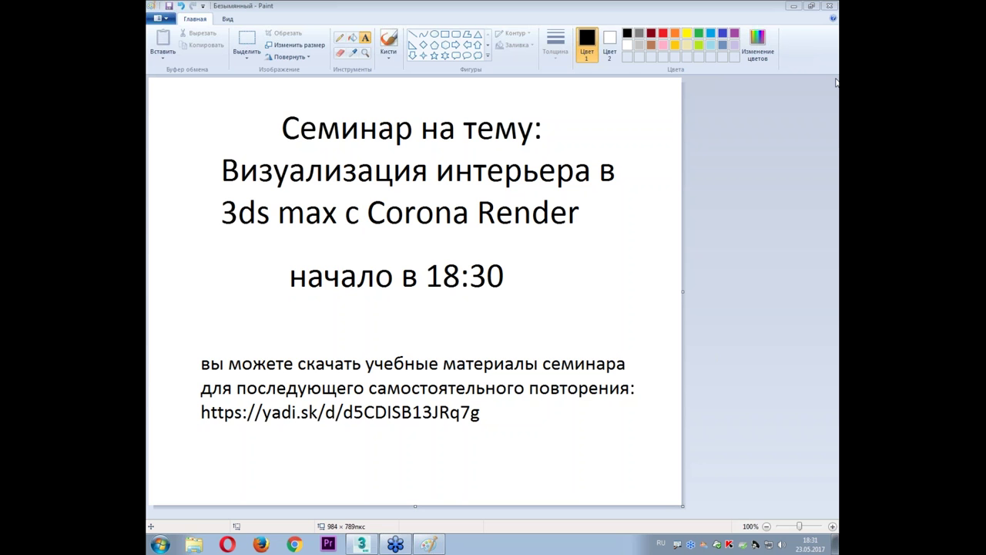
- Underline 'Corona' in Paint, clear the annotation, then minimize Paint to reveal the 3ds Max attic scene
{"action": "mouse_move", "coordinate": [360, 231]}
{"action": "left_mouse_down"}
{"action": "mouse_move", "coordinate": [572, 231]}
{"action": "mouse_move", "coordinate": [459, 236]}
{"action": "left_mouse_up"}
{"action": "left_click", "coordinate": [798, 6]}
{"action": "left_click", "coordinate": [798, 7]}
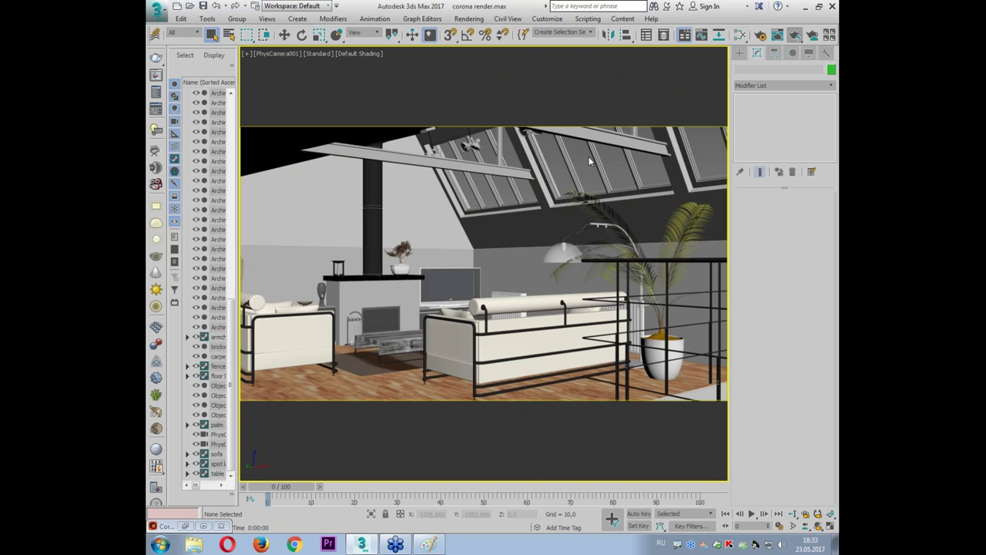
- Open Environment and Effects from the Rendering menu and highlight its white Background Color
{"action": "left_click", "coordinate": [468, 19]}
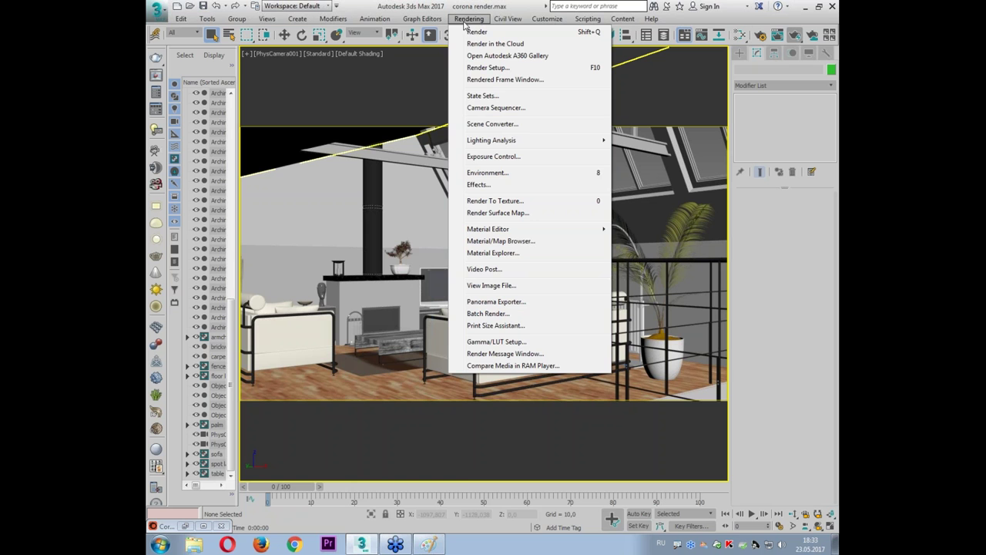
{"action": "left_click", "coordinate": [603, 175]}
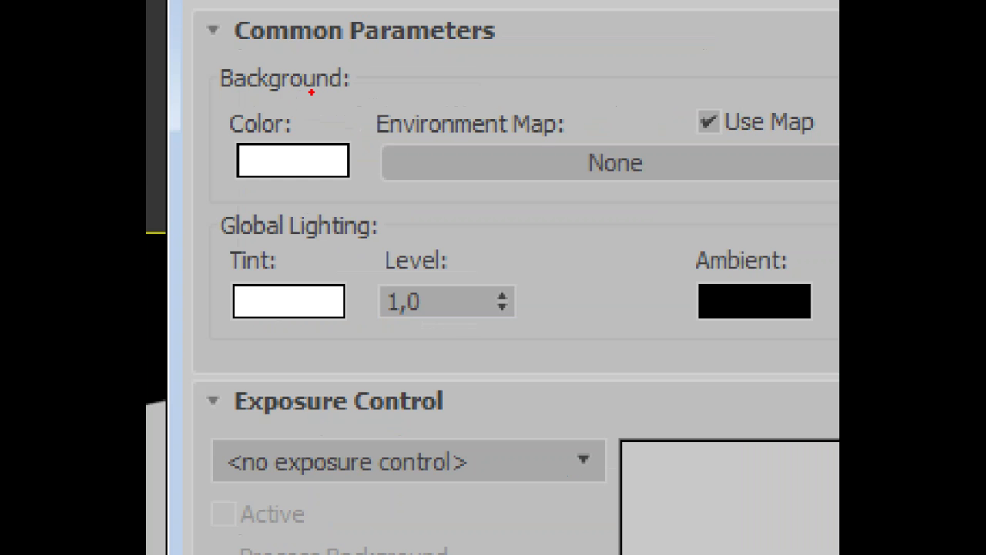
{"action": "mouse_move", "coordinate": [207, 69]}
{"action": "left_mouse_down"}
{"action": "mouse_move", "coordinate": [199, 114]}
{"action": "mouse_move", "coordinate": [204, 66]}
{"action": "left_mouse_up"}
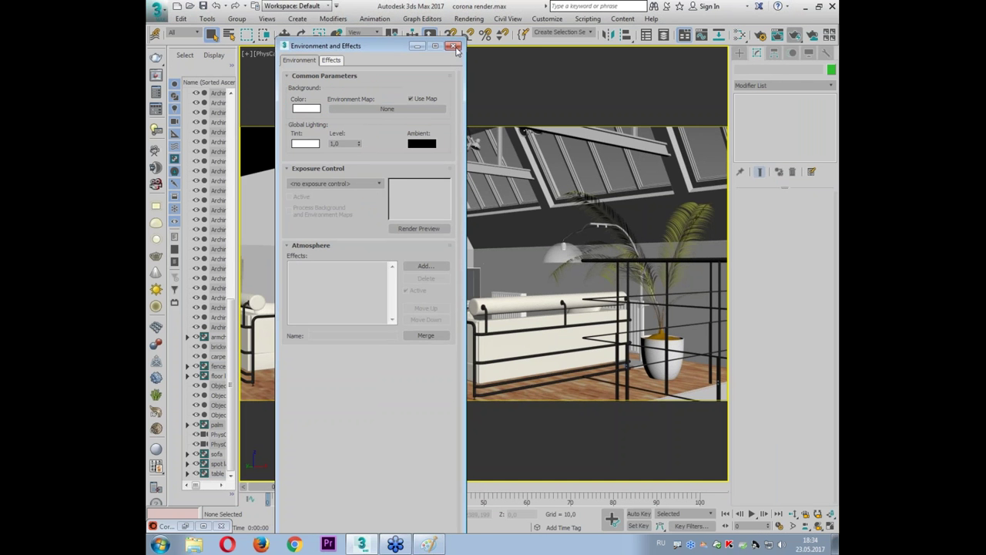
- Close Environment and open Render Setup, pointing out Corona 1.5 as the renderer
{"action": "left_click", "coordinate": [460, 51]}
{"action": "left_click", "coordinate": [761, 36]}
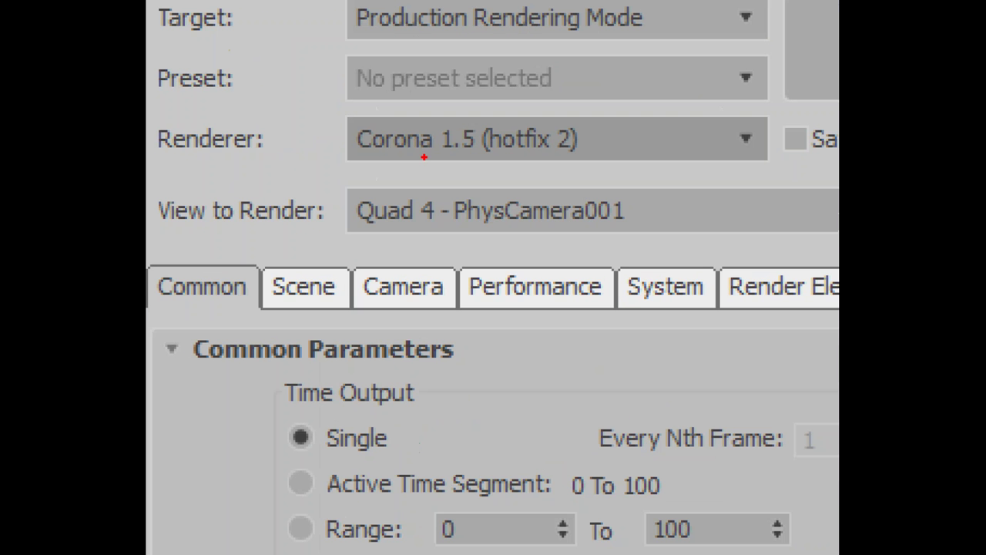
{"action": "left_click_drag", "start_coordinate": [300, 171], "coordinate": [290, 155]}
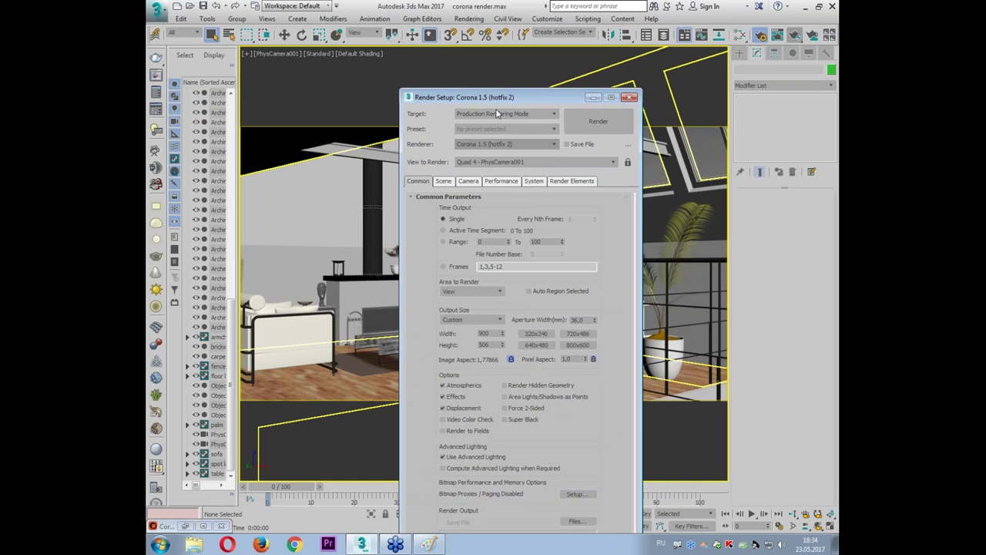
{"action": "left_click_drag", "start_coordinate": [594, 96], "coordinate": [449, 74]}
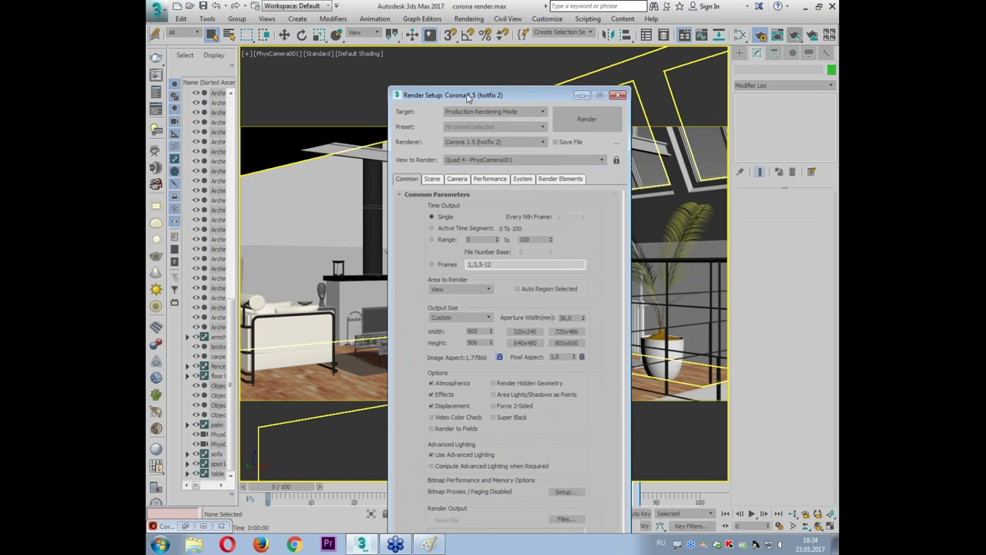
- Run a test render, mark the sofa and armchair unsupported-material warnings, then close the frame buffer
{"action": "left_click", "coordinate": [448, 103]}
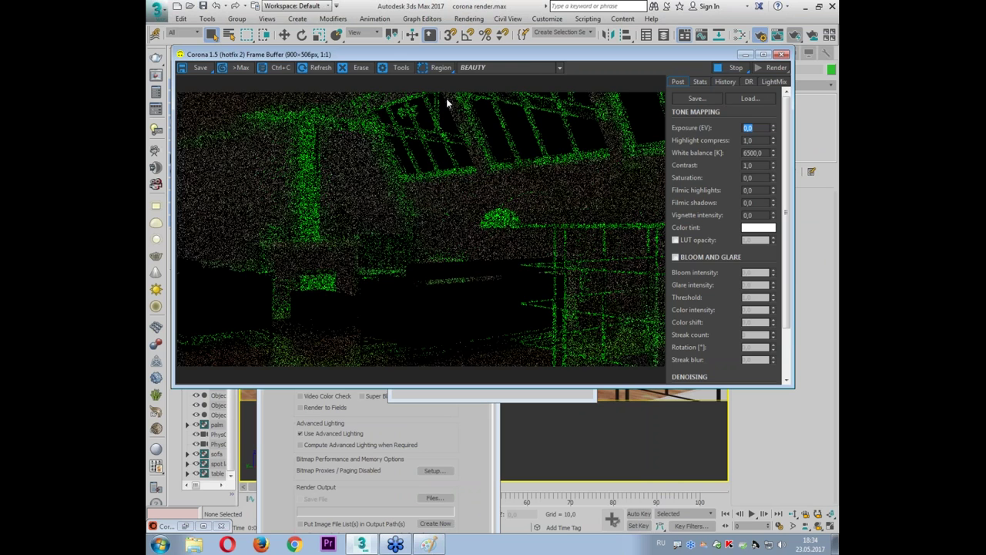
{"action": "mouse_move", "coordinate": [411, 55]}
{"action": "left_mouse_down"}
{"action": "mouse_move", "coordinate": [401, 159]}
{"action": "mouse_move", "coordinate": [624, 62]}
{"action": "left_mouse_up"}
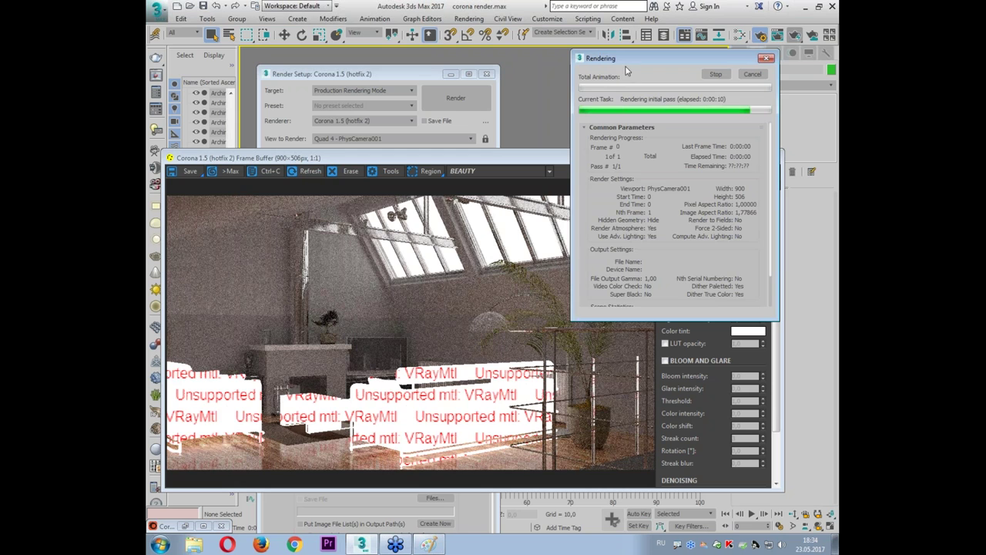
{"action": "left_click_drag", "start_coordinate": [625, 62], "coordinate": [688, 43]}
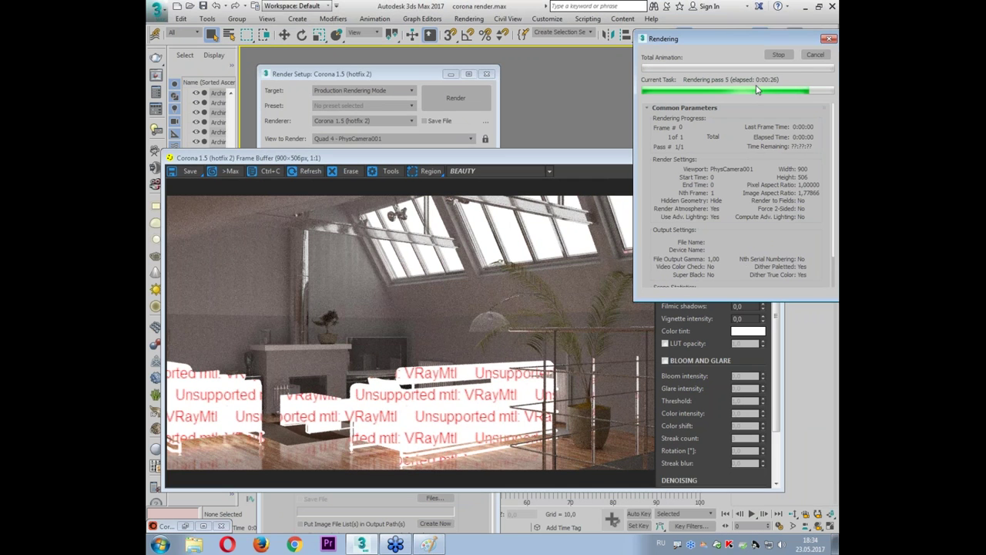
{"action": "left_click_drag", "start_coordinate": [501, 161], "coordinate": [519, 78]}
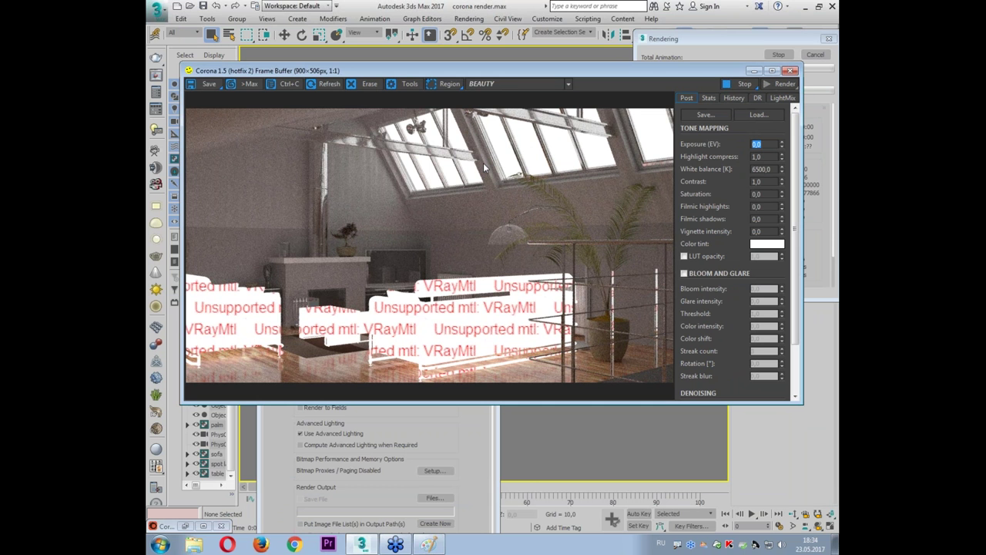
{"action": "left_click_drag", "start_coordinate": [389, 275], "coordinate": [410, 388]}
{"action": "left_click_drag", "start_coordinate": [391, 272], "coordinate": [498, 370]}
{"action": "mouse_move", "coordinate": [279, 353]}
{"action": "left_mouse_down"}
{"action": "mouse_move", "coordinate": [179, 293]}
{"action": "mouse_move", "coordinate": [299, 327]}
{"action": "mouse_move", "coordinate": [265, 356]}
{"action": "mouse_move", "coordinate": [210, 356]}
{"action": "left_mouse_up"}
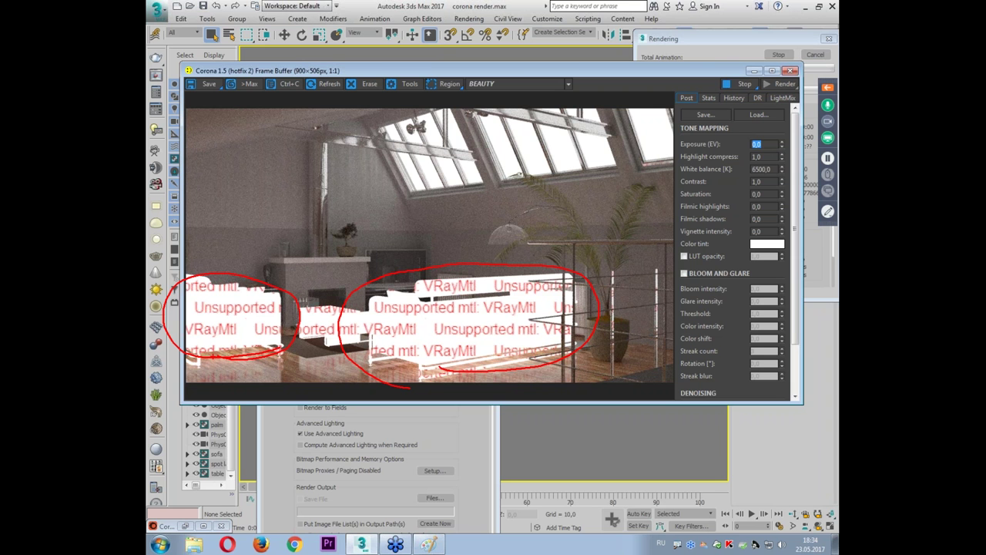
{"action": "key", "text": "Escape"}
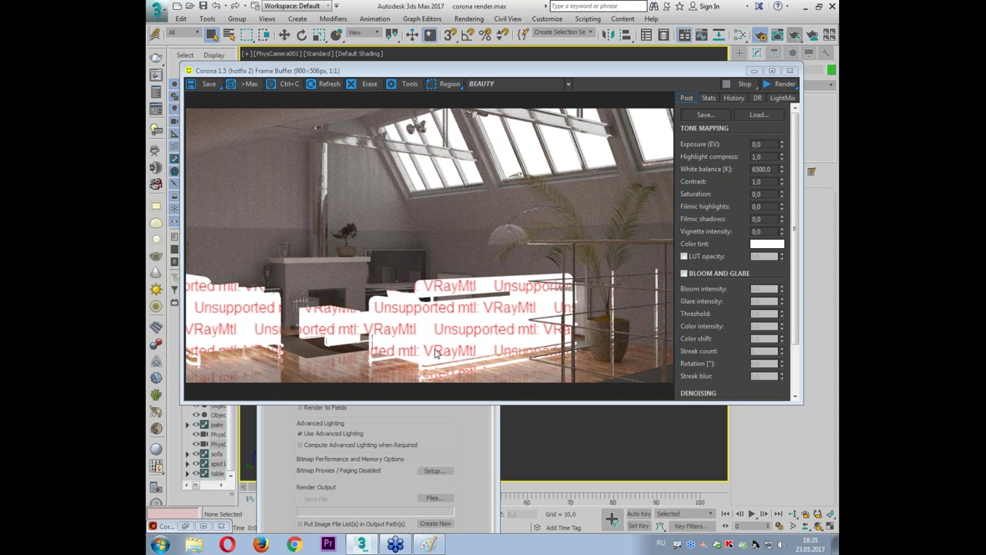
{"action": "left_click", "coordinate": [790, 70]}
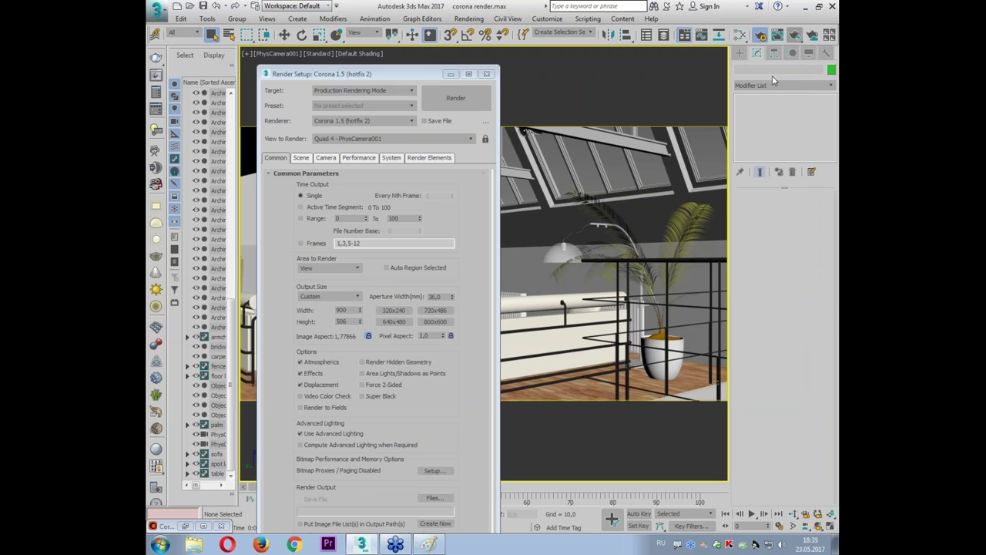
- Select the sofa, armchair and coffee table and open Corona Converter from the right-click menu
{"action": "left_click", "coordinate": [488, 73]}
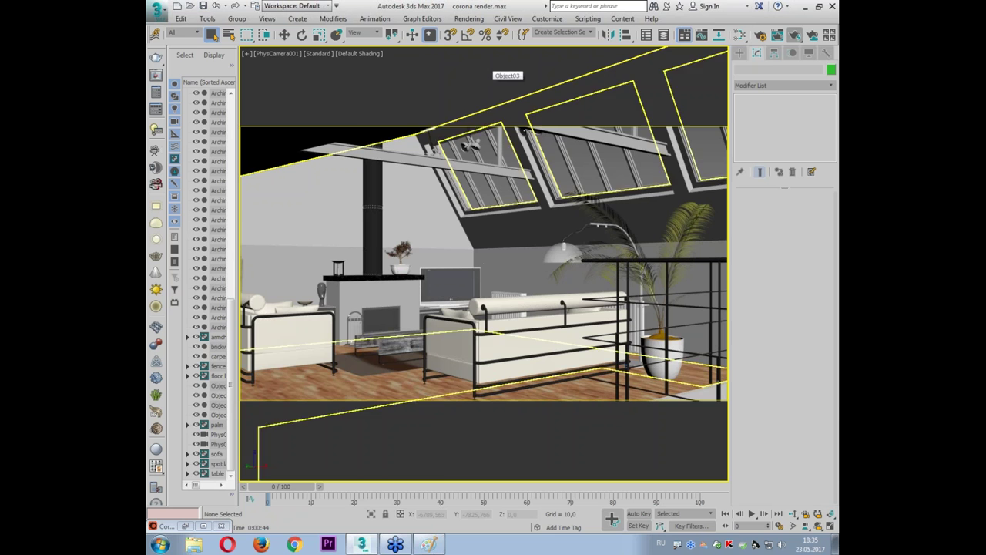
{"action": "left_click", "coordinate": [476, 339]}
{"action": "left_click", "coordinate": [282, 333], "text": "ctrl"}
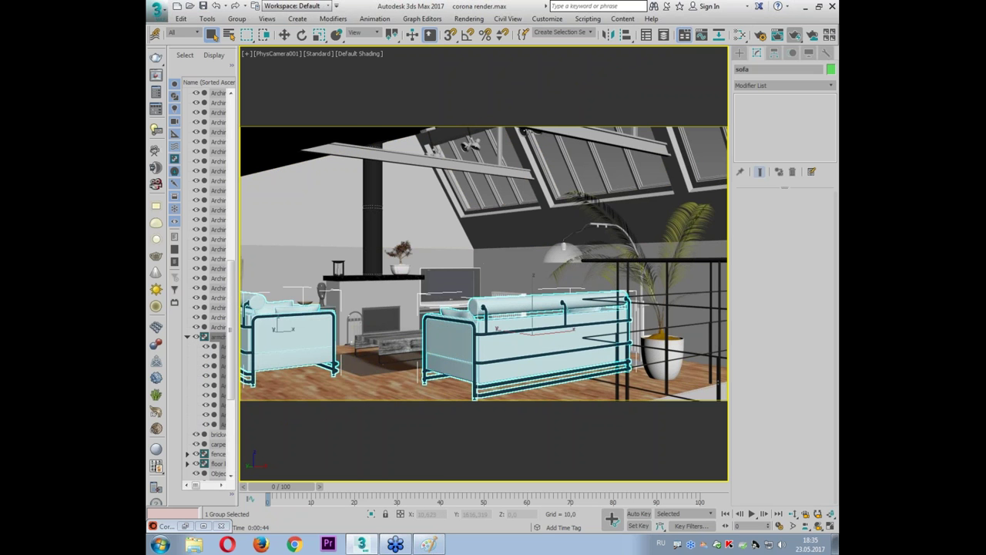
{"action": "left_click", "coordinate": [388, 343], "text": "ctrl"}
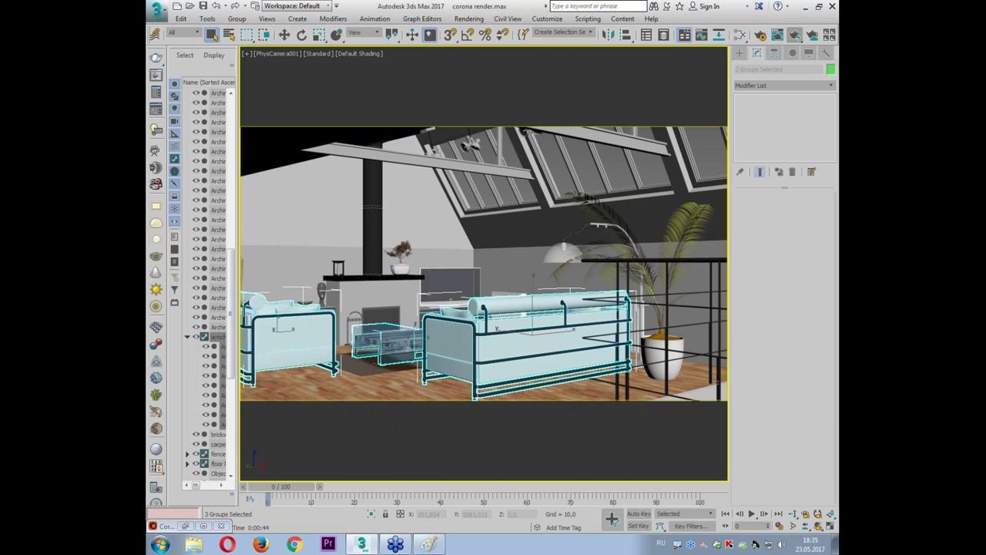
{"action": "right_click", "coordinate": [405, 352]}
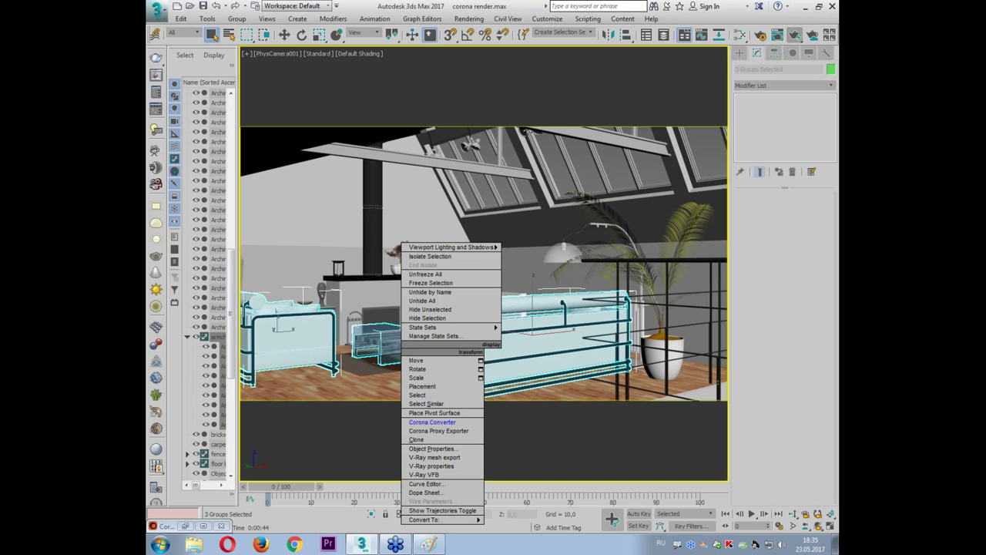
{"action": "left_click", "coordinate": [443, 425]}
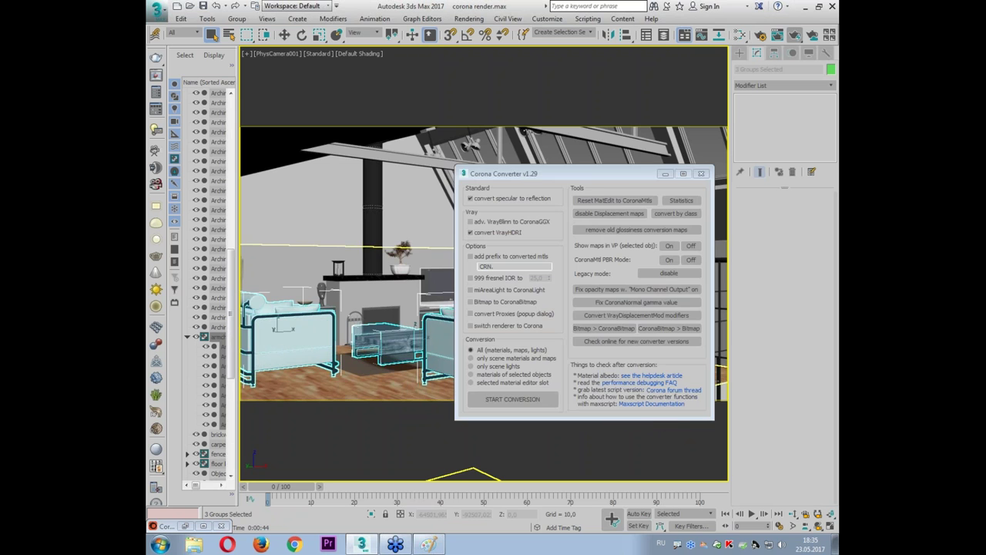
- Choose 'materials of selected objects' as the Corona Converter's conversion option
{"action": "left_click_drag", "start_coordinate": [501, 174], "coordinate": [344, 107]}
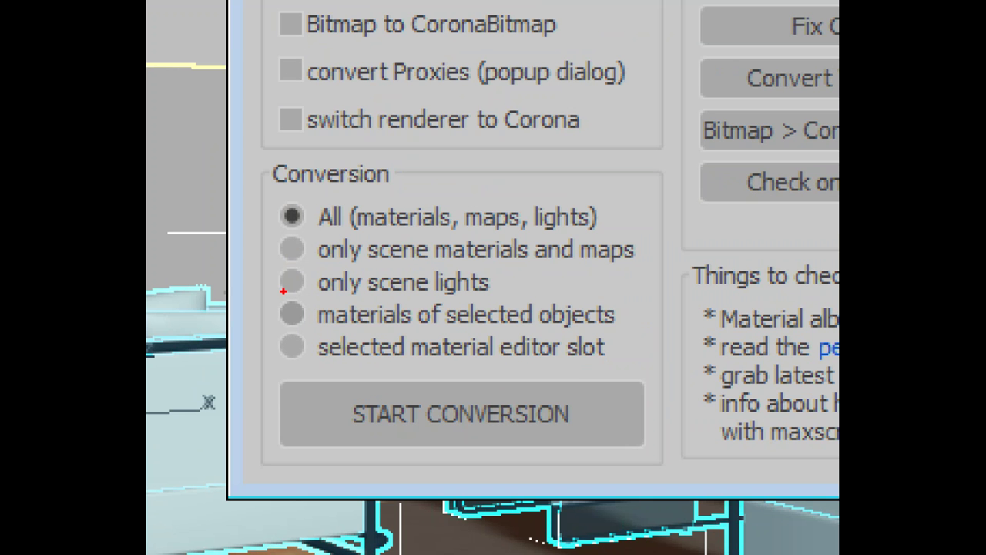
{"action": "left_click_drag", "start_coordinate": [274, 242], "coordinate": [651, 244]}
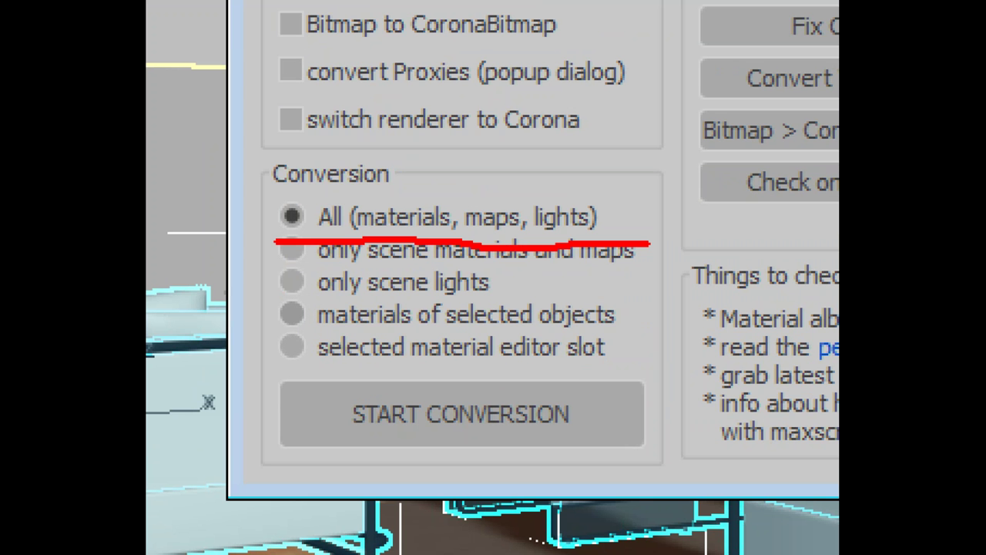
{"action": "left_click_drag", "start_coordinate": [235, 351], "coordinate": [245, 333]}
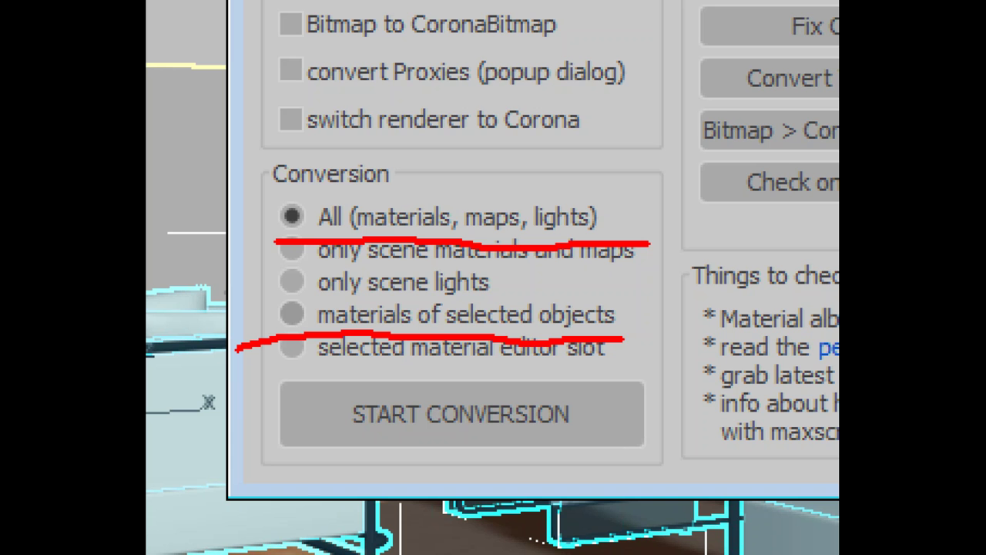
{"action": "left_click_drag", "start_coordinate": [293, 302], "coordinate": [258, 316]}
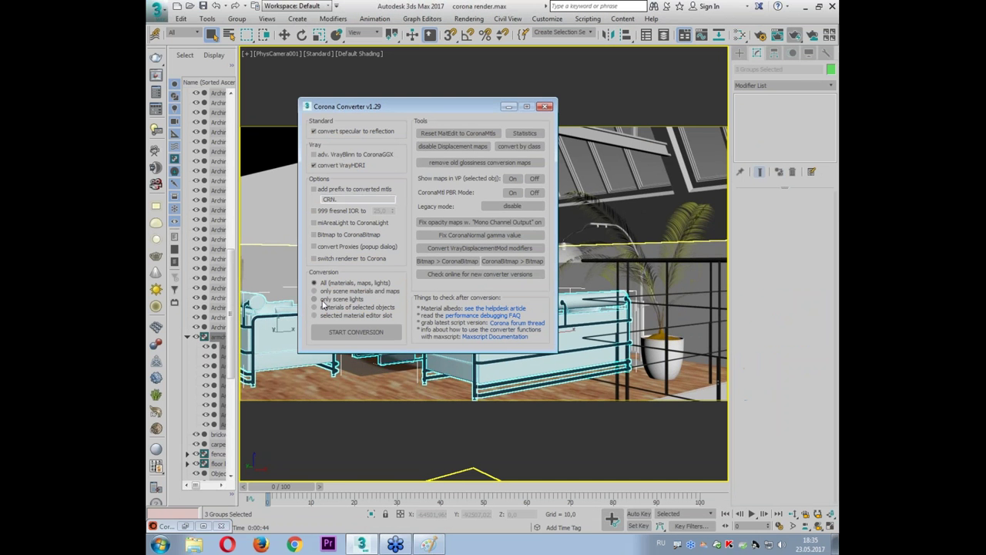
{"action": "left_click", "coordinate": [322, 307]}
{"action": "left_click_drag", "start_coordinate": [220, 329], "coordinate": [593, 339]}
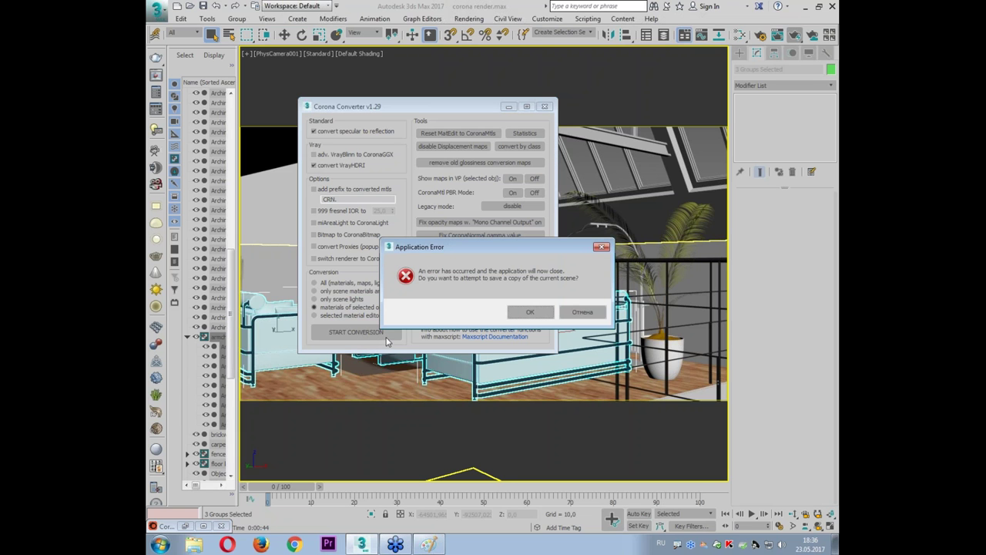
- Cancel the crash report without sending it, then relaunch 3ds Max from the desktop
{"action": "left_click", "coordinate": [582, 313]}
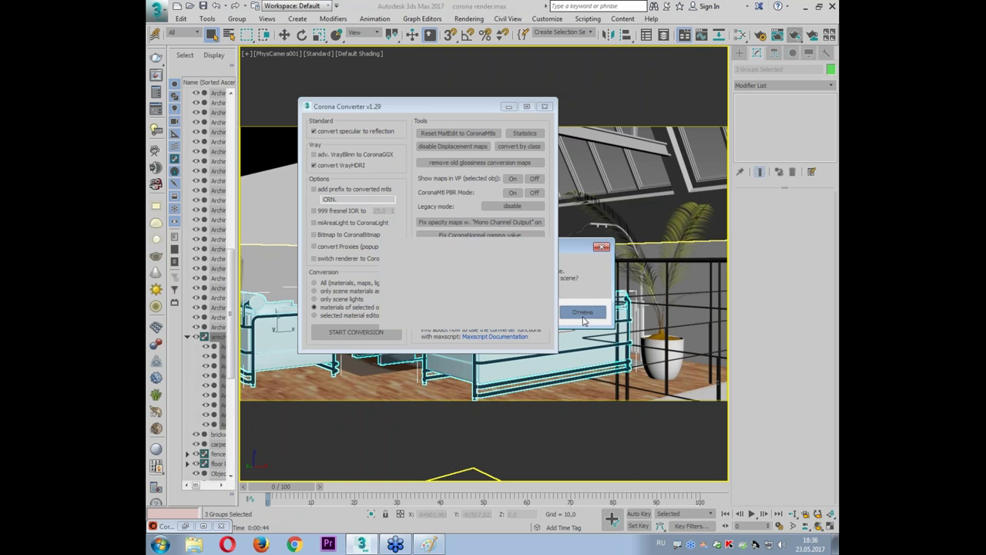
{"action": "left_click", "coordinate": [603, 116]}
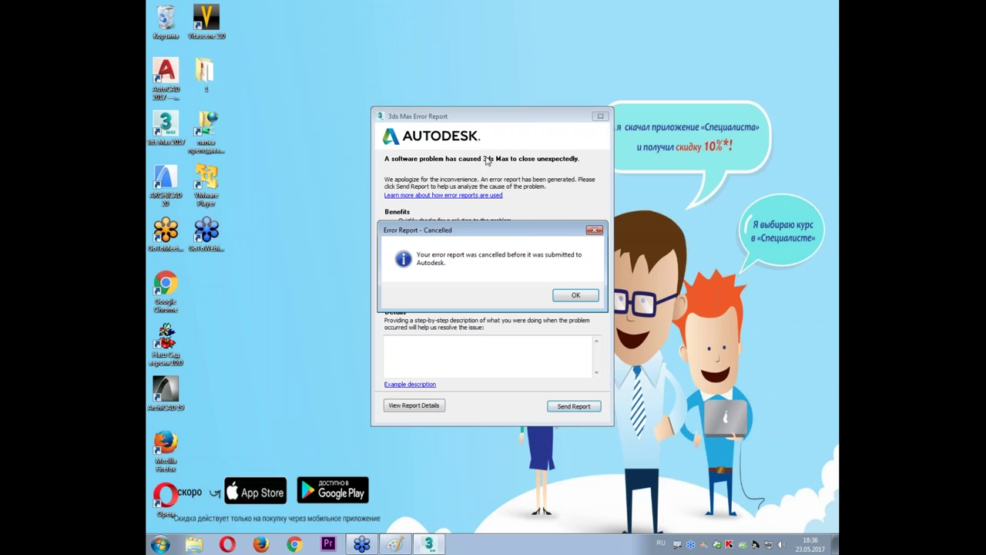
{"action": "left_click", "coordinate": [567, 298]}
{"action": "double_click", "coordinate": [166, 123]}
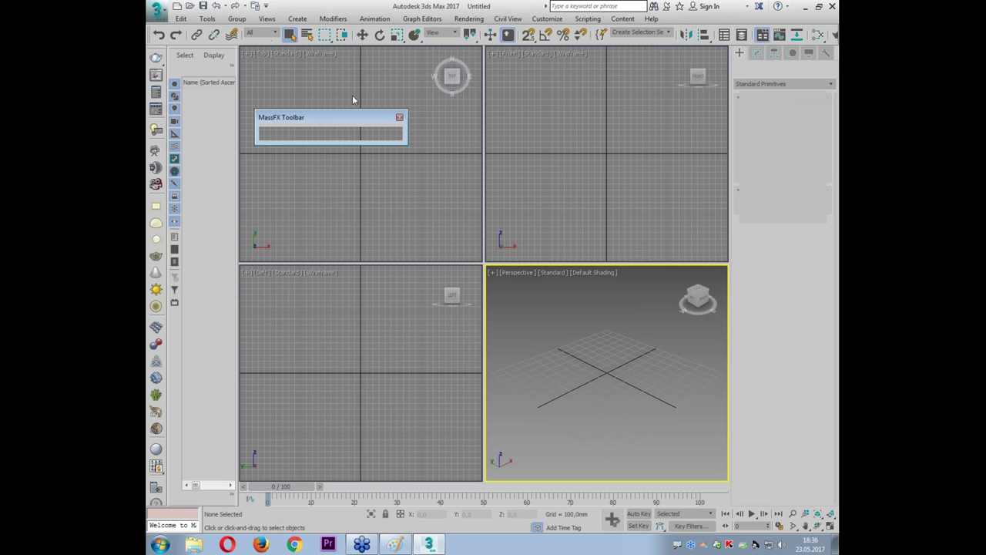
- Reopen corona render.max from recent files and maximize the camera view
{"action": "left_click", "coordinate": [399, 118]}
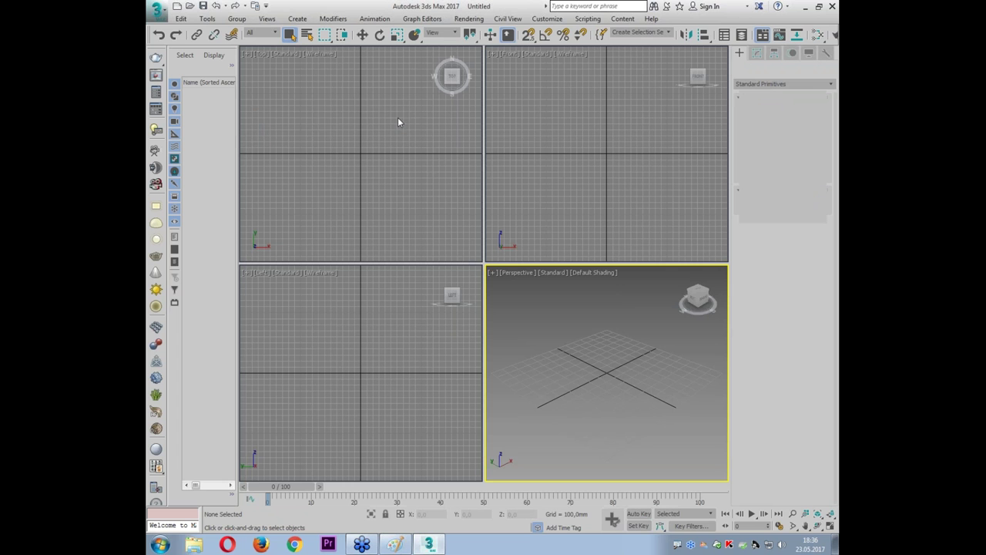
{"action": "left_click", "coordinate": [157, 12]}
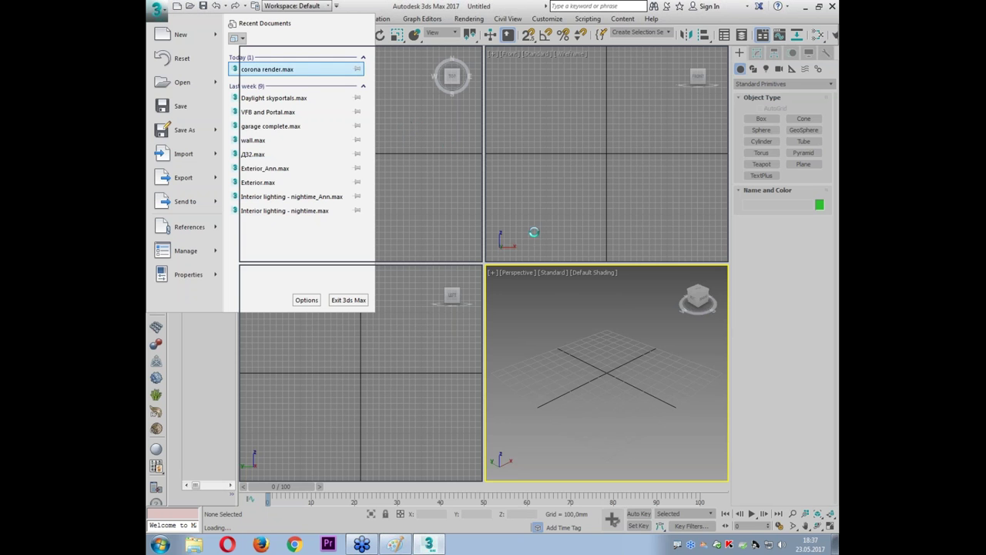
{"action": "left_click", "coordinate": [550, 333]}
{"action": "key", "text": "alt+w"}
{"action": "key", "text": "8"}
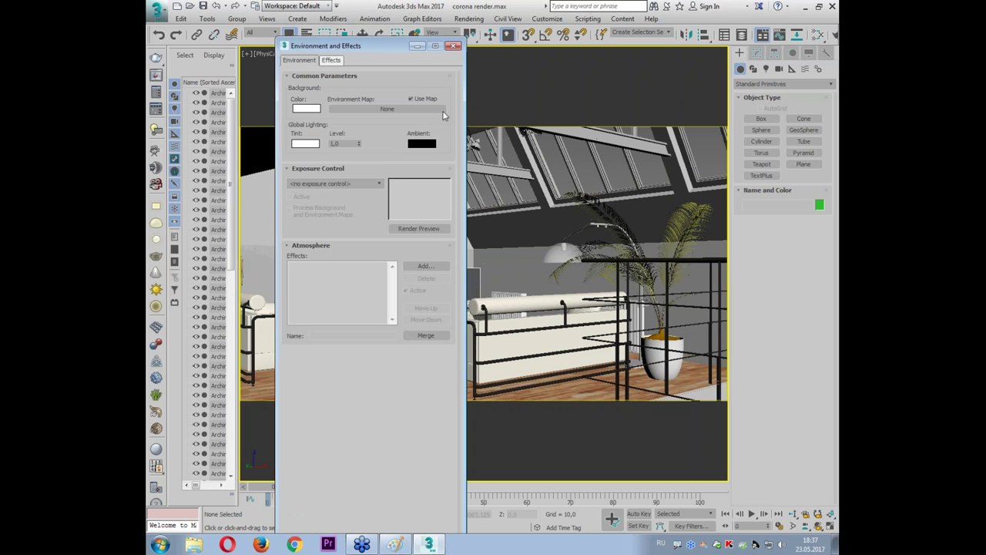
{"action": "left_click", "coordinate": [453, 45]}
- Convert the sofa, coffee table and armchair materials to Corona, with Show maps in VP on
{"action": "left_click", "coordinate": [524, 339]}
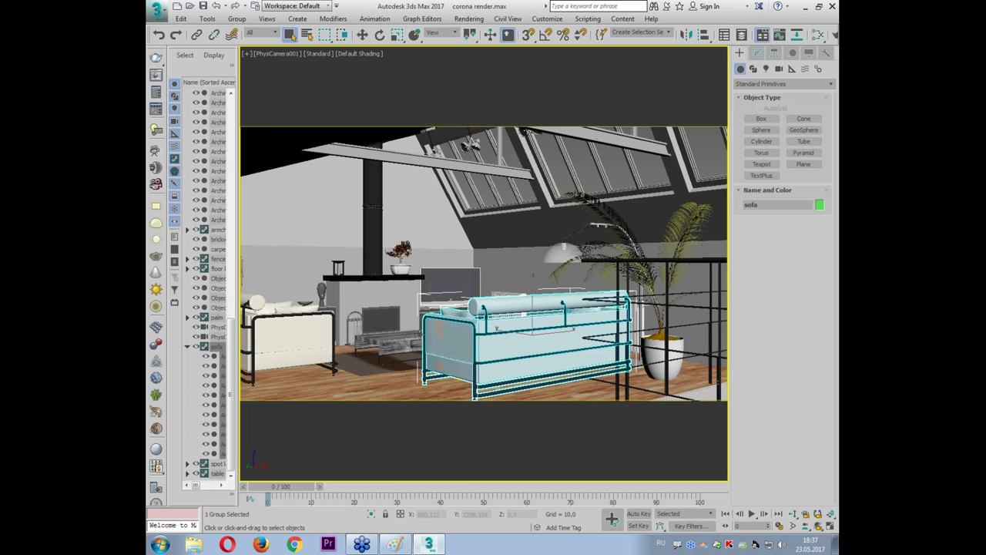
{"action": "left_click", "coordinate": [390, 342], "text": "ctrl"}
{"action": "left_click", "coordinate": [293, 339], "text": "ctrl"}
{"action": "right_click", "coordinate": [311, 337]}
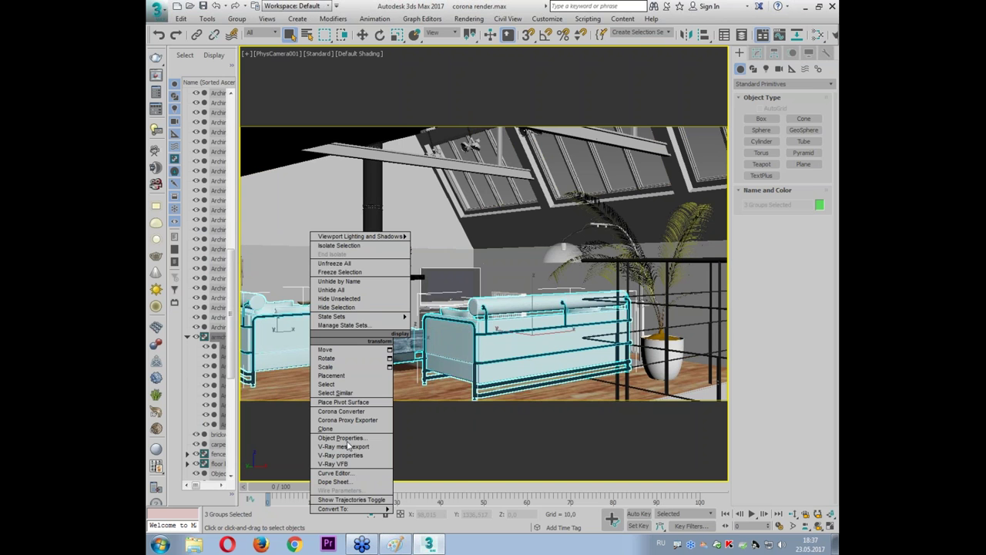
{"action": "left_click", "coordinate": [351, 413]}
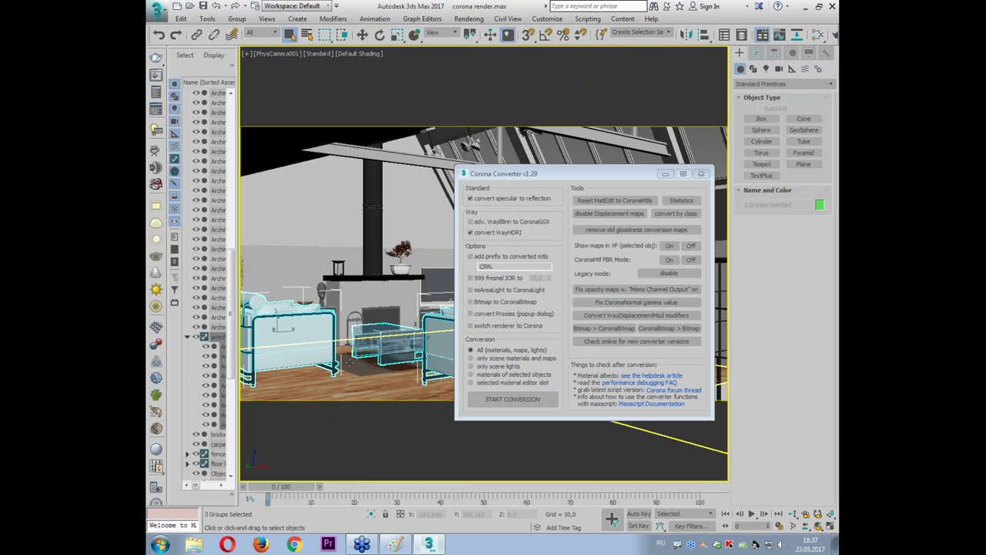
{"action": "left_click", "coordinate": [506, 399]}
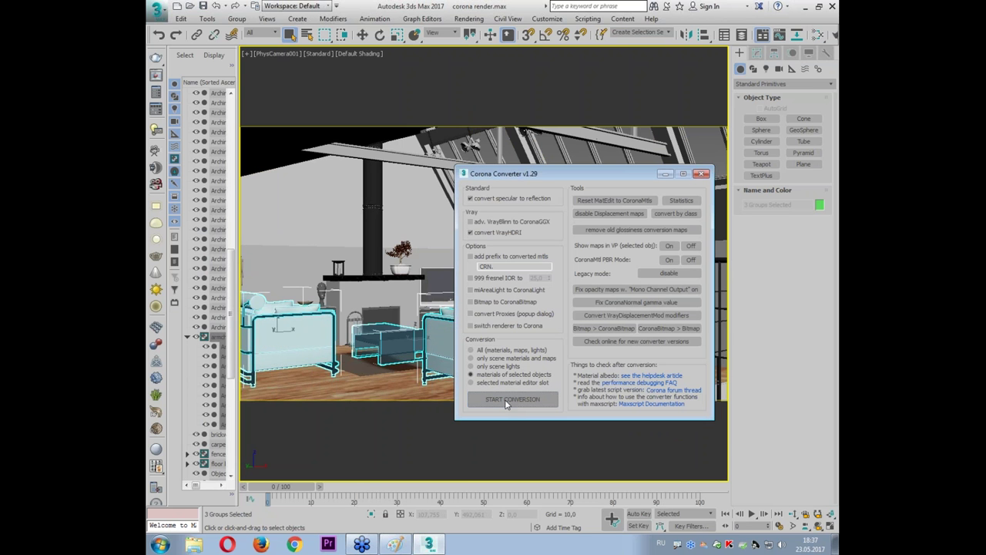
{"action": "left_click", "coordinate": [670, 245]}
{"action": "left_click", "coordinate": [670, 246]}
{"action": "left_click", "coordinate": [700, 174]}
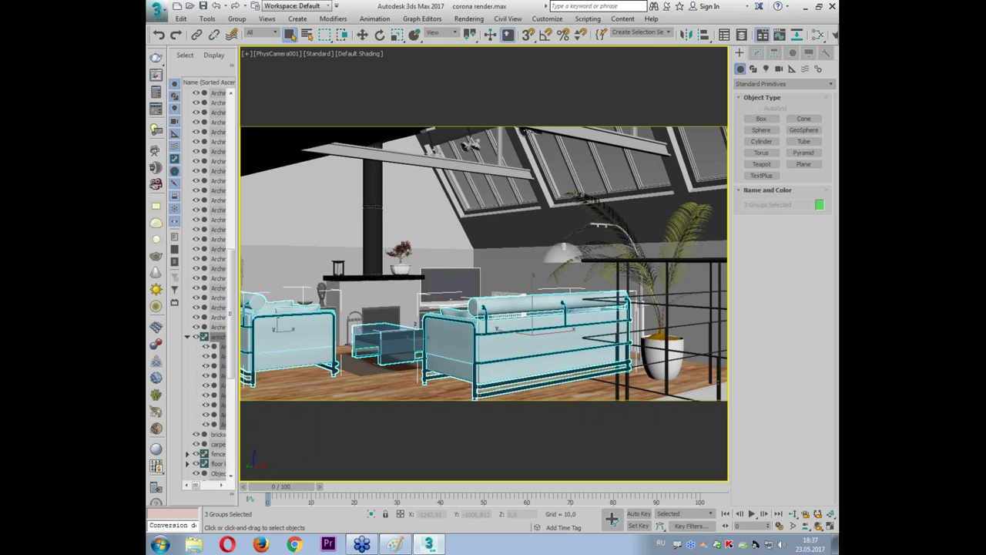
{"action": "left_click", "coordinate": [797, 35]}
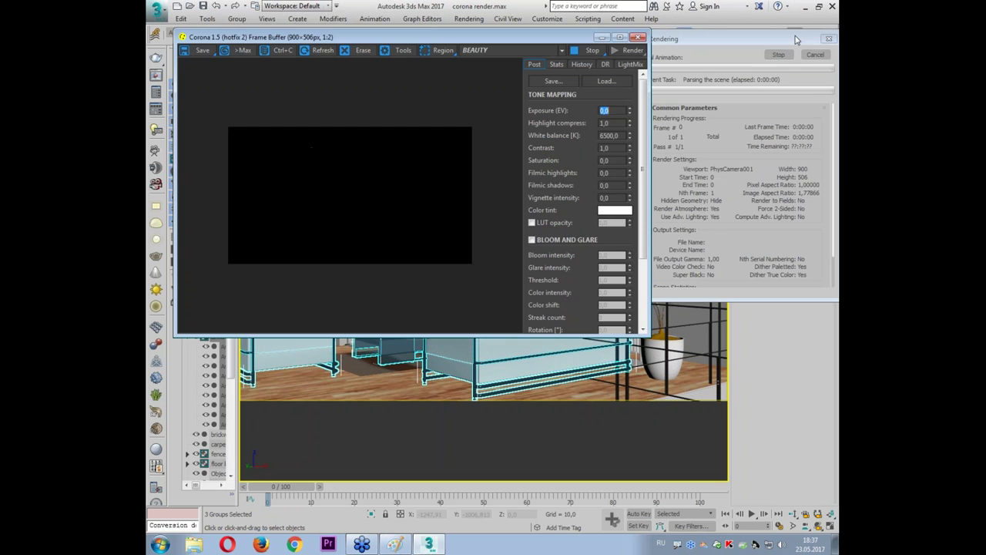
{"action": "left_click_drag", "start_coordinate": [649, 335], "coordinate": [815, 466]}
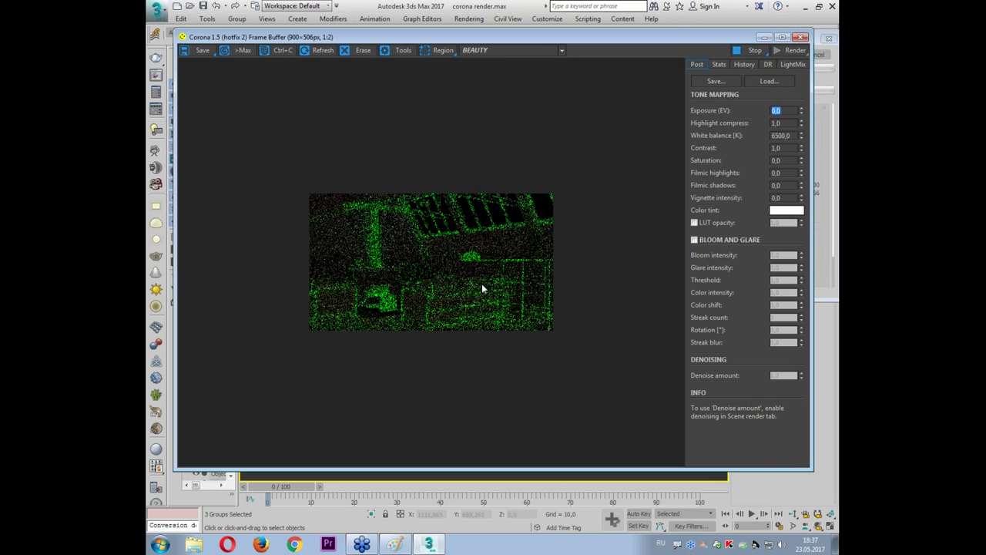
{"action": "scroll", "coordinate": [490, 283], "scroll_direction": "up", "scroll_amount": 1}
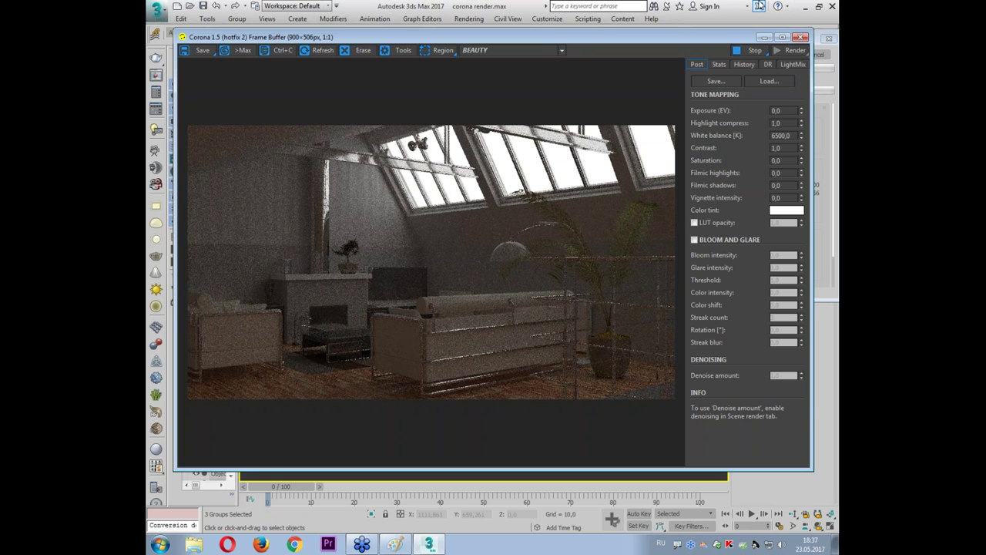
{"action": "left_click", "coordinate": [801, 37]}
{"action": "left_click", "coordinate": [815, 56]}
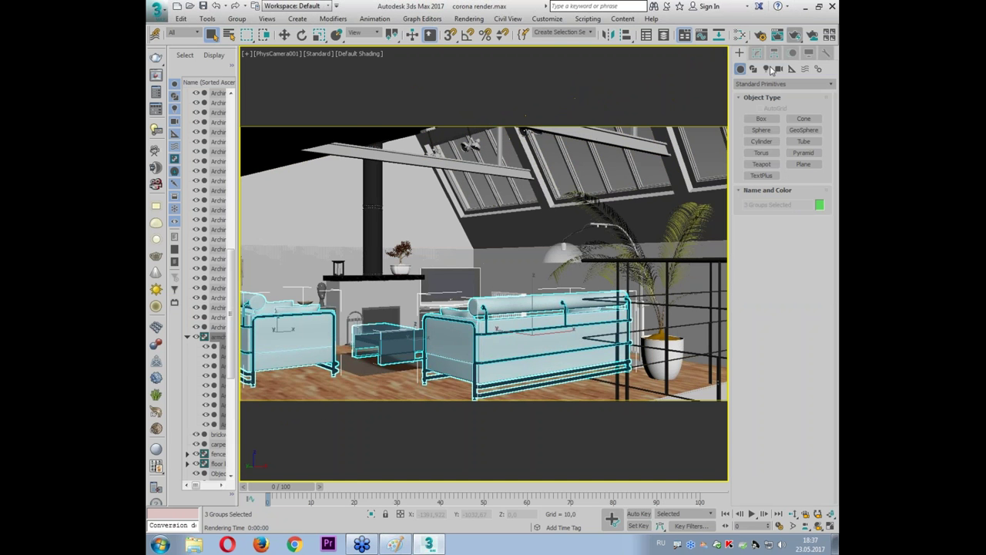
- Create a targeted CoronaSun in the Top view, outside the building, and set its height
{"action": "left_click", "coordinate": [765, 69]}
{"action": "left_click", "coordinate": [770, 83]}
{"action": "left_click", "coordinate": [766, 114]}
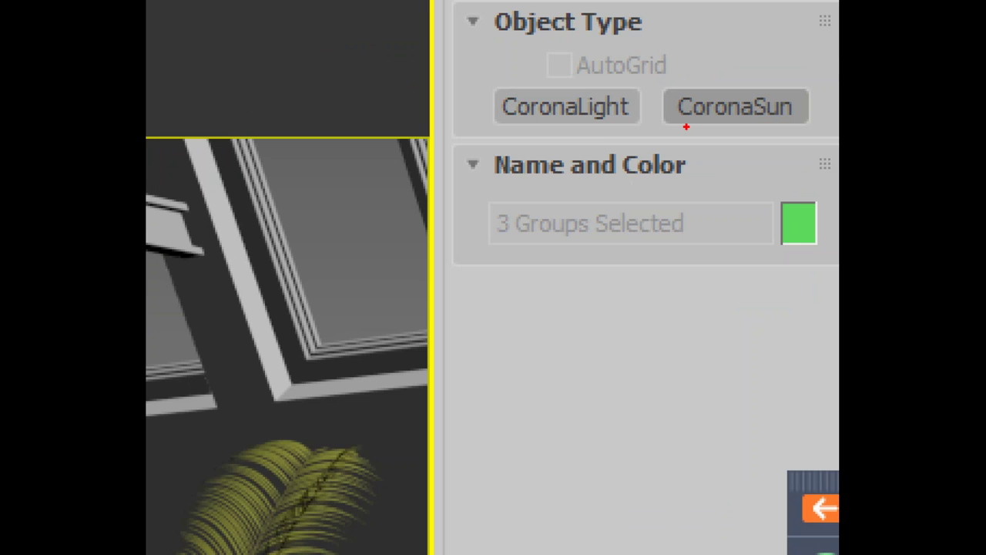
{"action": "left_click_drag", "start_coordinate": [654, 60], "coordinate": [656, 144]}
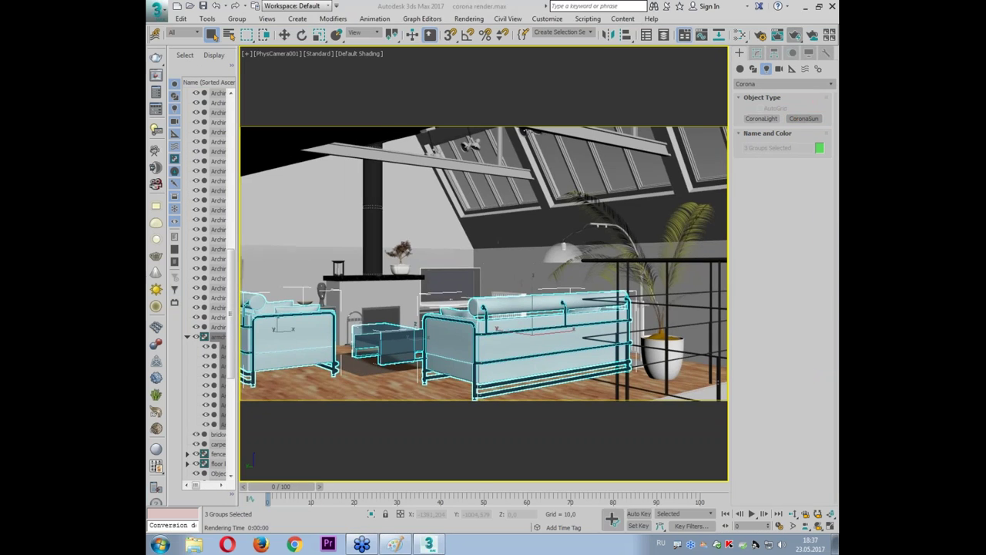
{"action": "left_click", "coordinate": [802, 119]}
{"action": "key", "text": "alt+w"}
{"action": "left_click", "coordinate": [419, 188]}
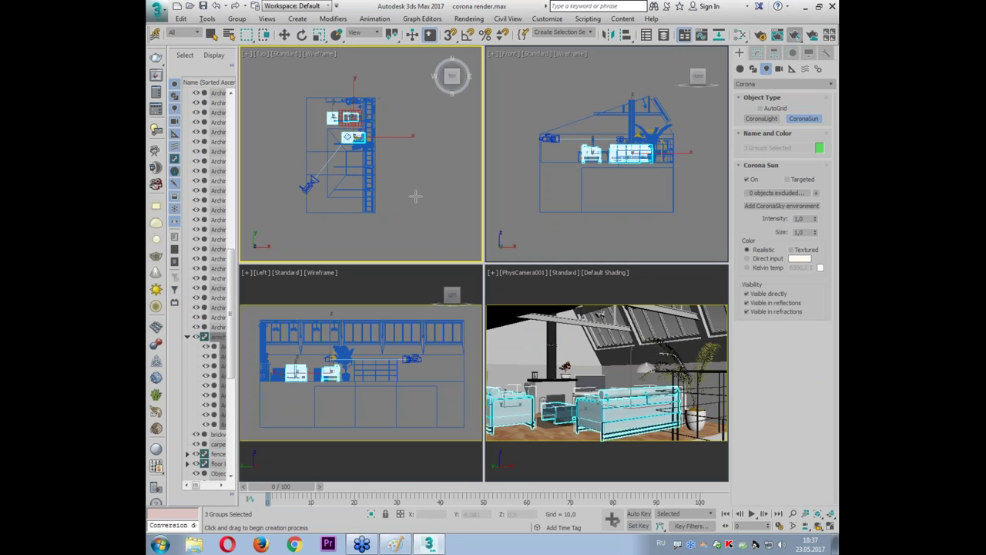
{"action": "left_click_drag", "start_coordinate": [446, 178], "coordinate": [340, 150]}
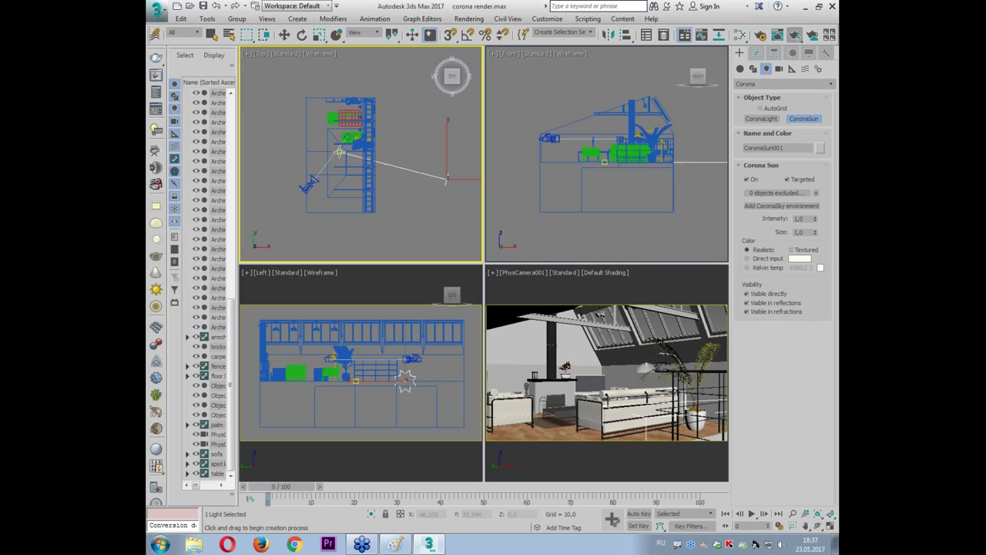
{"action": "left_click", "coordinate": [343, 75]}
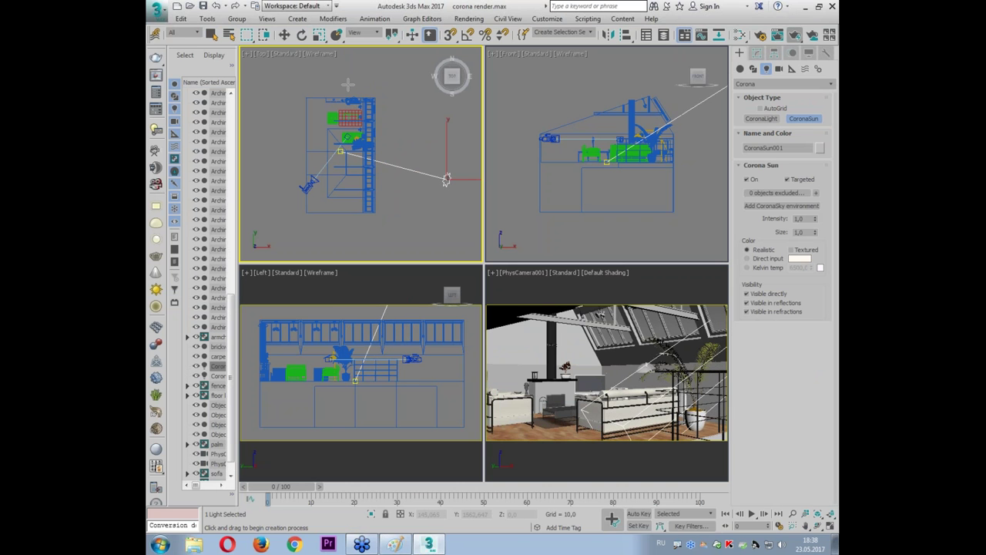
{"action": "right_click", "coordinate": [391, 227]}
- Move the Corona Sun down-left in the Top view, then reopen Render Setup
{"action": "key", "text": "w"}
{"action": "mouse_move", "coordinate": [467, 163]}
{"action": "left_mouse_down"}
{"action": "mouse_move", "coordinate": [437, 208]}
{"action": "mouse_move", "coordinate": [439, 181]}
{"action": "left_mouse_up"}
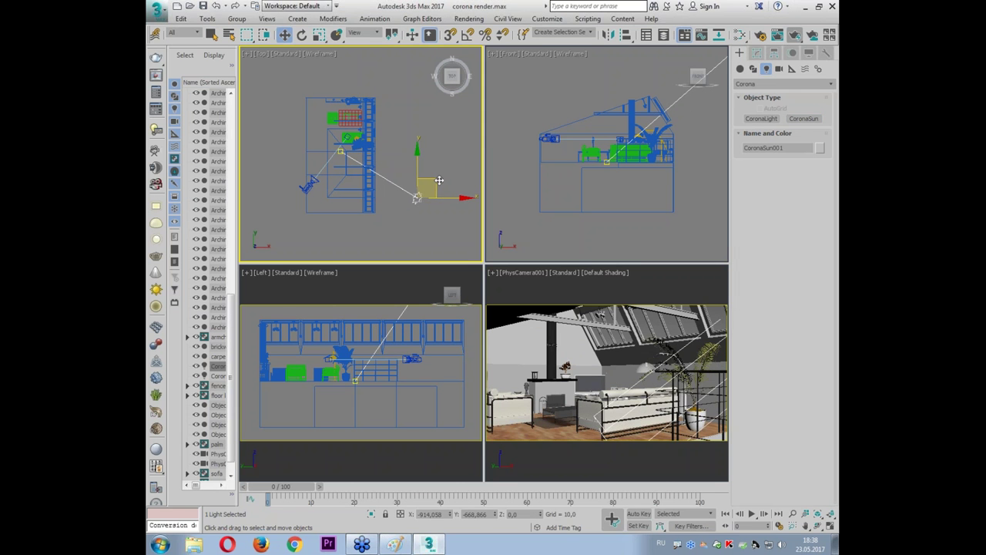
{"action": "right_click", "coordinate": [543, 298]}
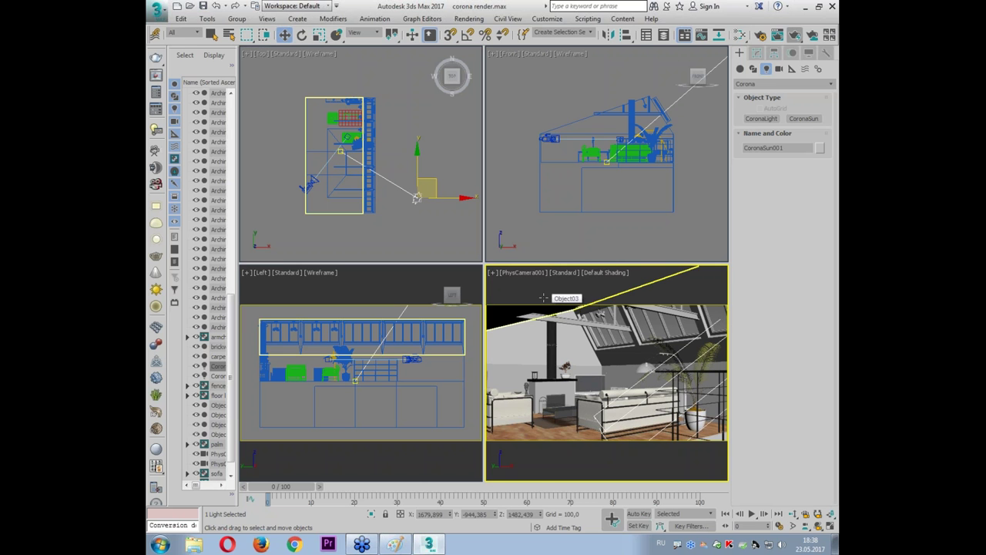
{"action": "left_click", "coordinate": [761, 37]}
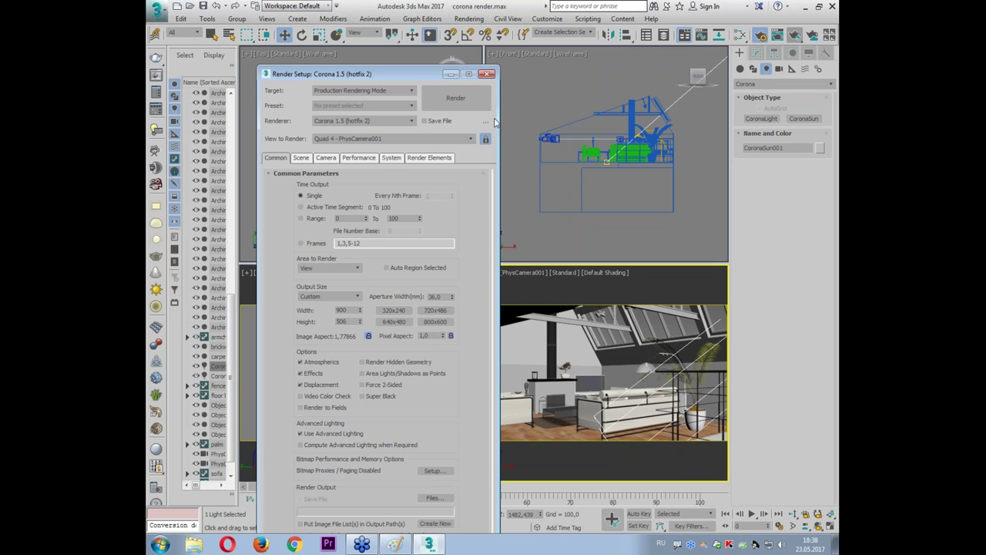
- Switch the PhysCamera001 viewport to Corona Interactive and start the live render session
{"action": "left_click", "coordinate": [486, 74]}
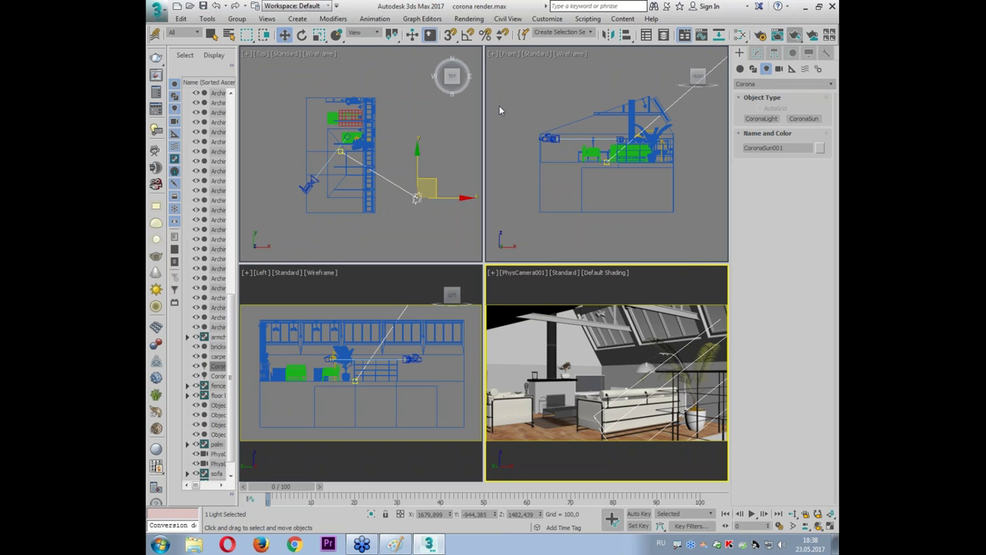
{"action": "left_click", "coordinate": [526, 276]}
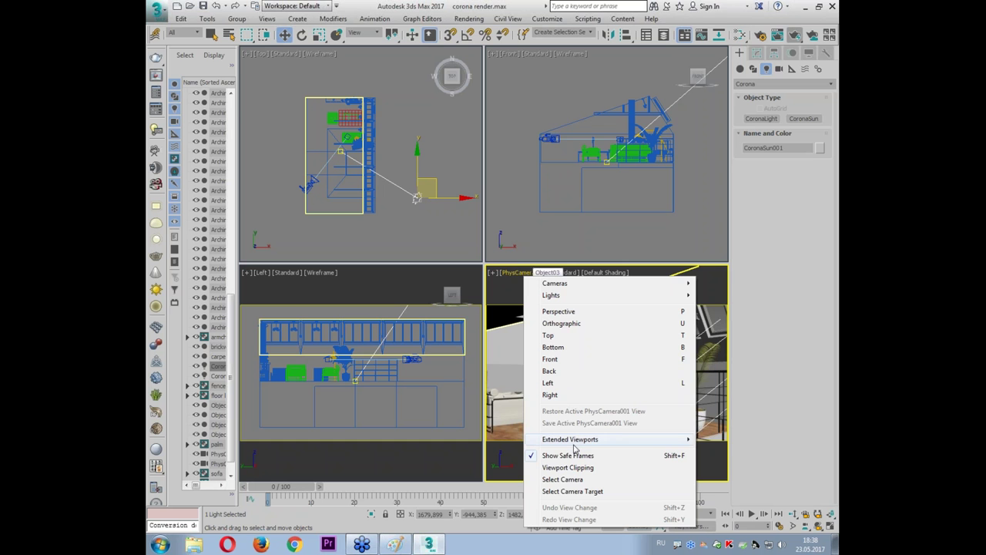
{"action": "mouse_move", "coordinate": [571, 440]}
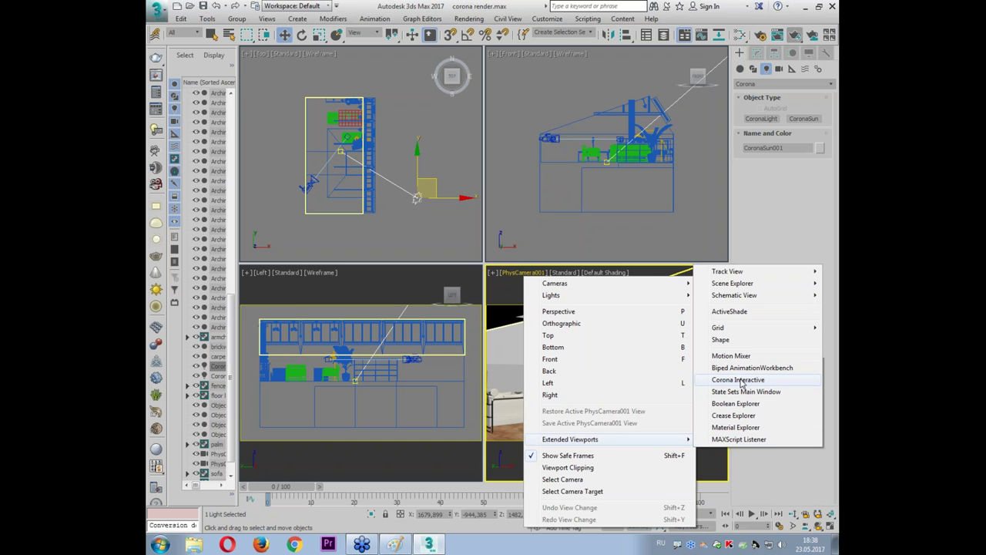
{"action": "left_click", "coordinate": [732, 385]}
{"action": "left_click", "coordinate": [667, 378]}
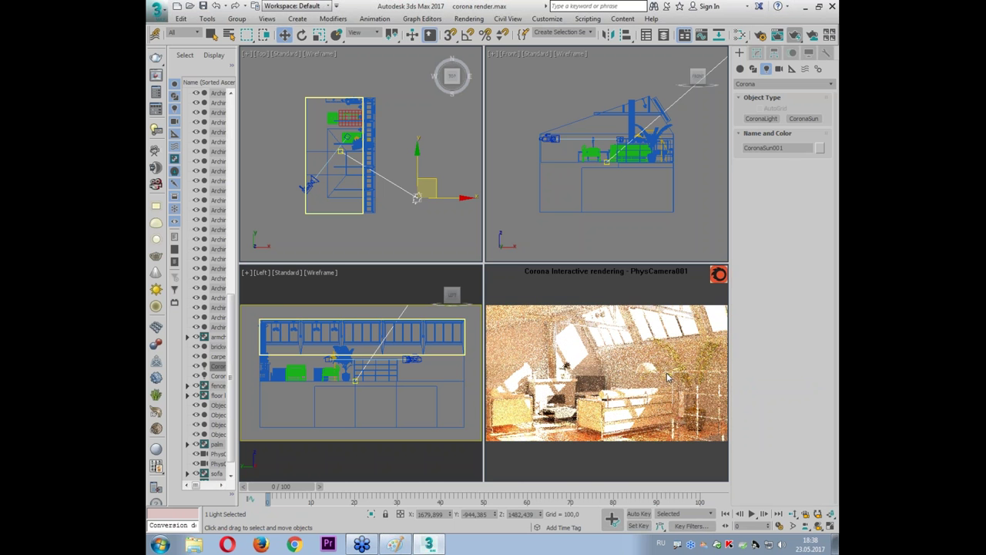
- Drag the Corona Sun in the Top and Front views to raise it and move it farther out
{"action": "left_click", "coordinate": [434, 184]}
{"action": "left_click_drag", "start_coordinate": [433, 183], "coordinate": [414, 98]}
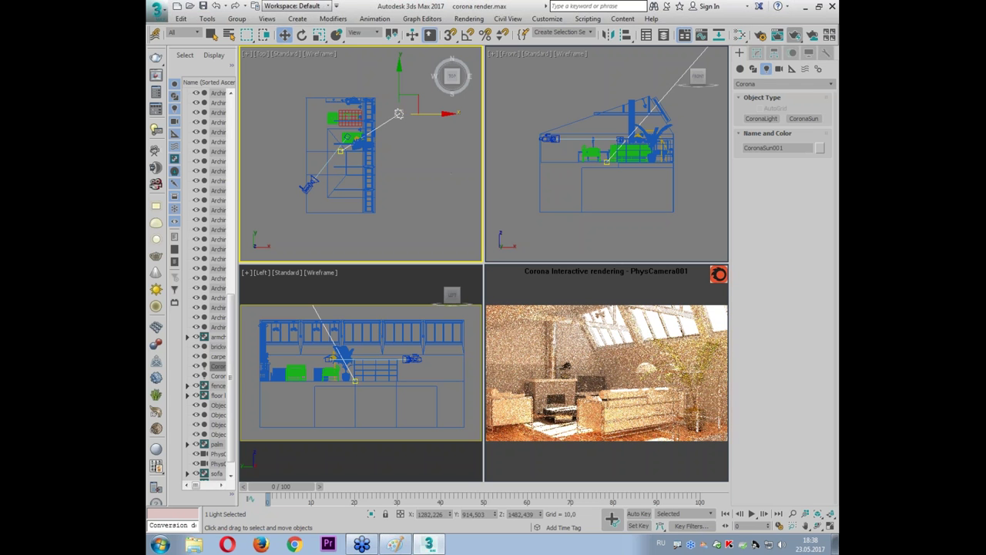
{"action": "left_click_drag", "start_coordinate": [418, 107], "coordinate": [430, 192]}
{"action": "scroll", "coordinate": [556, 175], "scroll_direction": "down", "scroll_amount": 4}
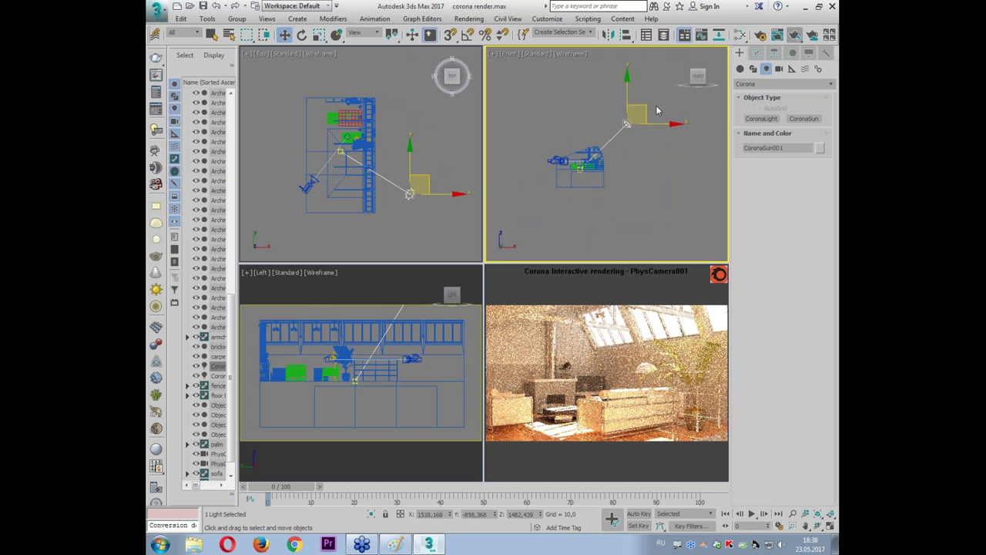
{"action": "mouse_move", "coordinate": [644, 113]}
{"action": "left_mouse_down"}
{"action": "mouse_move", "coordinate": [644, 146]}
{"action": "mouse_move", "coordinate": [650, 129]}
{"action": "left_mouse_up"}
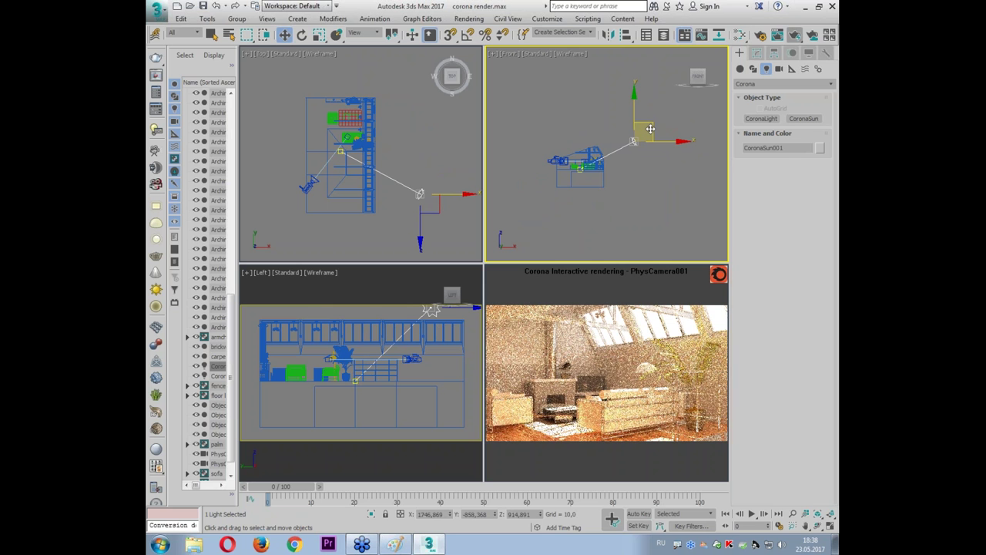
{"action": "left_click_drag", "start_coordinate": [653, 129], "coordinate": [639, 104]}
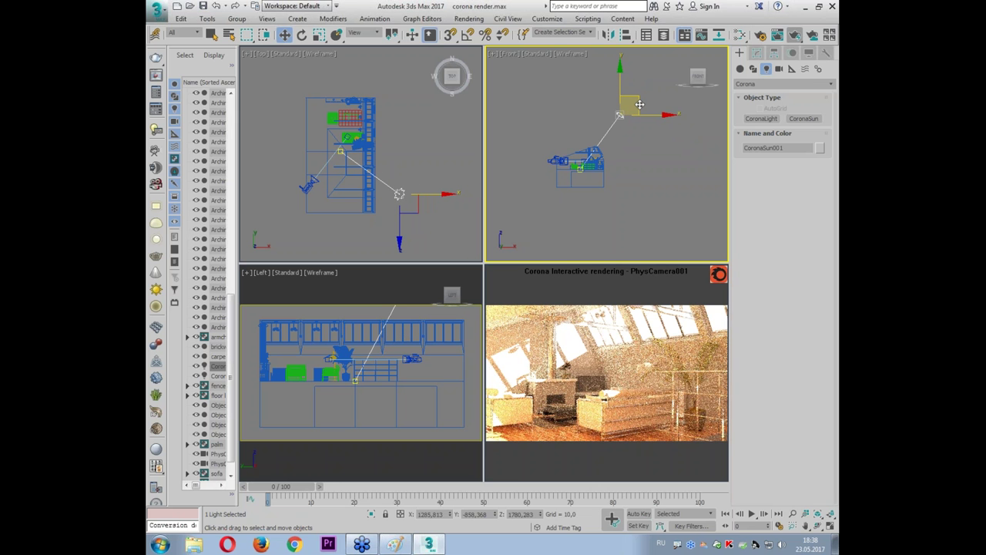
- Set the bottom-right viewport back to a regular shaded PhysCamera001 view
{"action": "right_click", "coordinate": [605, 339]}
{"action": "left_click", "coordinate": [639, 142]}
{"action": "right_click", "coordinate": [574, 298]}
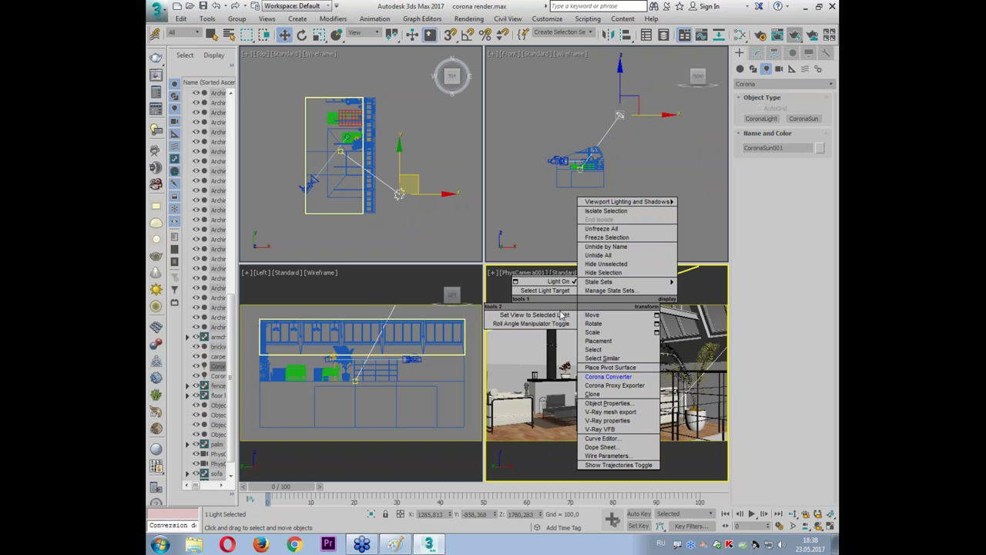
- Run Render Production on PhysCamera001 to get a bright sunlit attic image in the Corona Frame Buffer
{"action": "left_click", "coordinate": [800, 37]}
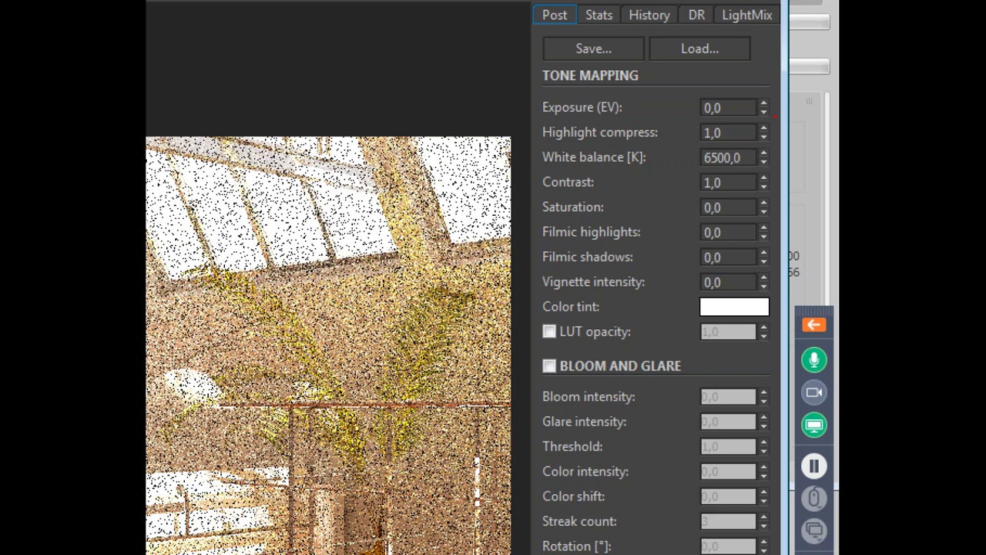
{"action": "mouse_move", "coordinate": [543, 93]}
{"action": "left_mouse_down"}
{"action": "mouse_move", "coordinate": [782, 86]}
{"action": "mouse_move", "coordinate": [783, 319]}
{"action": "mouse_move", "coordinate": [539, 359]}
{"action": "mouse_move", "coordinate": [489, 193]}
{"action": "mouse_move", "coordinate": [502, 98]}
{"action": "mouse_move", "coordinate": [752, 71]}
{"action": "mouse_move", "coordinate": [789, 326]}
{"action": "left_mouse_up"}
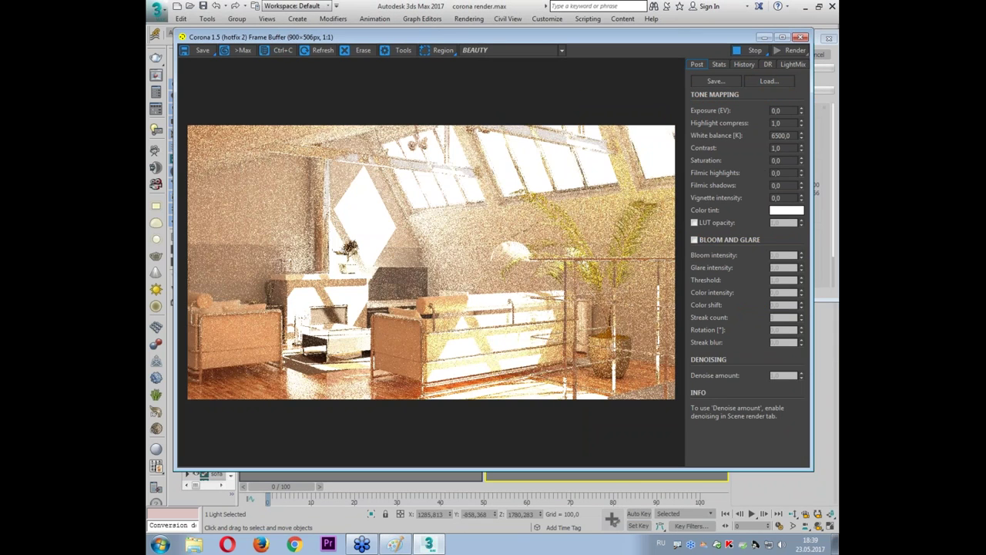
- Set the frame buffer exposure to -2
{"action": "type", "text": "2"}
{"action": "key", "text": "Home"}
{"action": "type", "text": "-"}
{"action": "key", "text": "Return"}
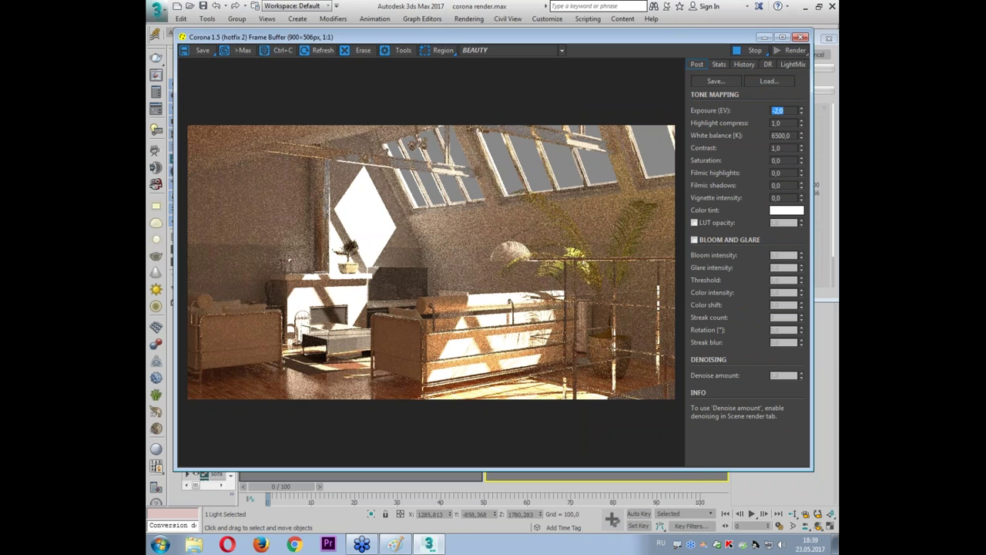
{"action": "type", "text": "1"}
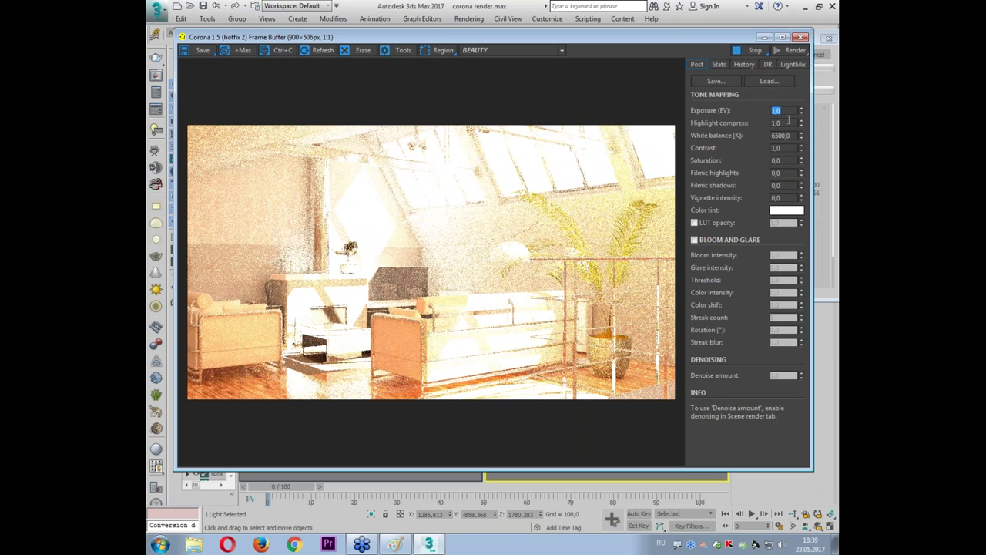
- Try Highlight compress values of 10, 0,01 and 5, settling on 5,0
{"action": "double_click", "coordinate": [785, 122]}
{"action": "type", "text": "10"}
{"action": "key", "text": "Return"}
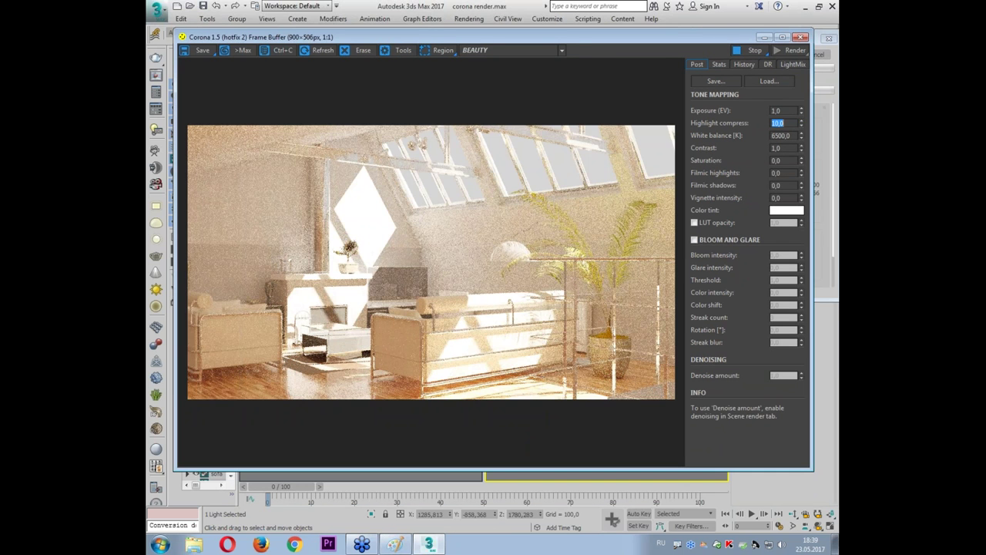
{"action": "type", "text": "0,01"}
{"action": "key", "text": "Return"}
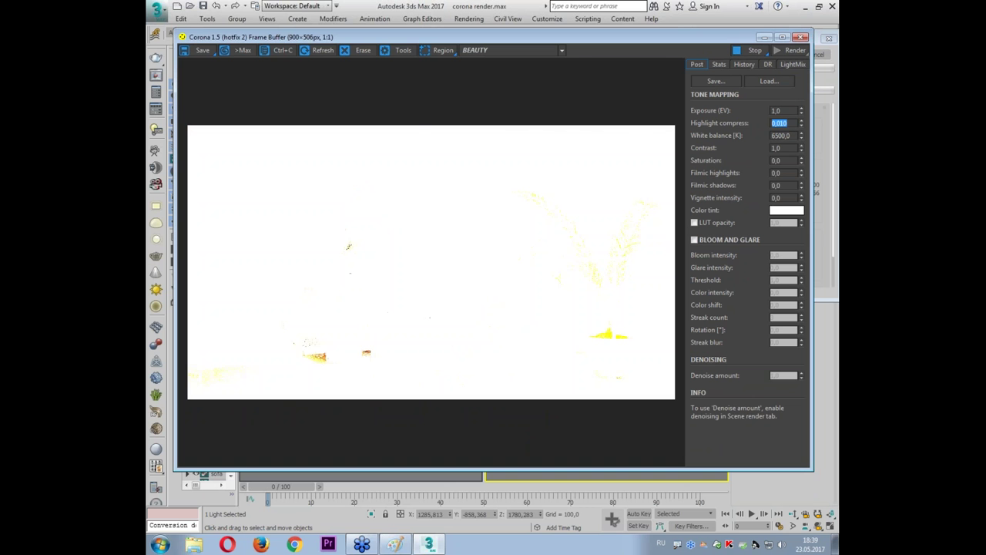
{"action": "type", "text": "5"}
{"action": "key", "text": "Return"}
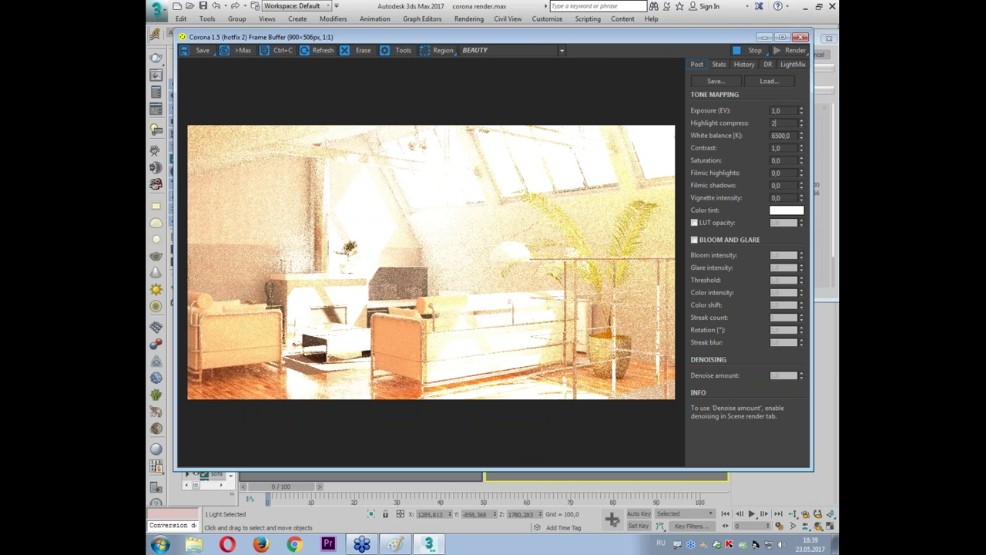
{"action": "type", "text": "10"}
{"action": "key", "text": "Return"}
{"action": "type", "text": "5"}
{"action": "key", "text": "Return"}
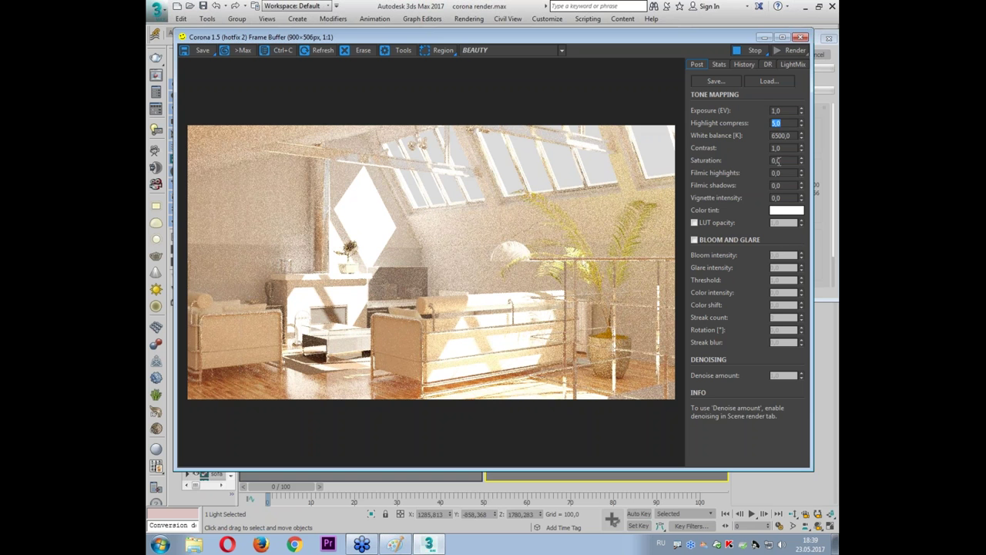
{"action": "left_click", "coordinate": [783, 174]}
- Set filmic highlights and shadows to 0,5 and vignette intensity to 1,0
{"action": "type", "text": "0,5"}
{"action": "key", "text": "Return"}
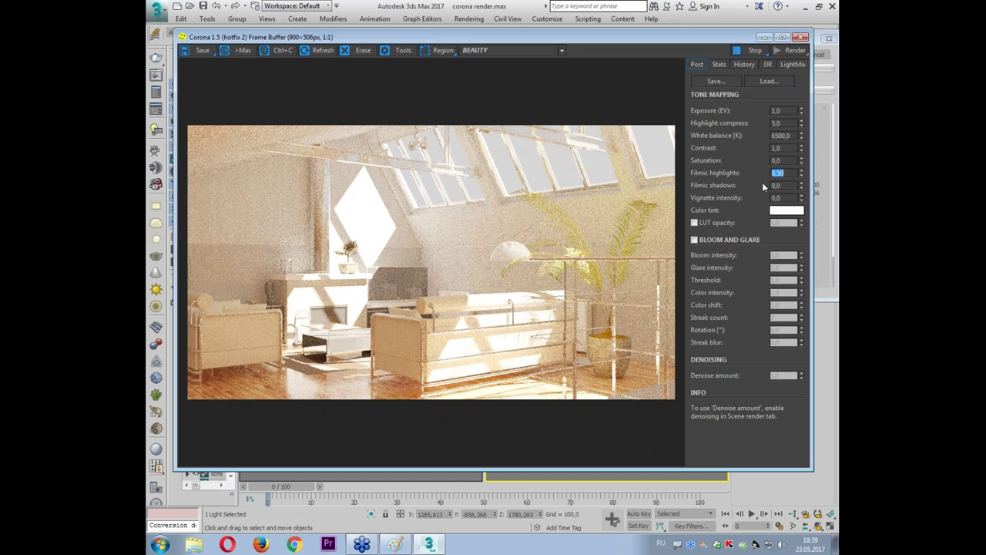
{"action": "left_click", "coordinate": [780, 185]}
{"action": "type", "text": "0,5"}
{"action": "key", "text": "Return"}
{"action": "key", "text": "Tab"}
{"action": "type", "text": "1"}
{"action": "key", "text": "Return"}
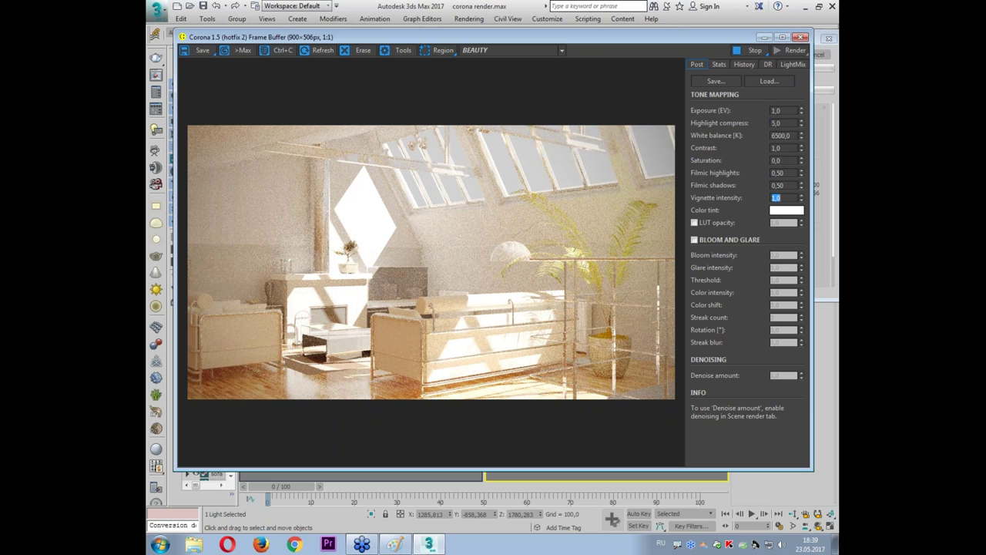
- Set contrast to 3,0 after trying 2, 10 and 5, and reset exposure to 0,0
{"action": "key", "text": "Tab"}
{"action": "type", "text": "2"}
{"action": "key", "text": "Return"}
{"action": "type", "text": "10"}
{"action": "key", "text": "Return"}
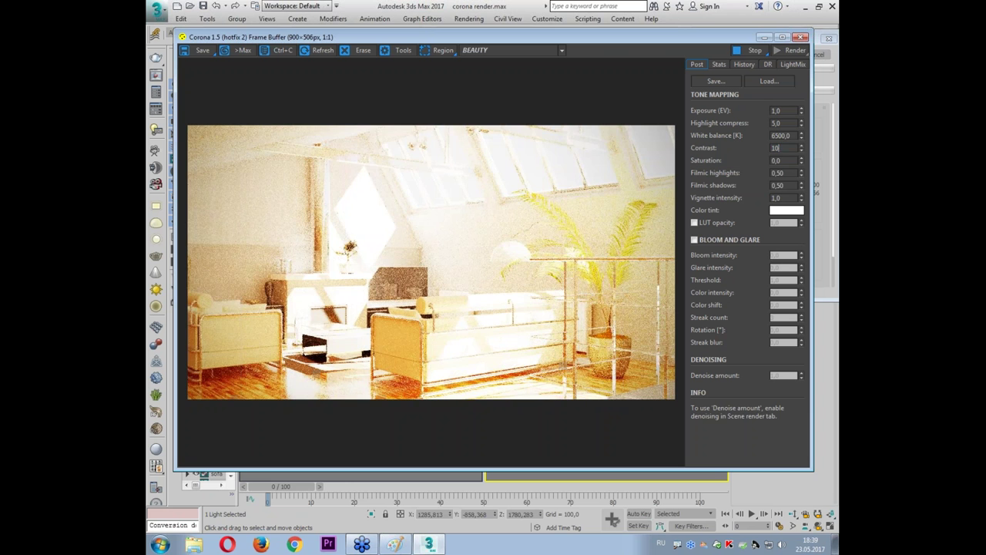
{"action": "type", "text": "5"}
{"action": "key", "text": "Return"}
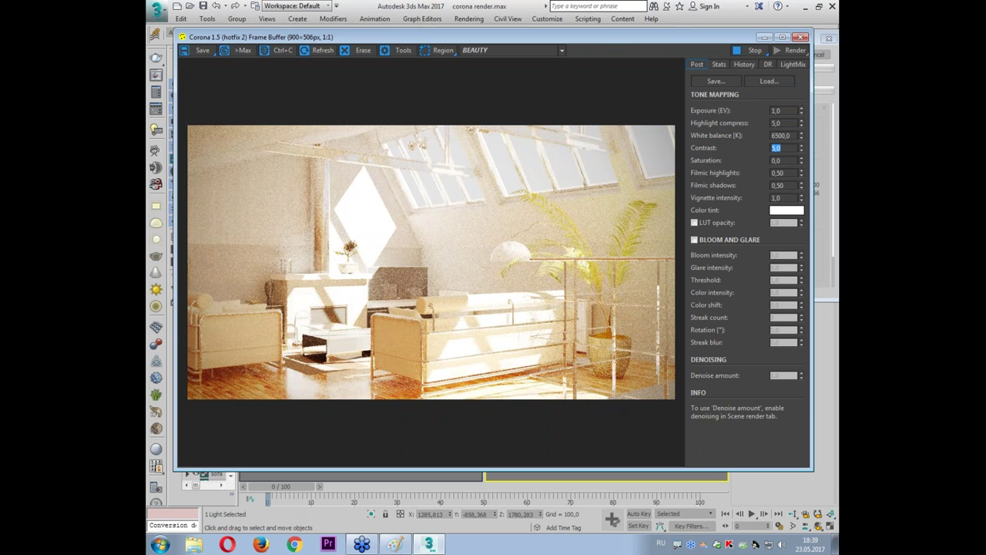
{"action": "type", "text": "3"}
{"action": "key", "text": "Return"}
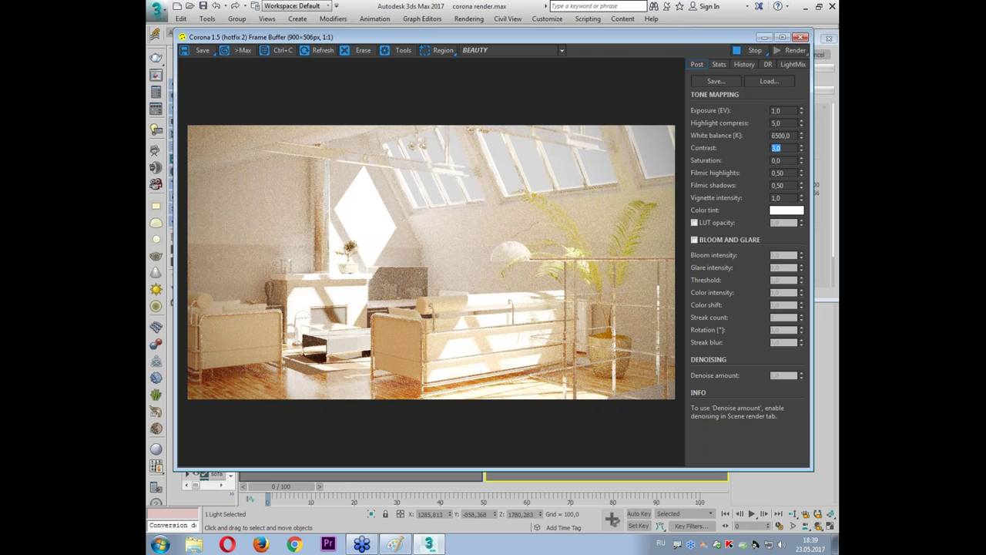
{"action": "left_click", "coordinate": [784, 110]}
{"action": "type", "text": "0"}
{"action": "key", "text": "Return"}
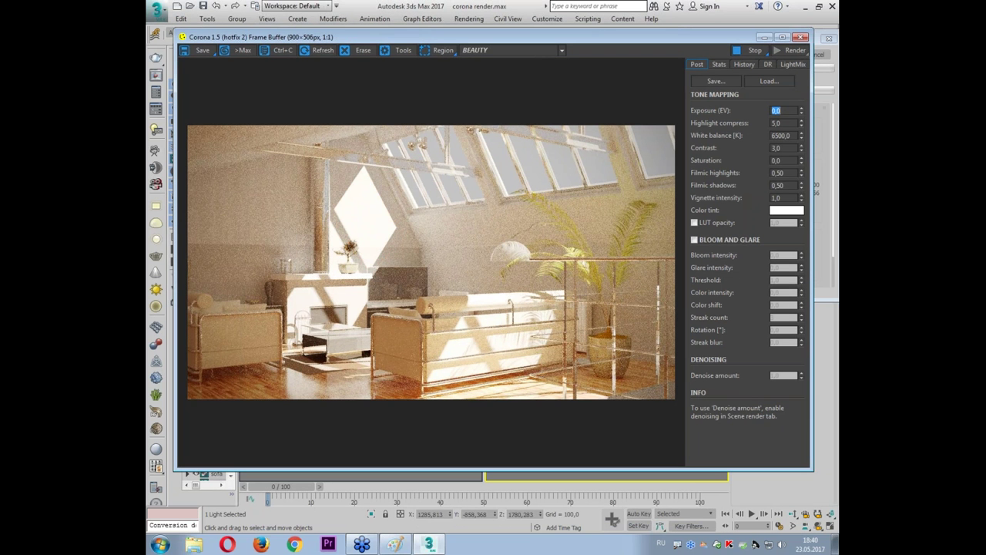
{"action": "left_click", "coordinate": [790, 65]}
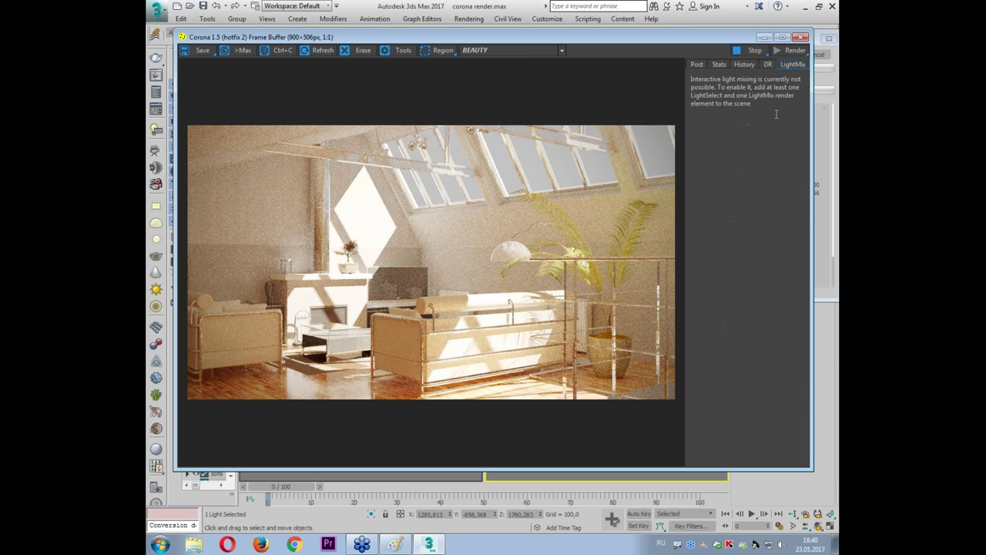
{"action": "left_click_drag", "start_coordinate": [775, 118], "coordinate": [770, 235]}
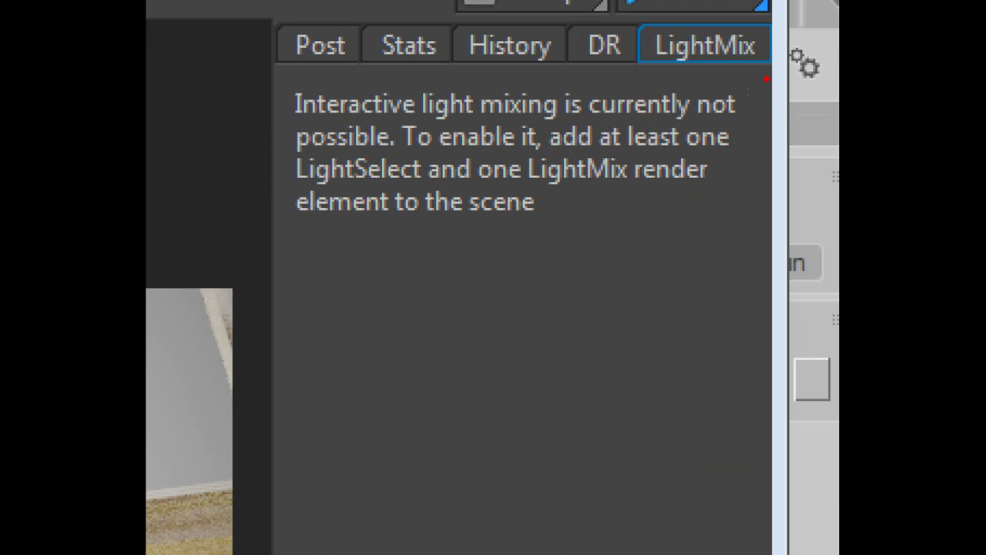
{"action": "mouse_move", "coordinate": [808, 69]}
{"action": "left_mouse_down"}
{"action": "mouse_move", "coordinate": [803, 110]}
{"action": "mouse_move", "coordinate": [748, 119]}
{"action": "left_mouse_up"}
{"action": "mouse_move", "coordinate": [521, 270]}
{"action": "left_mouse_down"}
{"action": "mouse_move", "coordinate": [261, 116]}
{"action": "mouse_move", "coordinate": [370, 61]}
{"action": "mouse_move", "coordinate": [774, 196]}
{"action": "mouse_move", "coordinate": [769, 222]}
{"action": "left_mouse_up"}
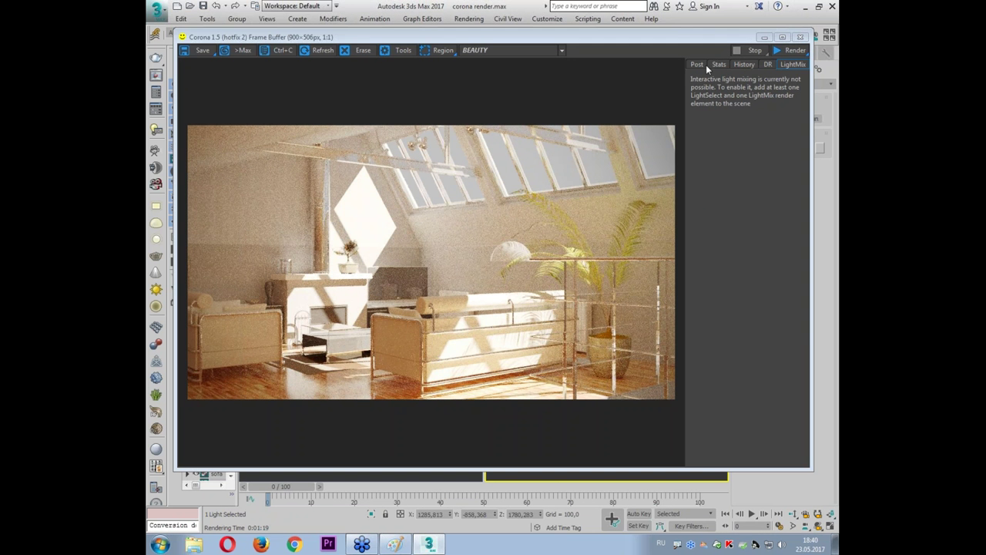
{"action": "left_click", "coordinate": [695, 66]}
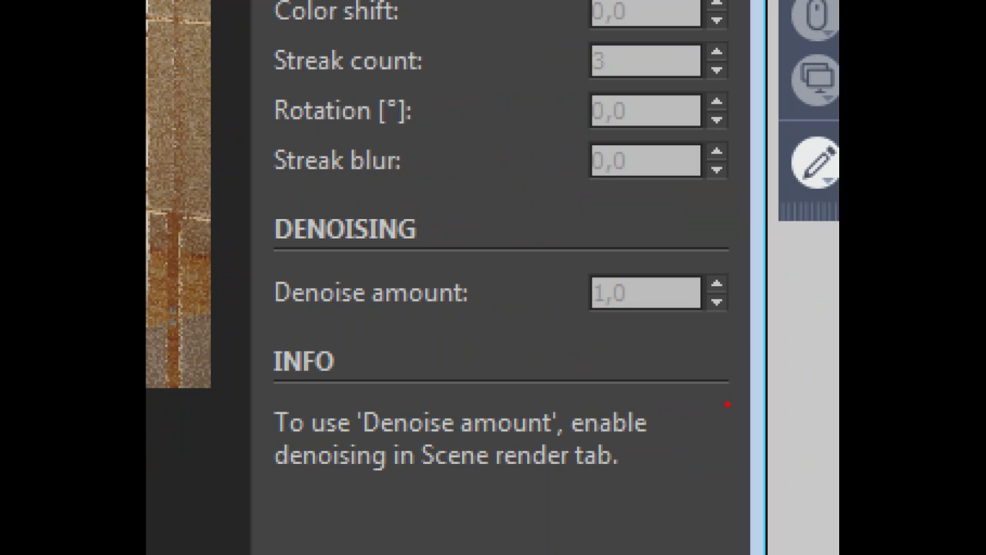
- Zoom in and out on the rendered attic image, then close the Corona Frame Buffer
{"action": "mouse_move", "coordinate": [275, 337]}
{"action": "left_mouse_down"}
{"action": "mouse_move", "coordinate": [823, 301]}
{"action": "mouse_move", "coordinate": [704, 218]}
{"action": "mouse_move", "coordinate": [394, 228]}
{"action": "mouse_move", "coordinate": [260, 350]}
{"action": "left_mouse_up"}
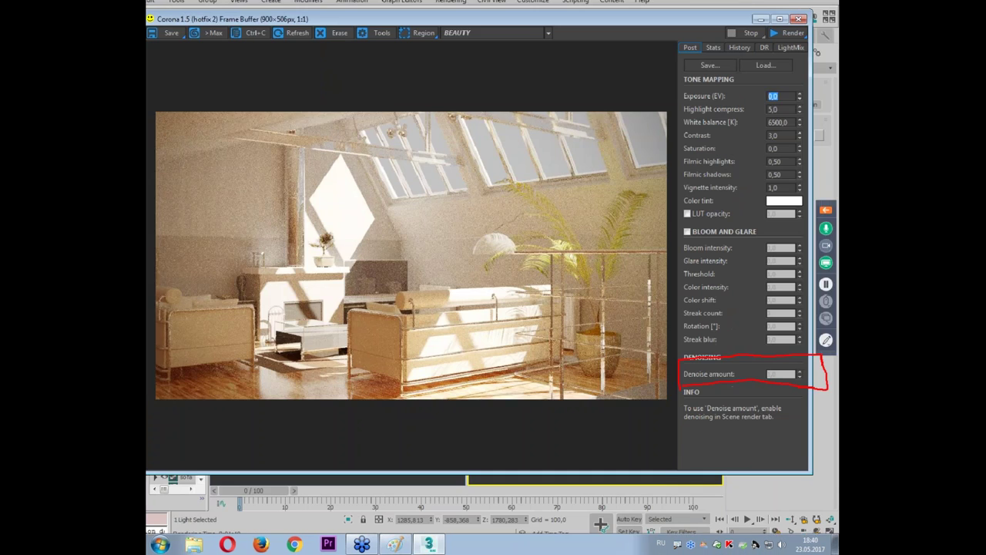
{"action": "scroll", "coordinate": [246, 207], "scroll_direction": "up", "scroll_amount": 1}
{"action": "scroll", "coordinate": [247, 207], "scroll_direction": "up", "scroll_amount": 1}
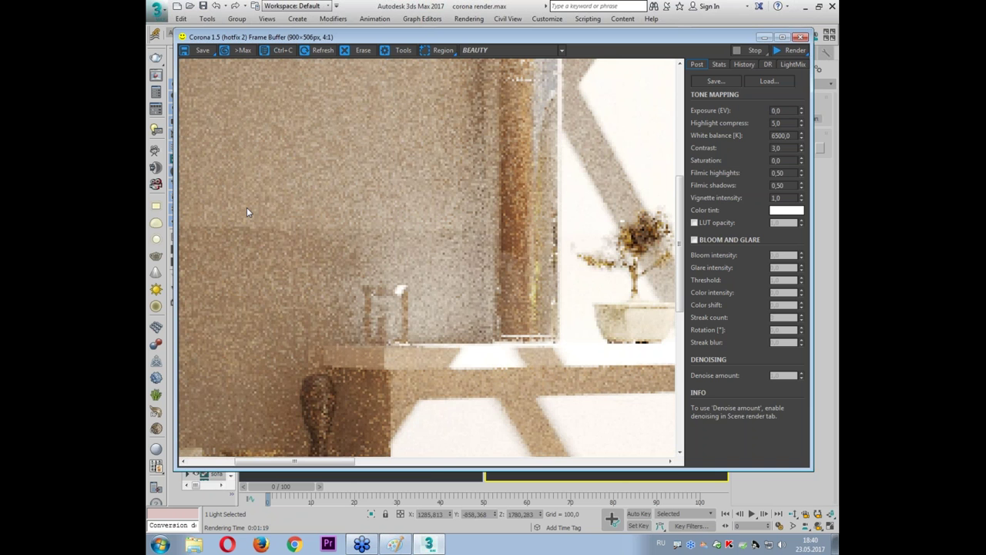
{"action": "scroll", "coordinate": [251, 205], "scroll_direction": "down", "scroll_amount": 1}
{"action": "scroll", "coordinate": [521, 154], "scroll_direction": "down", "scroll_amount": 1}
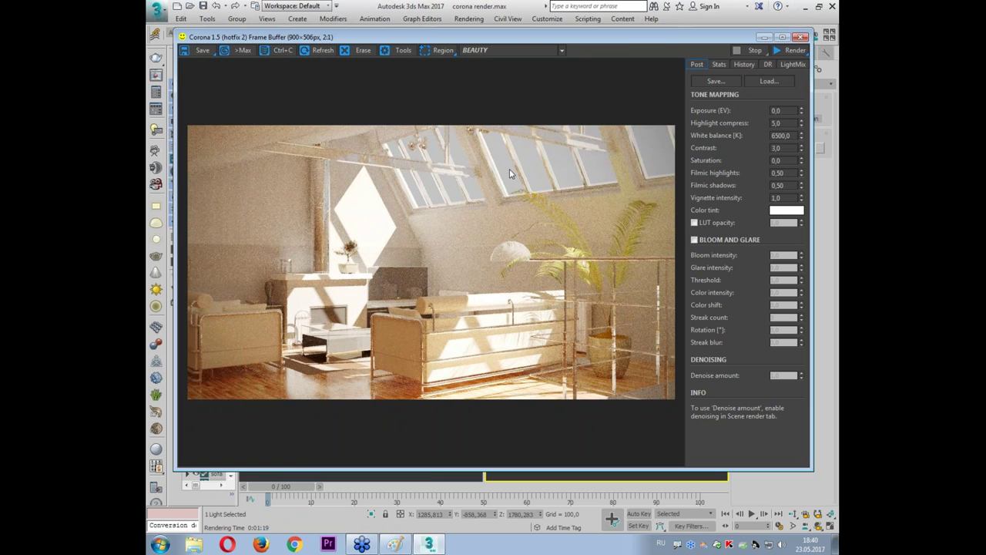
{"action": "left_click", "coordinate": [802, 38]}
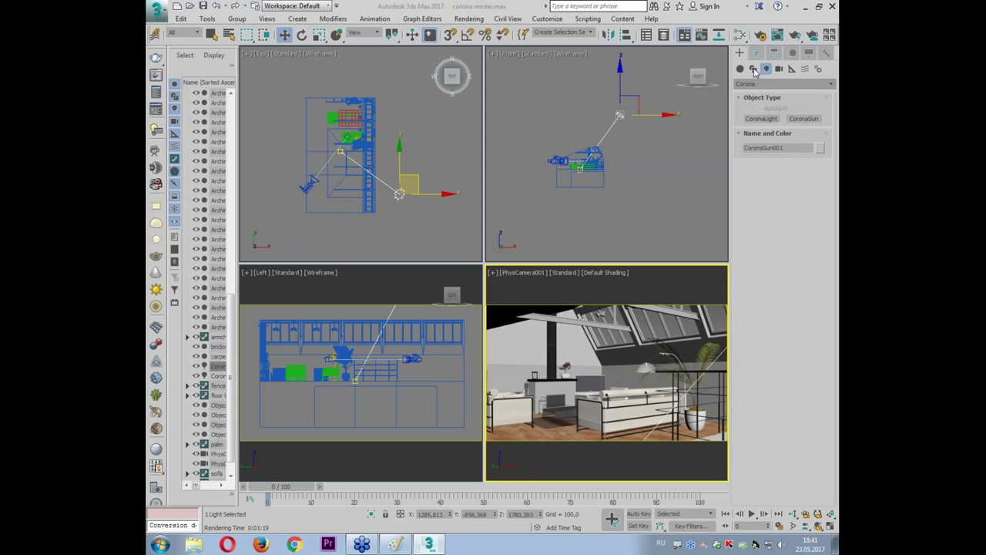
- In Render Setup's Scene tab, set Denoise Mode to Full denoising with radius 2,0
{"action": "left_click", "coordinate": [736, 45]}
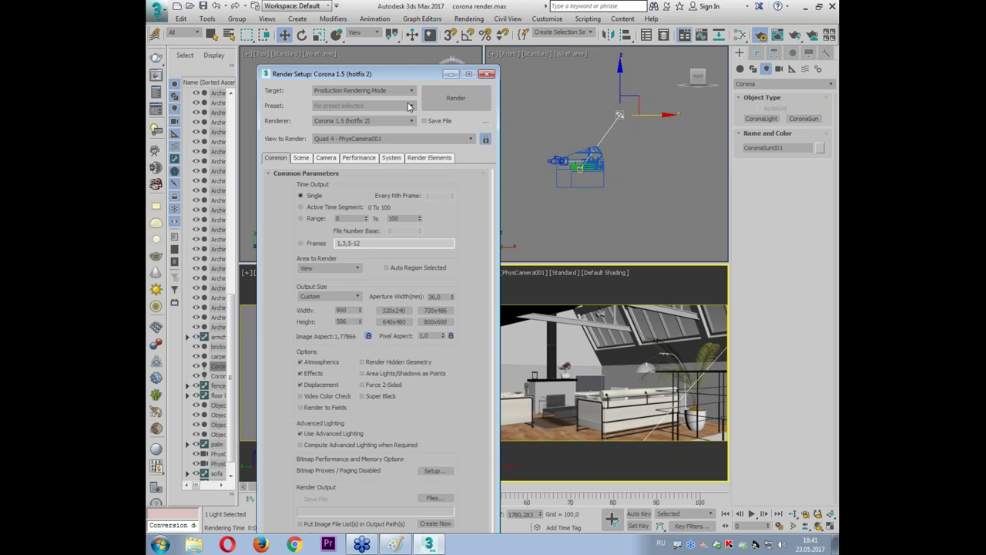
{"action": "left_click", "coordinate": [301, 158]}
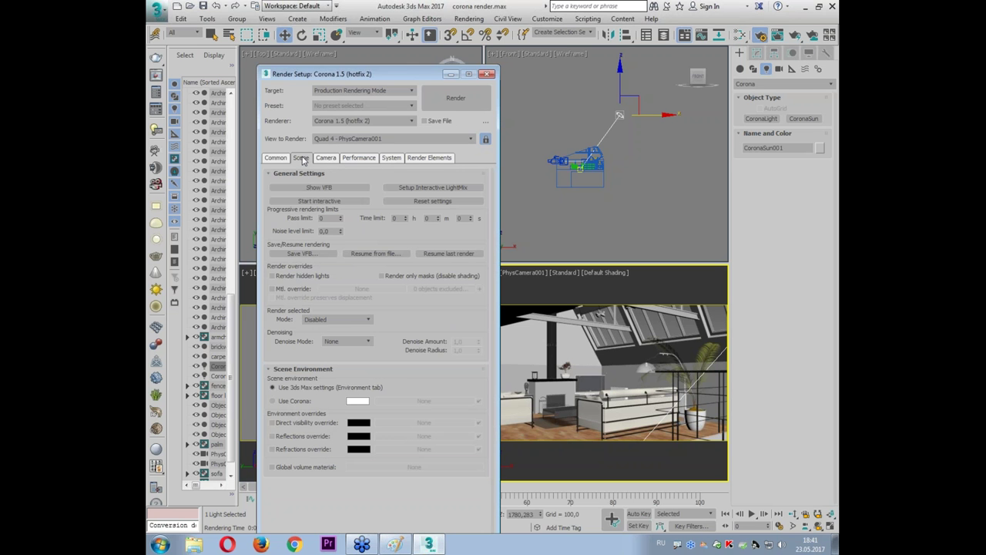
{"action": "left_click_drag", "start_coordinate": [346, 77], "coordinate": [332, 25]}
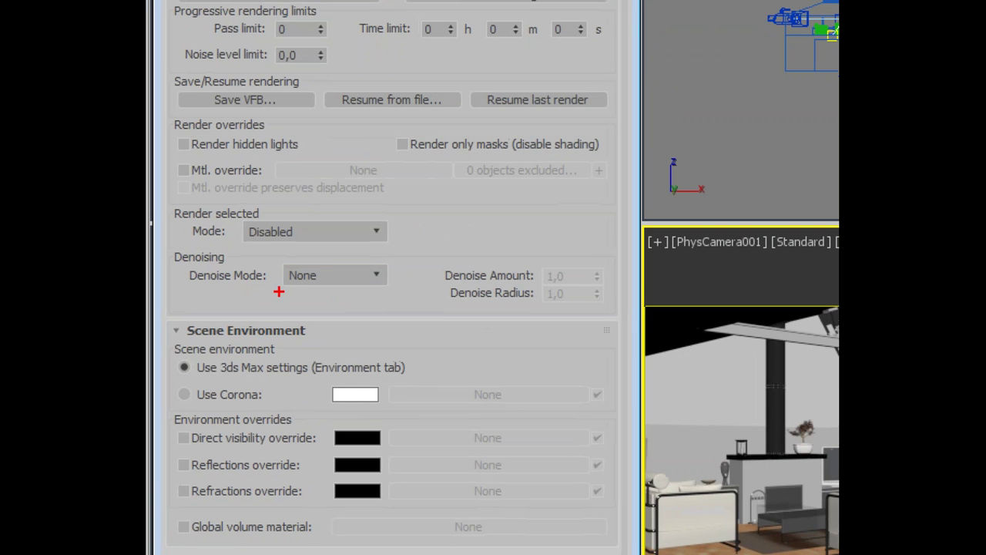
{"action": "left_click_drag", "start_coordinate": [189, 291], "coordinate": [337, 292]}
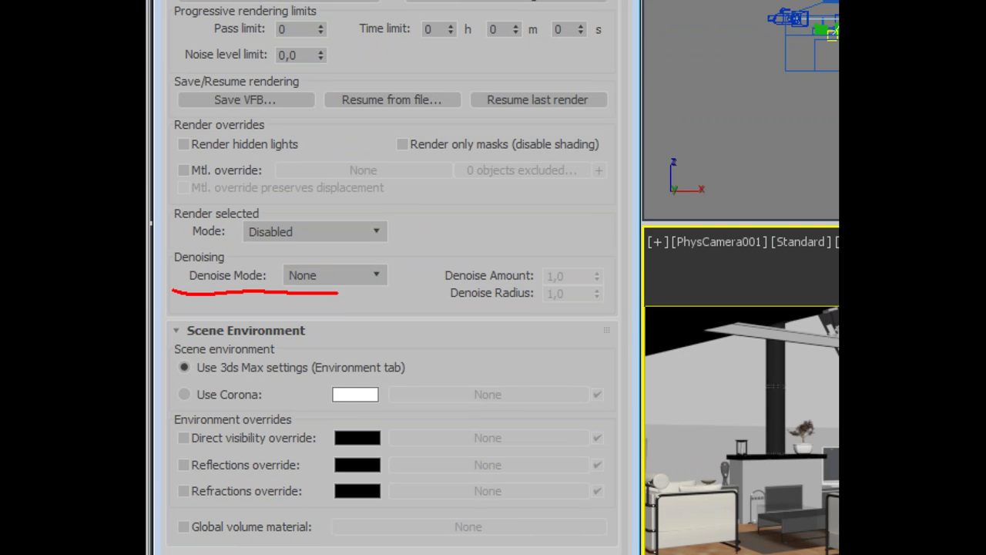
{"action": "key", "text": "Escape"}
{"action": "left_click", "coordinate": [338, 289]}
{"action": "left_click", "coordinate": [329, 313]}
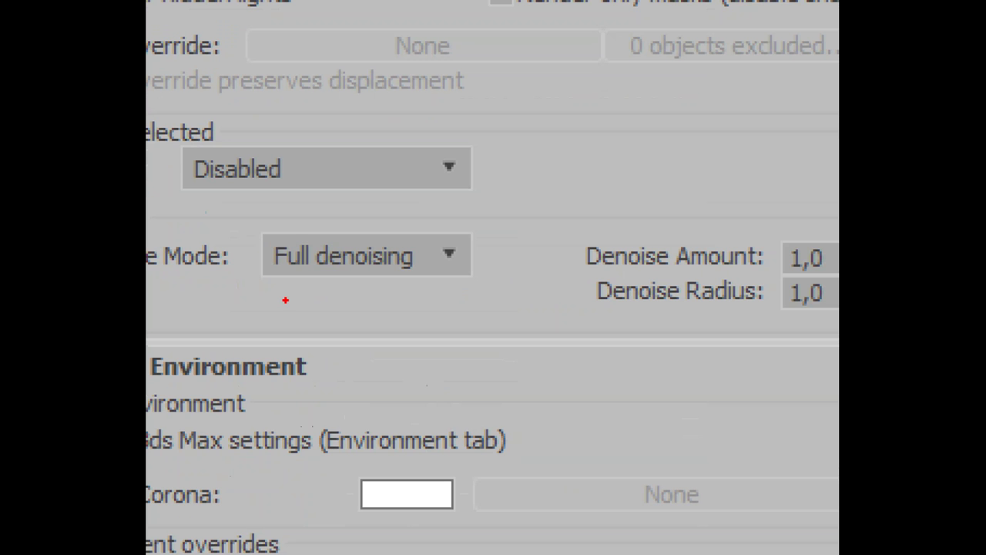
{"action": "left_click_drag", "start_coordinate": [228, 300], "coordinate": [476, 285]}
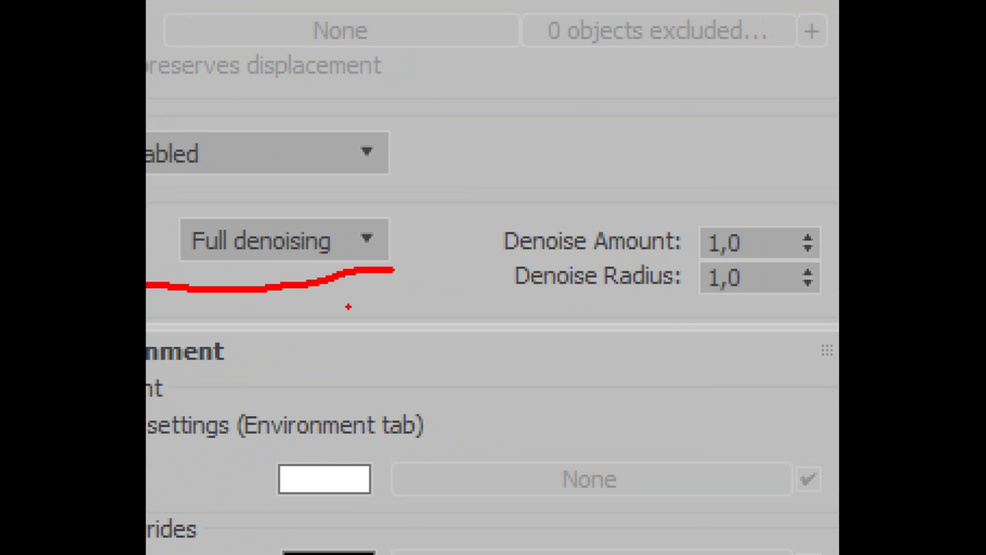
{"action": "mouse_move", "coordinate": [551, 302]}
{"action": "left_mouse_down"}
{"action": "mouse_move", "coordinate": [815, 290]}
{"action": "mouse_move", "coordinate": [633, 314]}
{"action": "left_mouse_up"}
{"action": "left_click_drag", "start_coordinate": [794, 245], "coordinate": [670, 327]}
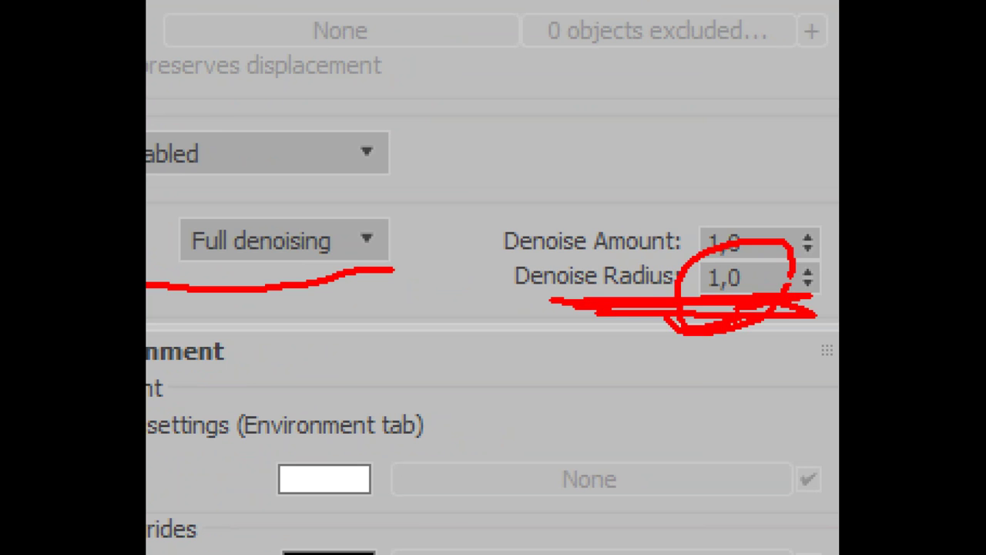
{"action": "type", "text": "2"}
{"action": "key", "text": "Return"}
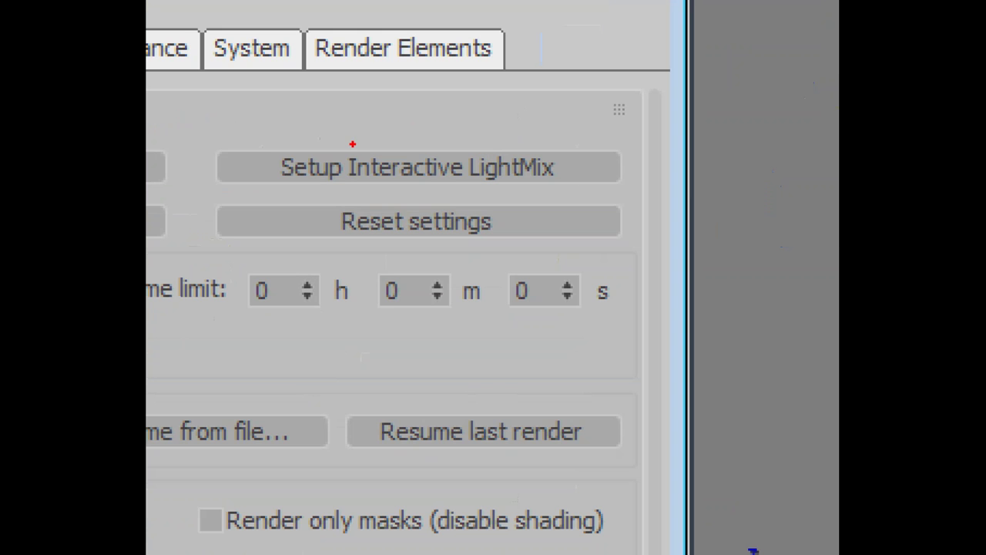
- Set up interactive LightMix, review the render elements list, and start a new render
{"action": "mouse_move", "coordinate": [258, 109]}
{"action": "left_mouse_down"}
{"action": "mouse_move", "coordinate": [331, 131]}
{"action": "mouse_move", "coordinate": [267, 131]}
{"action": "left_mouse_up"}
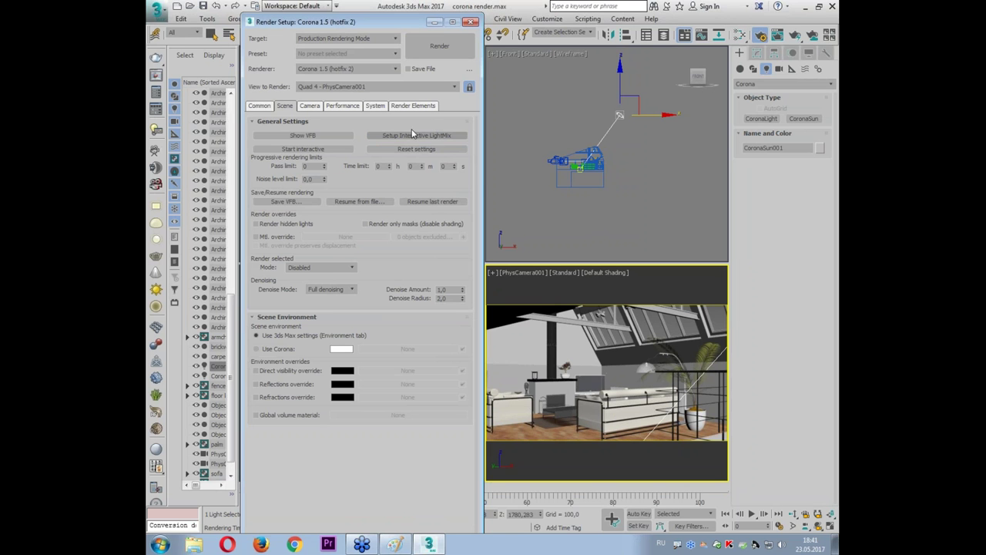
{"action": "left_click", "coordinate": [414, 107]}
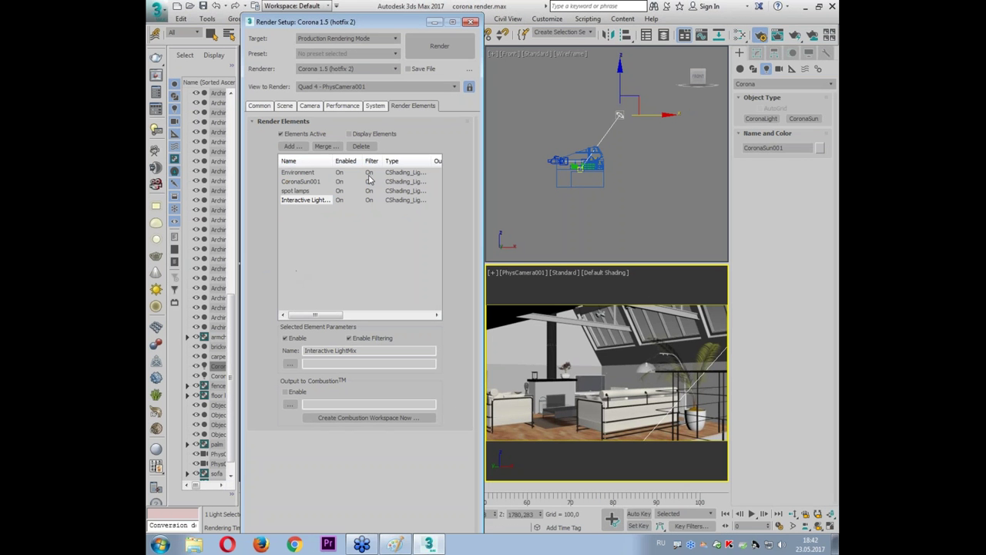
{"action": "left_click", "coordinate": [450, 49]}
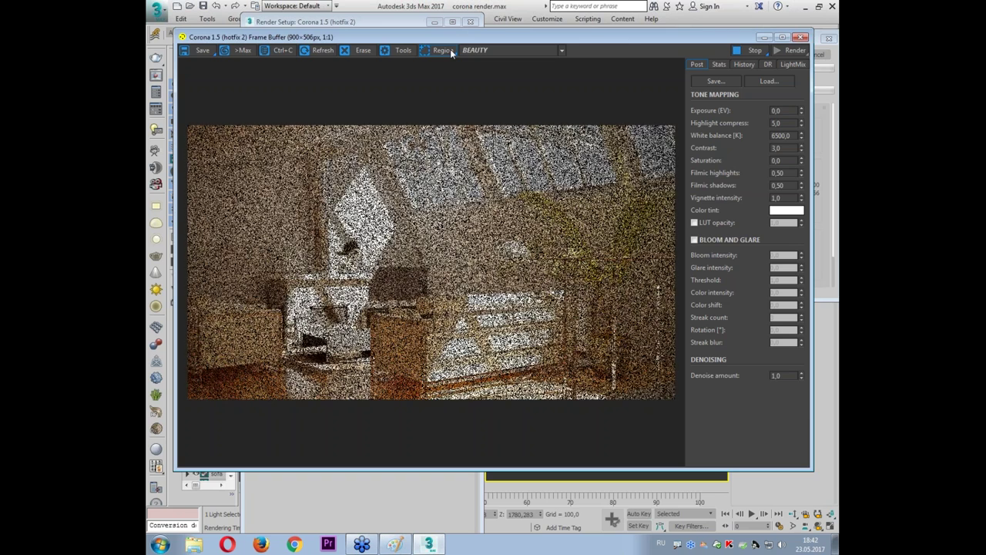
- Bring the Corona Frame Buffer to the front and show its LightMix controls
{"action": "left_click_drag", "start_coordinate": [580, 41], "coordinate": [544, 79]}
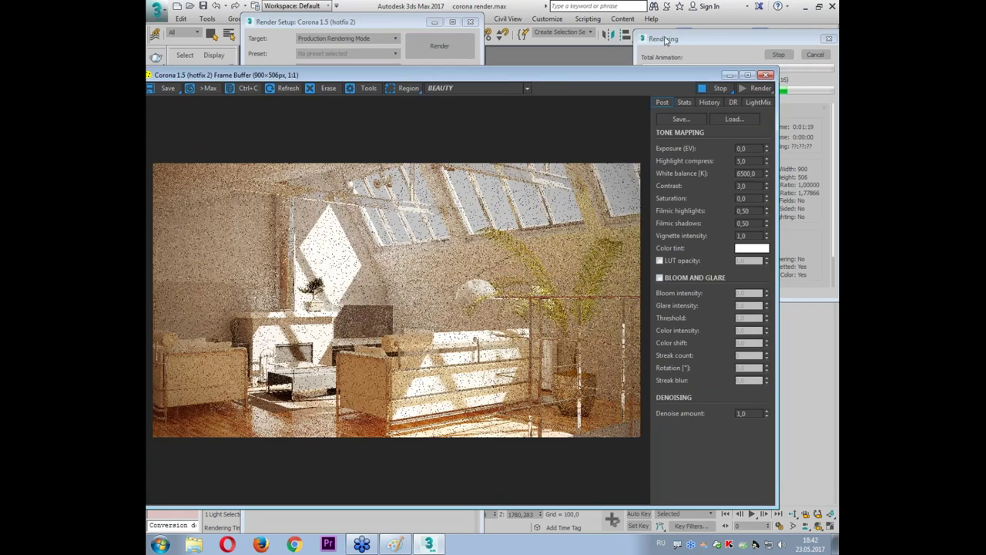
{"action": "left_click", "coordinate": [668, 41]}
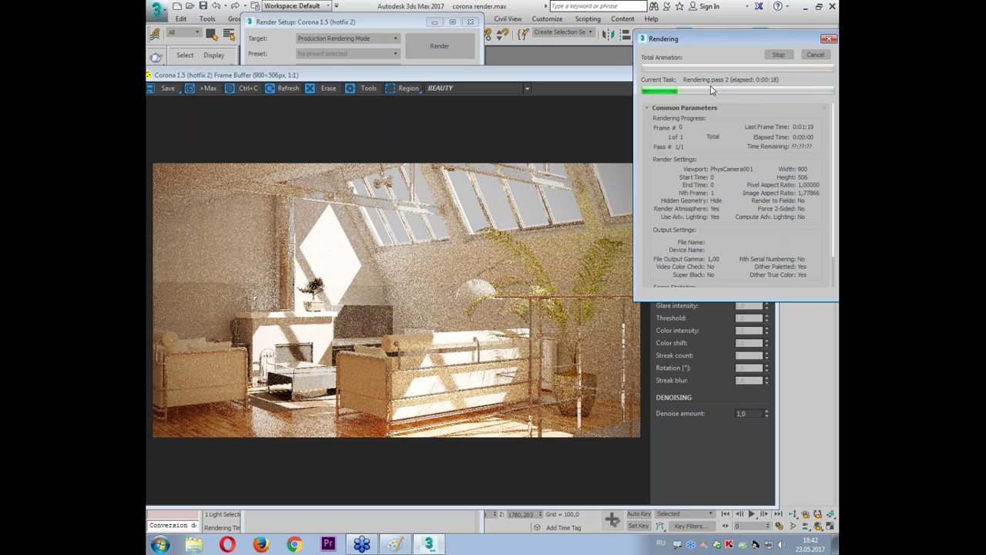
{"action": "left_click", "coordinate": [616, 78]}
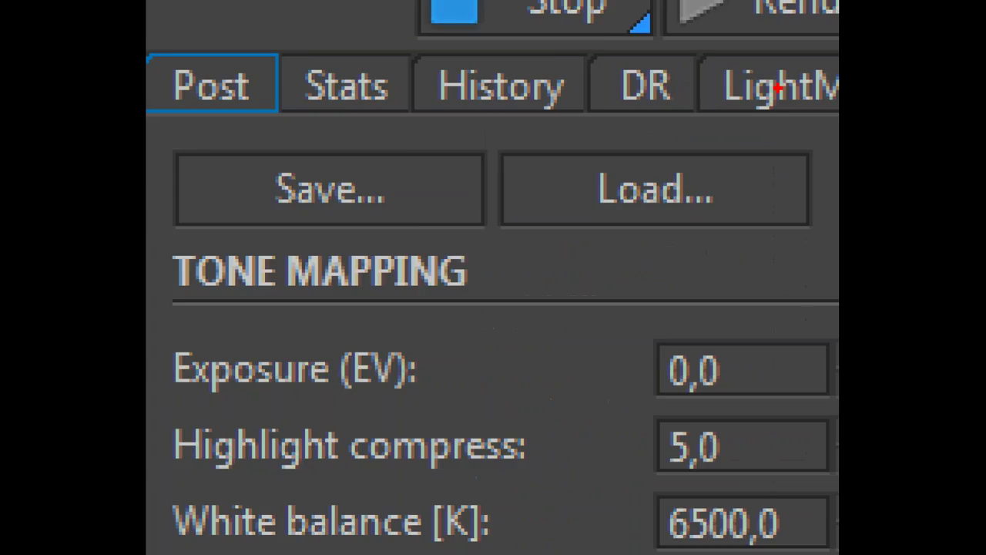
{"action": "left_click_drag", "start_coordinate": [732, 96], "coordinate": [770, 92]}
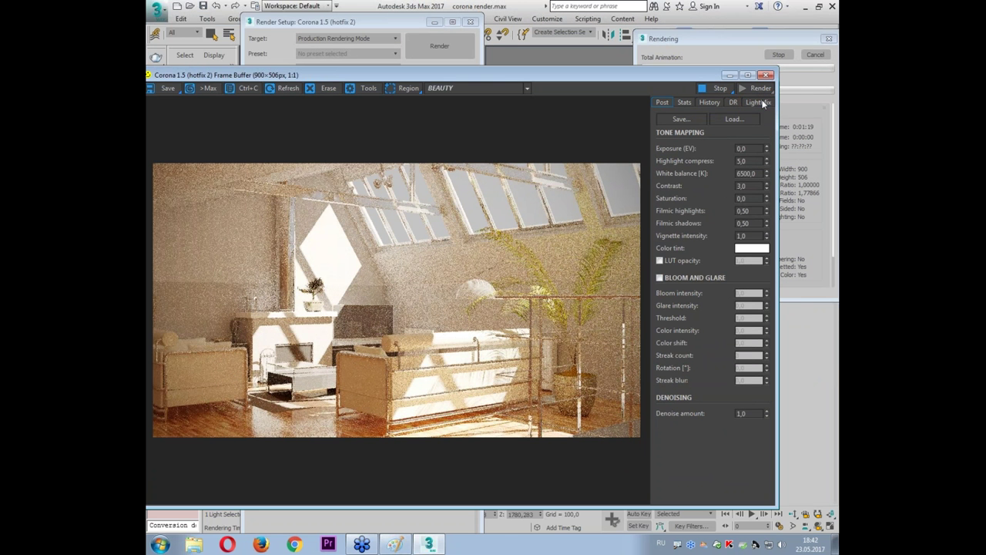
{"action": "left_click", "coordinate": [760, 103]}
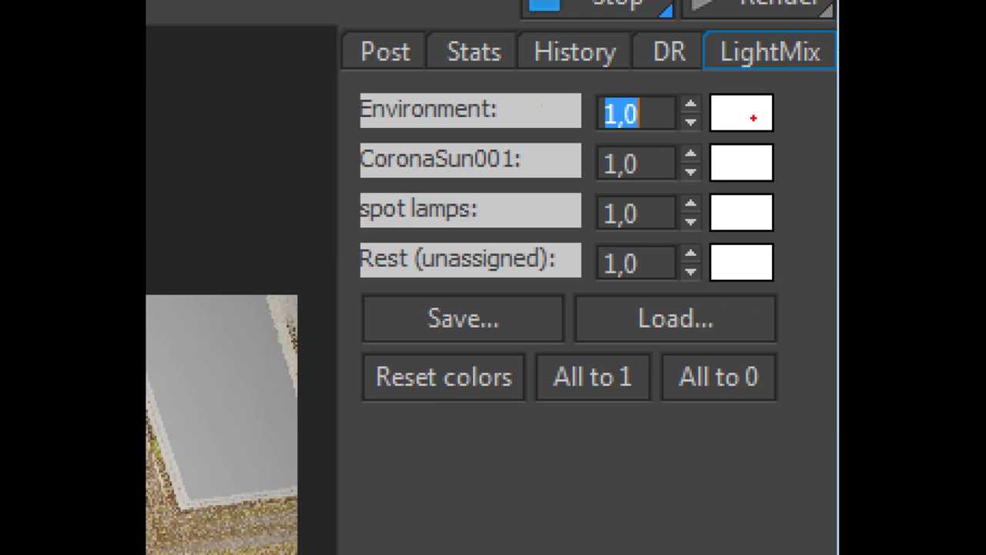
- Set the Environment light level in the LightMix to 0,0
{"action": "mouse_move", "coordinate": [359, 95]}
{"action": "left_mouse_down"}
{"action": "mouse_move", "coordinate": [336, 116]}
{"action": "mouse_move", "coordinate": [359, 98]}
{"action": "left_mouse_up"}
{"action": "mouse_move", "coordinate": [352, 142]}
{"action": "left_mouse_down"}
{"action": "mouse_move", "coordinate": [339, 168]}
{"action": "mouse_move", "coordinate": [355, 148]}
{"action": "left_mouse_up"}
{"action": "mouse_move", "coordinate": [316, 202]}
{"action": "left_mouse_down"}
{"action": "mouse_move", "coordinate": [339, 224]}
{"action": "mouse_move", "coordinate": [317, 197]}
{"action": "mouse_move", "coordinate": [324, 279]}
{"action": "mouse_move", "coordinate": [351, 254]}
{"action": "mouse_move", "coordinate": [305, 286]}
{"action": "left_mouse_up"}
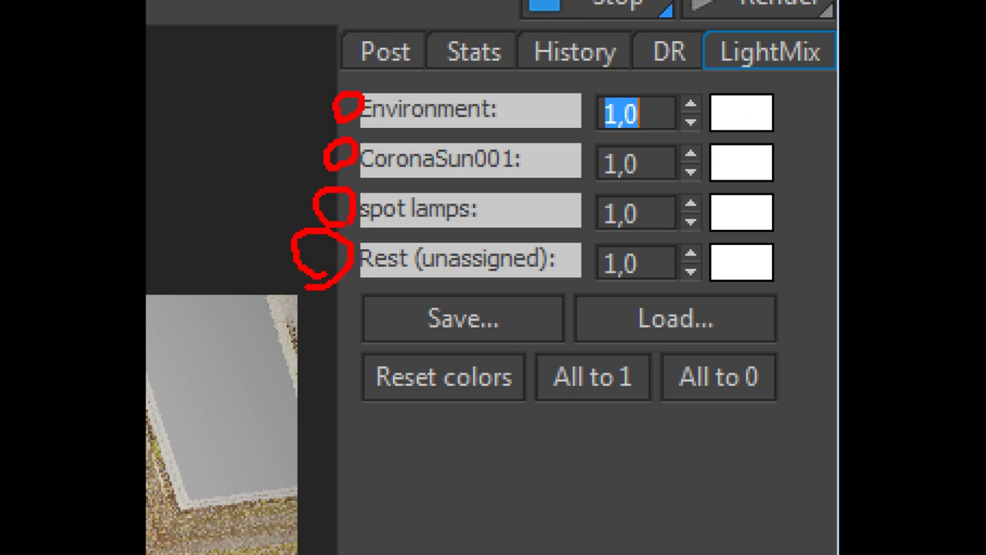
{"action": "left_click_drag", "start_coordinate": [570, 291], "coordinate": [258, 286]}
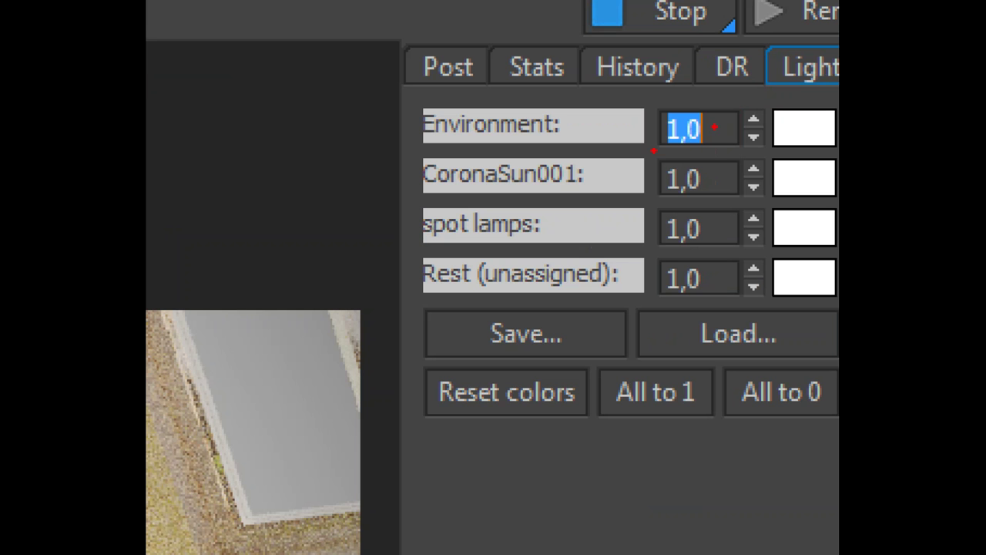
{"action": "left_click_drag", "start_coordinate": [654, 152], "coordinate": [726, 147]}
{"action": "left_click_drag", "start_coordinate": [656, 202], "coordinate": [765, 205]}
{"action": "left_click_drag", "start_coordinate": [636, 260], "coordinate": [711, 259]}
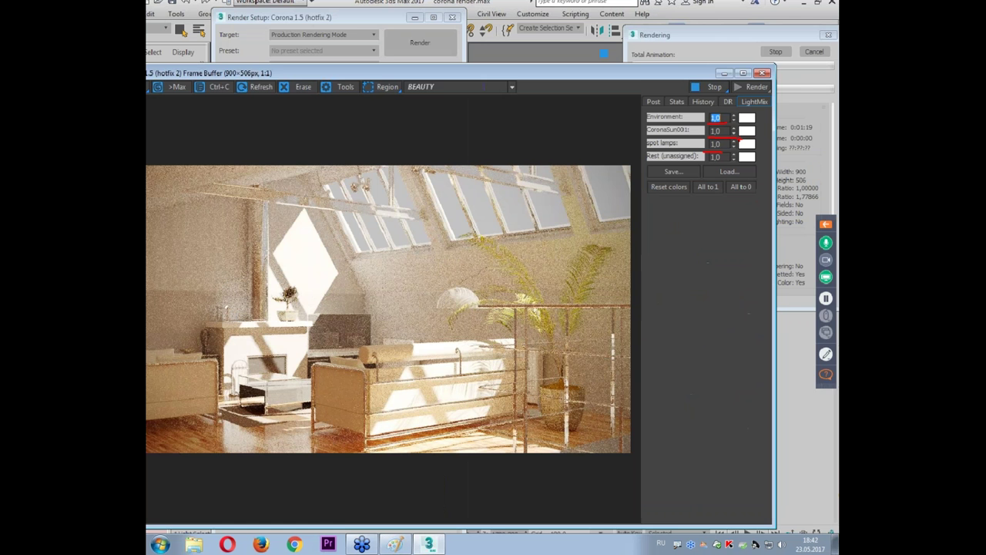
{"action": "type", "text": "0"}
{"action": "key", "text": "Return"}
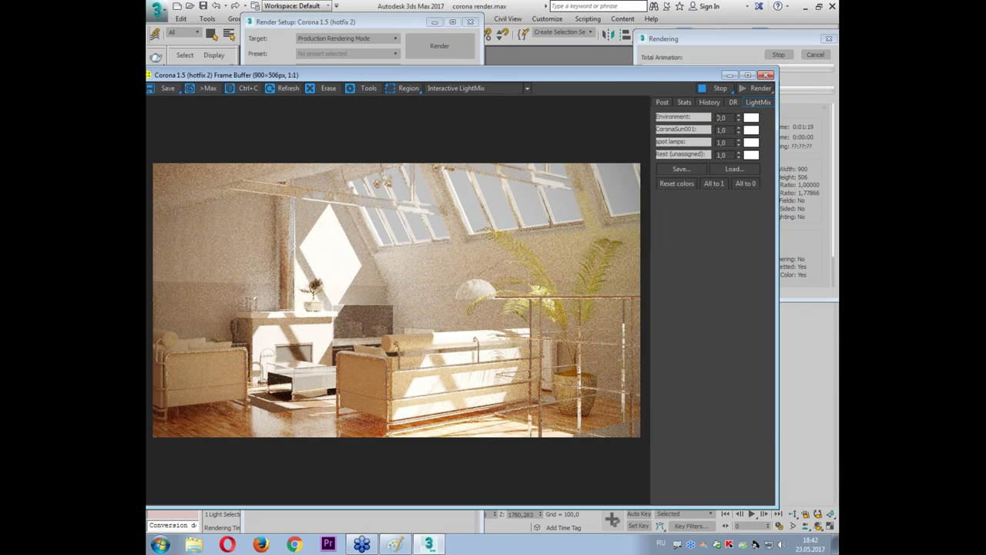
- Set the CoronaSun001 and spot lamps LightMix levels to 0,0
{"action": "key", "text": "Tab"}
{"action": "type", "text": "0"}
{"action": "key", "text": "Tab"}
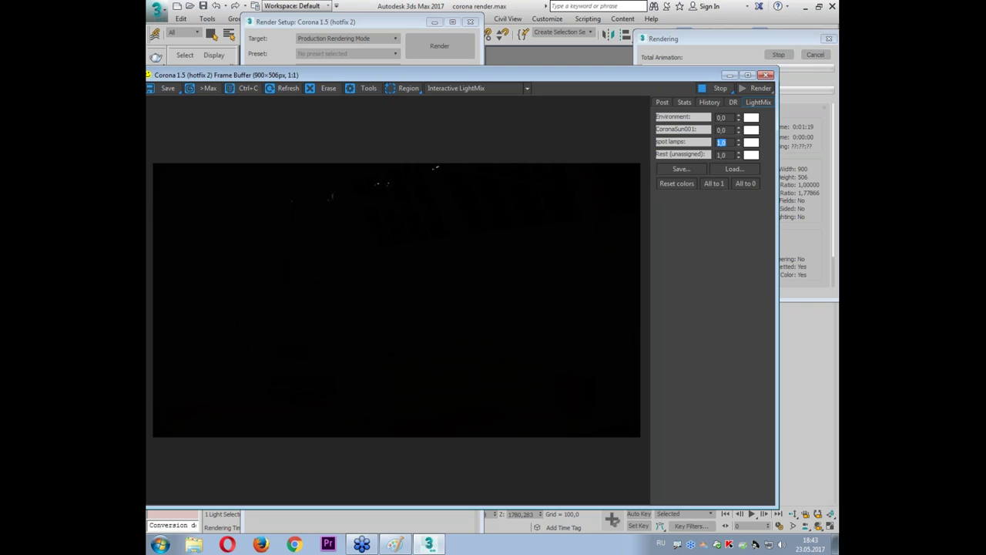
{"action": "type", "text": "0"}
{"action": "key", "text": "Tab"}
{"action": "key", "text": "Tab"}
- Adjust the Environment light level to 7,443 and open its colour picker
{"action": "left_click_drag", "start_coordinate": [738, 117], "coordinate": [704, 176]}
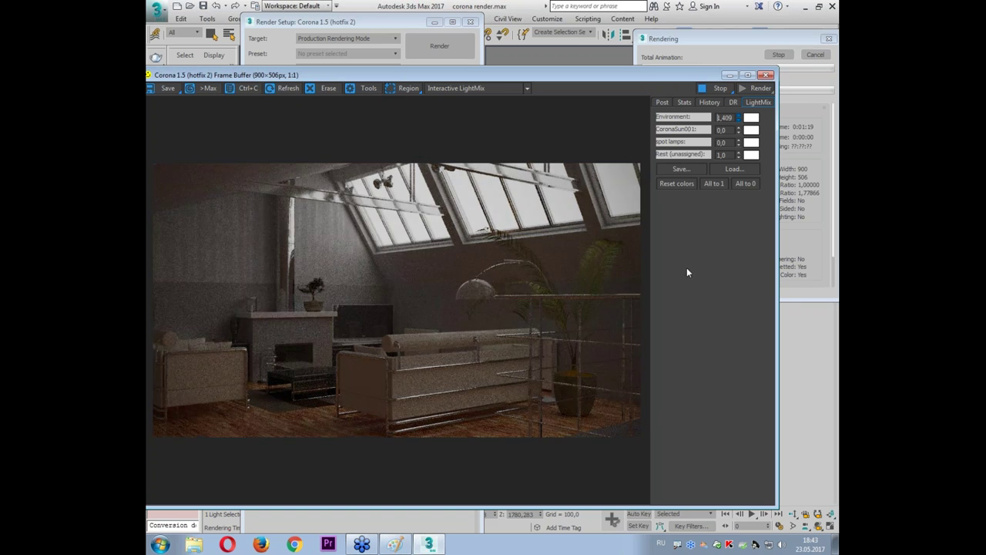
{"action": "left_click_drag", "start_coordinate": [687, 123], "coordinate": [665, 260]}
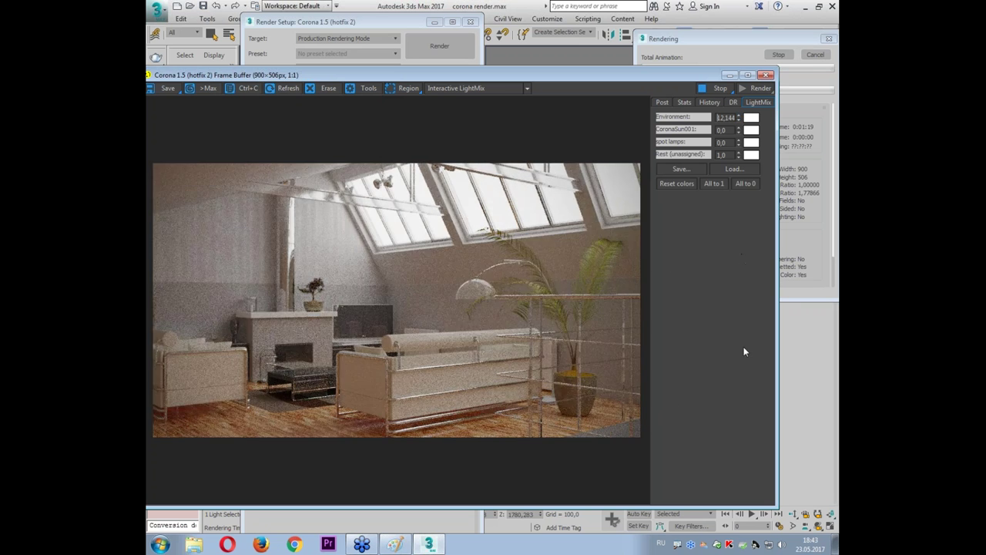
{"action": "left_click_drag", "start_coordinate": [738, 117], "coordinate": [739, 154]}
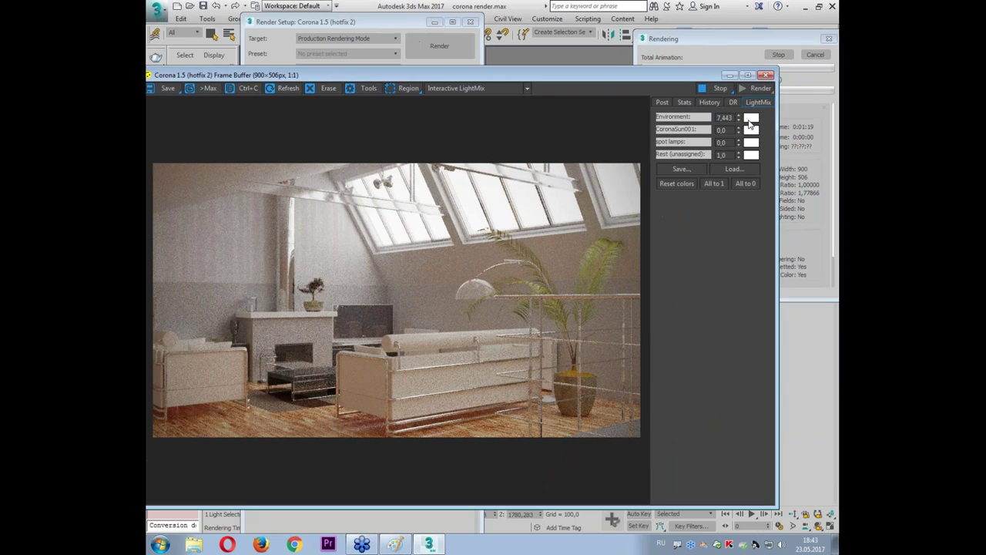
{"action": "left_click", "coordinate": [752, 120]}
{"action": "left_click_drag", "start_coordinate": [424, 112], "coordinate": [400, 10]}
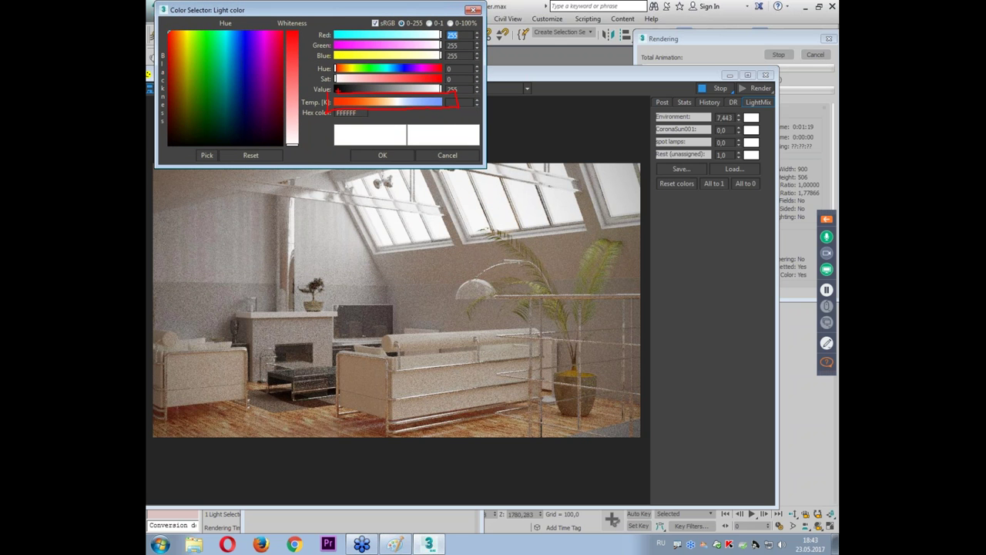
- Tint the Environment light cool blue and set the CoronaSun001 level to 0,865
{"action": "mouse_move", "coordinate": [396, 109]}
{"action": "left_mouse_down"}
{"action": "mouse_move", "coordinate": [421, 104]}
{"action": "mouse_move", "coordinate": [403, 104]}
{"action": "left_mouse_up"}
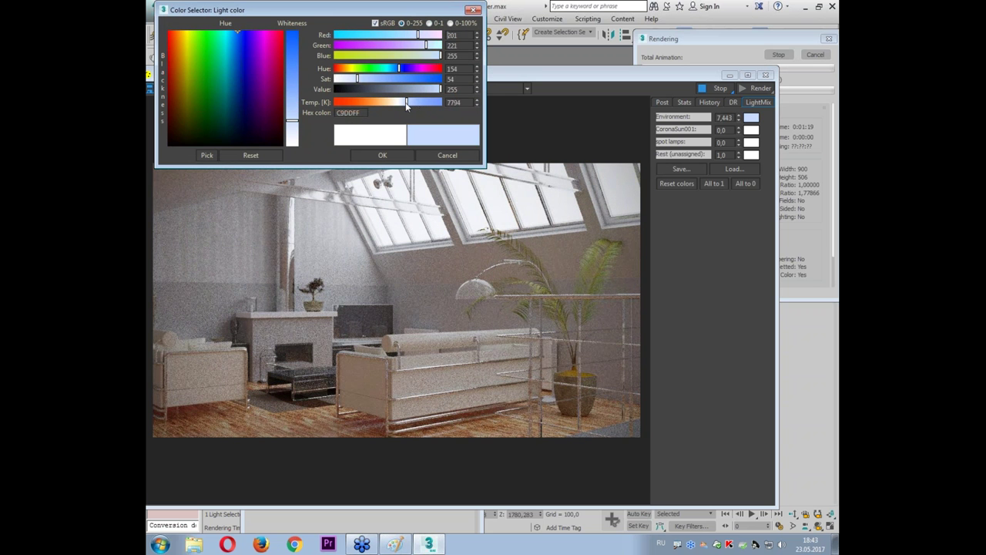
{"action": "left_click", "coordinate": [388, 156]}
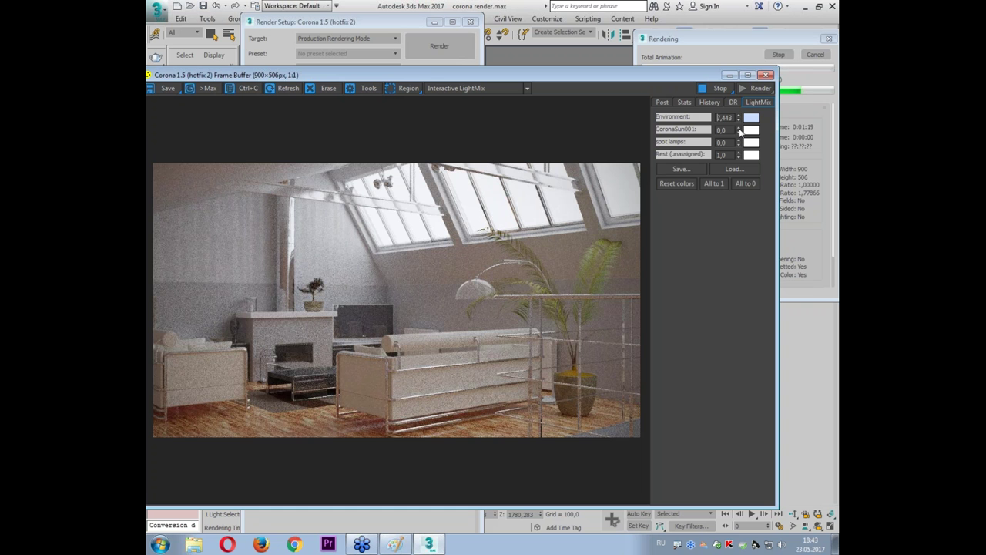
{"action": "mouse_move", "coordinate": [738, 130]}
{"action": "left_mouse_down"}
{"action": "mouse_move", "coordinate": [720, 17]}
{"action": "mouse_move", "coordinate": [727, 29]}
{"action": "left_mouse_up"}
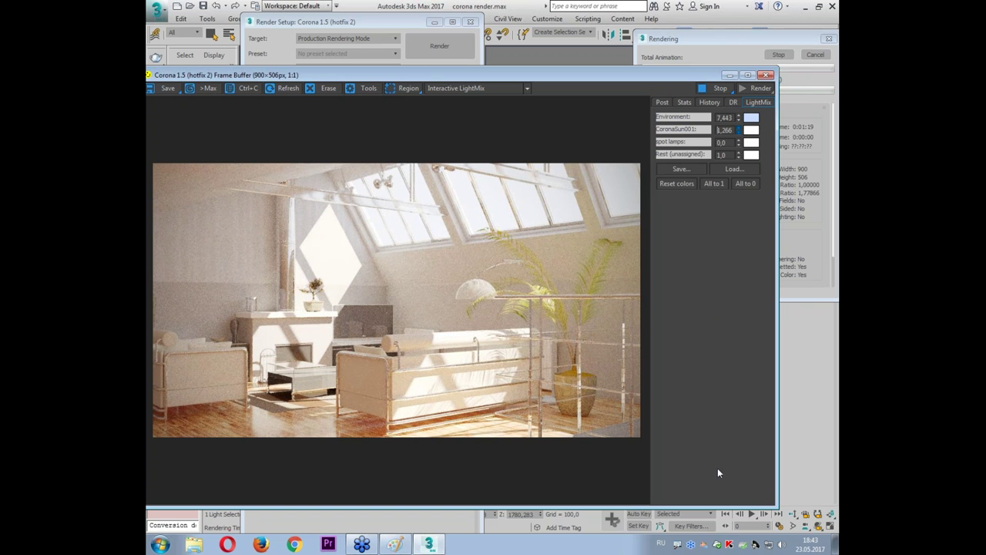
{"action": "left_click_drag", "start_coordinate": [726, 30], "coordinate": [702, 312]}
{"action": "left_click_drag", "start_coordinate": [738, 131], "coordinate": [740, 109]}
- Give the CoronaSun001 light a warm orange 4991 K colour
{"action": "left_click", "coordinate": [754, 132]}
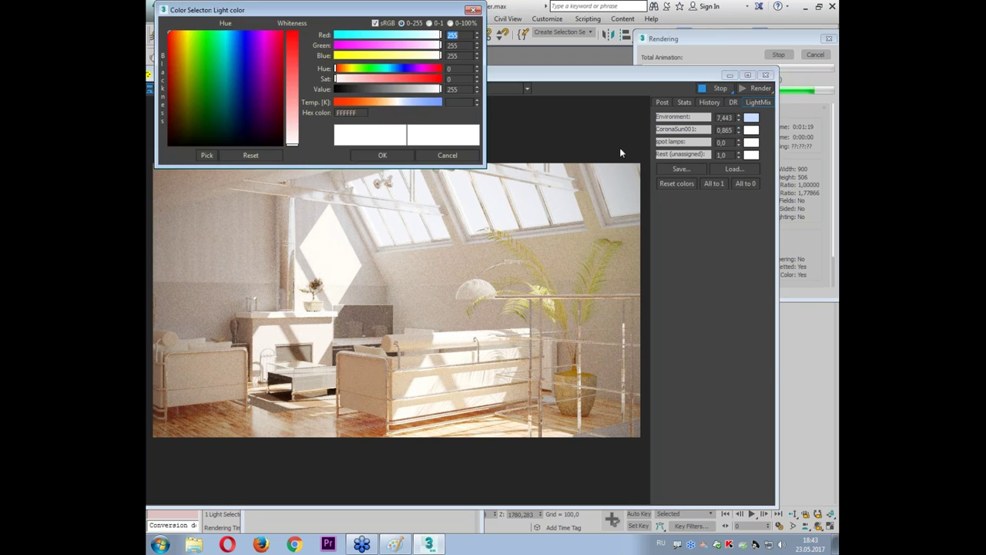
{"action": "left_click", "coordinate": [386, 102]}
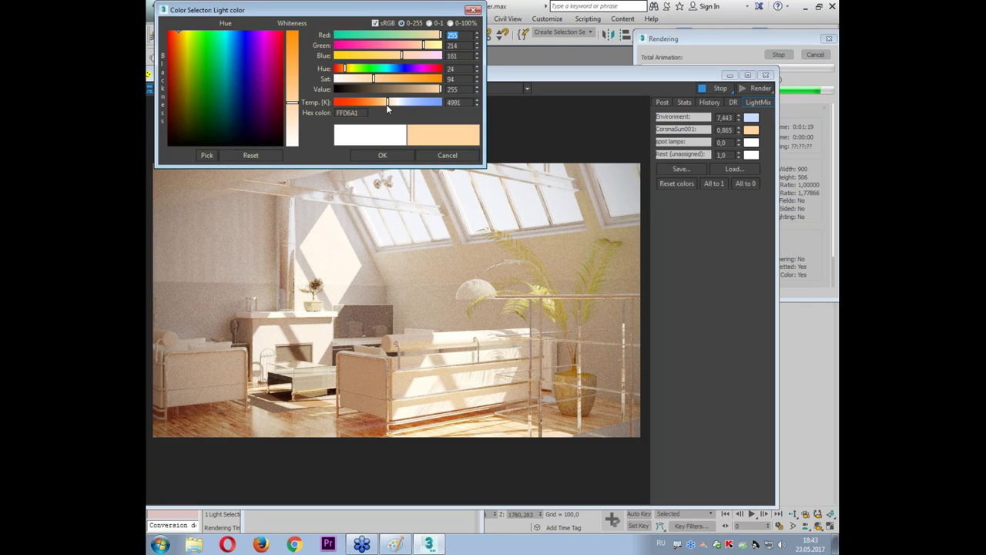
{"action": "left_click", "coordinate": [383, 155]}
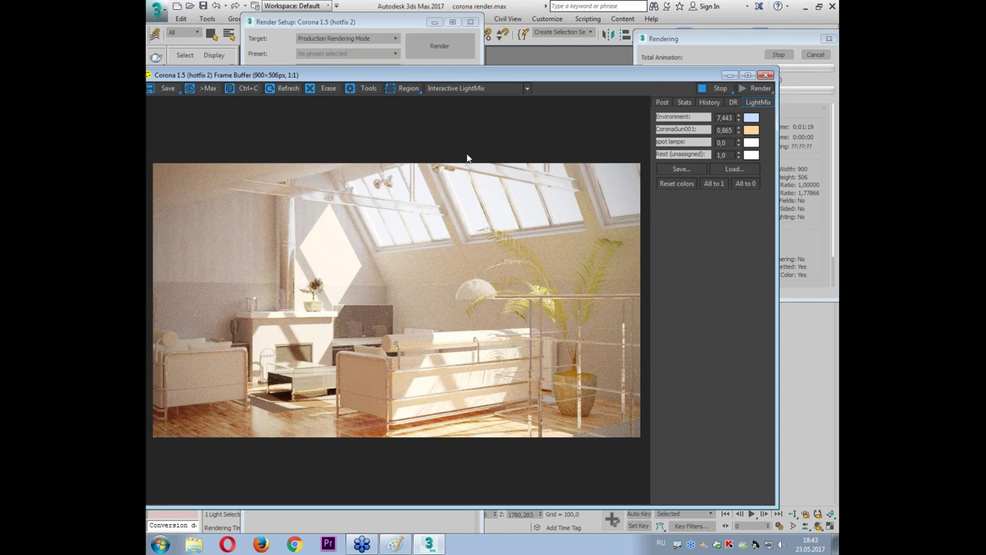
{"action": "left_click", "coordinate": [662, 101]}
- Lower Highlight compress to 3,0, then stop the render at pass 15 to denoise it
{"action": "left_click", "coordinate": [741, 160]}
{"action": "type", "text": "3"}
{"action": "key", "text": "Return"}
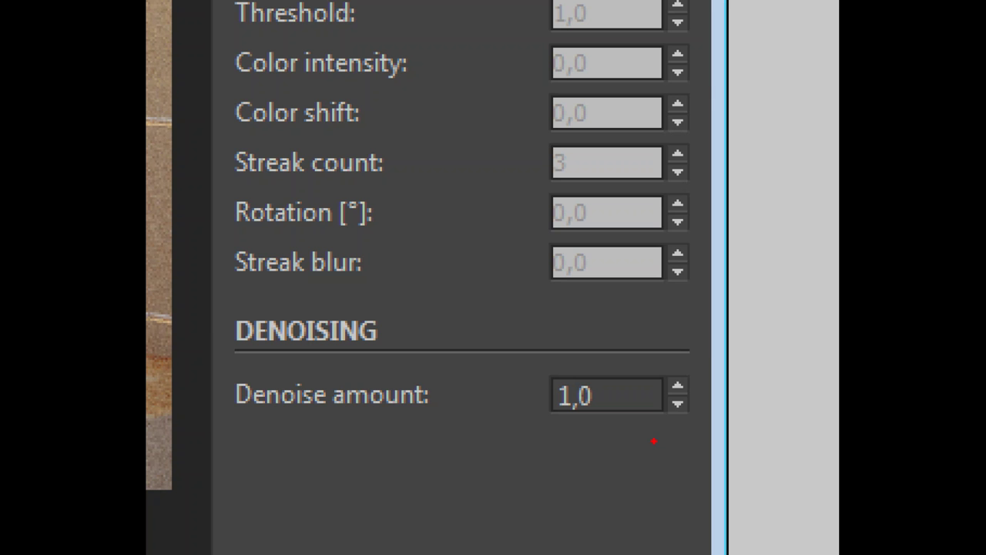
{"action": "left_click_drag", "start_coordinate": [653, 441], "coordinate": [462, 425]}
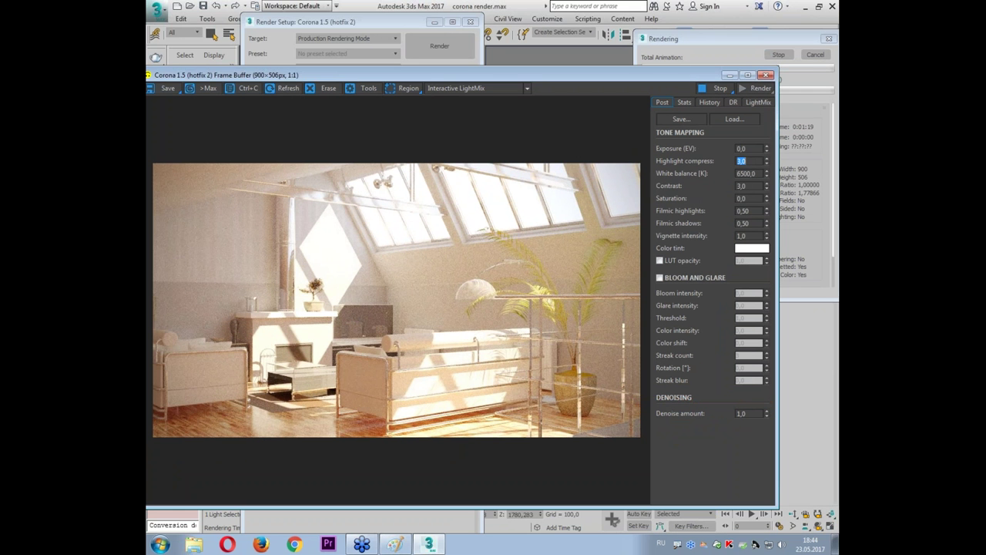
{"action": "left_click", "coordinate": [783, 54]}
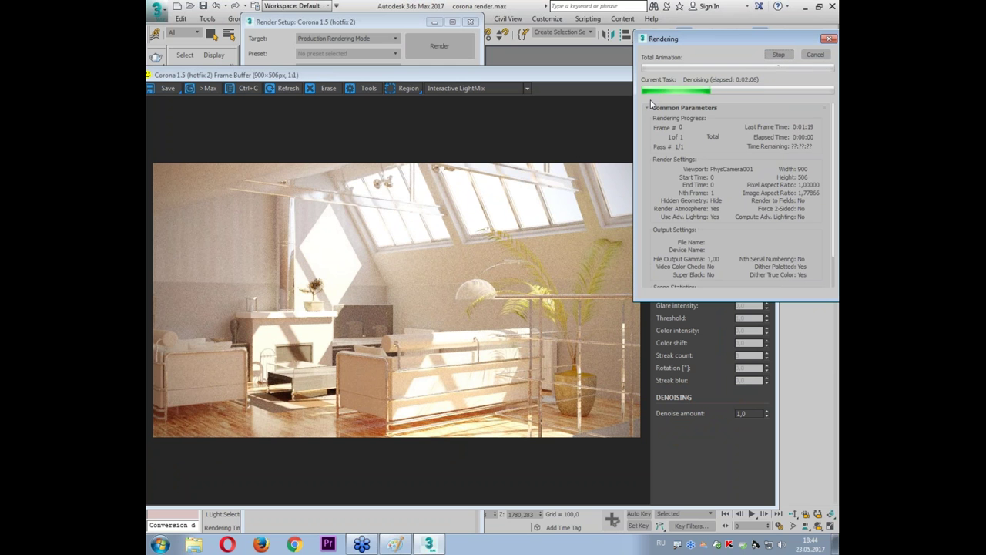
{"action": "left_click", "coordinate": [460, 87]}
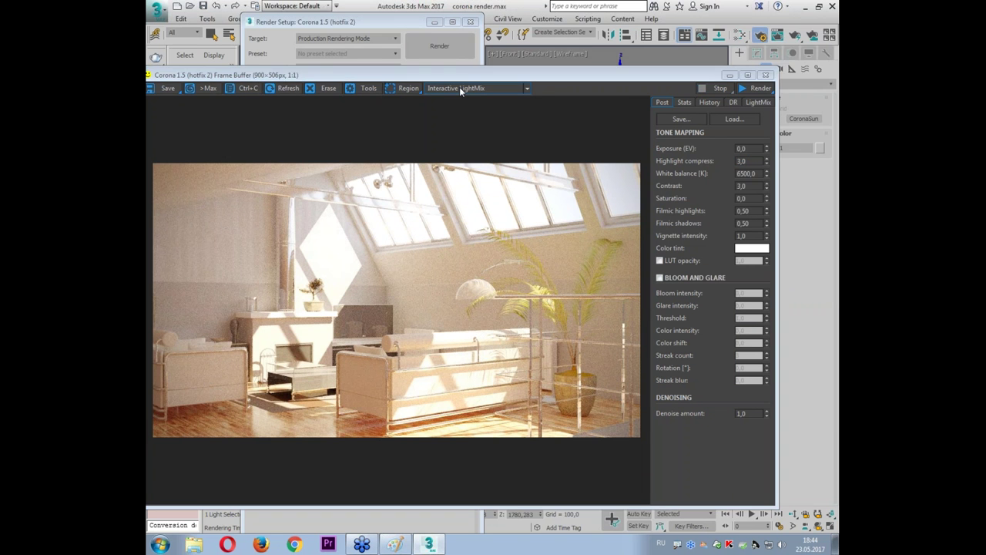
{"action": "left_click", "coordinate": [459, 87]}
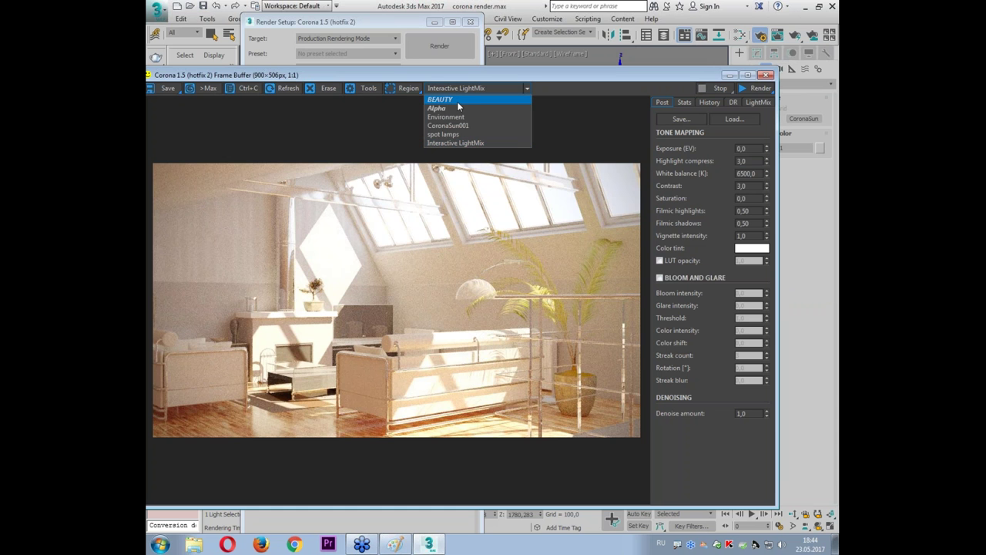
{"action": "left_click", "coordinate": [458, 100]}
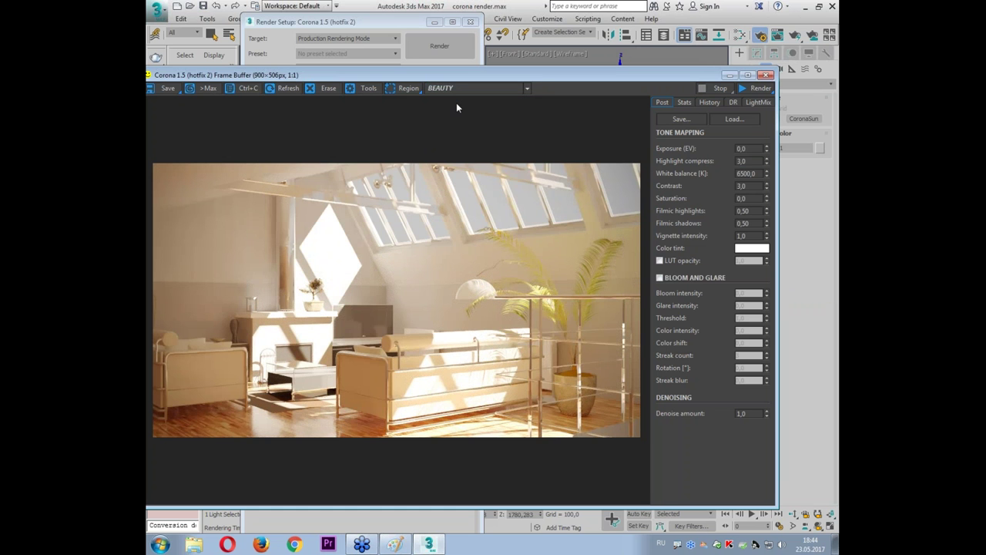
{"action": "scroll", "coordinate": [237, 245], "scroll_direction": "up", "scroll_amount": 2}
{"action": "mouse_move", "coordinate": [237, 245]}
{"action": "left_mouse_down"}
{"action": "mouse_move", "coordinate": [402, 155]}
{"action": "mouse_move", "coordinate": [441, 147]}
{"action": "mouse_move", "coordinate": [476, 183]}
{"action": "mouse_move", "coordinate": [460, 192]}
{"action": "left_mouse_up"}
{"action": "left_click", "coordinate": [452, 90]}
{"action": "left_click", "coordinate": [448, 141]}
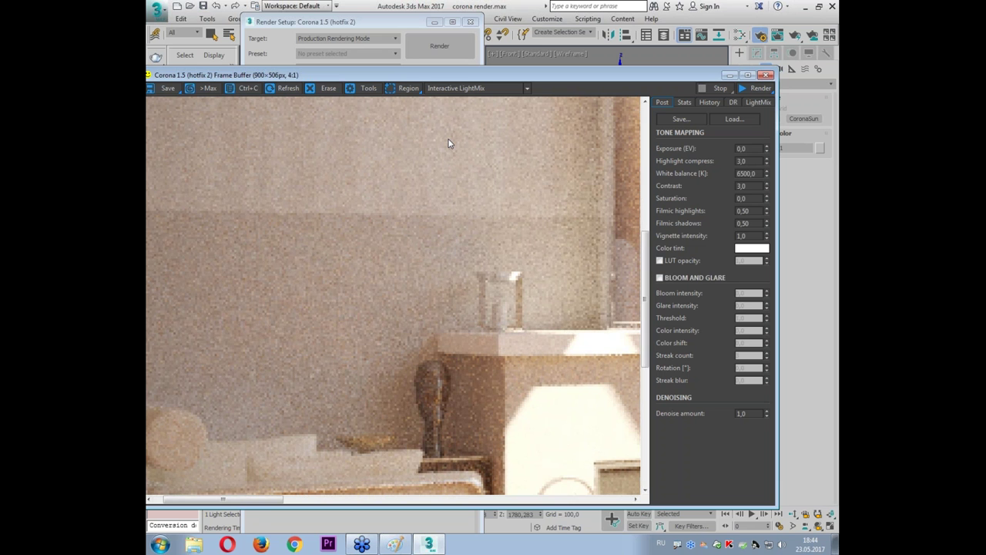
{"action": "scroll", "coordinate": [449, 143], "scroll_direction": "down", "scroll_amount": 2}
{"action": "scroll", "coordinate": [449, 143], "scroll_direction": "down", "scroll_amount": 2}
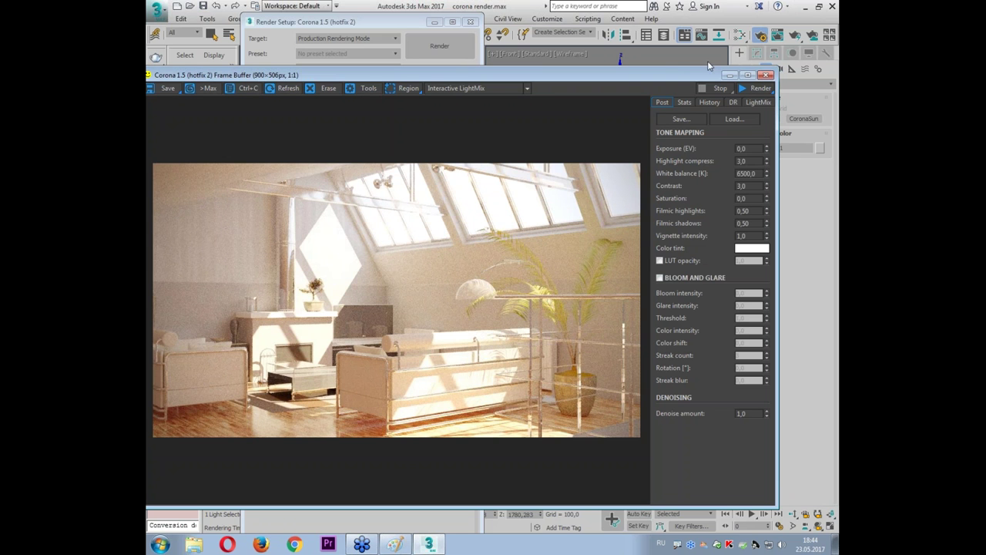
{"action": "left_click", "coordinate": [762, 103]}
- Close the frame buffer and delete the Environment, CoronaSun001, spot lamps and remaining render elements
{"action": "left_click", "coordinate": [766, 75]}
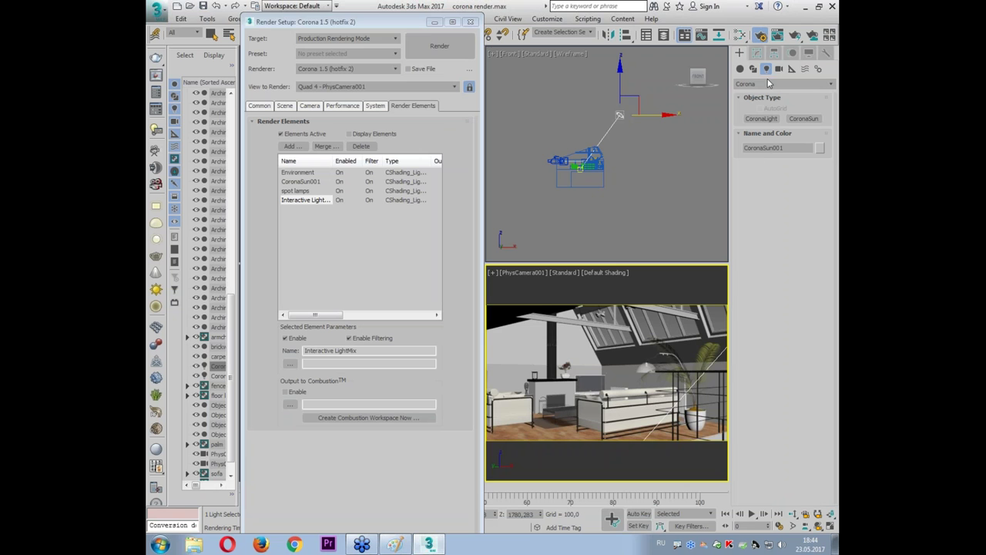
{"action": "left_click", "coordinate": [298, 172]}
{"action": "left_click", "coordinate": [360, 145]}
{"action": "left_click", "coordinate": [305, 173]}
{"action": "left_click", "coordinate": [355, 146]}
{"action": "left_click", "coordinate": [299, 173]}
{"action": "left_click", "coordinate": [317, 182], "text": "shift"}
{"action": "left_click", "coordinate": [360, 146]}
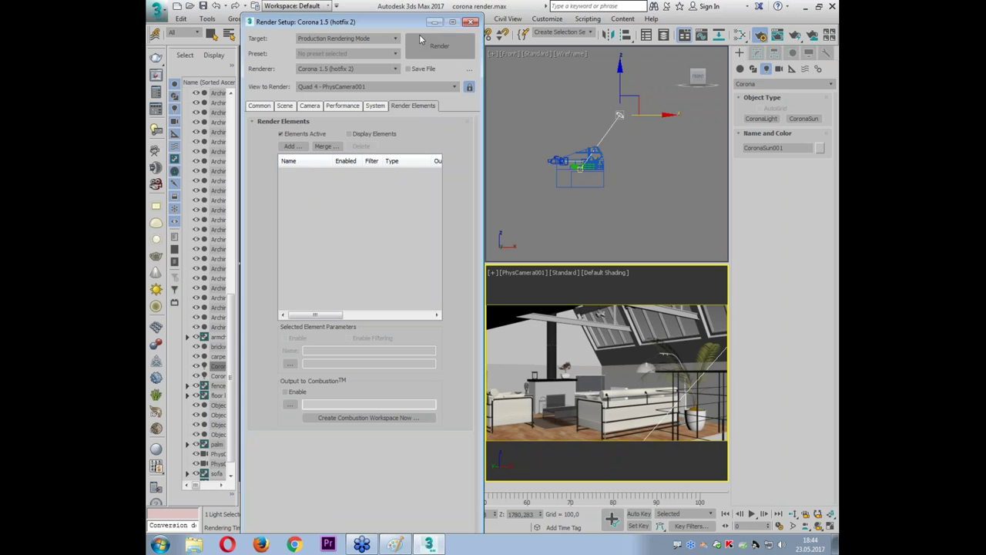
{"action": "left_click", "coordinate": [469, 24]}
- Open and close the Environment and Effects dialog from the Front and Top views
{"action": "left_click", "coordinate": [617, 122]}
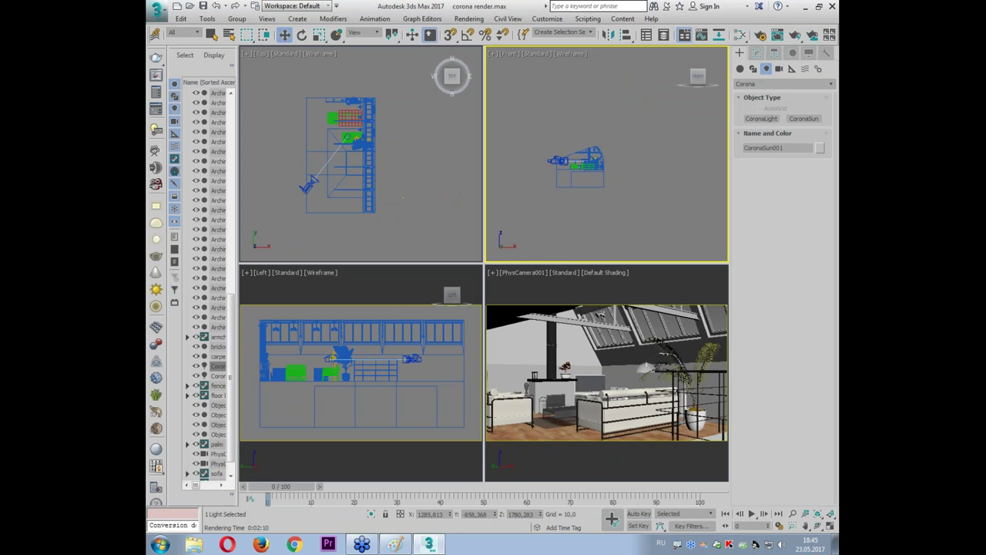
{"action": "key", "text": "8"}
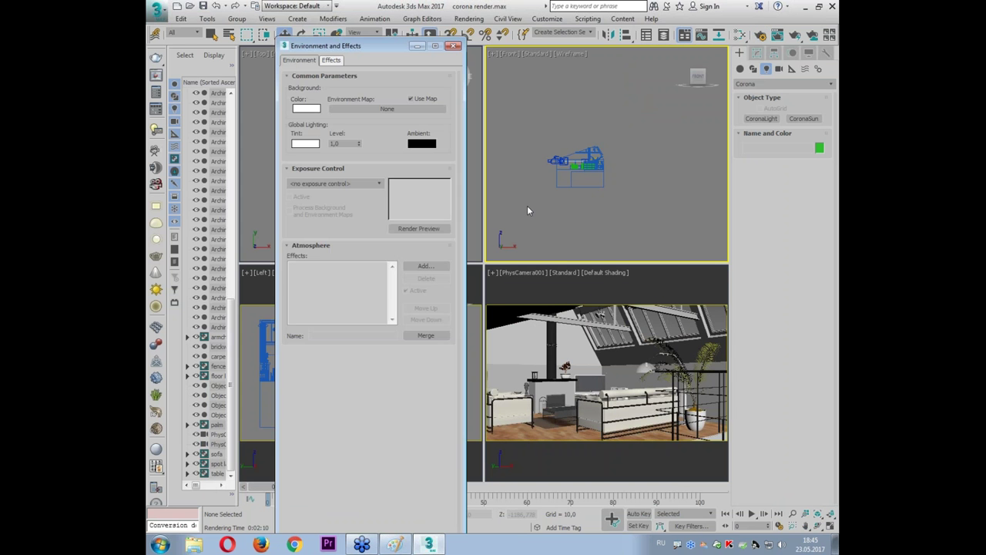
{"action": "left_click", "coordinate": [454, 46]}
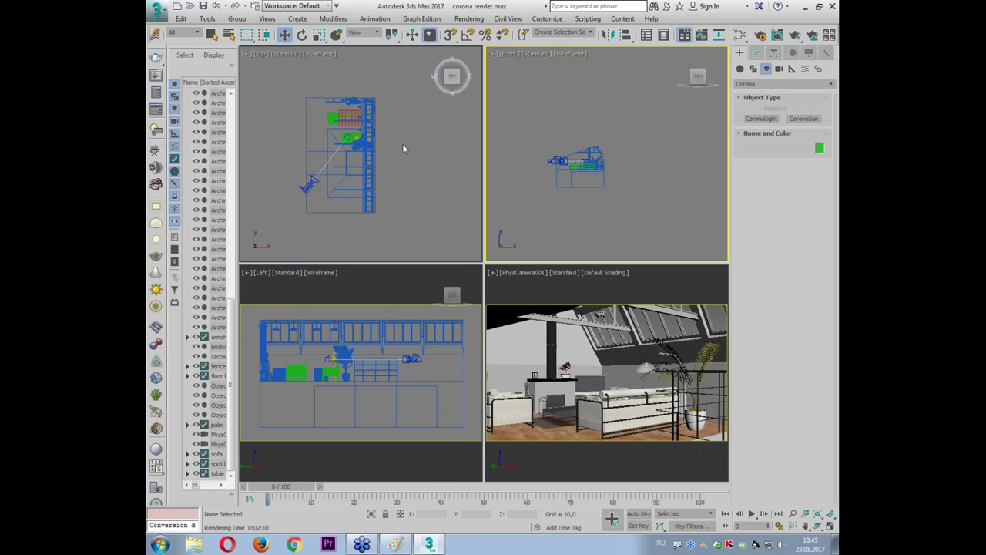
{"action": "left_click", "coordinate": [380, 97]}
{"action": "key", "text": "8"}
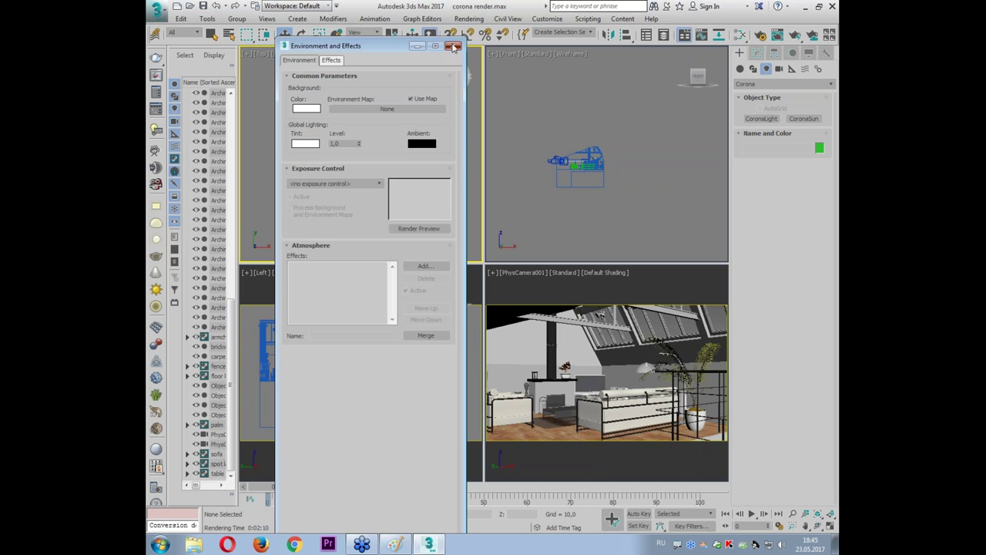
{"action": "left_click", "coordinate": [455, 46]}
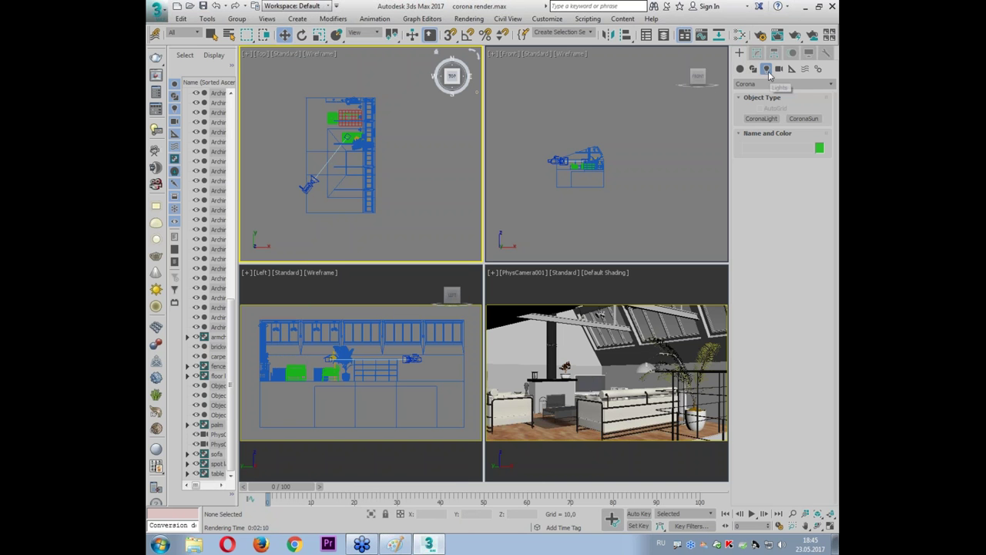
- Cancel the stray sphere light, undo three commands to restore CoronaSun001, and show its parameters
{"action": "left_click", "coordinate": [761, 118]}
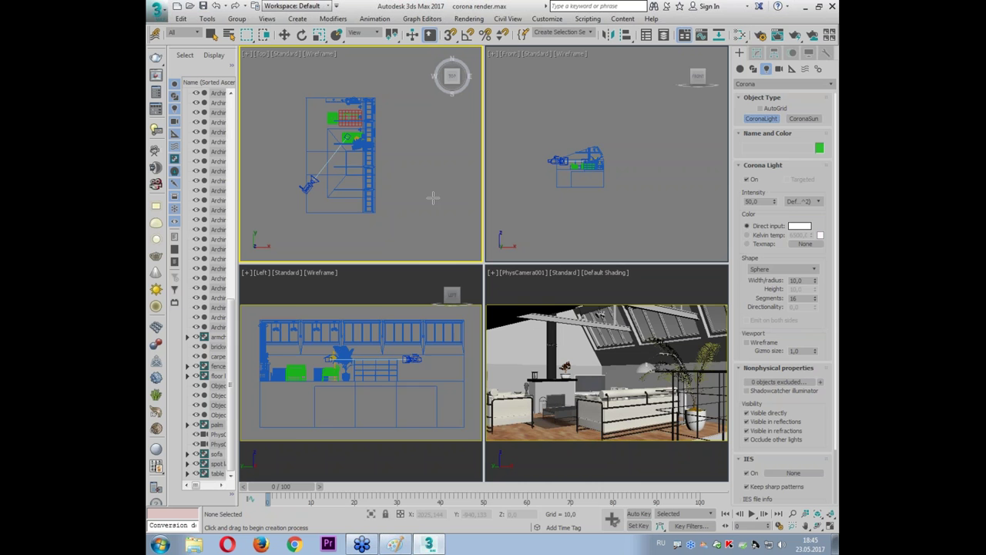
{"action": "left_click_drag", "start_coordinate": [434, 194], "coordinate": [462, 202]}
{"action": "right_click", "coordinate": [463, 201]}
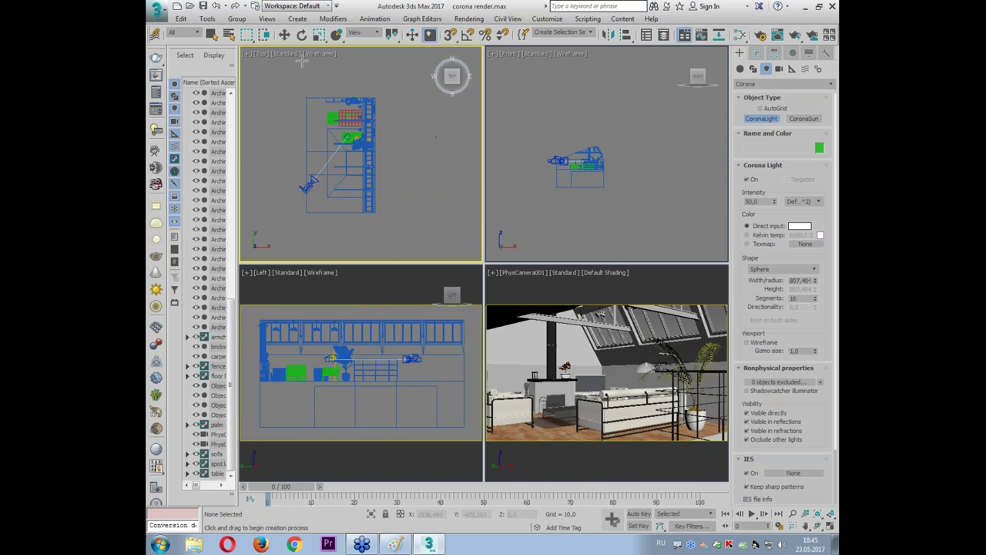
{"action": "left_click", "coordinate": [224, 6]}
{"action": "left_click", "coordinate": [239, 47]}
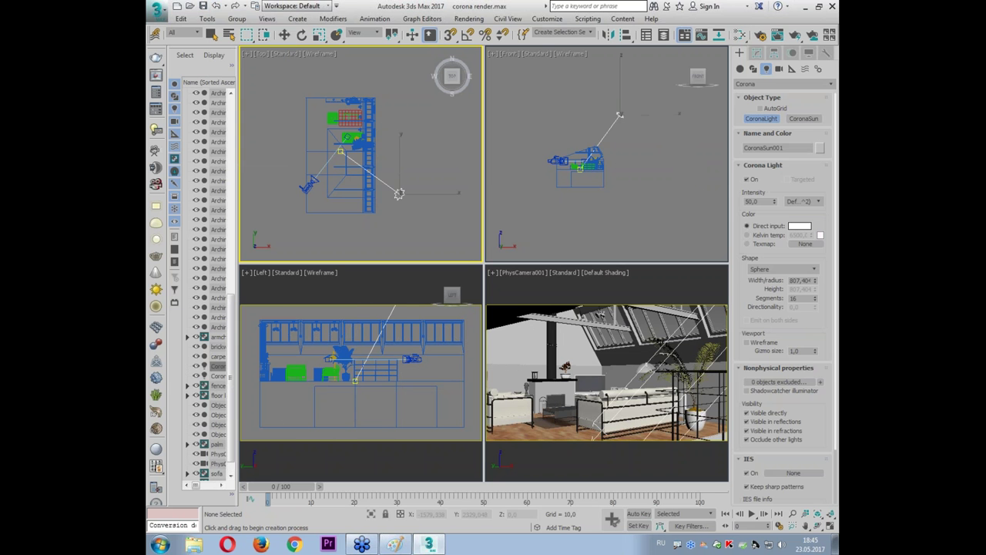
{"action": "left_click", "coordinate": [757, 52]}
{"action": "key", "text": "w"}
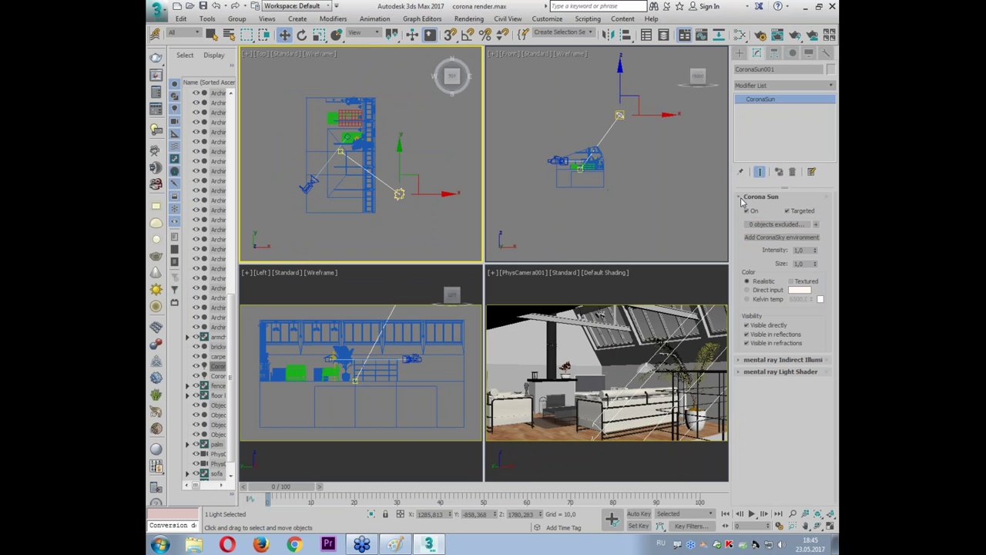
- Re-render and set the spot lamps LightMix level back to 1,0
{"action": "left_click", "coordinate": [761, 237]}
{"action": "left_click", "coordinate": [796, 36]}
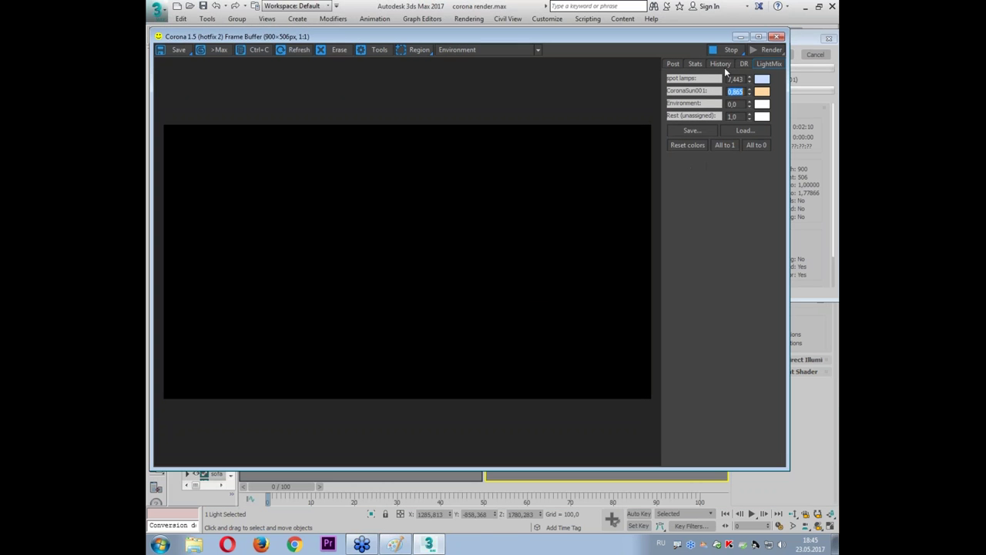
{"action": "double_click", "coordinate": [738, 79]}
{"action": "type", "text": "1"}
{"action": "key", "text": "Return"}
- Compare the BEAUTY pass with Interactive LightMix, then close the frame buffer
{"action": "left_click", "coordinate": [528, 55]}
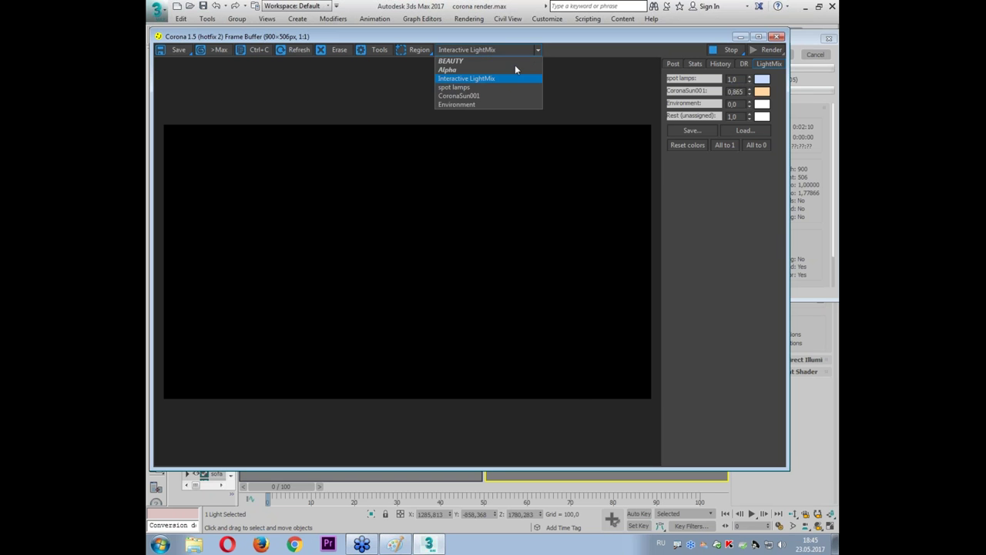
{"action": "left_click", "coordinate": [509, 60]}
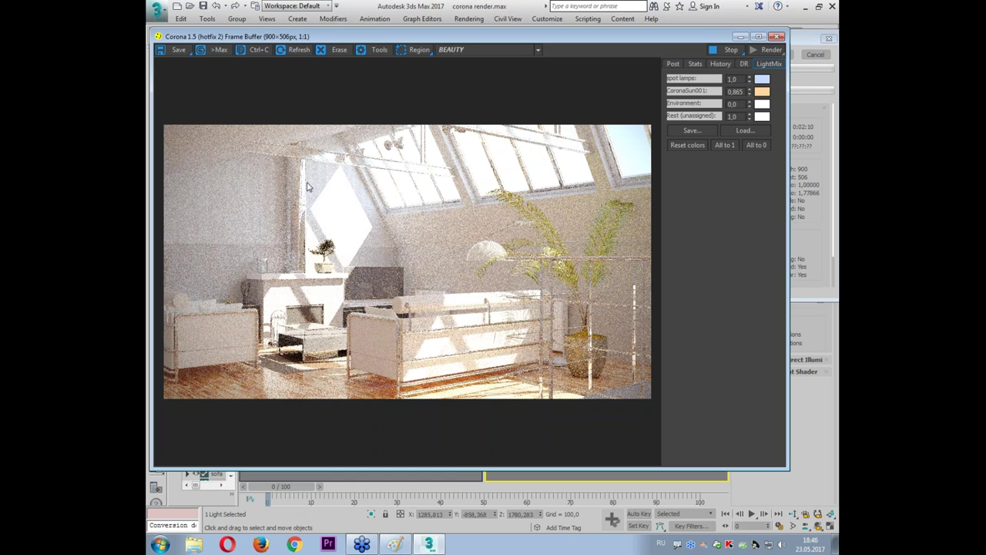
{"action": "left_click", "coordinate": [756, 82]}
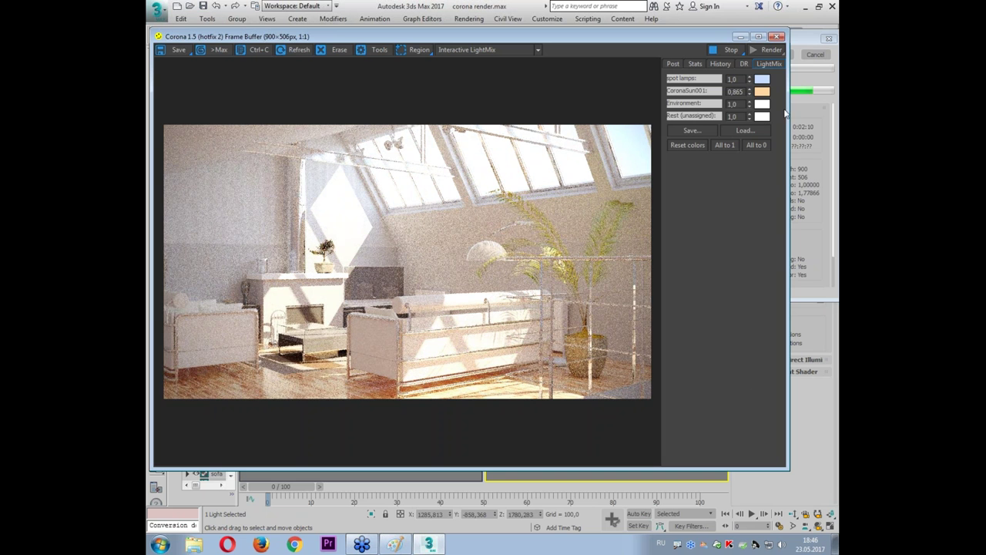
{"action": "left_click", "coordinate": [795, 42]}
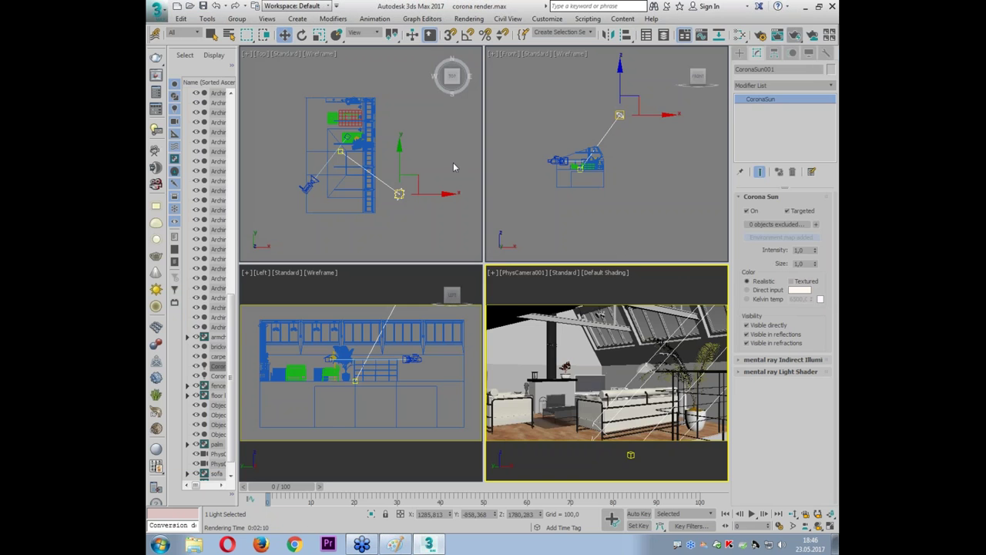
- Clear the environment map in the Environment and Effects settings
{"action": "left_click", "coordinate": [453, 162]}
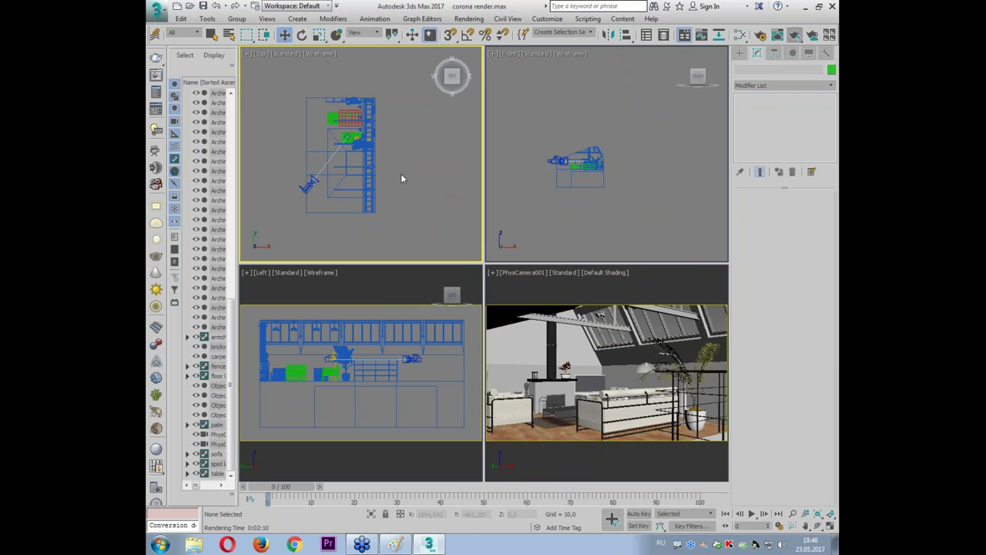
{"action": "key", "text": "8"}
{"action": "right_click", "coordinate": [397, 111]}
{"action": "left_click", "coordinate": [418, 141]}
{"action": "left_click", "coordinate": [454, 46]}
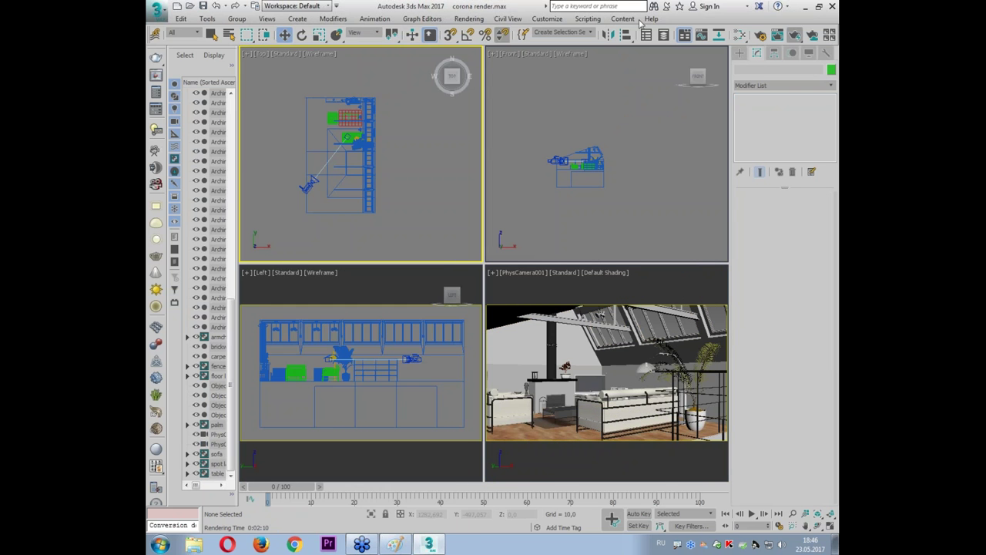
- Delete all four render elements in Render Setup and make the Front view active
{"action": "left_click", "coordinate": [760, 34]}
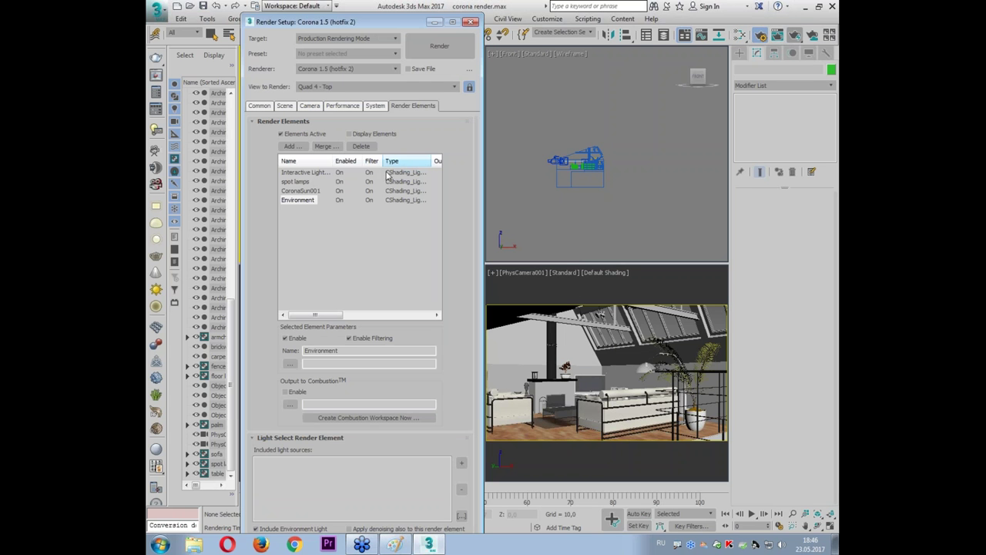
{"action": "left_click", "coordinate": [306, 173]}
{"action": "left_click", "coordinate": [299, 200], "text": "shift"}
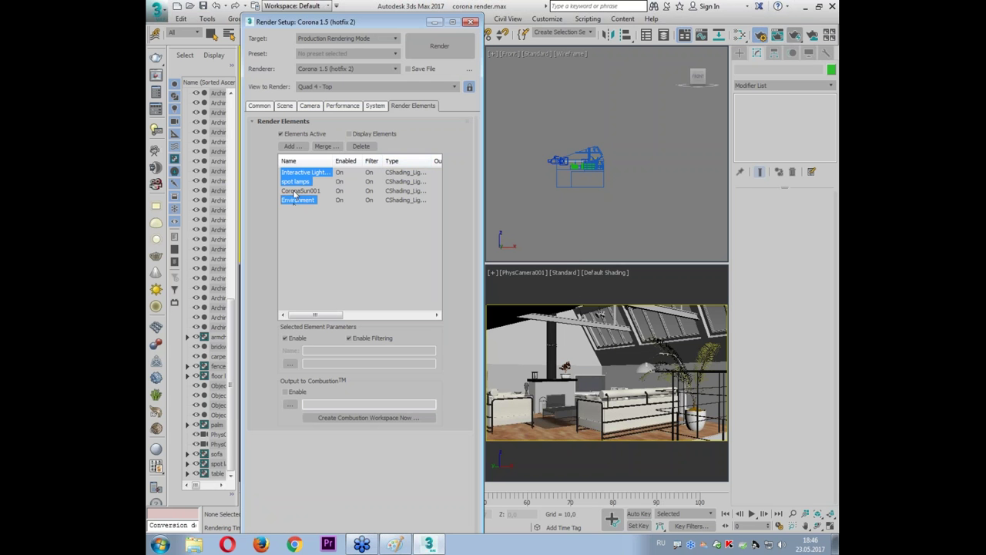
{"action": "left_click", "coordinate": [359, 146]}
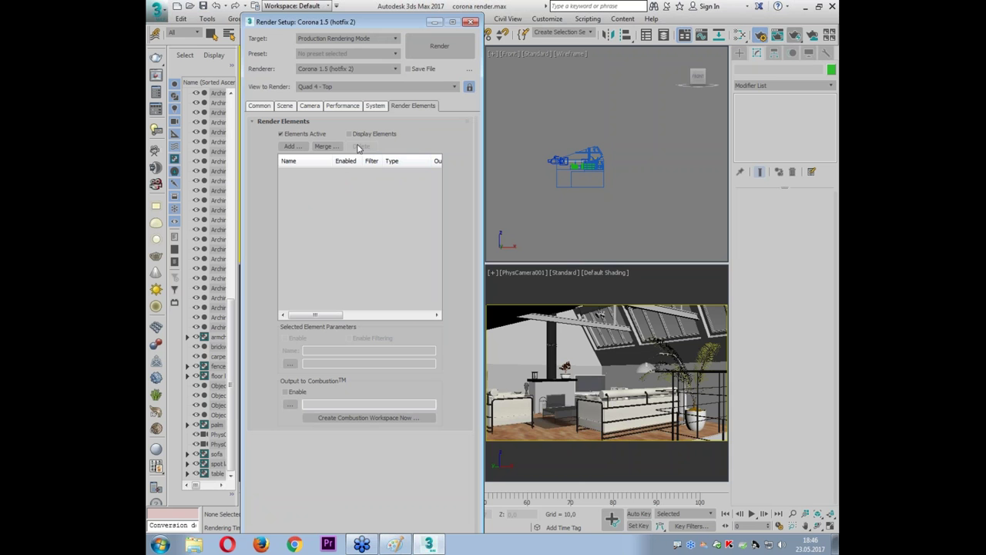
{"action": "left_click", "coordinate": [473, 23]}
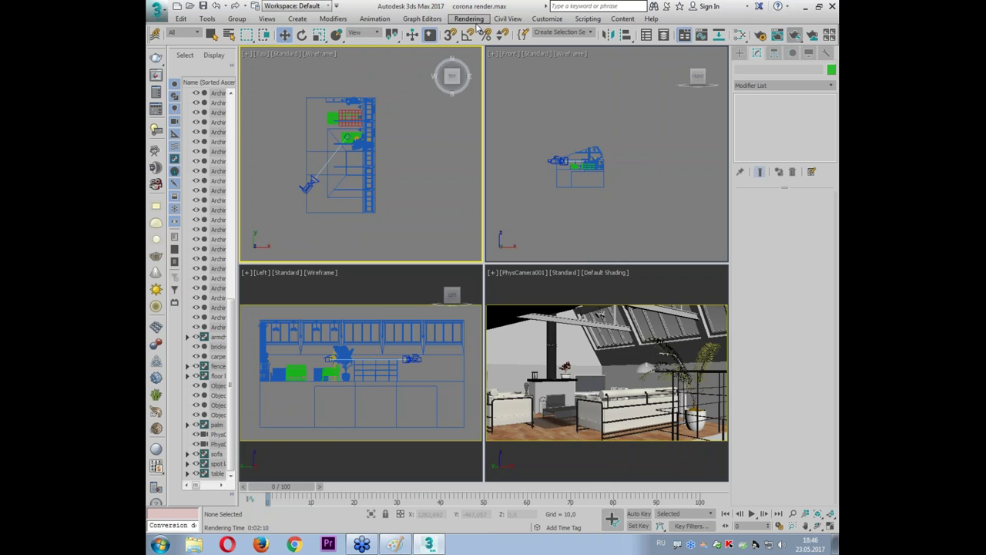
{"action": "left_click", "coordinate": [594, 229]}
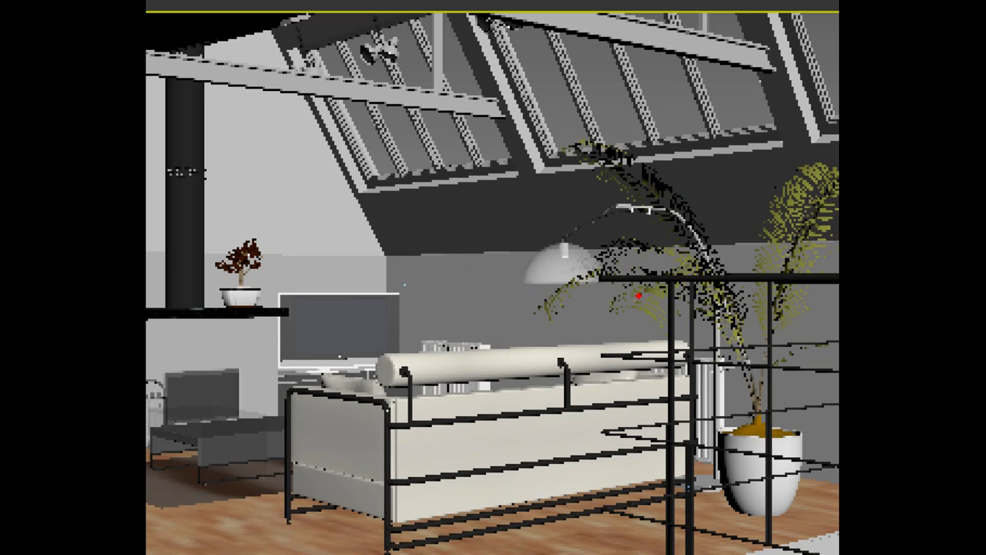
- Set the toolbar Selection Filter to Lights
{"action": "left_click_drag", "start_coordinate": [531, 229], "coordinate": [748, 269]}
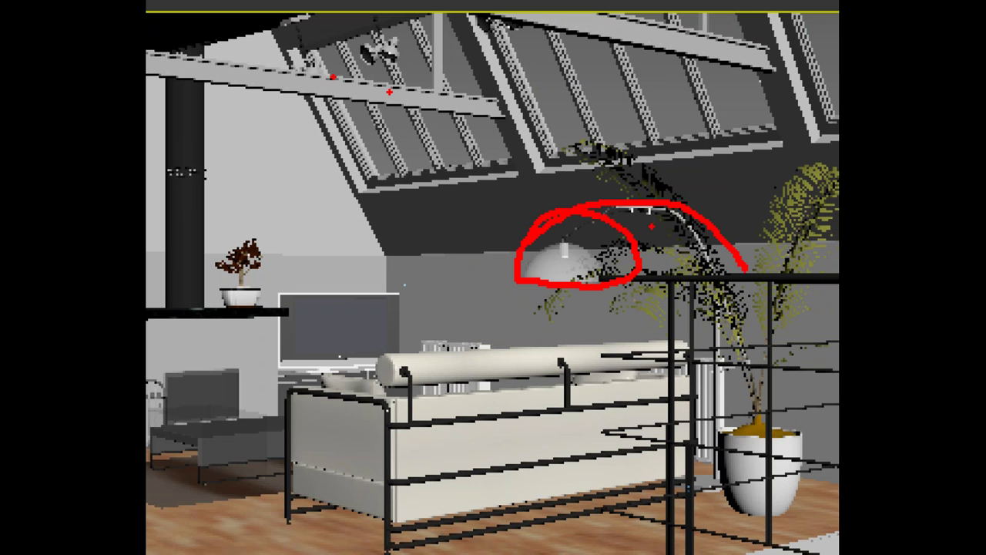
{"action": "left_click_drag", "start_coordinate": [389, 92], "coordinate": [381, 85]}
{"action": "left_click_drag", "start_coordinate": [516, 46], "coordinate": [549, 35]}
{"action": "mouse_move", "coordinate": [647, 9]}
{"action": "left_mouse_down"}
{"action": "mouse_move", "coordinate": [693, 16]}
{"action": "mouse_move", "coordinate": [679, 55]}
{"action": "left_mouse_up"}
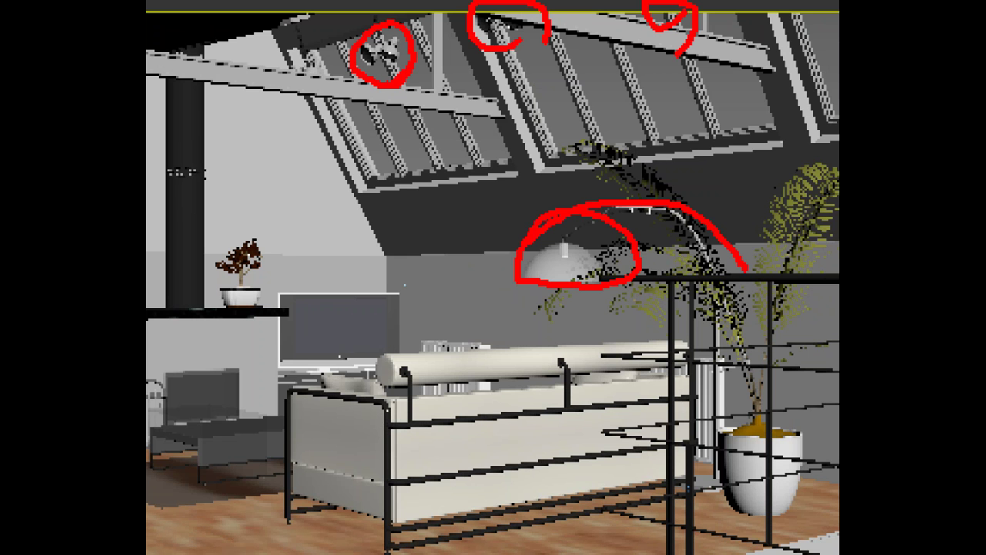
{"action": "left_click_drag", "start_coordinate": [307, 62], "coordinate": [329, 98]}
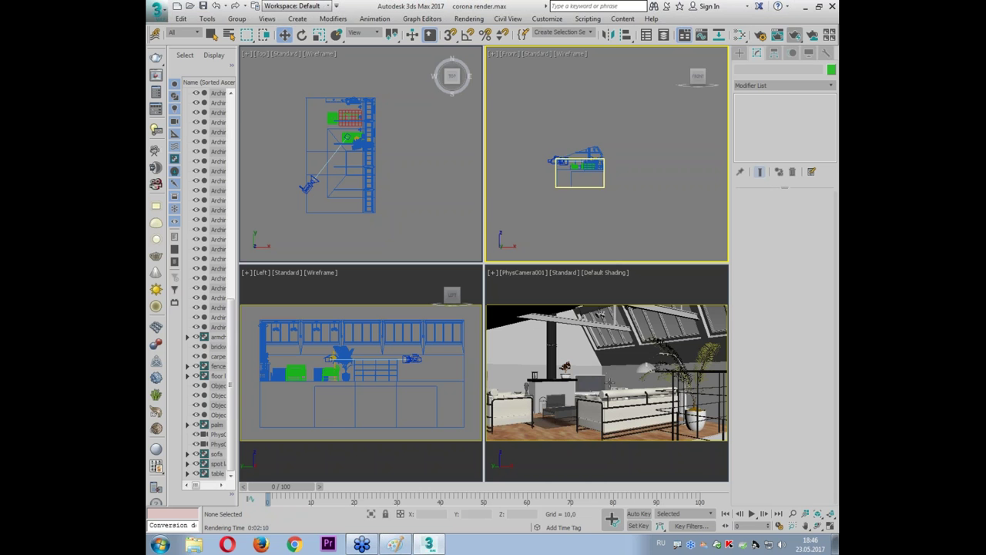
{"action": "left_click", "coordinate": [191, 33]}
{"action": "left_click", "coordinate": [182, 69]}
- Zoom the Top viewport onto the hanging lamp and show the Corona light types
{"action": "scroll", "coordinate": [324, 140], "scroll_direction": "up", "scroll_amount": 2}
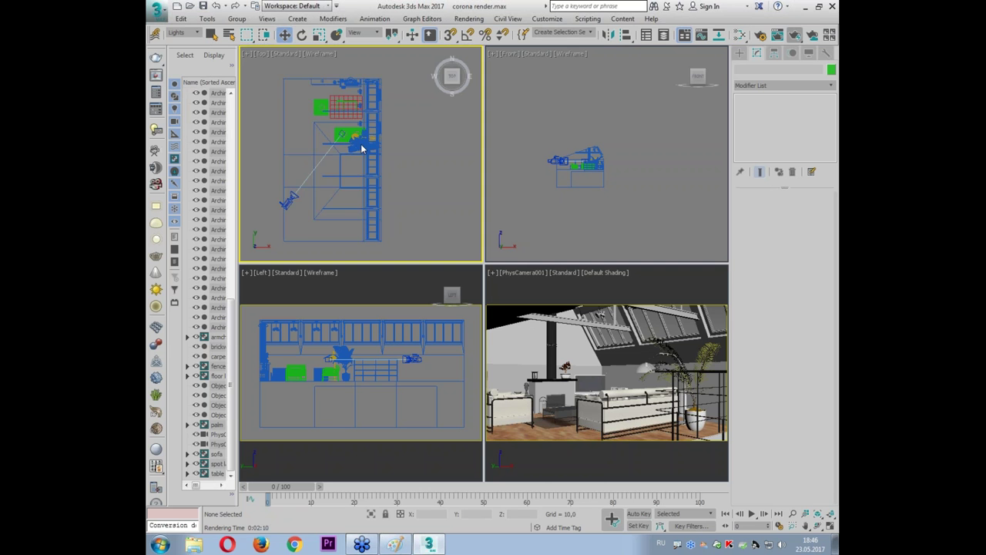
{"action": "scroll", "coordinate": [339, 144], "scroll_direction": "up", "scroll_amount": 3}
{"action": "scroll", "coordinate": [358, 148], "scroll_direction": "up", "scroll_amount": 3}
{"action": "scroll", "coordinate": [379, 152], "scroll_direction": "up", "scroll_amount": 3}
{"action": "scroll", "coordinate": [379, 149], "scroll_direction": "up", "scroll_amount": 3}
{"action": "left_click", "coordinate": [740, 52]}
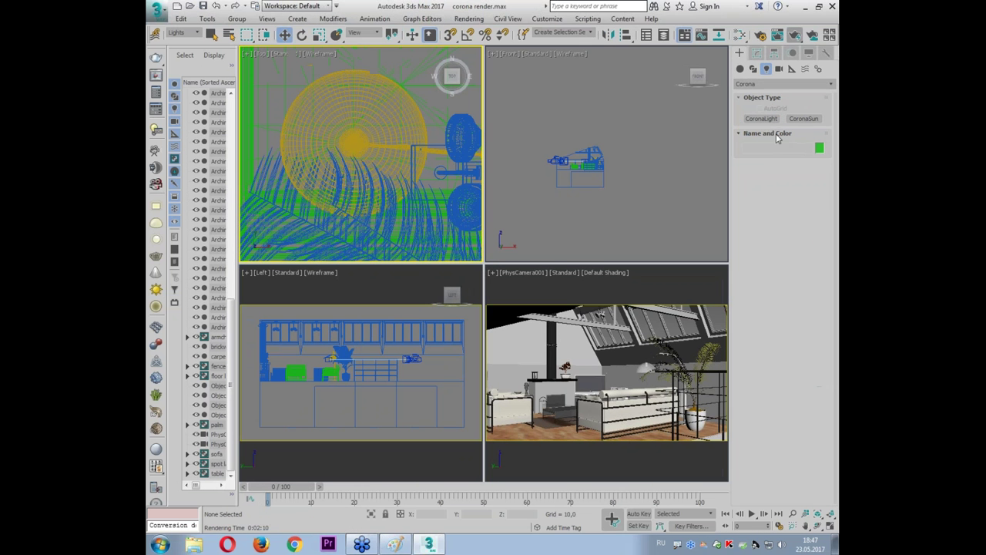
- Create a sphere CoronaLight over the hanging lamp in the Top viewport
{"action": "left_click", "coordinate": [761, 118]}
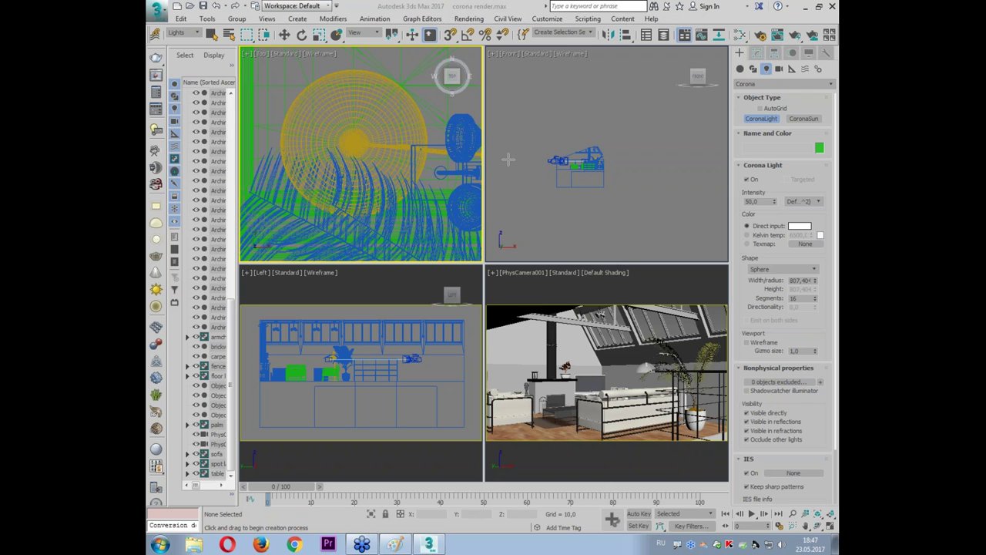
{"action": "left_click_drag", "start_coordinate": [377, 194], "coordinate": [383, 171]}
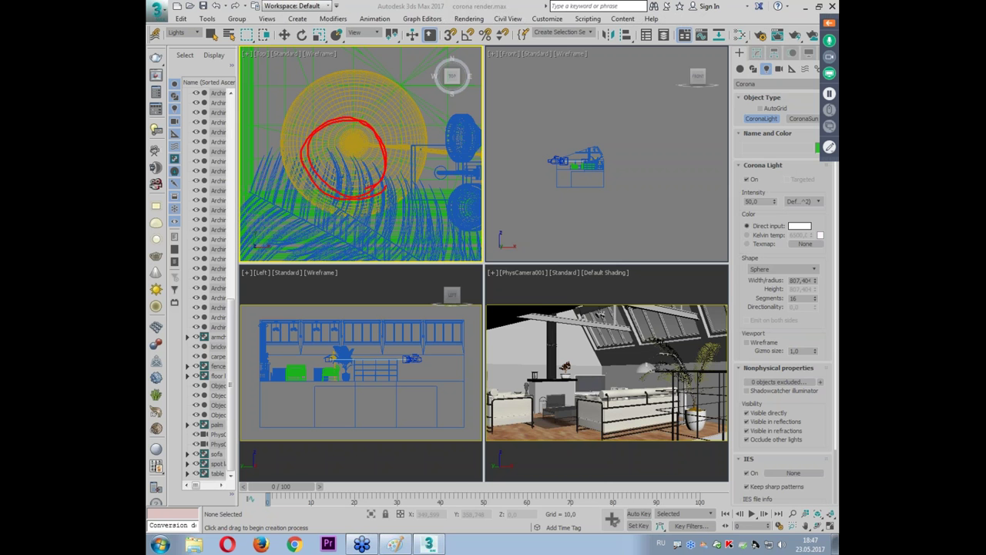
{"action": "left_click_drag", "start_coordinate": [743, 248], "coordinate": [736, 251]}
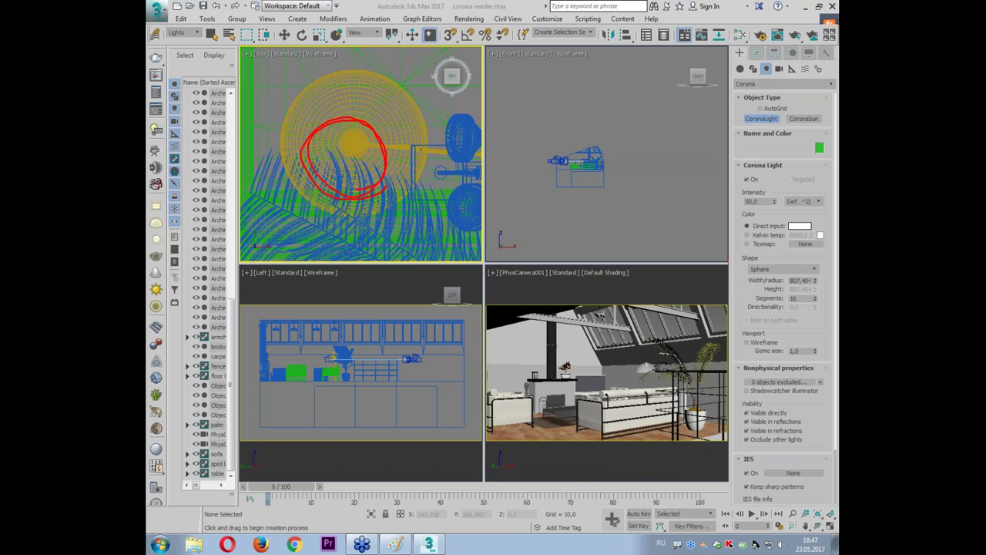
{"action": "left_click_drag", "start_coordinate": [355, 143], "coordinate": [403, 143]}
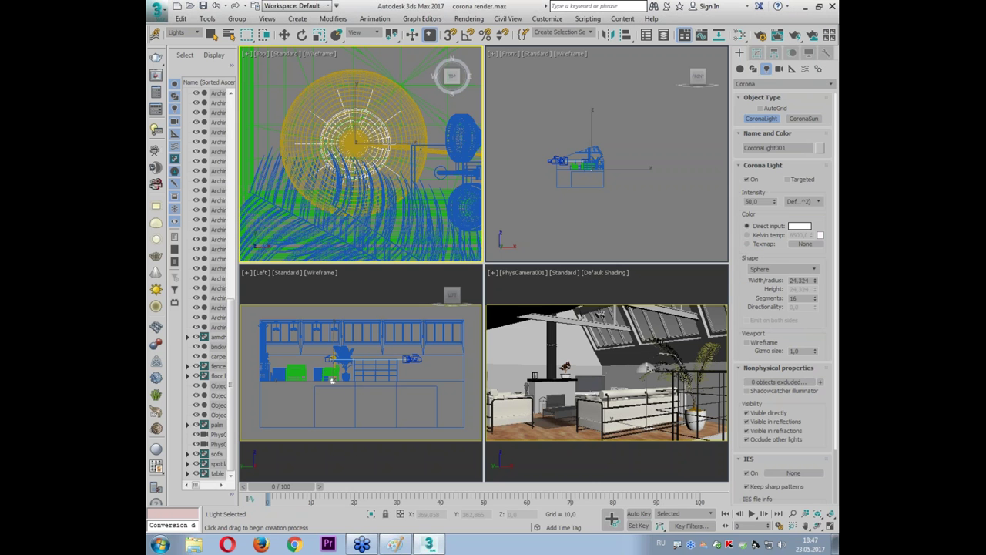
{"action": "middle_click_drag", "start_coordinate": [572, 191], "coordinate": [578, 187]}
- Move the new light up inside the lampshade in the Front viewport
{"action": "scroll", "coordinate": [605, 148], "scroll_direction": "up", "scroll_amount": 1}
{"action": "scroll", "coordinate": [546, 205], "scroll_direction": "up", "scroll_amount": 3}
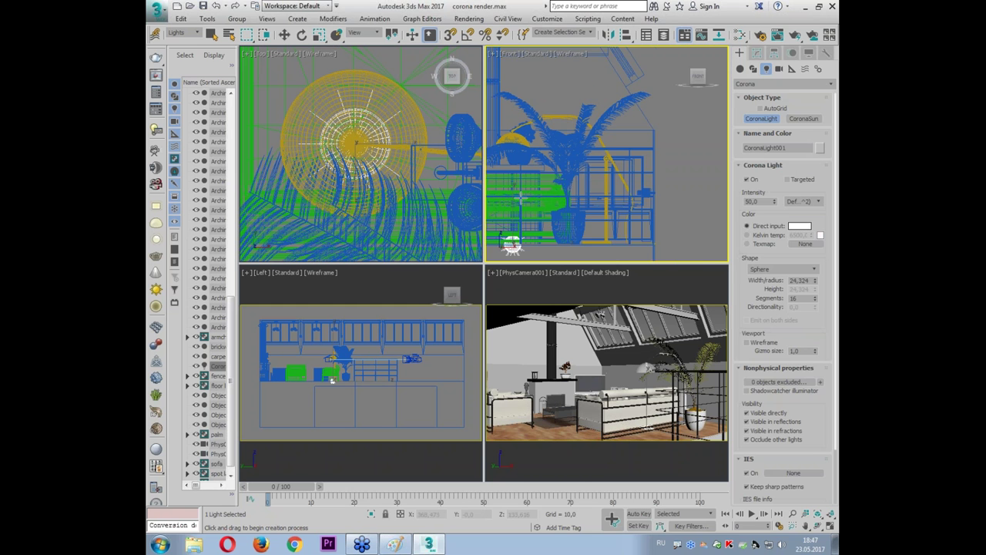
{"action": "scroll", "coordinate": [531, 199], "scroll_direction": "up", "scroll_amount": 2}
{"action": "key", "text": "w"}
{"action": "left_click_drag", "start_coordinate": [558, 209], "coordinate": [558, 124]}
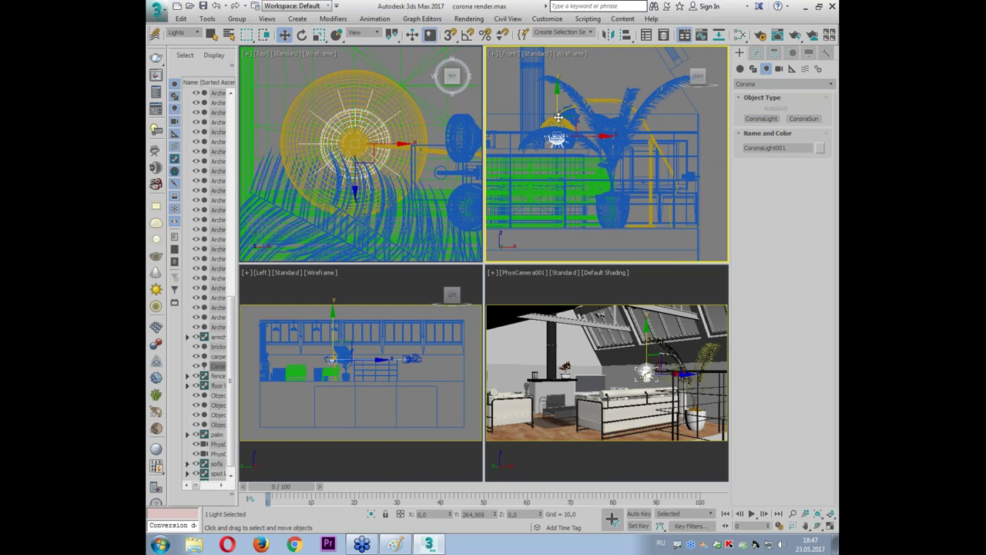
{"action": "scroll", "coordinate": [557, 119], "scroll_direction": "up", "scroll_amount": 1}
{"action": "scroll", "coordinate": [560, 117], "scroll_direction": "up", "scroll_amount": 1}
{"action": "scroll", "coordinate": [563, 114], "scroll_direction": "up", "scroll_amount": 2}
{"action": "scroll", "coordinate": [563, 113], "scroll_direction": "up", "scroll_amount": 2}
{"action": "scroll", "coordinate": [563, 113], "scroll_direction": "up", "scroll_amount": 1}
{"action": "left_click", "coordinate": [756, 52]}
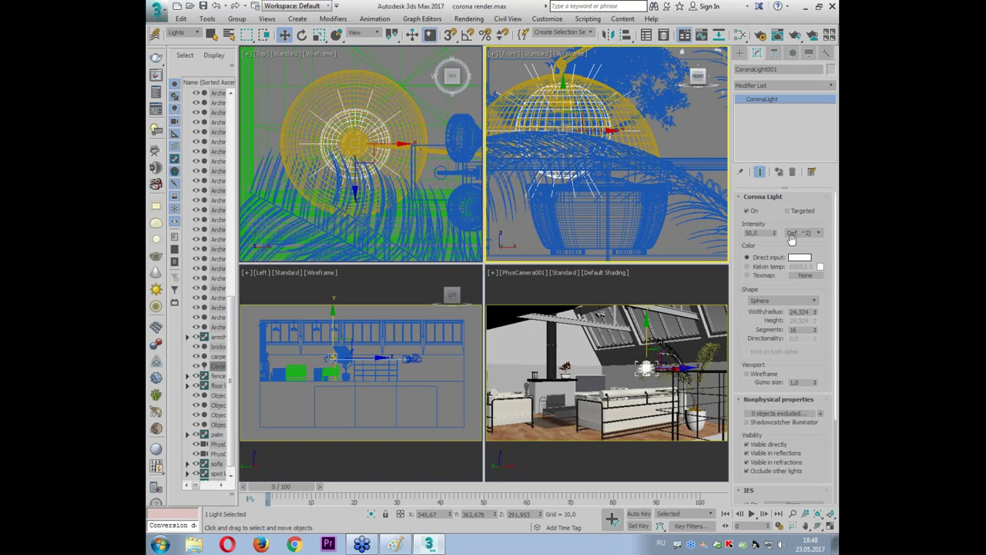
- Set the lamp light to 1500 lumens with a warm 2700 K Kelvin colour
{"action": "left_click", "coordinate": [812, 234]}
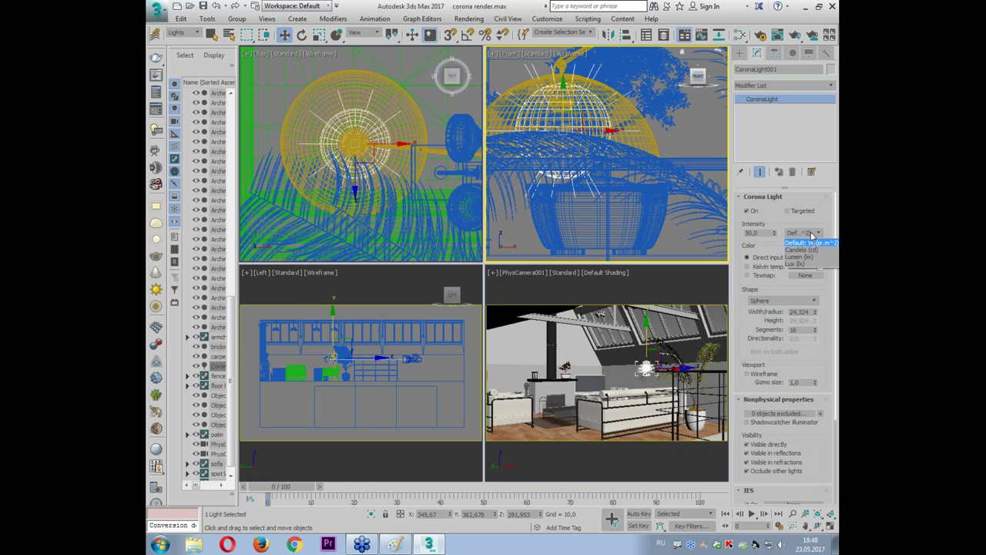
{"action": "left_click", "coordinate": [813, 262]}
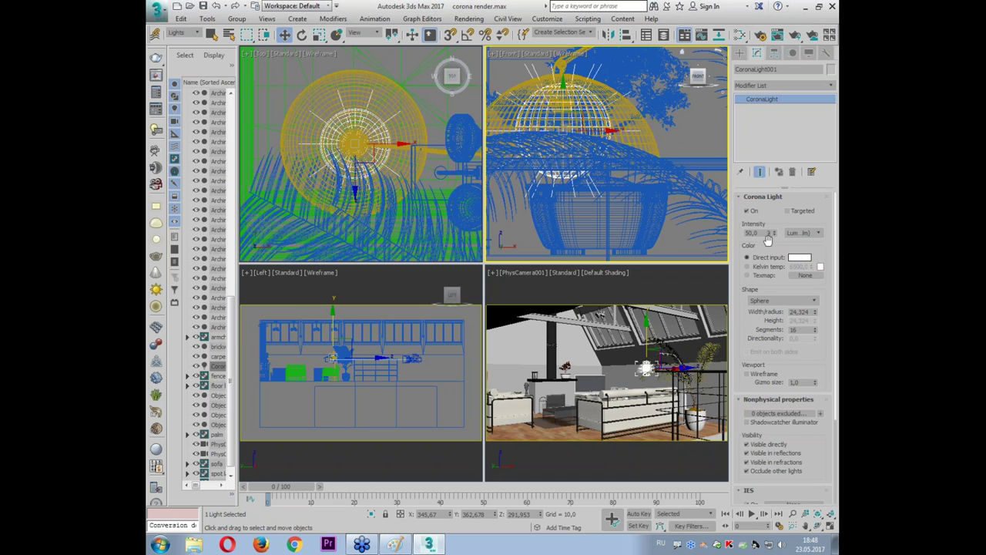
{"action": "type", "text": "1500"}
{"action": "key", "text": "Return"}
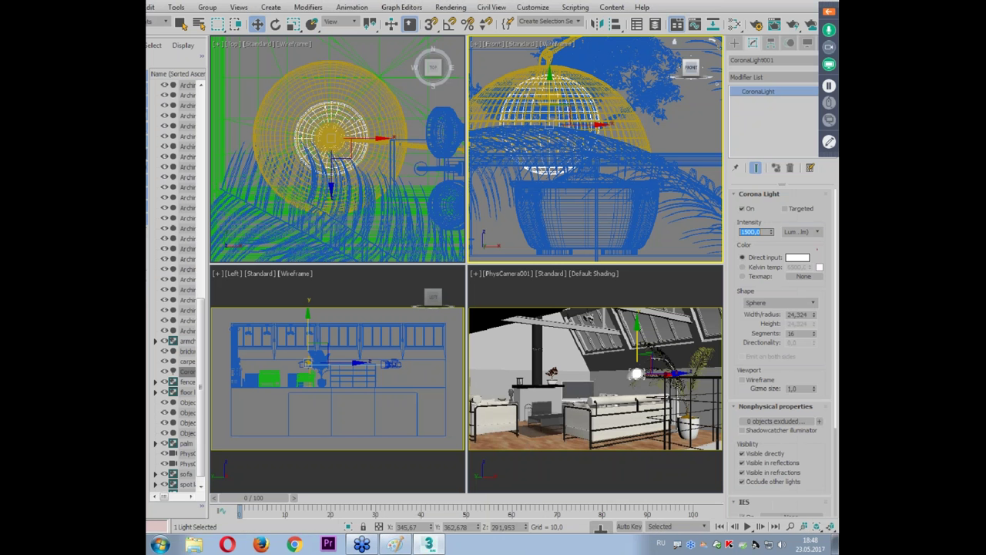
{"action": "left_click", "coordinate": [746, 265]}
{"action": "double_click", "coordinate": [797, 266]}
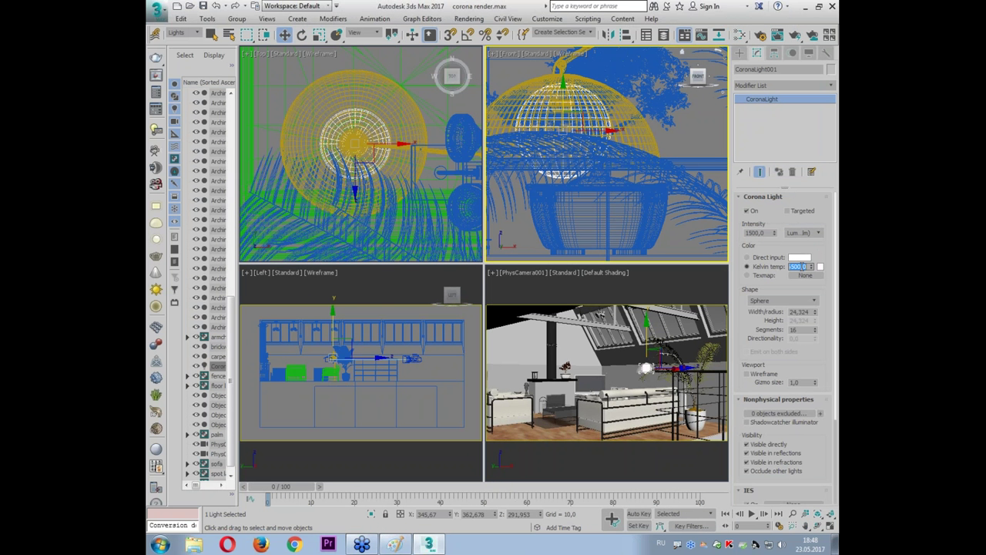
{"action": "type", "text": "2700"}
{"action": "key", "text": "Return"}
- Shrink the light's radius, nudge it slightly, and render the Camera view
{"action": "double_click", "coordinate": [803, 311]}
{"action": "type", "text": "5"}
{"action": "key", "text": "Return"}
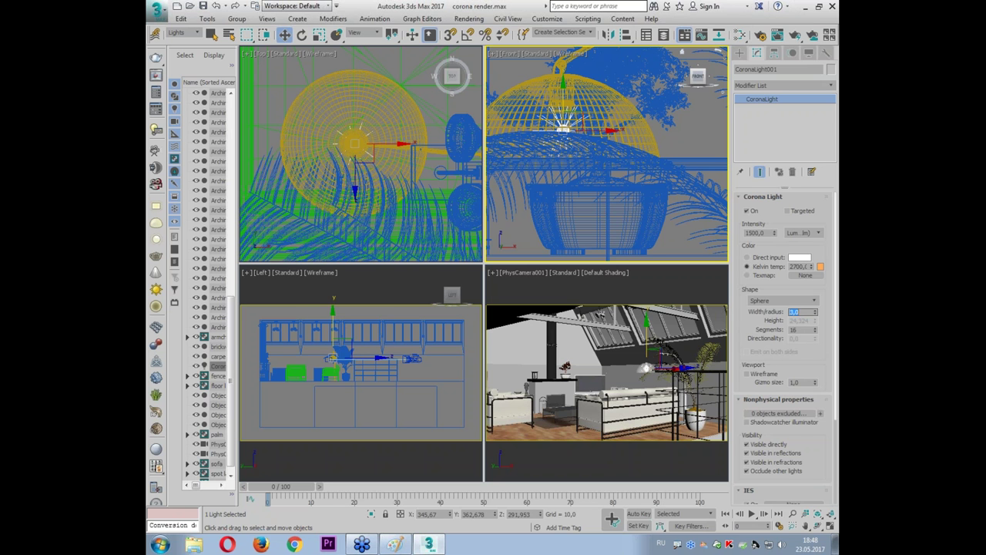
{"action": "scroll", "coordinate": [575, 131], "scroll_direction": "up", "scroll_amount": 1}
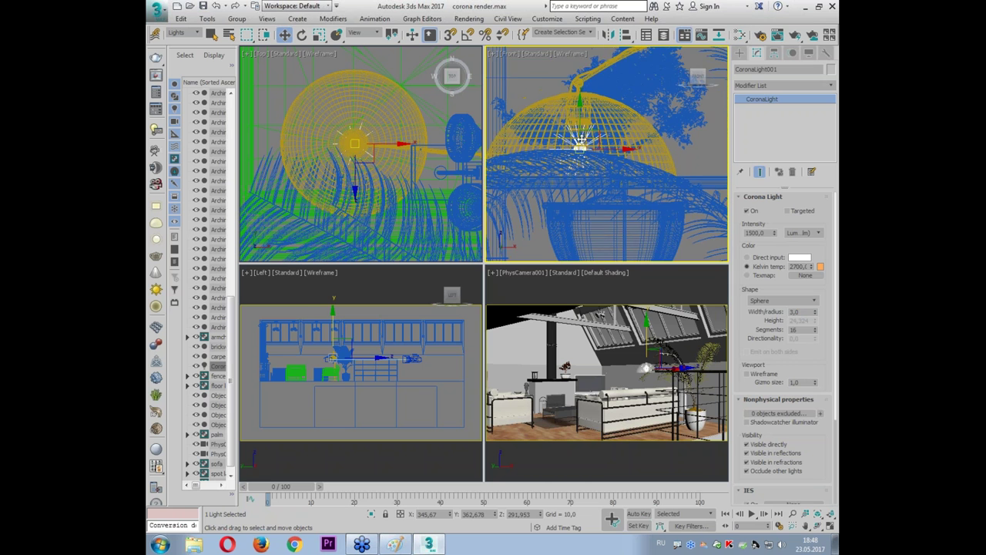
{"action": "scroll", "coordinate": [581, 128], "scroll_direction": "up", "scroll_amount": 1}
{"action": "left_click_drag", "start_coordinate": [587, 126], "coordinate": [589, 123]}
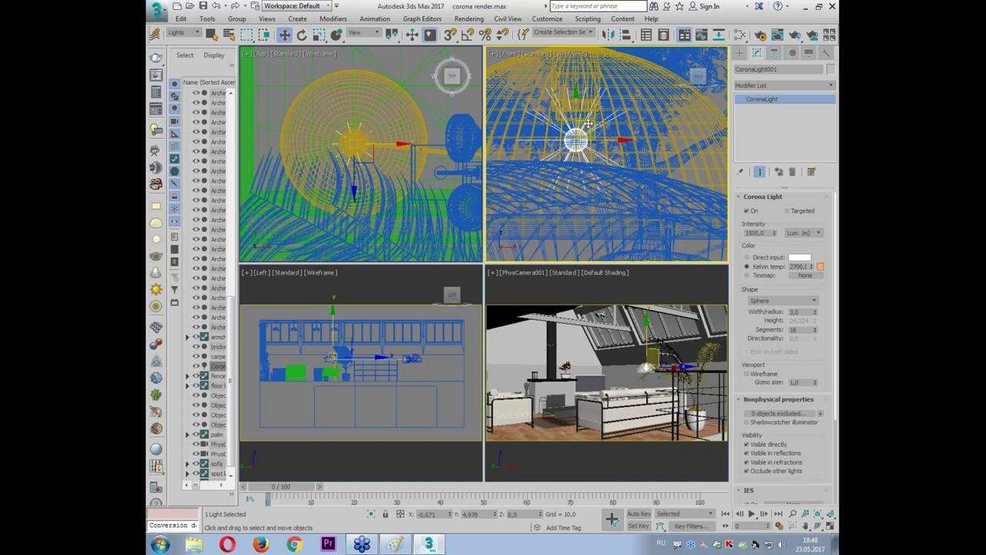
{"action": "right_click", "coordinate": [616, 347]}
{"action": "left_click", "coordinate": [799, 37]}
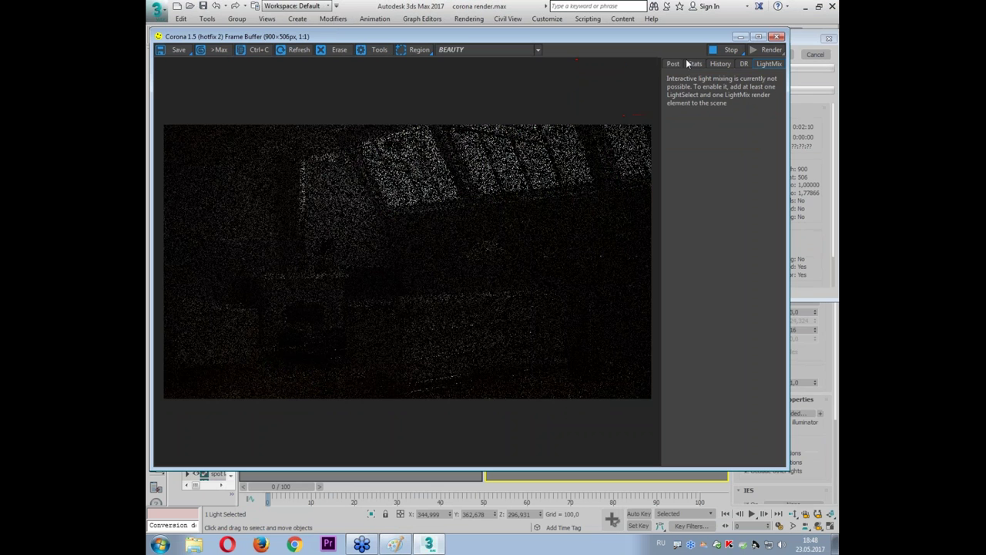
- Stop the current render, set the environment background colour to black, and render again
{"action": "left_click", "coordinate": [672, 64]}
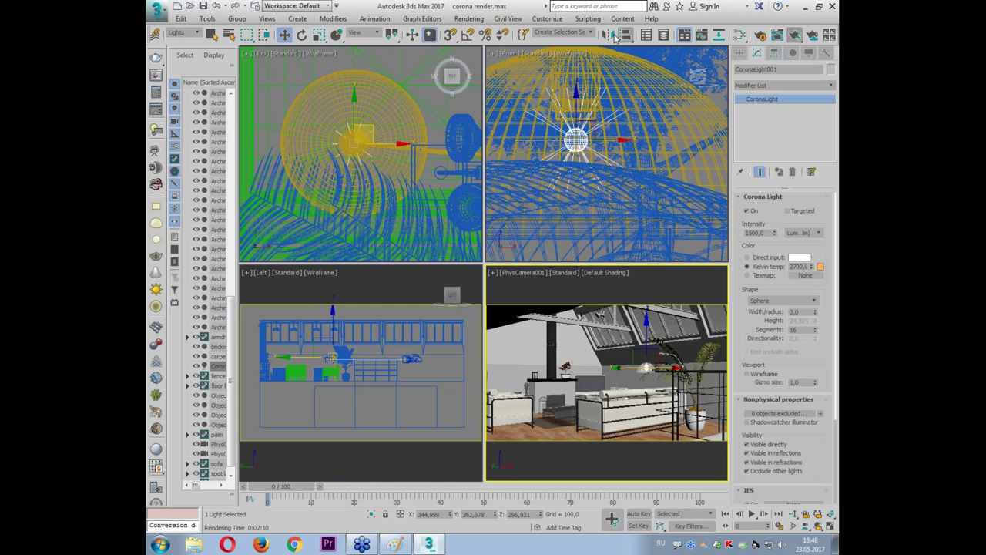
{"action": "left_click", "coordinate": [777, 36]}
{"action": "left_click", "coordinate": [468, 18]}
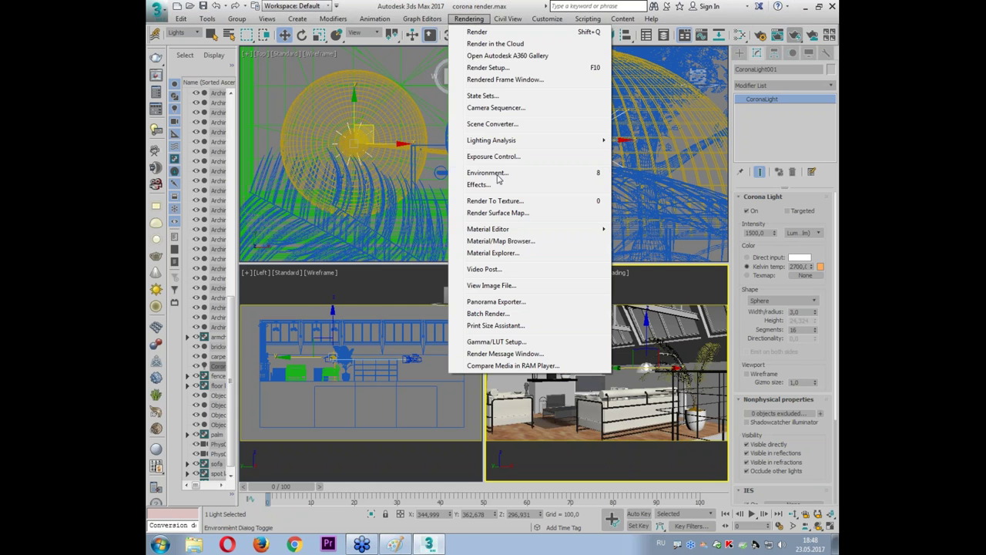
{"action": "left_click", "coordinate": [498, 170]}
{"action": "left_click", "coordinate": [303, 109]}
{"action": "left_click", "coordinate": [460, 125]}
{"action": "left_click_drag", "start_coordinate": [366, 153], "coordinate": [366, 162]}
{"action": "left_click", "coordinate": [546, 165]}
{"action": "left_click", "coordinate": [454, 46]}
{"action": "left_click", "coordinate": [796, 35]}
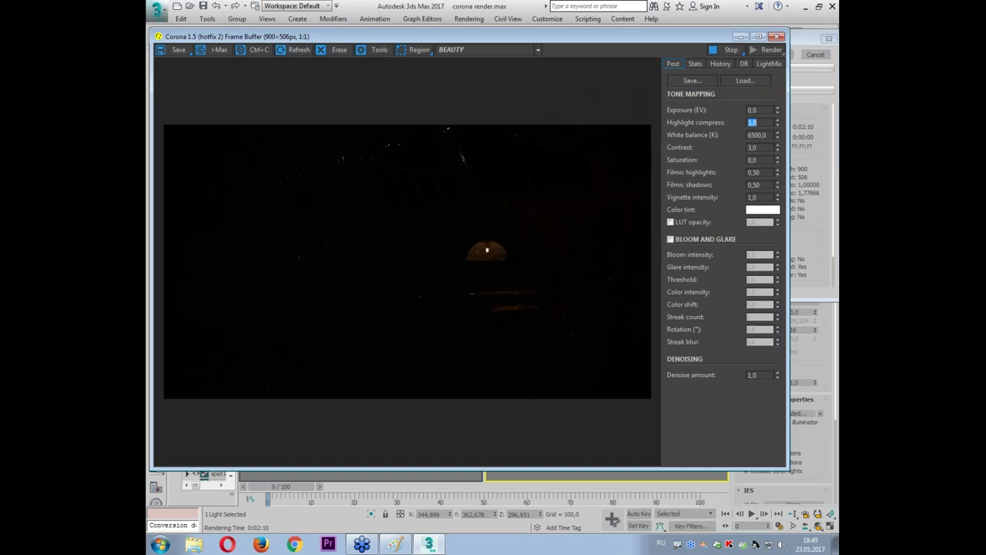
- Raise the render exposure to 6,0 in the Post tab
{"action": "left_click_drag", "start_coordinate": [778, 112], "coordinate": [759, 421]}
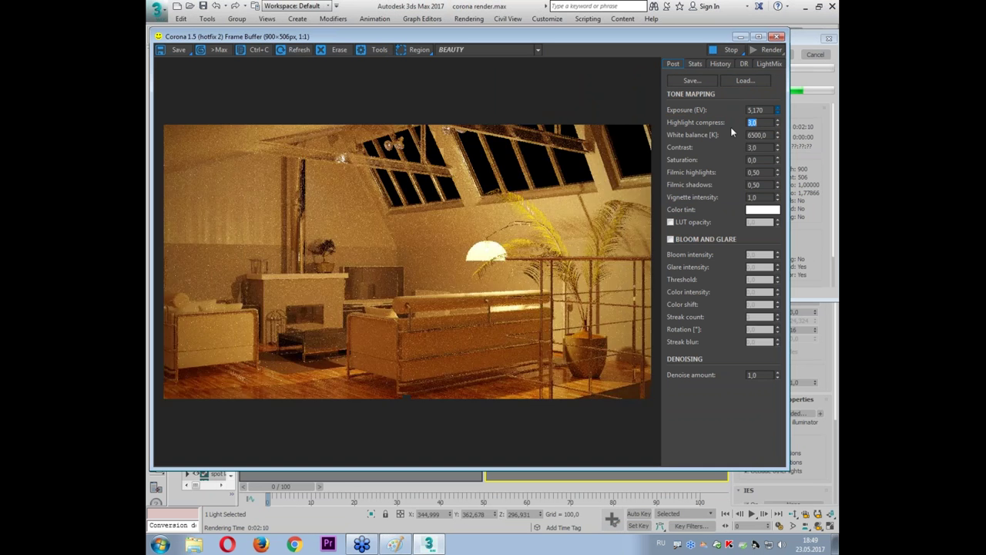
{"action": "left_click_drag", "start_coordinate": [732, 171], "coordinate": [740, 221]}
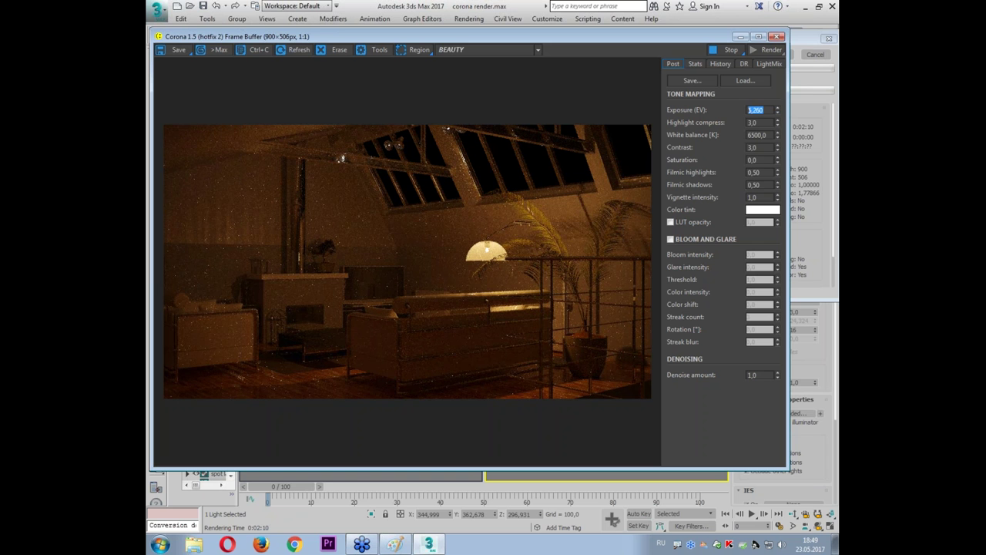
{"action": "type", "text": "6"}
{"action": "key", "text": "Return"}
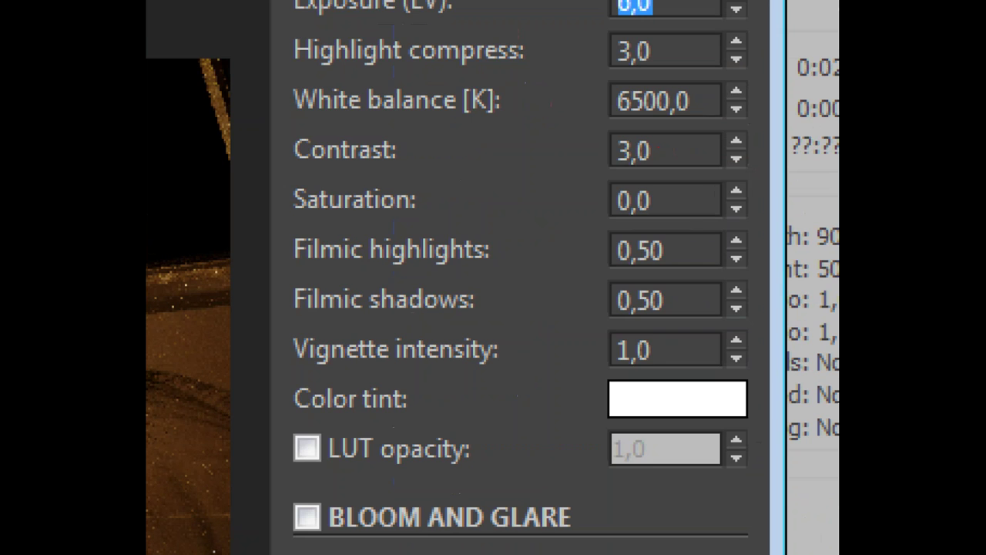
- Set the white balance to 4200 K and the contrast to 2,0
{"action": "left_click_drag", "start_coordinate": [729, 136], "coordinate": [777, 138]}
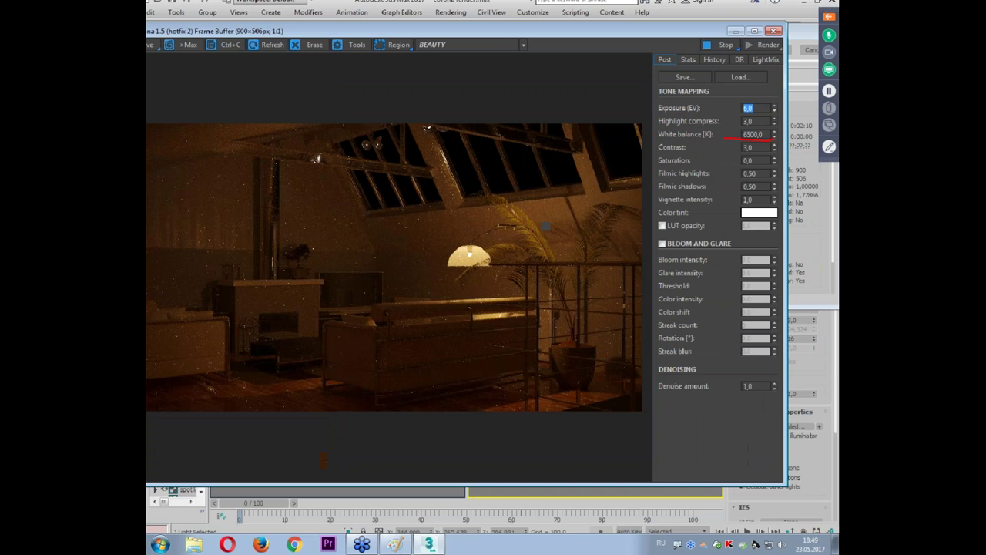
{"action": "left_click", "coordinate": [752, 134]}
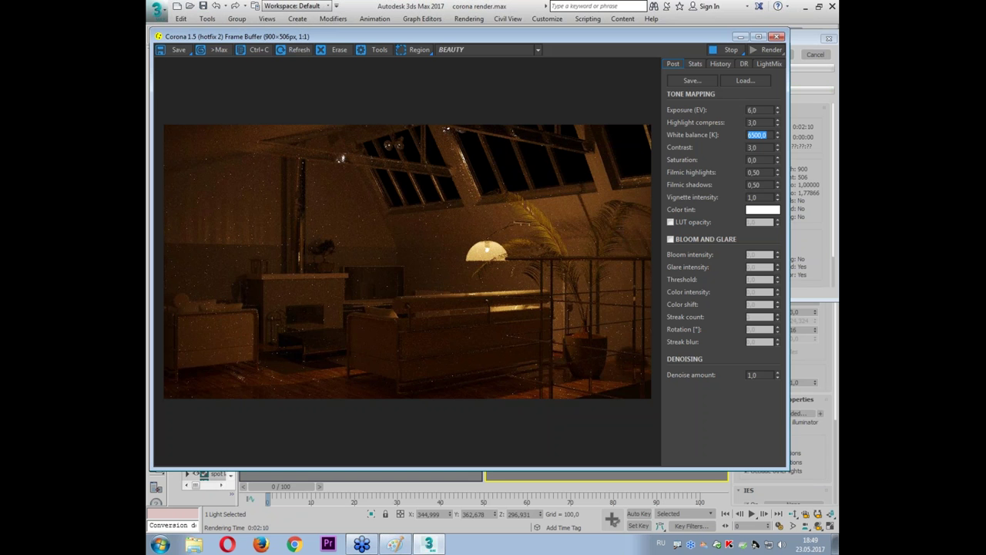
{"action": "type", "text": "4200"}
{"action": "key", "text": "Return"}
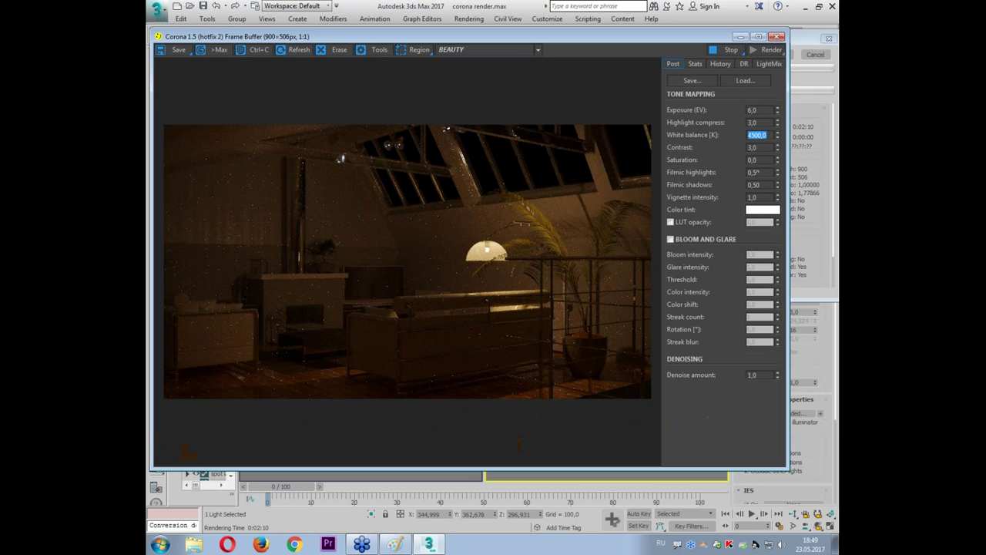
{"action": "left_click", "coordinate": [762, 147]}
{"action": "key", "text": "BackSpace"}
{"action": "key", "text": "BackSpace"}
{"action": "key", "text": "BackSpace"}
{"action": "type", "text": "2"}
{"action": "key", "text": "Return"}
- Inspect the render, then stop it and close the frame buffer
{"action": "scroll", "coordinate": [496, 245], "scroll_direction": "up", "scroll_amount": 1}
{"action": "scroll", "coordinate": [489, 247], "scroll_direction": "up", "scroll_amount": 1}
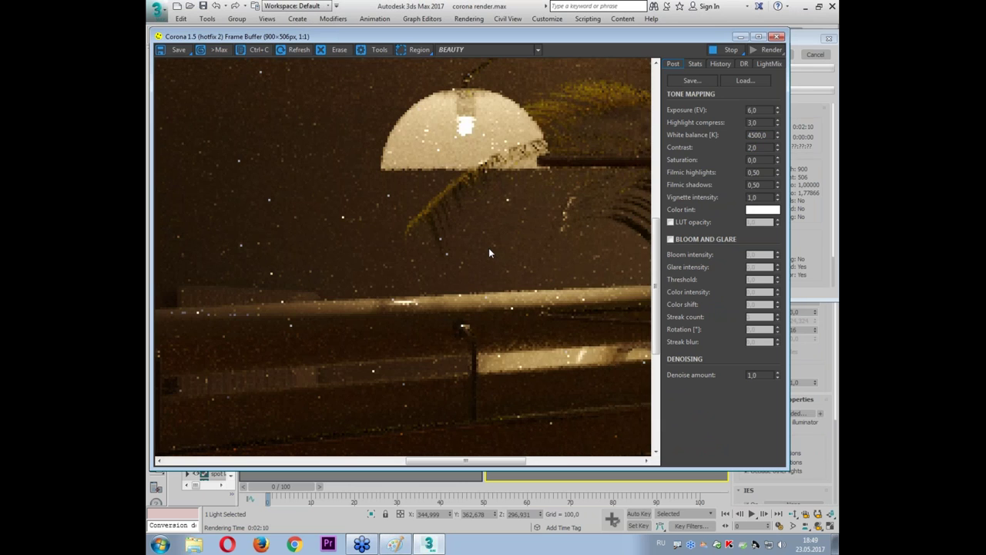
{"action": "scroll", "coordinate": [481, 147], "scroll_direction": "up", "scroll_amount": 1}
{"action": "scroll", "coordinate": [482, 148], "scroll_direction": "up", "scroll_amount": 1}
{"action": "mouse_move", "coordinate": [446, 106]}
{"action": "left_mouse_down"}
{"action": "mouse_move", "coordinate": [395, 162]}
{"action": "mouse_move", "coordinate": [462, 154]}
{"action": "mouse_move", "coordinate": [514, 191]}
{"action": "mouse_move", "coordinate": [484, 203]}
{"action": "mouse_move", "coordinate": [493, 185]}
{"action": "mouse_move", "coordinate": [477, 177]}
{"action": "mouse_move", "coordinate": [509, 193]}
{"action": "mouse_move", "coordinate": [567, 165]}
{"action": "left_mouse_up"}
{"action": "key", "text": "Escape"}
{"action": "scroll", "coordinate": [434, 176], "scroll_direction": "down", "scroll_amount": 3}
{"action": "scroll", "coordinate": [434, 175], "scroll_direction": "down", "scroll_amount": 2}
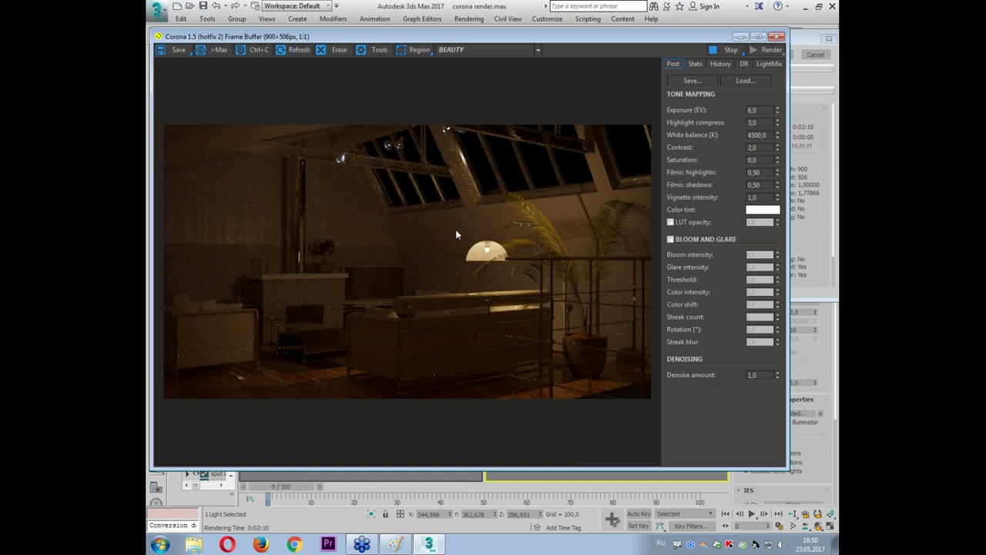
{"action": "left_click", "coordinate": [815, 55]}
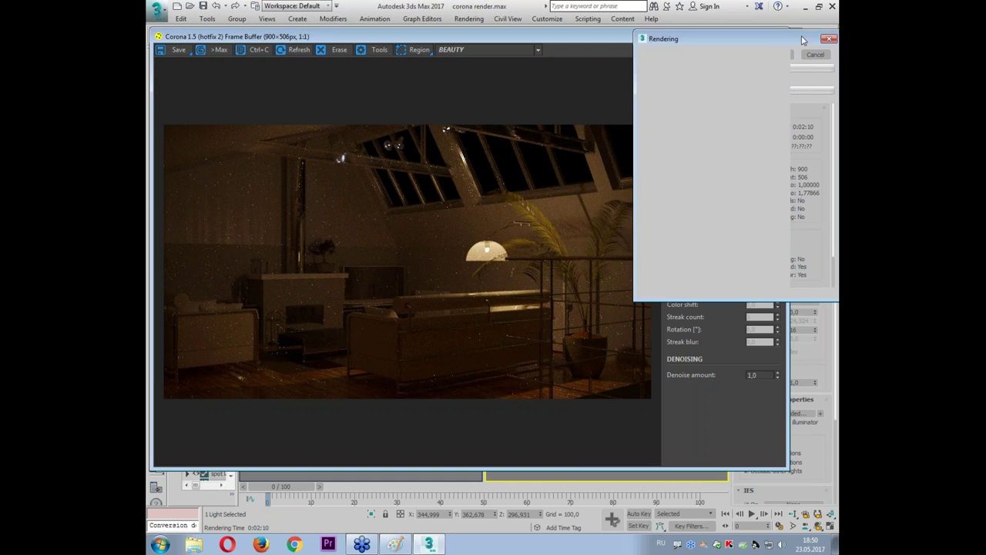
{"action": "left_click", "coordinate": [779, 36]}
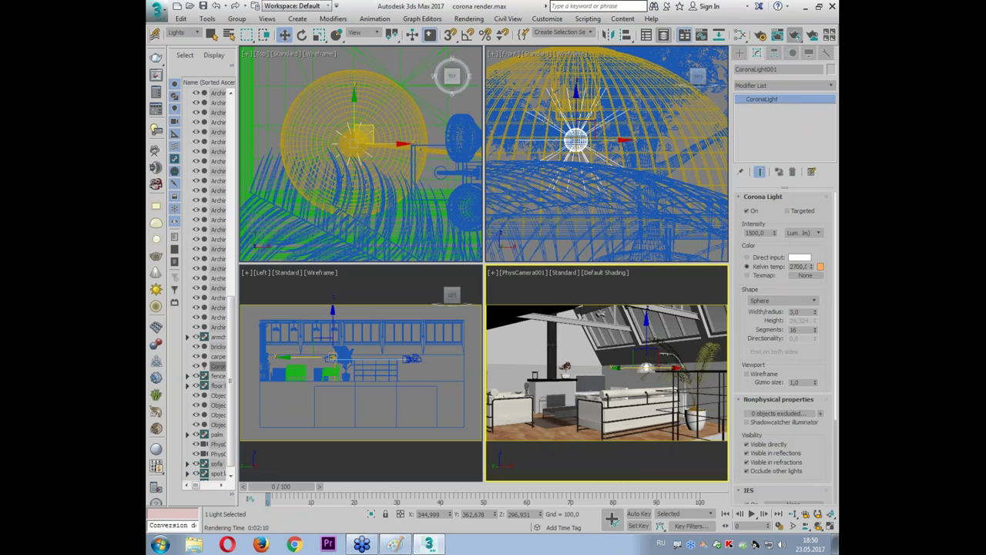
- Change the lamp head CoronaMtl's refraction glossiness to 0,7 in the Slate Material Editor
{"action": "left_click", "coordinate": [739, 34]}
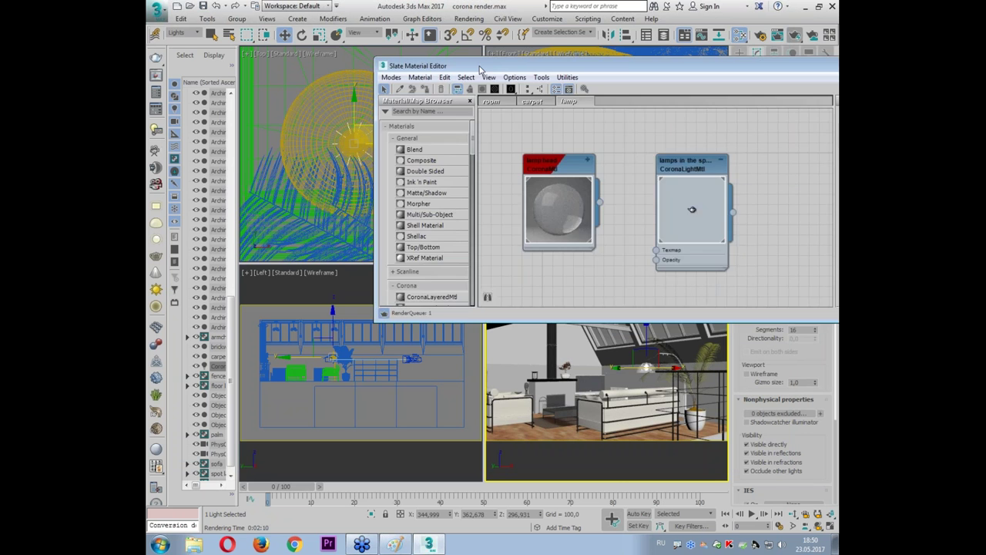
{"action": "double_click", "coordinate": [364, 155]}
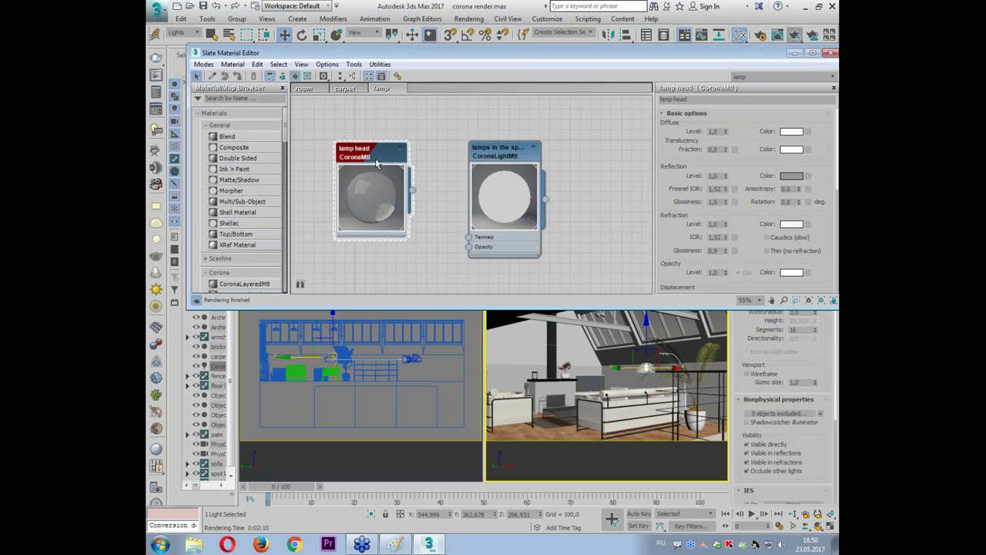
{"action": "left_click_drag", "start_coordinate": [389, 308], "coordinate": [390, 463]}
{"action": "left_click_drag", "start_coordinate": [436, 53], "coordinate": [396, 26]}
{"action": "key", "text": "o"}
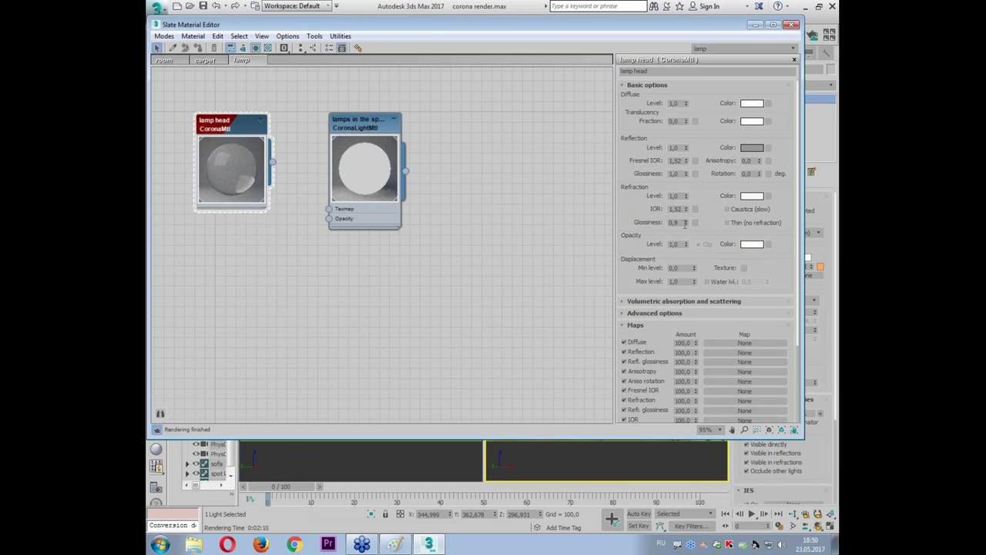
{"action": "double_click", "coordinate": [674, 221]}
{"action": "key", "text": "Return"}
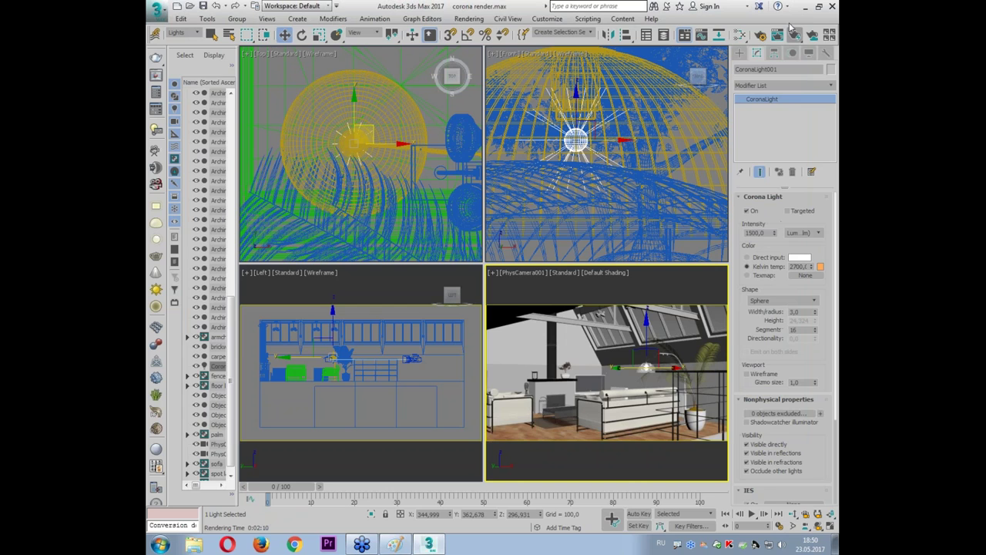
{"action": "left_click", "coordinate": [791, 25]}
- Maximize the Perspective viewport and set the selection filter to All
{"action": "left_click", "coordinate": [621, 339]}
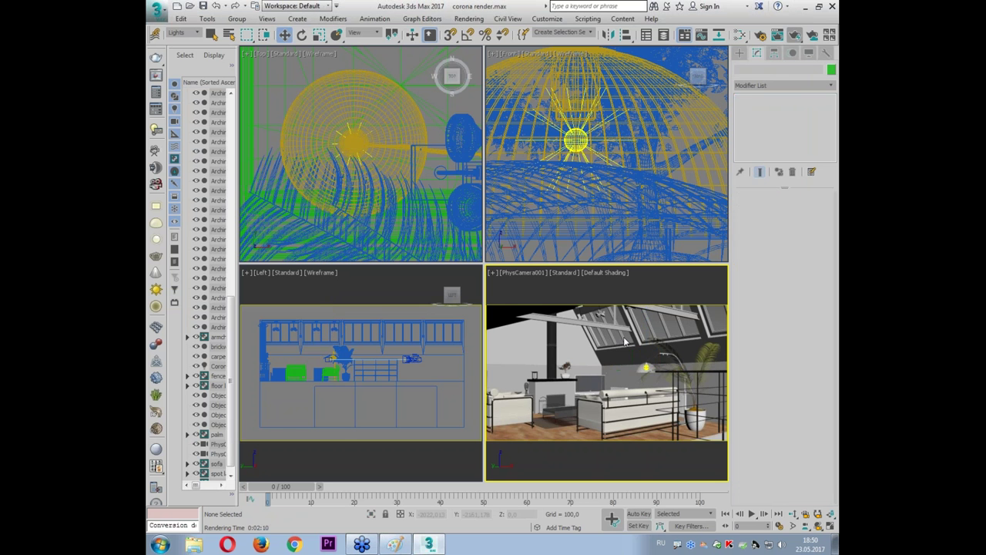
{"action": "key", "text": "p"}
{"action": "key", "text": "alt+w"}
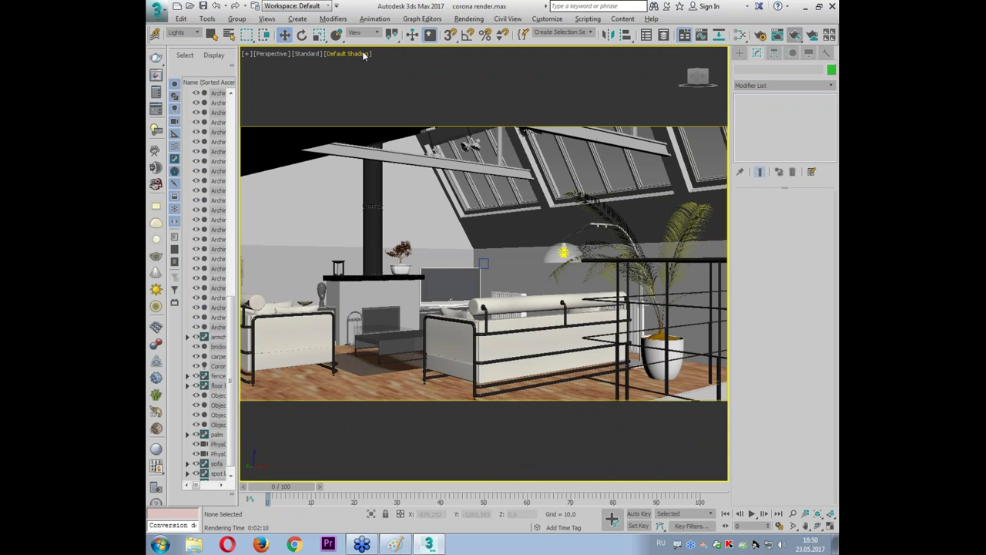
{"action": "left_click", "coordinate": [185, 32]}
{"action": "left_click", "coordinate": [179, 43]}
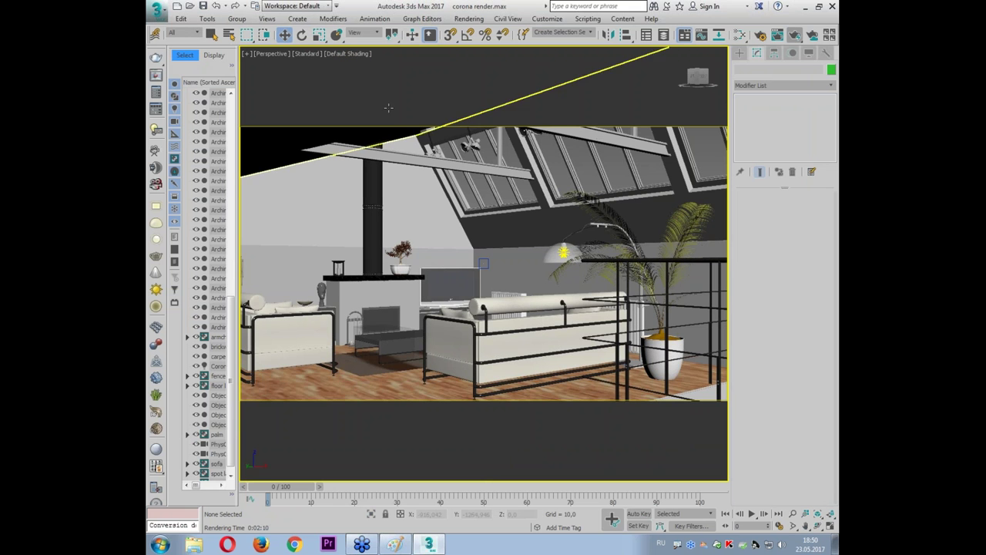
- Select the spot lamps group, zoom in on a lamp's bulbs, and bring up their materials
{"action": "left_click", "coordinate": [466, 145]}
{"action": "key", "text": "z"}
{"action": "middle_click_drag", "start_coordinate": [465, 145], "coordinate": [493, 231], "text": "alt"}
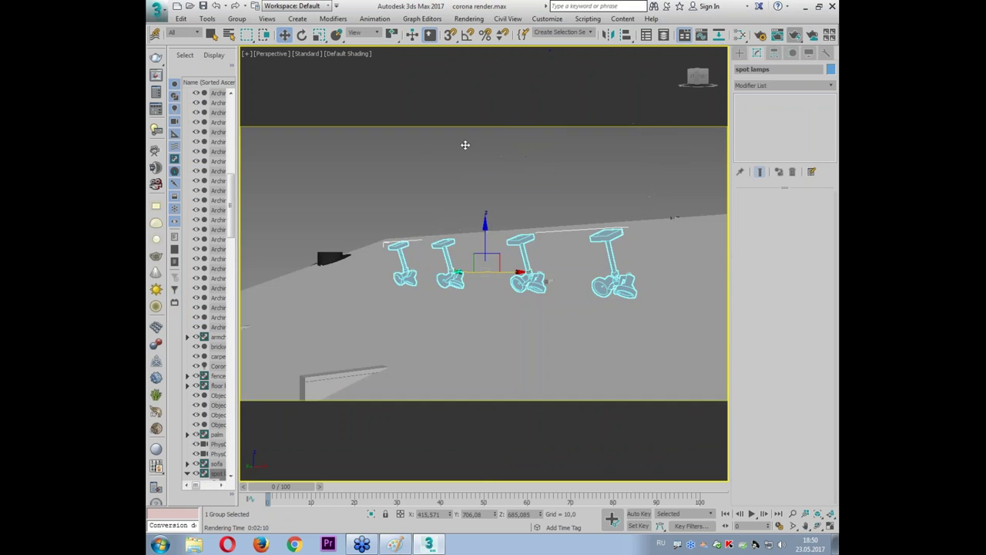
{"action": "scroll", "coordinate": [460, 239], "scroll_direction": "up", "scroll_amount": 2}
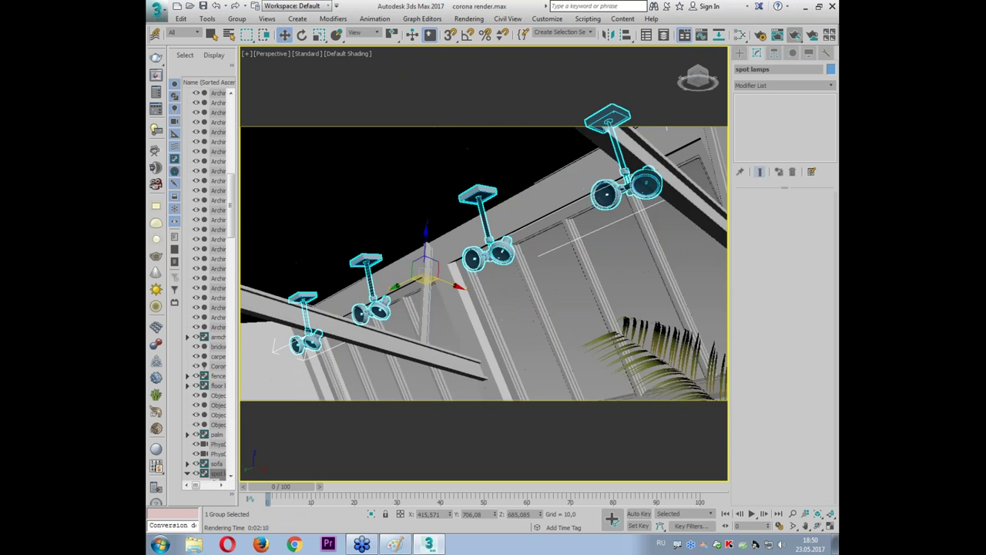
{"action": "scroll", "coordinate": [490, 249], "scroll_direction": "up", "scroll_amount": 2}
{"action": "scroll", "coordinate": [490, 250], "scroll_direction": "up", "scroll_amount": 2}
{"action": "scroll", "coordinate": [490, 250], "scroll_direction": "up", "scroll_amount": 2}
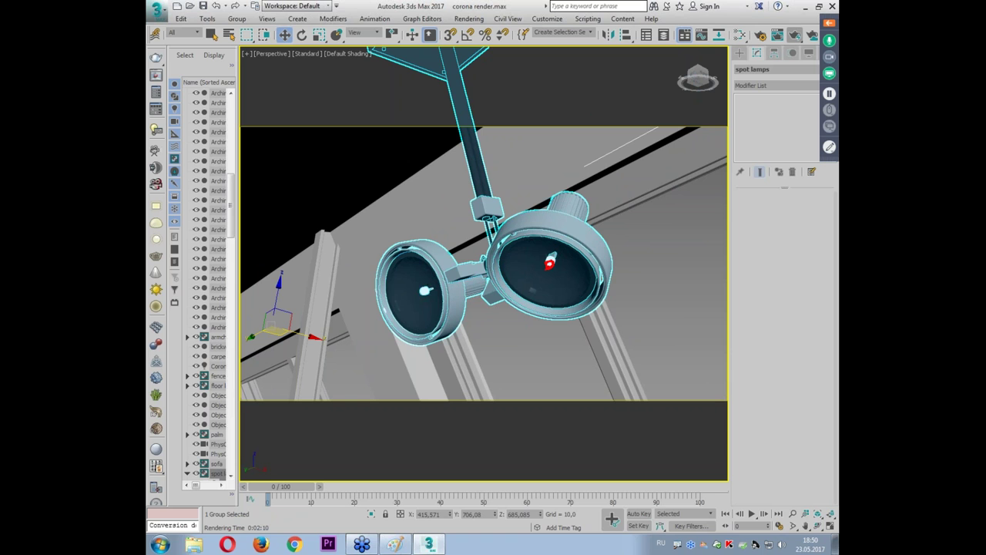
{"action": "left_click", "coordinate": [423, 292]}
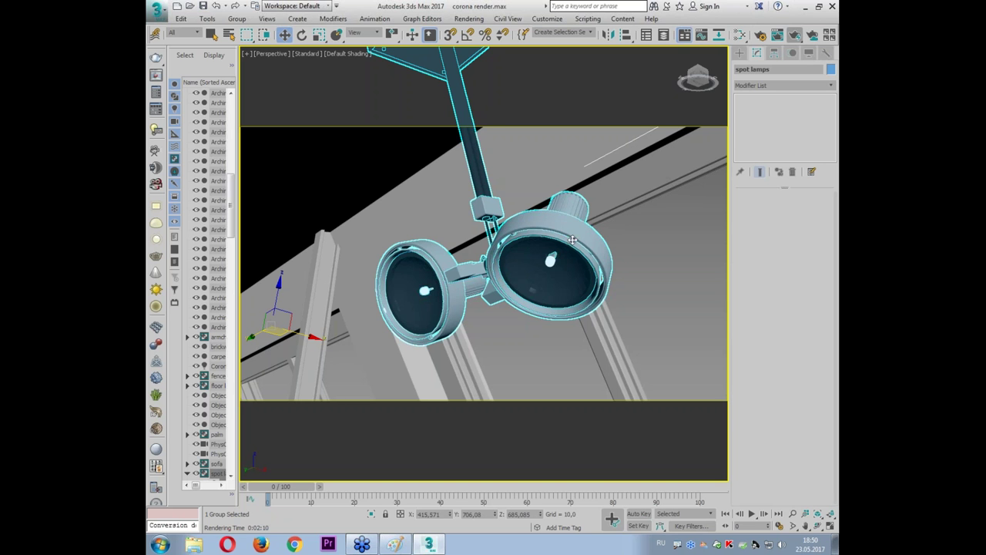
{"action": "key", "text": "m"}
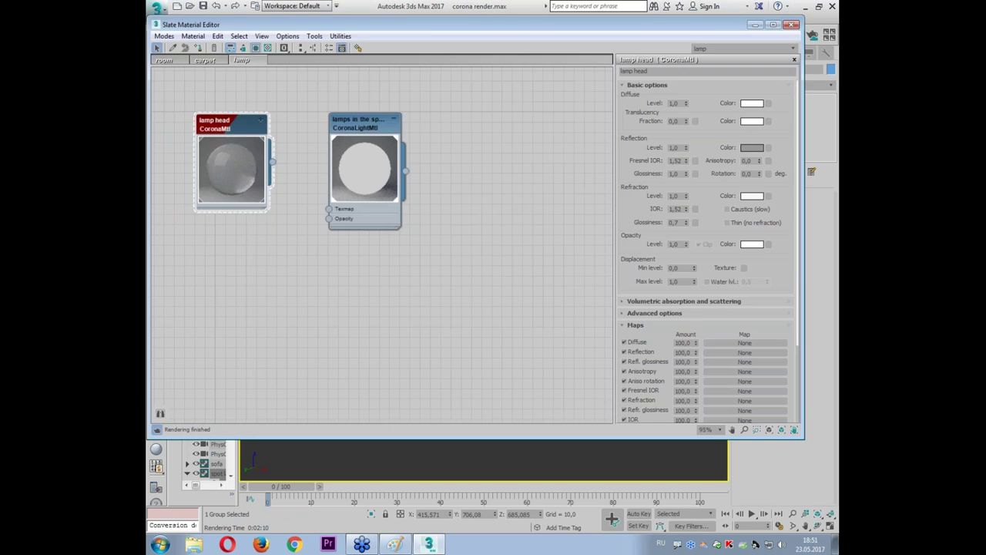
- Replace the 'lamps in the spots' material with a new CoronaLightMtl
{"action": "left_click", "coordinate": [370, 125]}
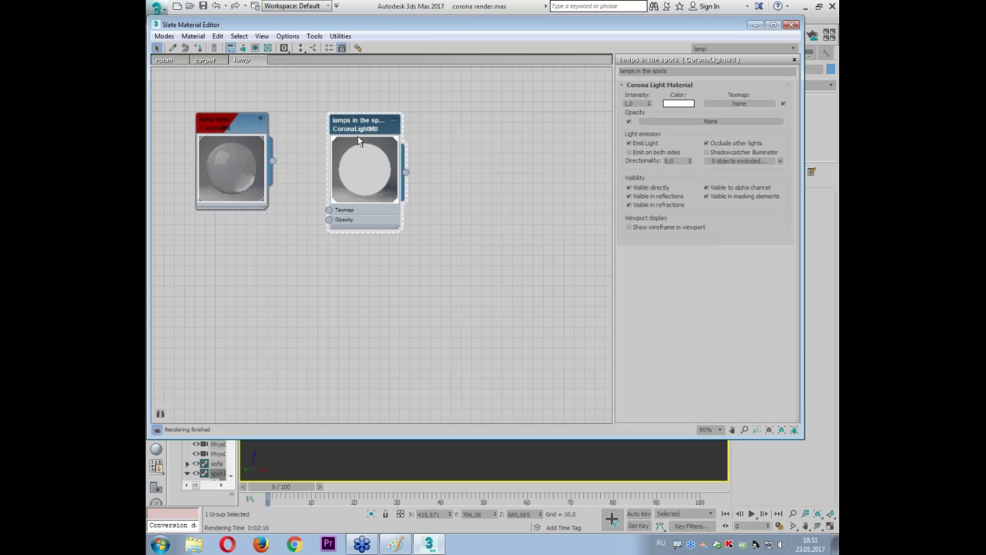
{"action": "right_click", "coordinate": [365, 125]}
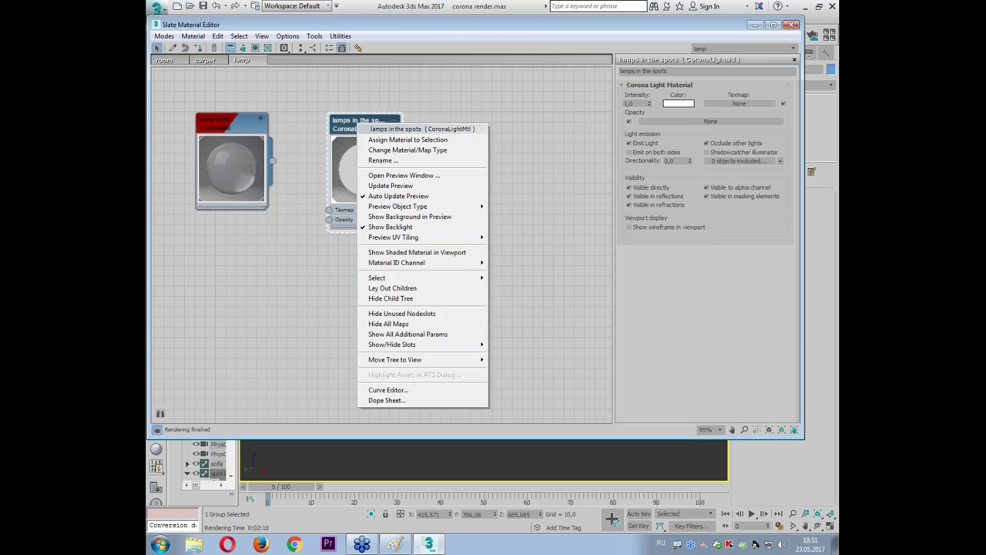
{"action": "left_click", "coordinate": [377, 152]}
{"action": "left_click_drag", "start_coordinate": [710, 121], "coordinate": [301, 43]}
{"action": "left_click", "coordinate": [299, 77]}
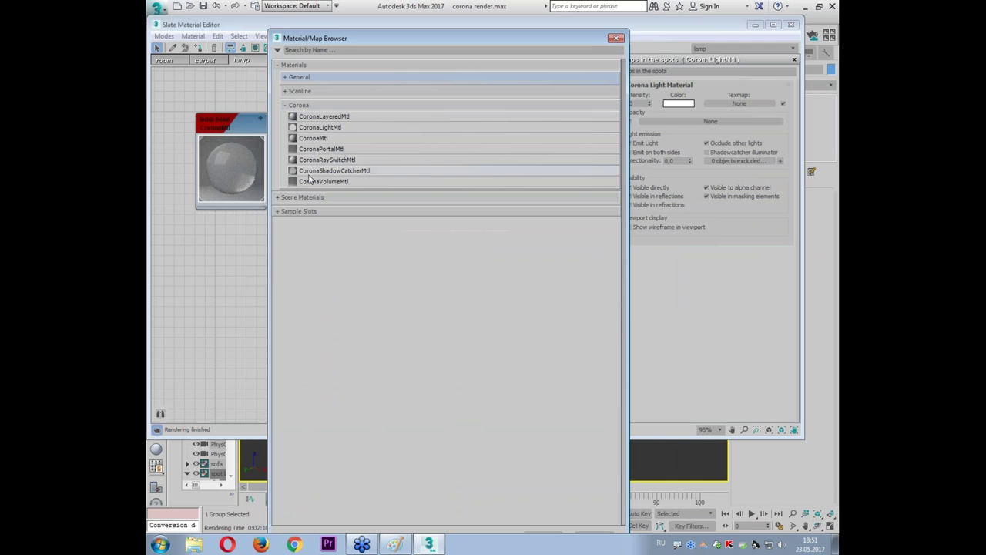
{"action": "left_click", "coordinate": [312, 127]}
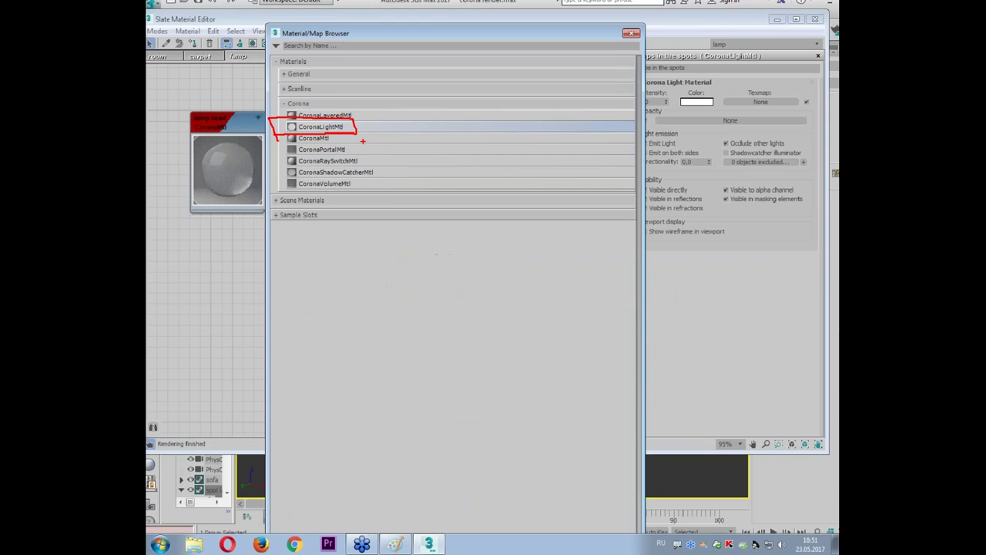
{"action": "double_click", "coordinate": [308, 124]}
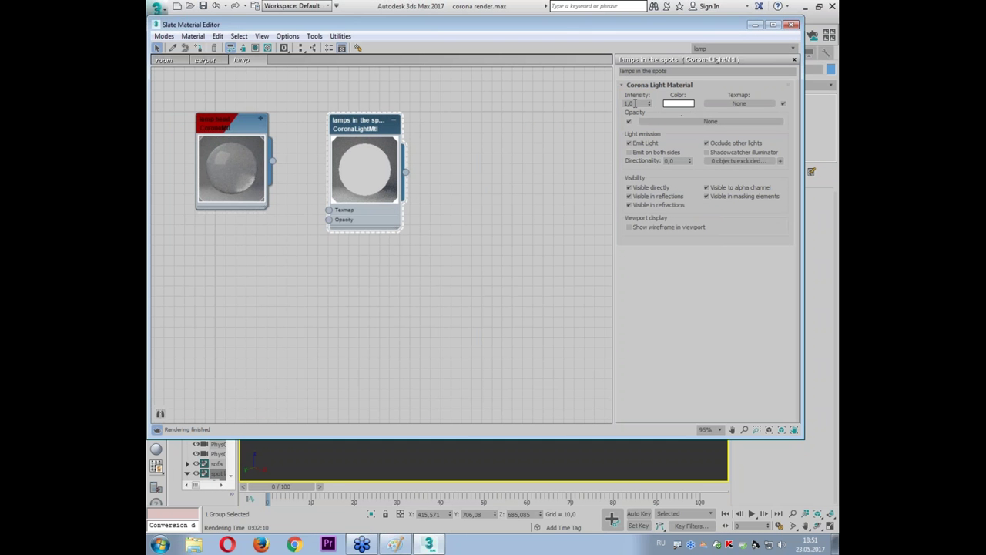
- Give the light material intensity 5,0 and a pale yellow colour, then close the editor
{"action": "double_click", "coordinate": [635, 103]}
{"action": "type", "text": "5"}
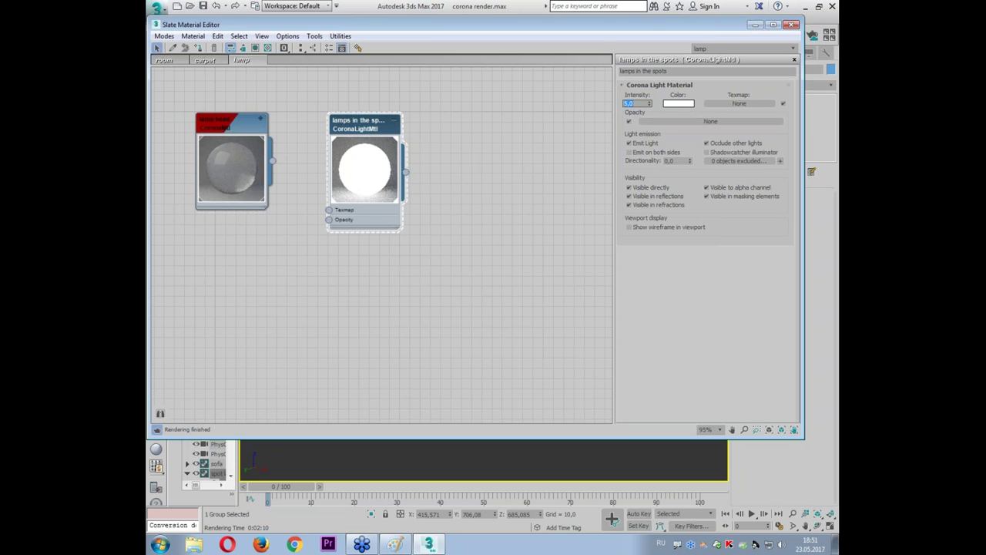
{"action": "left_click", "coordinate": [678, 103]}
{"action": "mouse_move", "coordinate": [510, 109]}
{"action": "left_mouse_down"}
{"action": "mouse_move", "coordinate": [501, 105]}
{"action": "mouse_move", "coordinate": [507, 114]}
{"action": "left_mouse_up"}
{"action": "left_click", "coordinate": [546, 165]}
{"action": "left_click", "coordinate": [792, 25]}
{"action": "scroll", "coordinate": [545, 196], "scroll_direction": "down", "scroll_amount": 3}
{"action": "scroll", "coordinate": [546, 188], "scroll_direction": "down", "scroll_amount": 1}
{"action": "mouse_move", "coordinate": [545, 188]}
{"action": "middle_mouse_down", "text": "alt"}
{"action": "mouse_move", "coordinate": [563, 200]}
{"action": "mouse_move", "coordinate": [539, 231]}
{"action": "middle_mouse_up", "text": "alt"}
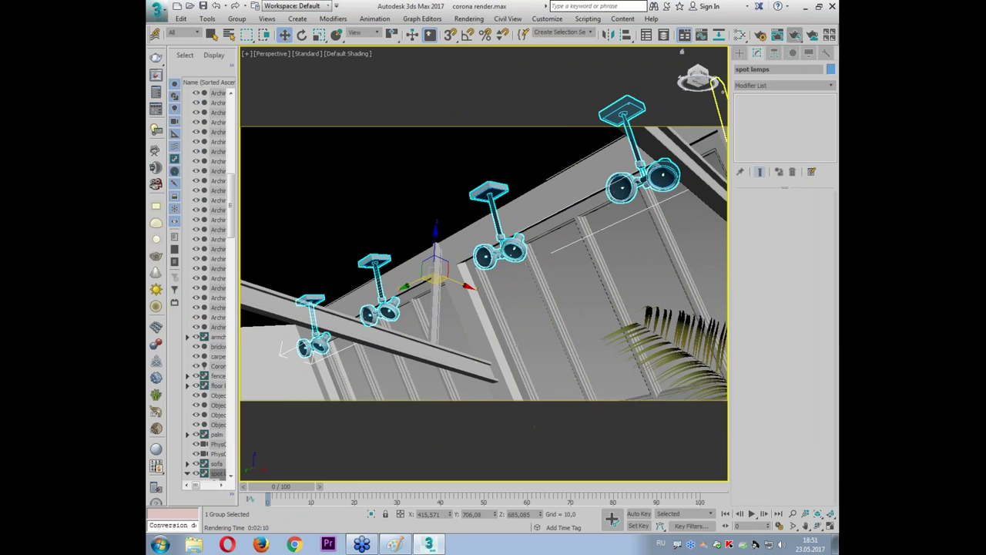
{"action": "left_click", "coordinate": [795, 34]}
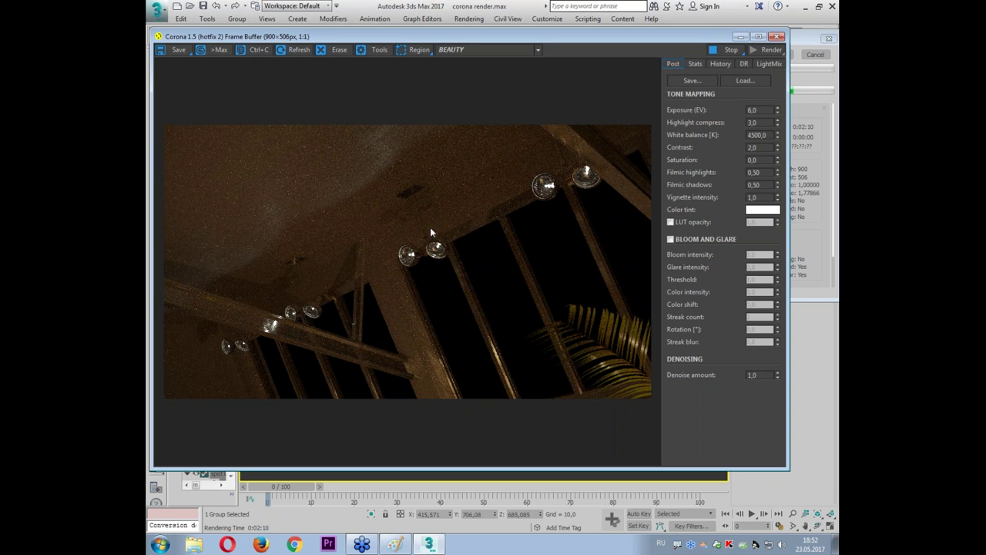
{"action": "scroll", "coordinate": [409, 258], "scroll_direction": "up", "scroll_amount": 5}
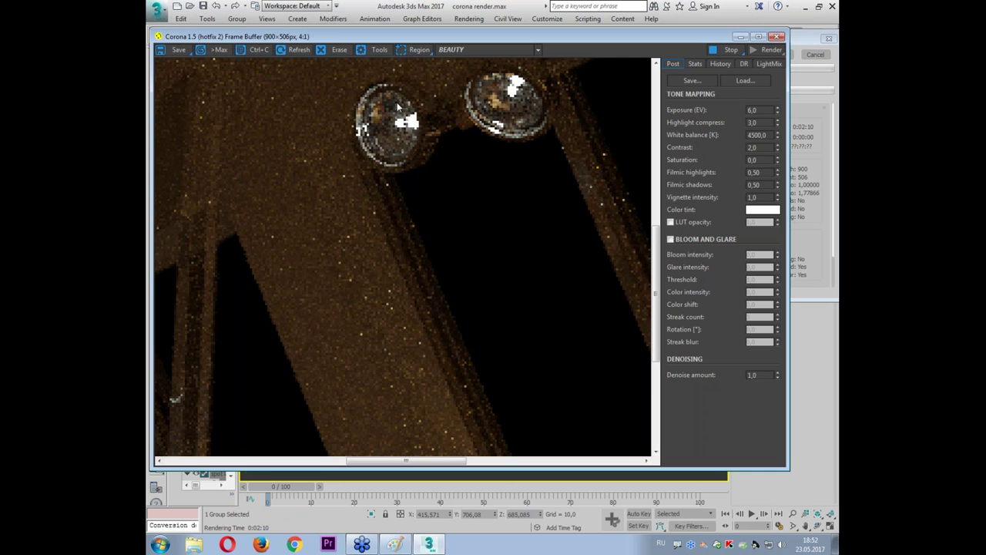
{"action": "scroll", "coordinate": [509, 143], "scroll_direction": "down", "scroll_amount": 2}
{"action": "scroll", "coordinate": [509, 143], "scroll_direction": "down", "scroll_amount": 3}
- Close the Corona Frame Buffer and the Slate Material Editor after checking the lamp material's 10,0 intensity
{"action": "left_click", "coordinate": [778, 37]}
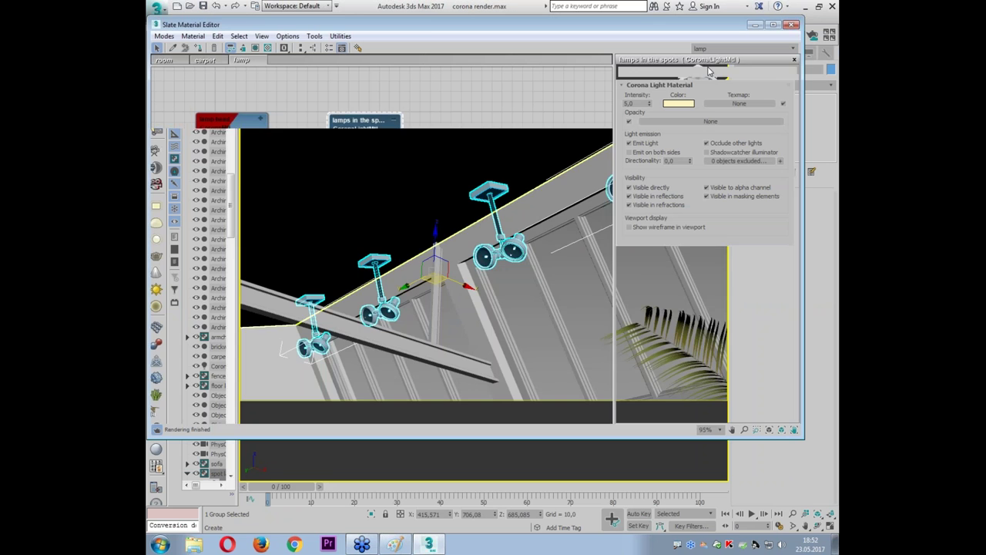
{"action": "left_click", "coordinate": [640, 103]}
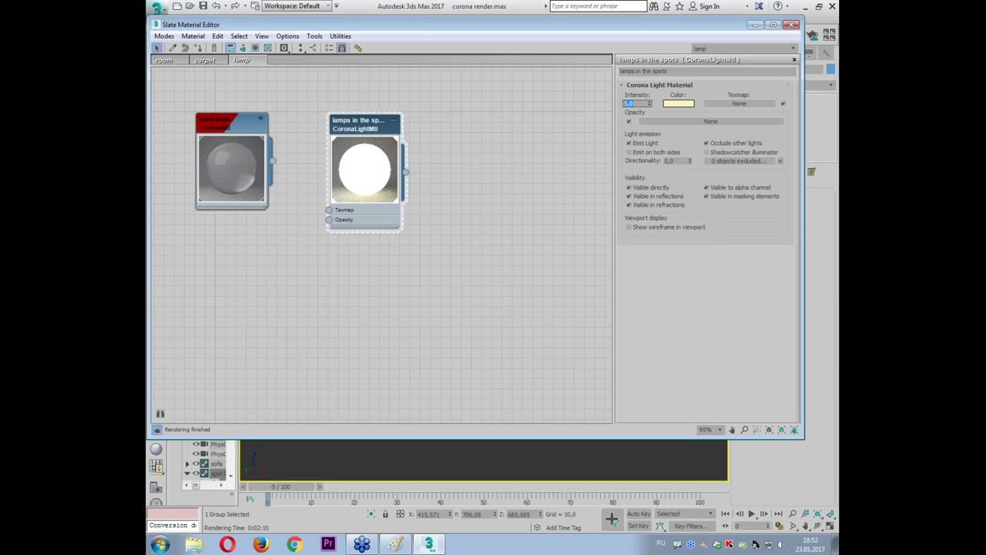
{"action": "type", "text": "10"}
{"action": "left_click", "coordinate": [791, 25]}
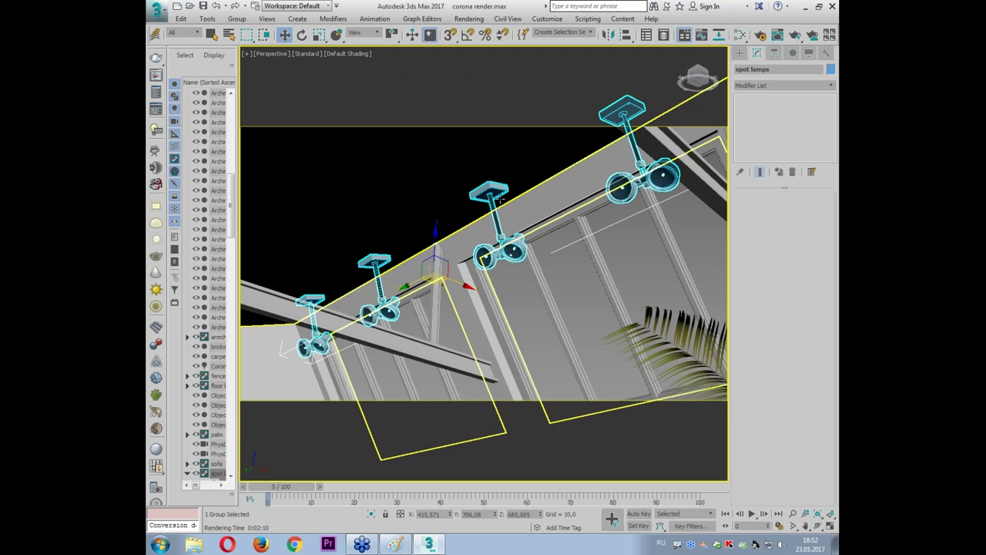
- Set the Selection Filter to Lights, clear the selection and return to four viewports
{"action": "left_click", "coordinate": [185, 32]}
{"action": "left_click", "coordinate": [181, 74]}
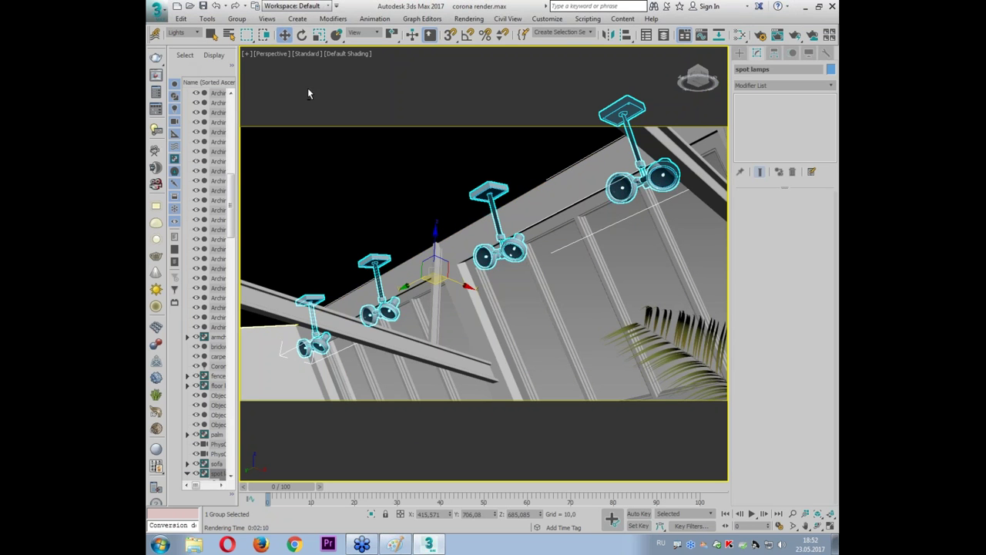
{"action": "left_click", "coordinate": [455, 101]}
{"action": "key", "text": "alt+w"}
- Create a Disk-shaped CoronaLight (1500 lm, 2700 K) on the ceiling spot lamp in the Top view
{"action": "scroll", "coordinate": [625, 96], "scroll_direction": "up", "scroll_amount": 3}
{"action": "scroll", "coordinate": [618, 205], "scroll_direction": "up", "scroll_amount": 3}
{"action": "middle_click_drag", "start_coordinate": [614, 158], "coordinate": [629, 198], "text": "alt"}
{"action": "key", "text": "alt+w"}
{"action": "scroll", "coordinate": [557, 240], "scroll_direction": "down", "scroll_amount": 2}
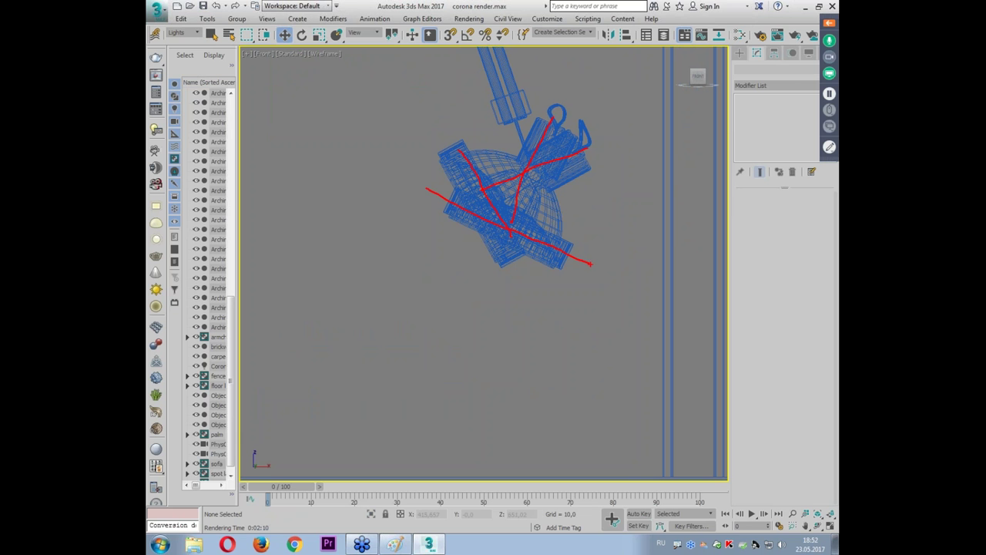
{"action": "left_click", "coordinate": [740, 53]}
{"action": "key", "text": "alt+w"}
{"action": "left_click", "coordinate": [762, 119]}
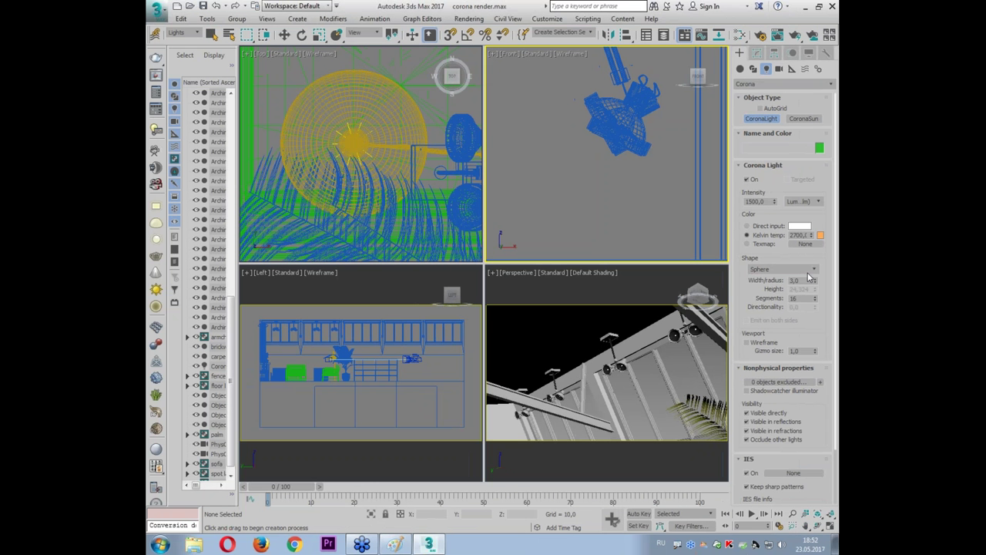
{"action": "left_click", "coordinate": [803, 268]}
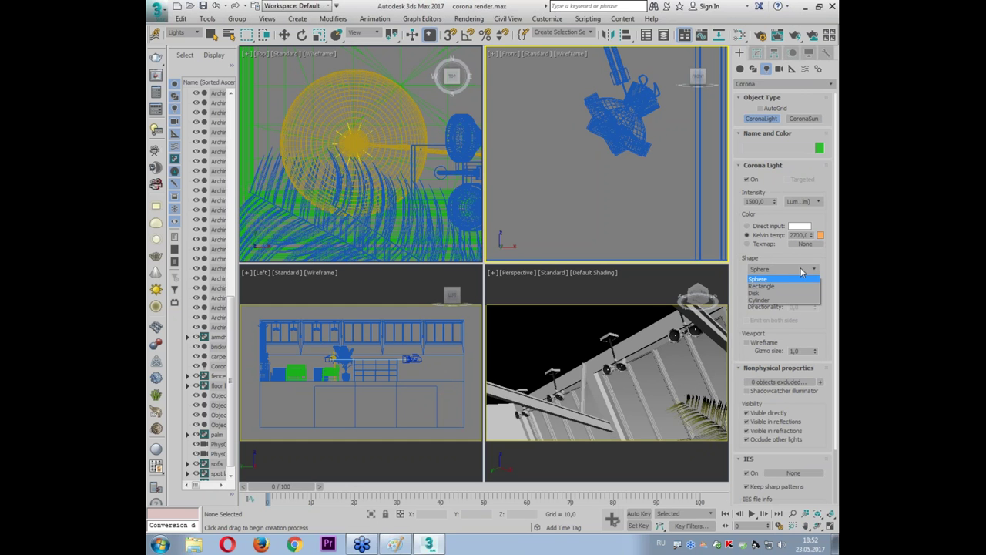
{"action": "left_click", "coordinate": [772, 293]}
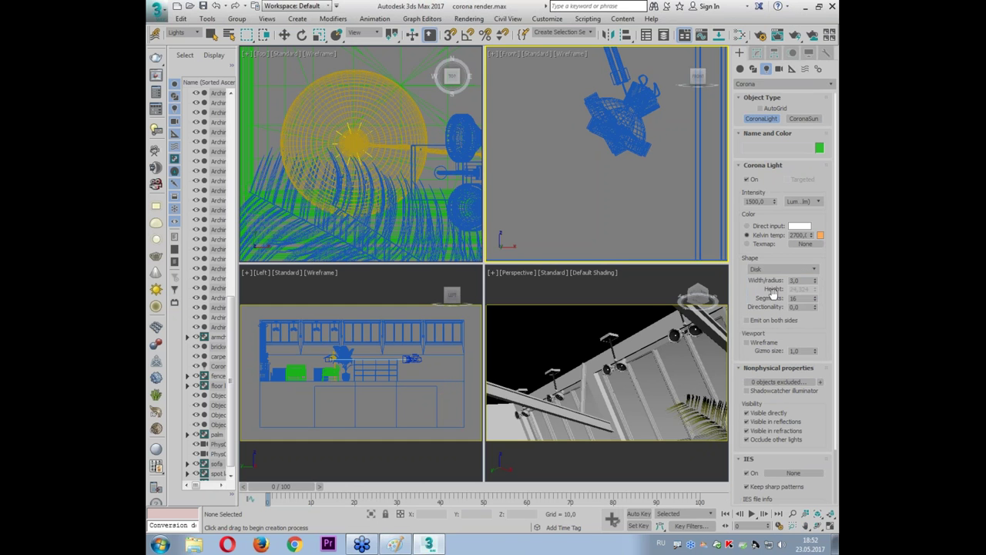
{"action": "scroll", "coordinate": [458, 177], "scroll_direction": "up", "scroll_amount": 5}
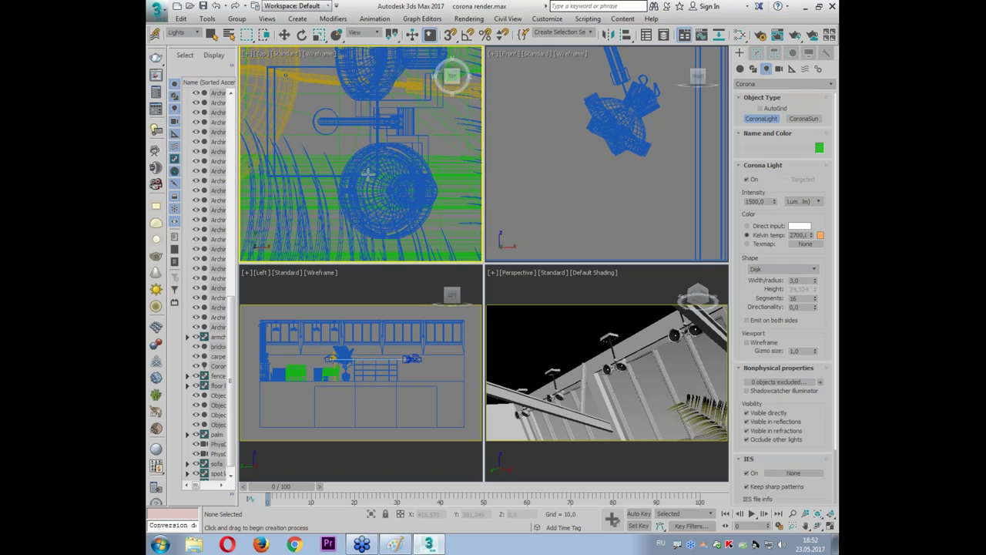
{"action": "left_click", "coordinate": [384, 190]}
{"action": "scroll", "coordinate": [606, 154], "scroll_direction": "down", "scroll_amount": 3}
- Move the new disk light into the spot lamp head in the Front view
{"action": "scroll", "coordinate": [606, 154], "scroll_direction": "down", "scroll_amount": 2}
{"action": "key", "text": "w"}
{"action": "left_click_drag", "start_coordinate": [603, 187], "coordinate": [602, 125]}
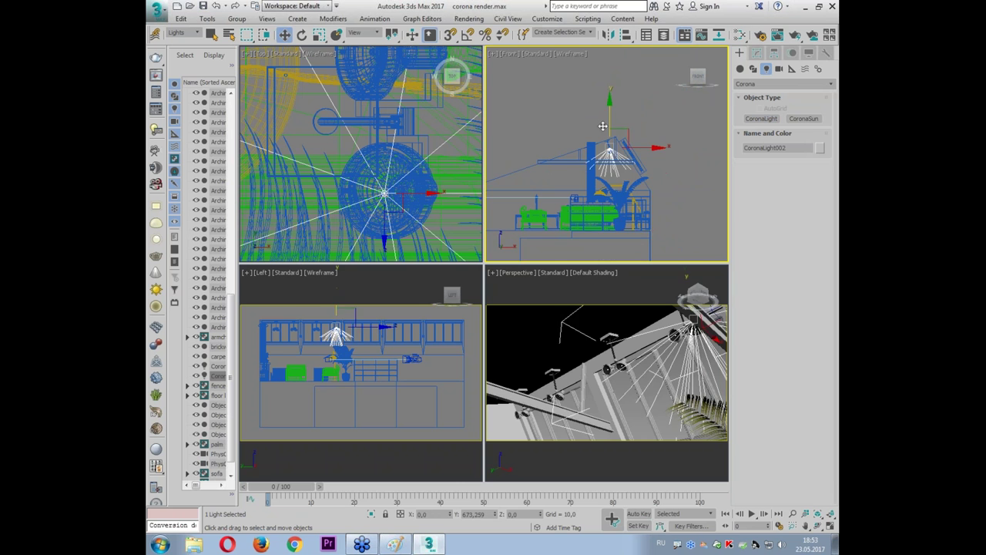
{"action": "scroll", "coordinate": [603, 125], "scroll_direction": "up", "scroll_amount": 3}
{"action": "scroll", "coordinate": [603, 126], "scroll_direction": "up", "scroll_amount": 2}
{"action": "key", "text": "alt+w"}
{"action": "left_click_drag", "start_coordinate": [500, 152], "coordinate": [500, 266]}
{"action": "scroll", "coordinate": [510, 256], "scroll_direction": "up", "scroll_amount": 2}
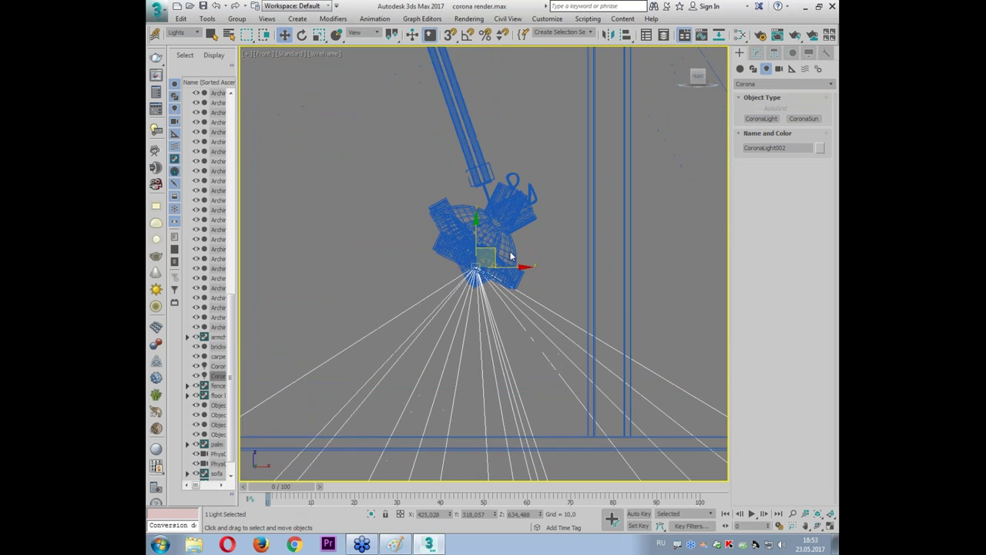
{"action": "scroll", "coordinate": [510, 256], "scroll_direction": "up", "scroll_amount": 2}
{"action": "mouse_move", "coordinate": [482, 265]}
{"action": "left_mouse_down"}
{"action": "mouse_move", "coordinate": [530, 156]}
{"action": "mouse_move", "coordinate": [481, 266]}
{"action": "left_mouse_up"}
{"action": "scroll", "coordinate": [481, 266], "scroll_direction": "down", "scroll_amount": 4}
- Make the disk light Targeted and drag its target below the lamp to aim downward
{"action": "left_click", "coordinate": [755, 68]}
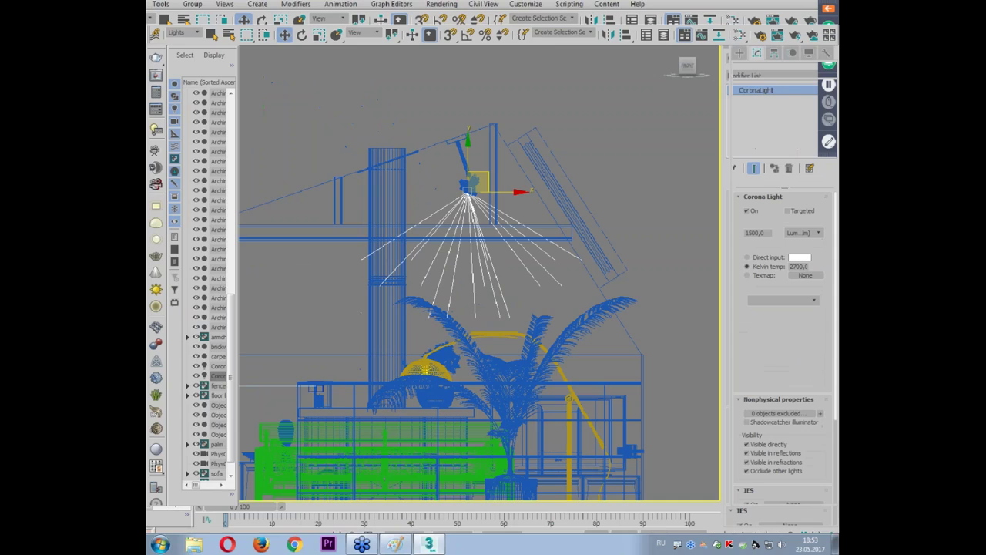
{"action": "left_click", "coordinate": [787, 210]}
{"action": "mouse_move", "coordinate": [491, 251]}
{"action": "left_mouse_down"}
{"action": "mouse_move", "coordinate": [667, 282]}
{"action": "mouse_move", "coordinate": [481, 248]}
{"action": "left_mouse_up"}
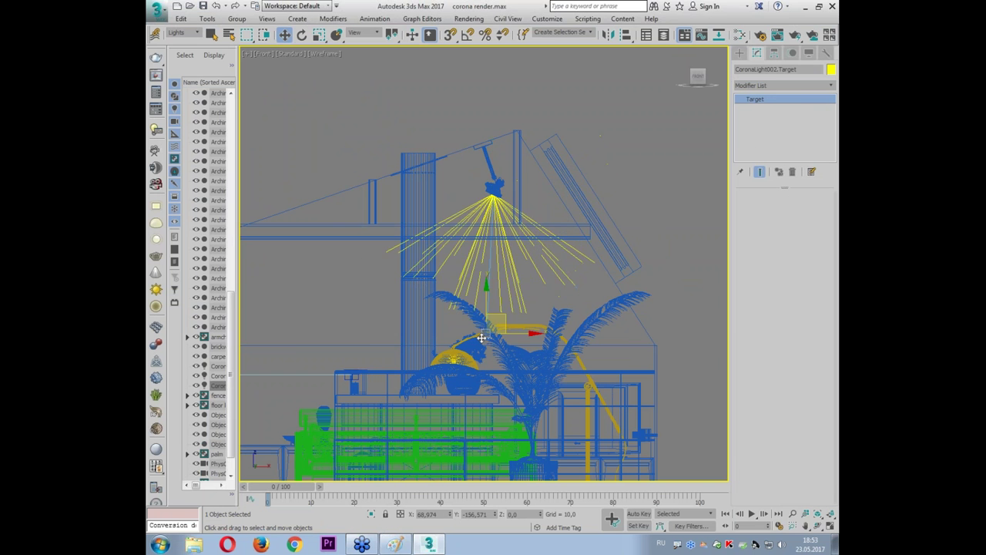
{"action": "scroll", "coordinate": [481, 248], "scroll_direction": "up", "scroll_amount": 5}
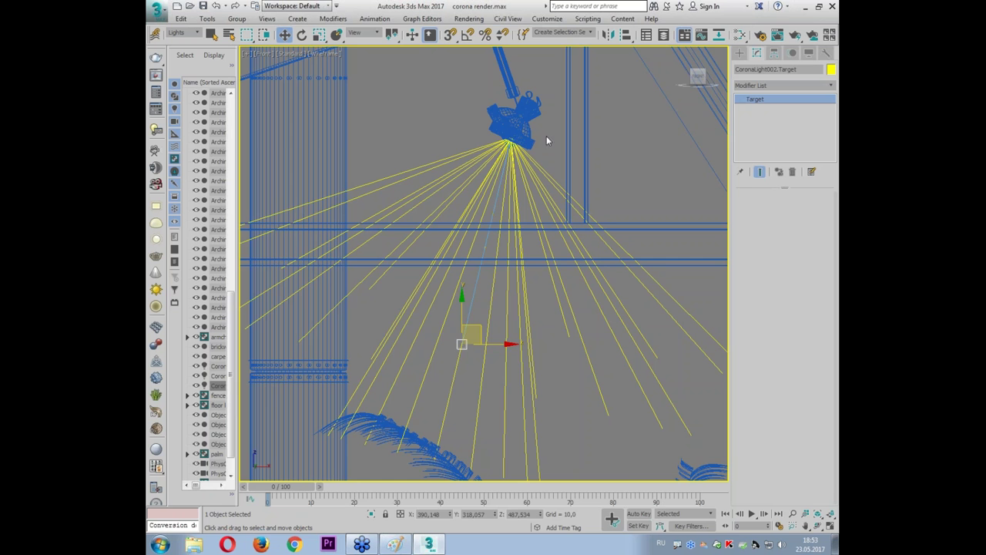
{"action": "left_click", "coordinate": [561, 138]}
{"action": "scroll", "coordinate": [531, 144], "scroll_direction": "up", "scroll_amount": 2}
{"action": "left_click", "coordinate": [506, 146]}
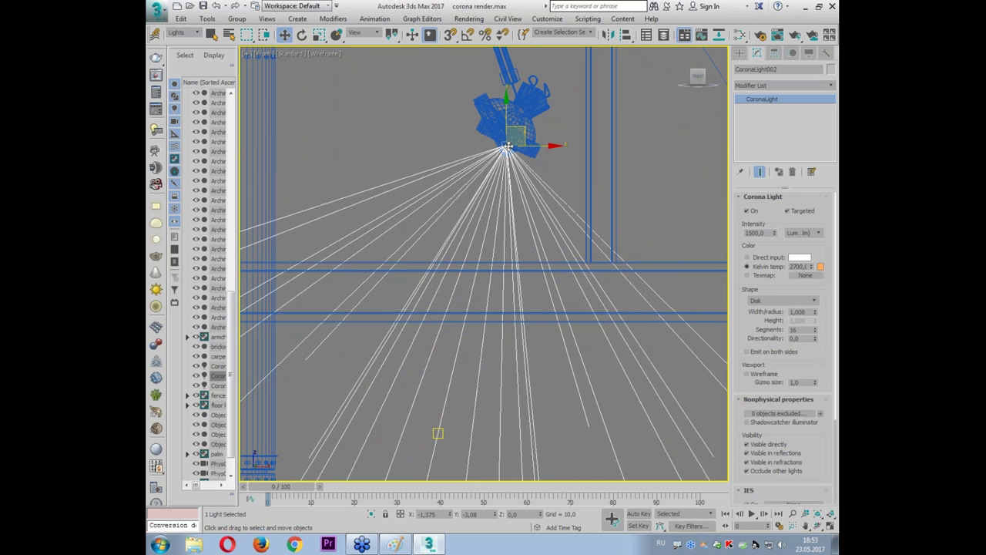
{"action": "scroll", "coordinate": [467, 173], "scroll_direction": "down", "scroll_amount": 3}
{"action": "left_click", "coordinate": [459, 308]}
{"action": "left_click_drag", "start_coordinate": [454, 300], "coordinate": [427, 302]}
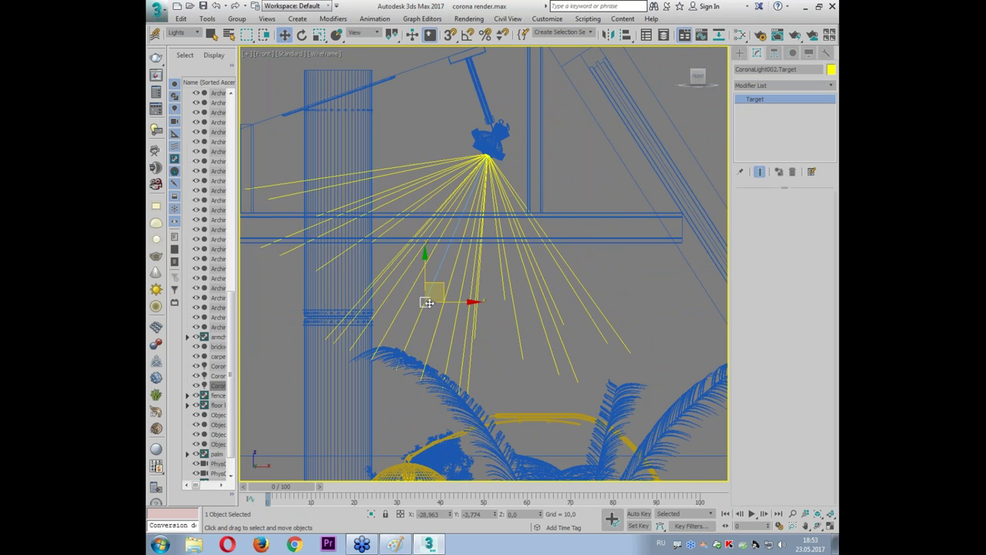
- Back in four viewports, drag the light in the Top view, bringing up Clone Options
{"action": "left_click", "coordinate": [467, 212]}
{"action": "key", "text": "alt+w"}
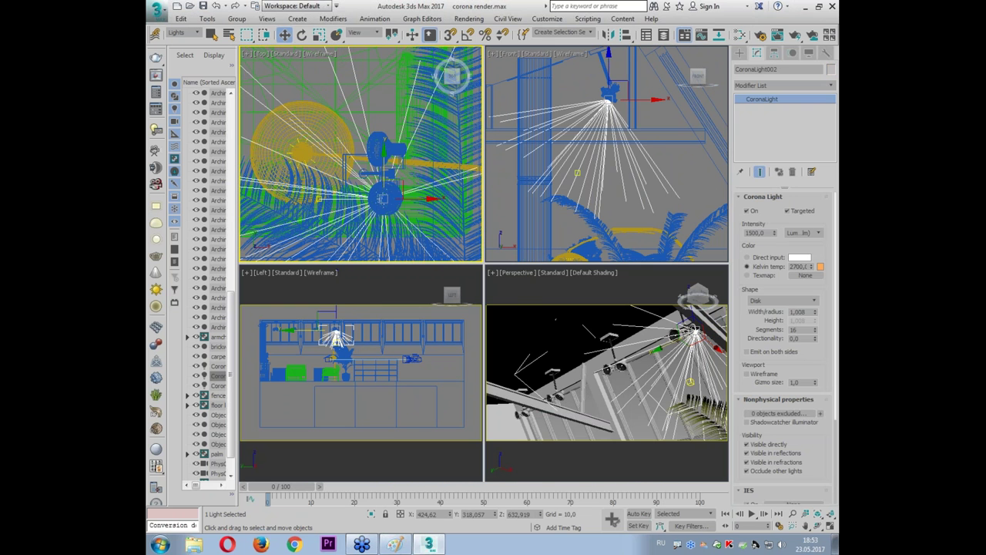
{"action": "key", "text": "ctrl+z"}
{"action": "key", "text": "ctrl+y"}
{"action": "left_click", "coordinate": [577, 173]}
{"action": "left_click_drag", "start_coordinate": [380, 193], "coordinate": [335, 115]}
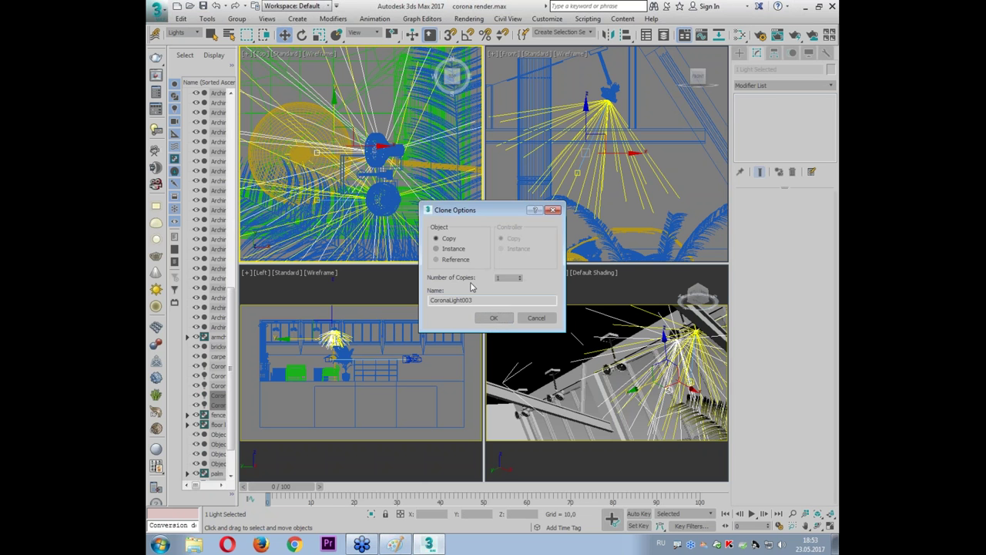
- Confirm a Copy of the light and move the copy's target to re-aim its beam
{"action": "left_click", "coordinate": [494, 319]}
{"action": "left_click", "coordinate": [314, 156]}
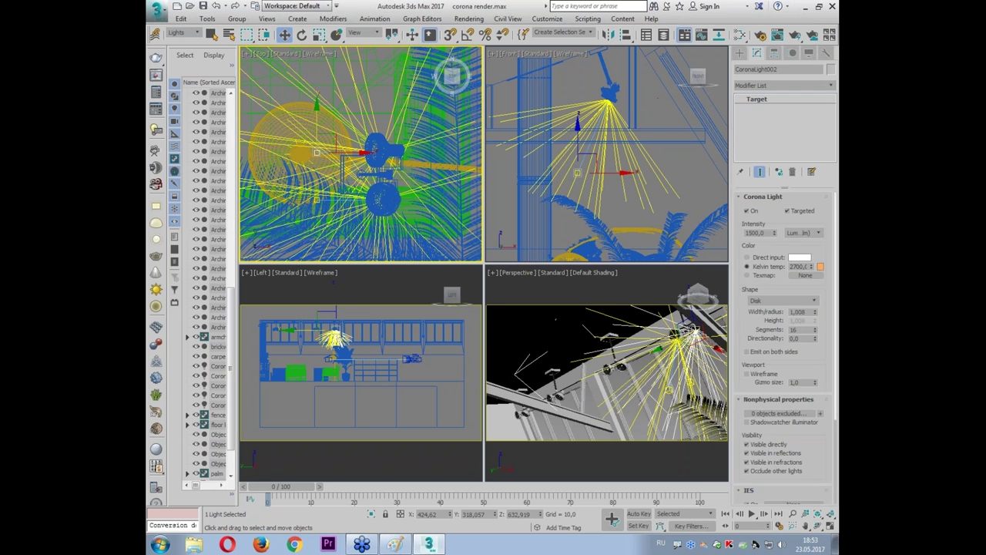
{"action": "left_click", "coordinate": [314, 155]}
{"action": "left_click_drag", "start_coordinate": [542, 156], "coordinate": [578, 134]}
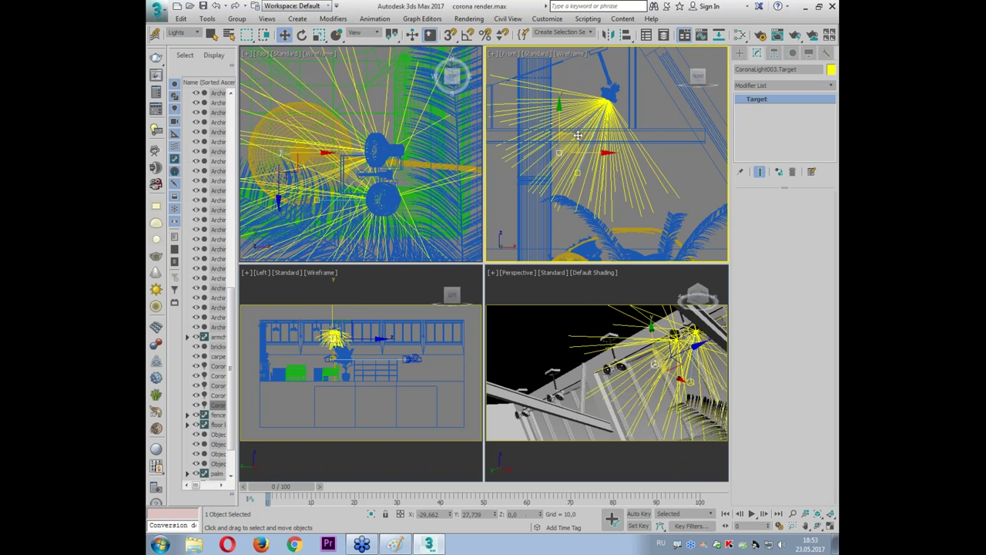
- Check both light beams from above in a maximised Perspective view
{"action": "right_click", "coordinate": [601, 291]}
{"action": "key", "text": "alt+w"}
{"action": "key", "text": "z"}
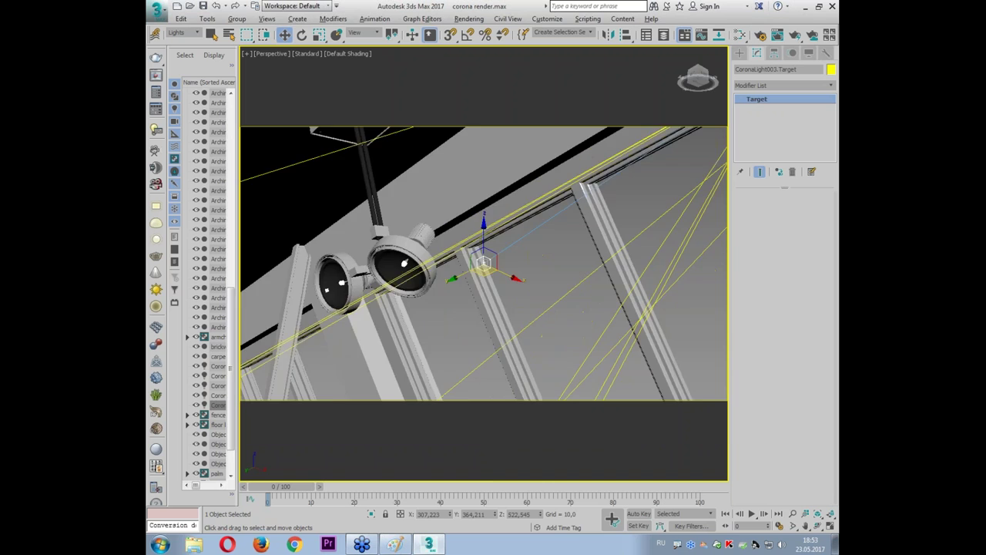
{"action": "mouse_move", "coordinate": [483, 264]}
{"action": "middle_mouse_down", "text": "alt"}
{"action": "mouse_move", "coordinate": [434, 313]}
{"action": "mouse_move", "coordinate": [463, 293]}
{"action": "middle_mouse_up", "text": "alt"}
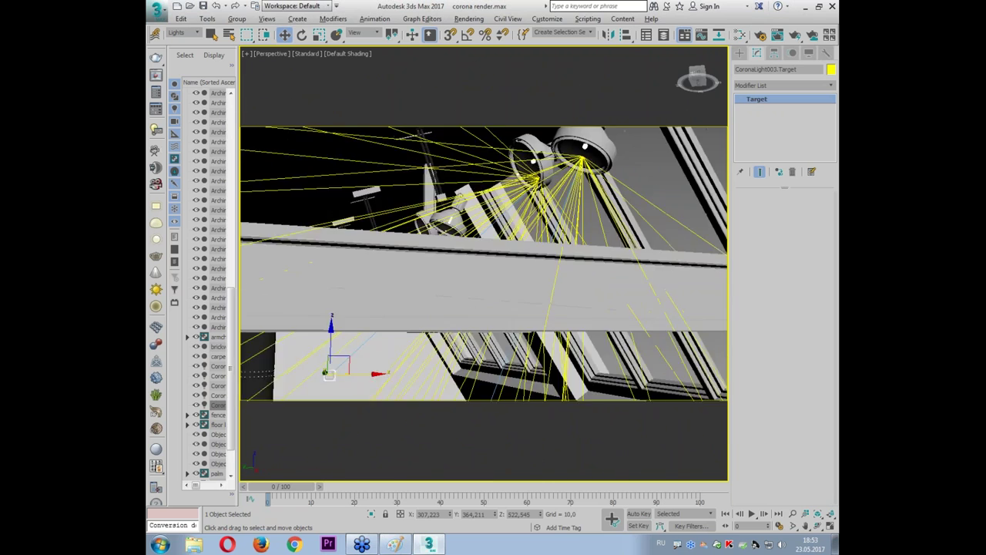
{"action": "middle_click_drag", "start_coordinate": [462, 293], "coordinate": [440, 393], "text": "alt"}
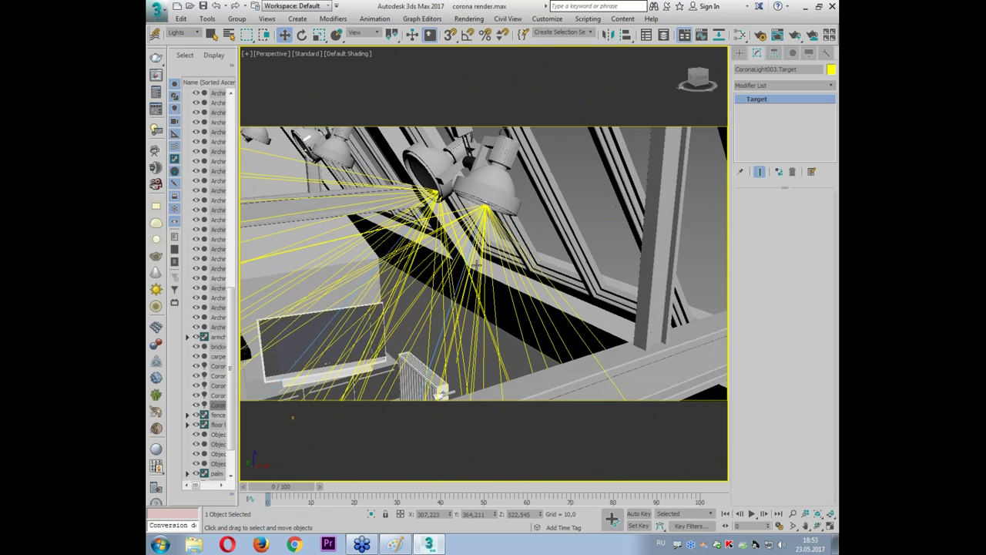
{"action": "left_click", "coordinate": [462, 196]}
{"action": "mouse_move", "coordinate": [489, 181]}
{"action": "middle_mouse_down", "text": "alt"}
{"action": "mouse_move", "coordinate": [472, 203]}
{"action": "mouse_move", "coordinate": [501, 187]}
{"action": "mouse_move", "coordinate": [563, 185]}
{"action": "mouse_move", "coordinate": [567, 199]}
{"action": "middle_mouse_up", "text": "alt"}
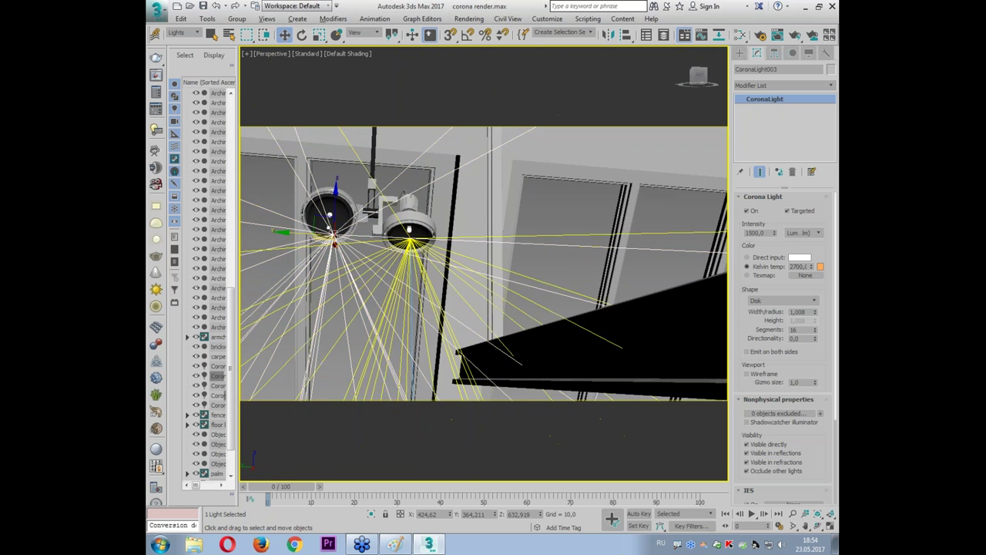
- Move CoronaLight003 into the second lamp head and select both disk lights
{"action": "key", "text": "alt+w"}
{"action": "left_click", "coordinate": [640, 130]}
{"action": "key", "text": "z"}
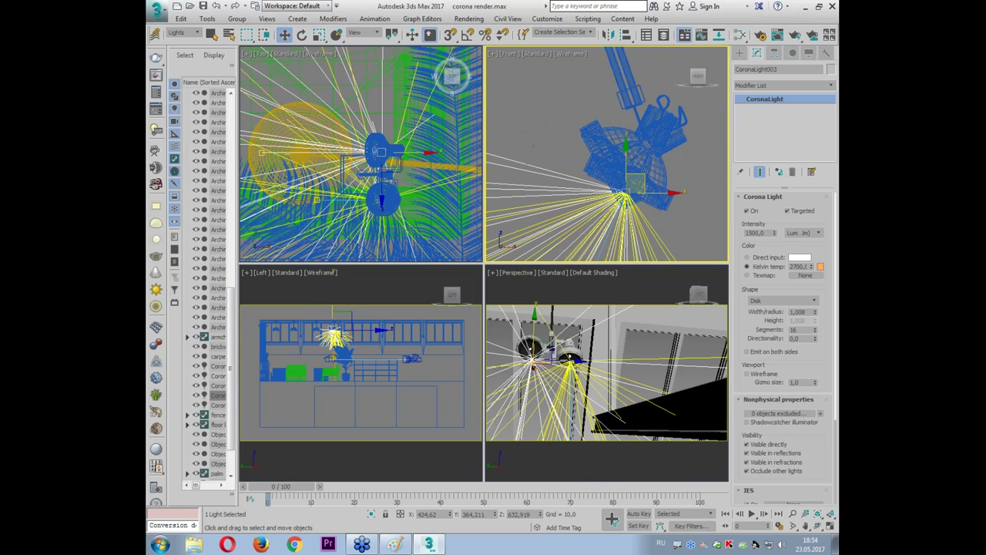
{"action": "left_click_drag", "start_coordinate": [648, 182], "coordinate": [625, 162]}
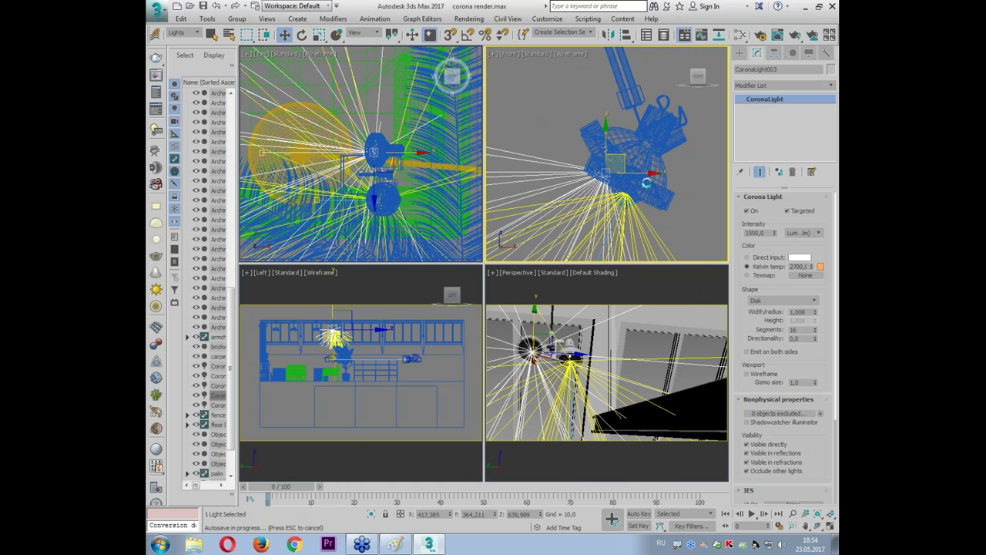
{"action": "scroll", "coordinate": [647, 183], "scroll_direction": "down", "scroll_amount": 2}
{"action": "scroll", "coordinate": [636, 192], "scroll_direction": "down", "scroll_amount": 2}
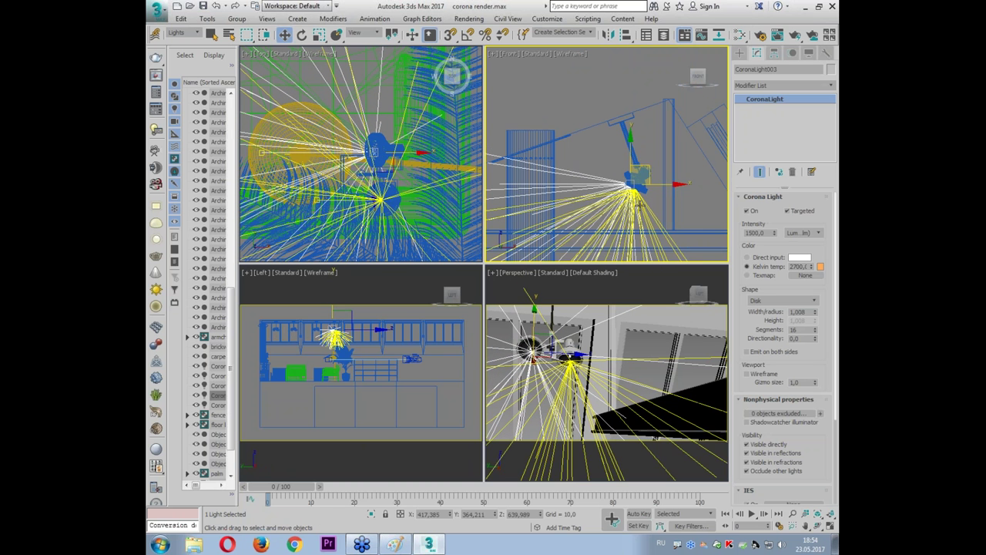
{"action": "left_click", "coordinate": [218, 375], "text": "ctrl"}
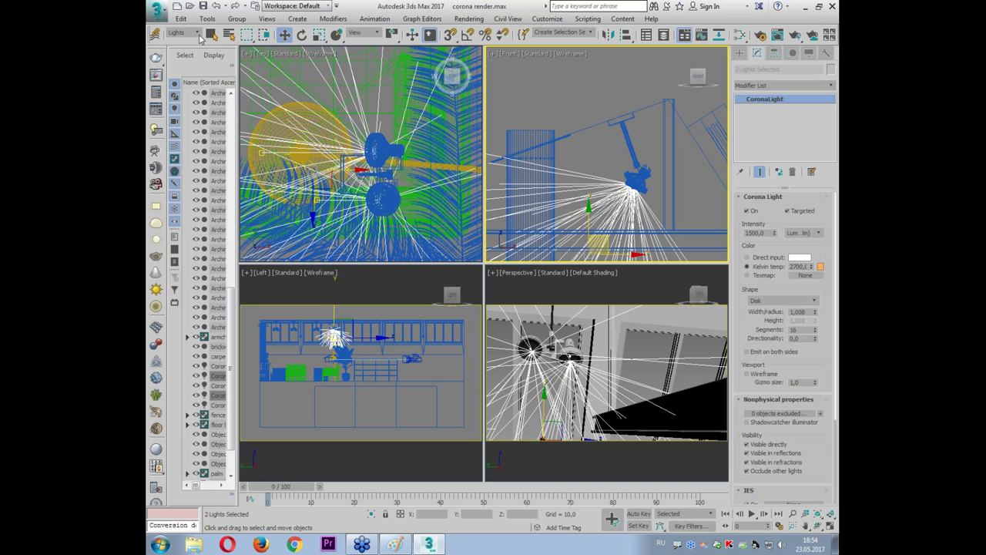
- Set the Selection Filter to All and isolate the lamp fixture with its two disk lights
{"action": "left_click", "coordinate": [199, 39]}
{"action": "left_click", "coordinate": [178, 43]}
{"action": "left_click", "coordinate": [633, 158], "text": "ctrl"}
{"action": "right_click", "coordinate": [704, 167]}
{"action": "left_click", "coordinate": [736, 83]}
- Orbit the maximised Perspective view around the isolated lamp and select one disk light
{"action": "left_click", "coordinate": [627, 273]}
{"action": "key", "text": "alt+w"}
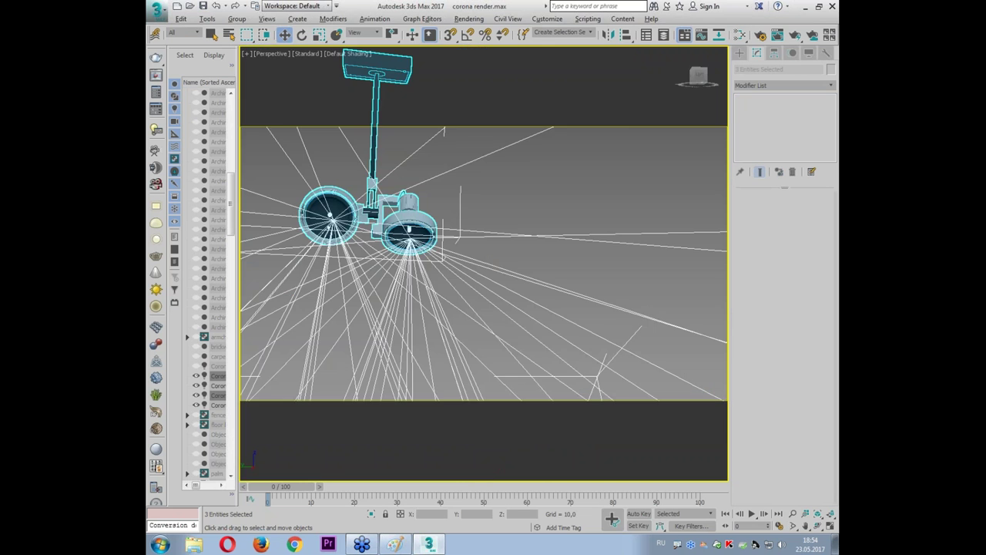
{"action": "scroll", "coordinate": [609, 267], "scroll_direction": "down", "scroll_amount": 5}
{"action": "middle_click_drag", "start_coordinate": [609, 267], "coordinate": [556, 269], "text": "alt"}
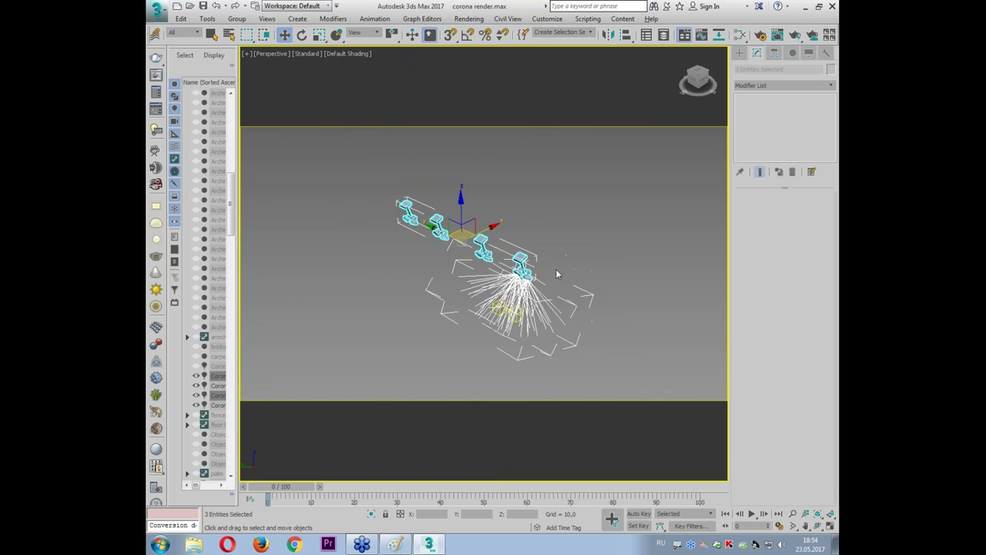
{"action": "scroll", "coordinate": [555, 269], "scroll_direction": "up", "scroll_amount": 8}
{"action": "scroll", "coordinate": [515, 257], "scroll_direction": "down", "scroll_amount": 5}
{"action": "scroll", "coordinate": [515, 257], "scroll_direction": "up", "scroll_amount": 2}
{"action": "scroll", "coordinate": [514, 258], "scroll_direction": "up", "scroll_amount": 2}
{"action": "left_click", "coordinate": [513, 256]}
{"action": "mouse_move", "coordinate": [513, 257]}
{"action": "middle_mouse_down", "text": "alt"}
{"action": "mouse_move", "coordinate": [590, 310]}
{"action": "mouse_move", "coordinate": [495, 248]}
{"action": "mouse_move", "coordinate": [476, 298]}
{"action": "middle_mouse_up", "text": "alt"}
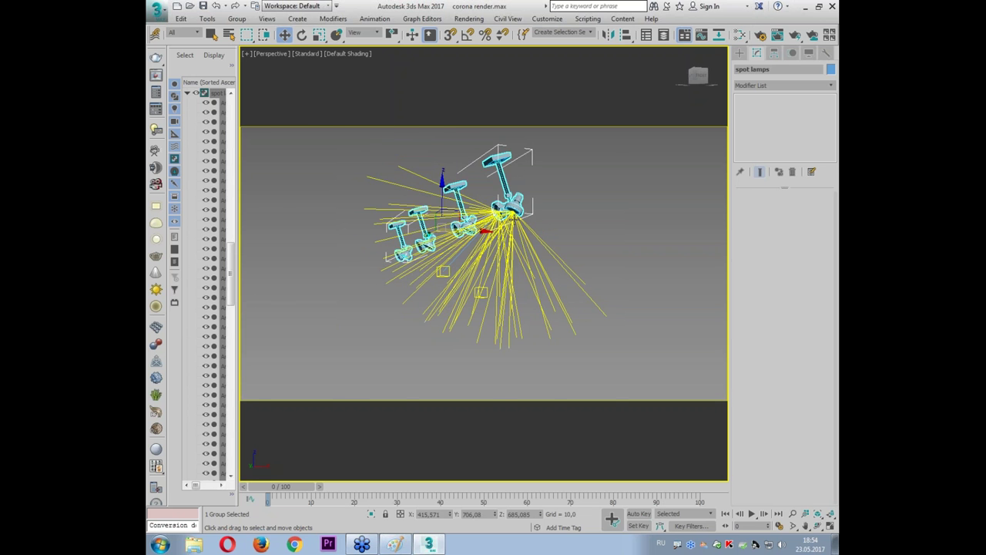
{"action": "left_click", "coordinate": [515, 219]}
{"action": "scroll", "coordinate": [520, 217], "scroll_direction": "up", "scroll_amount": 2}
{"action": "scroll", "coordinate": [527, 216], "scroll_direction": "up", "scroll_amount": 2}
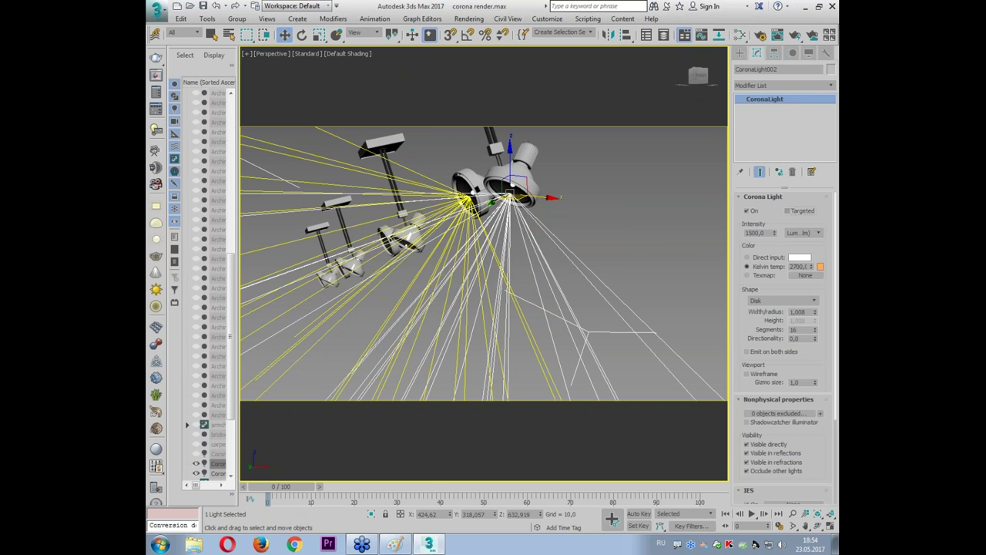
- Turn off the light's refraction visibility and Occlude other lights, then browse for an IES file
{"action": "scroll", "coordinate": [742, 334], "scroll_direction": "down", "scroll_amount": 2}
{"action": "scroll", "coordinate": [759, 339], "scroll_direction": "down", "scroll_amount": 2}
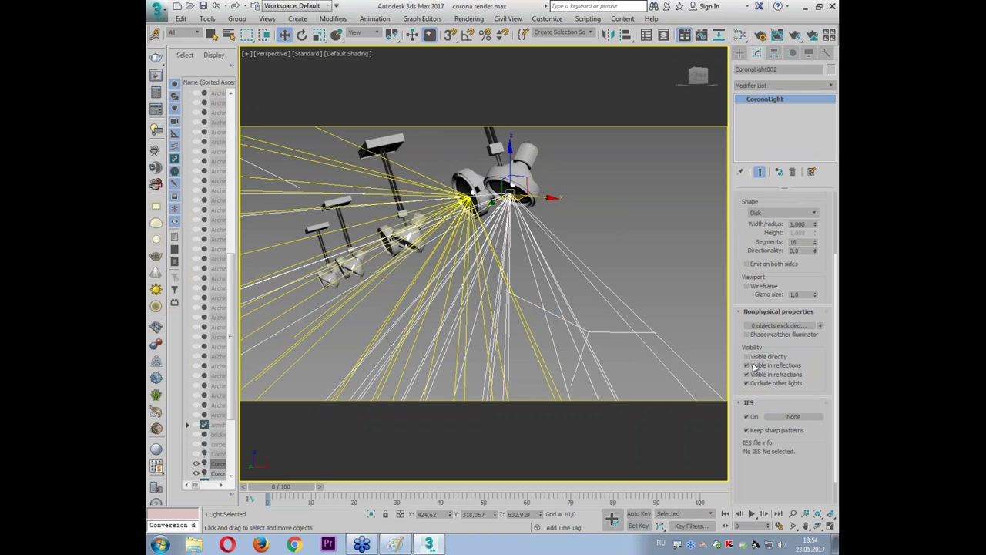
{"action": "left_click", "coordinate": [753, 373]}
{"action": "left_click", "coordinate": [752, 383]}
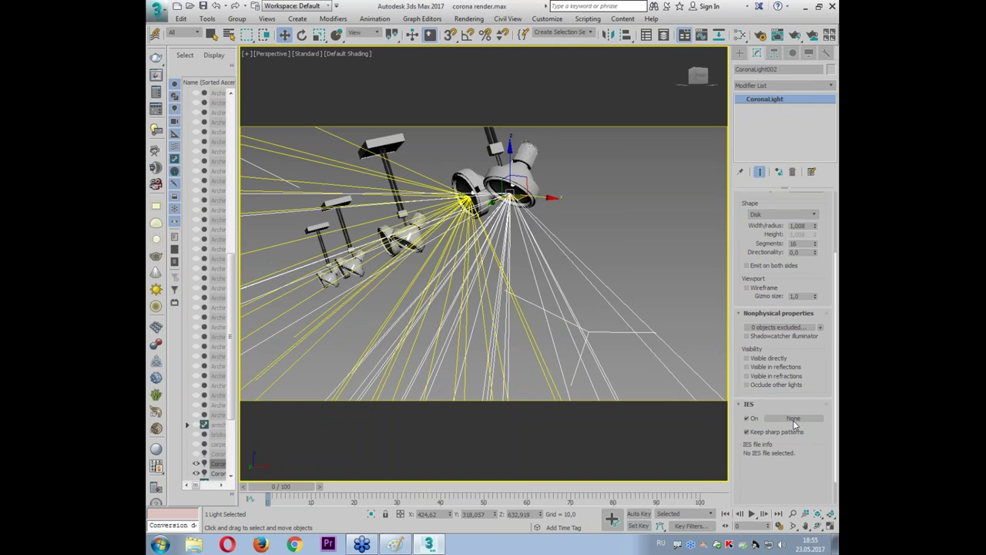
{"action": "left_click", "coordinate": [794, 419]}
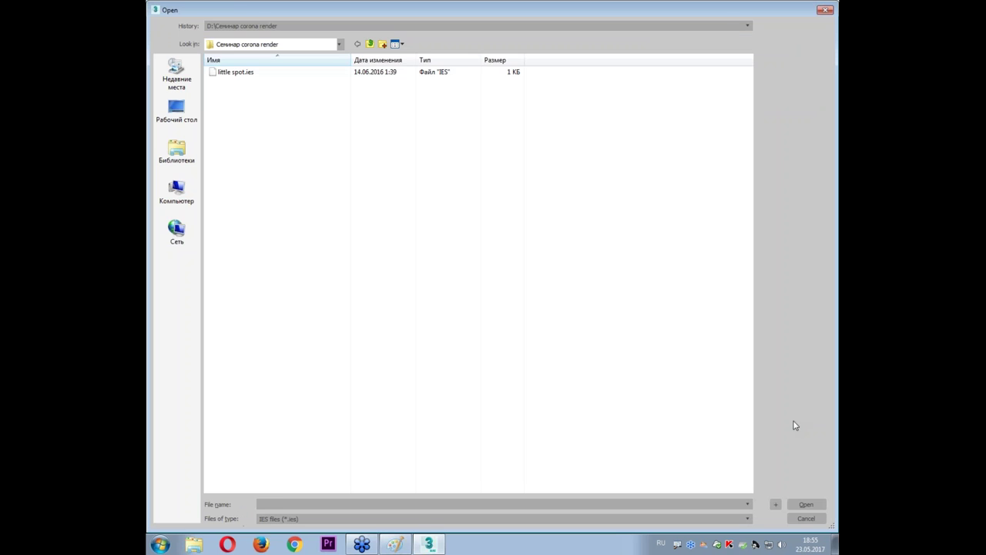
- Load little spot.ies as the light's IES profile and zoom in on the spotlight
{"action": "left_click", "coordinate": [228, 75]}
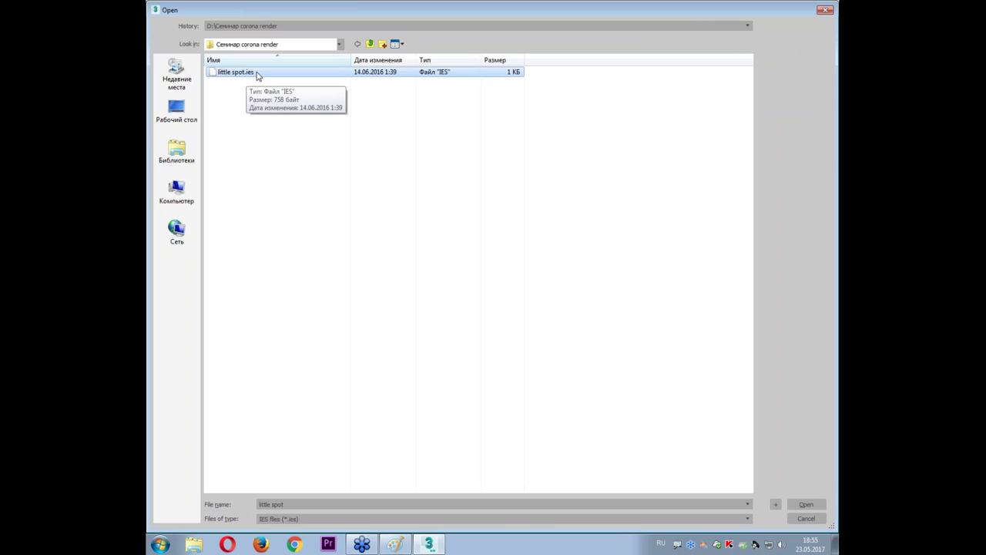
{"action": "mouse_move", "coordinate": [236, 74]}
{"action": "double_click", "coordinate": [236, 72]}
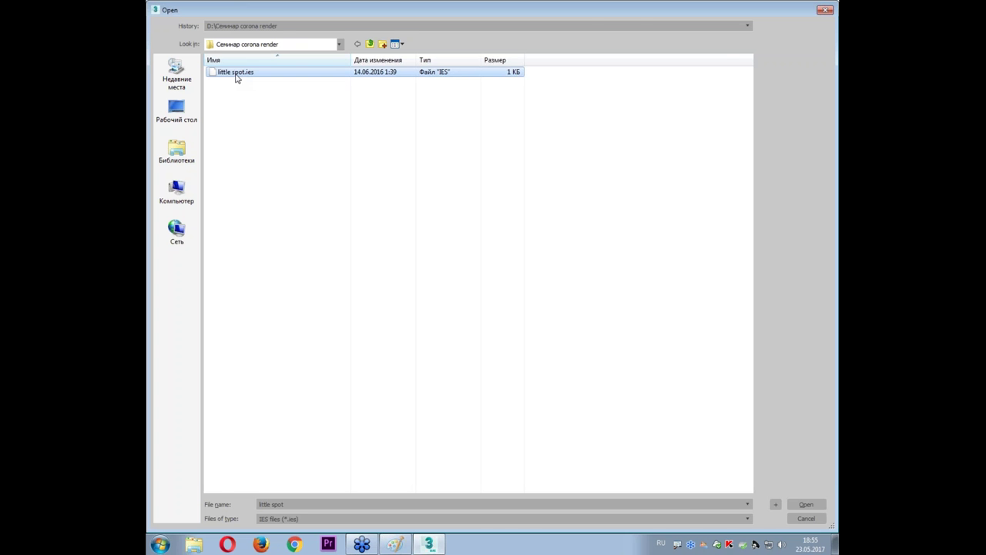
{"action": "scroll", "coordinate": [525, 196], "scroll_direction": "up", "scroll_amount": 3}
{"action": "scroll", "coordinate": [532, 189], "scroll_direction": "up", "scroll_amount": 3}
{"action": "scroll", "coordinate": [551, 176], "scroll_direction": "up", "scroll_amount": 3}
{"action": "mouse_move", "coordinate": [557, 172]}
{"action": "middle_mouse_down"}
{"action": "mouse_move", "coordinate": [624, 255]}
{"action": "mouse_move", "coordinate": [321, 278]}
{"action": "mouse_move", "coordinate": [328, 289]}
{"action": "middle_mouse_up"}
- Rotate CoronaLight003 in the Front view to match the lamp's tilt
{"action": "key", "text": "alt+w"}
{"action": "scroll", "coordinate": [588, 187], "scroll_direction": "up", "scroll_amount": 3}
{"action": "scroll", "coordinate": [608, 144], "scroll_direction": "up", "scroll_amount": 3}
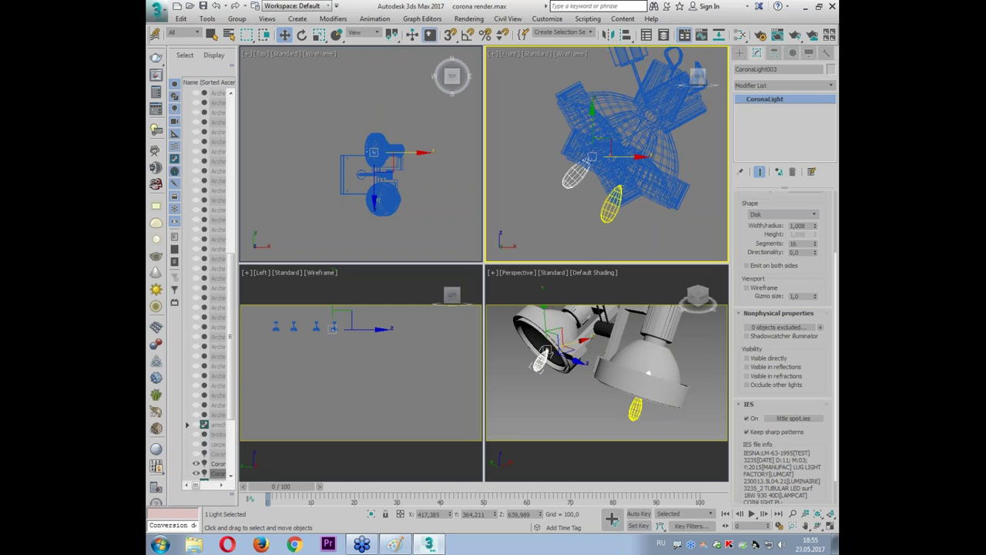
{"action": "key", "text": "e"}
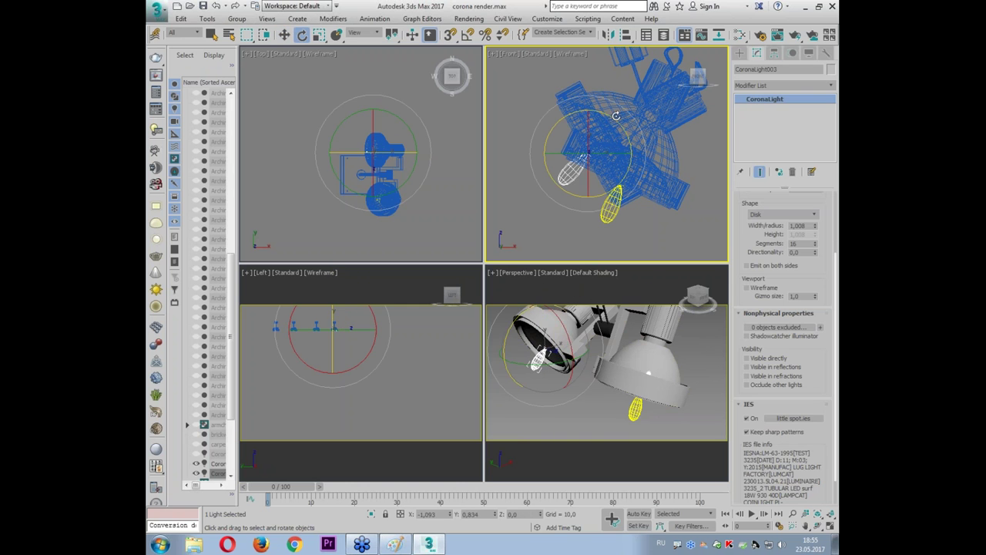
{"action": "left_click_drag", "start_coordinate": [619, 124], "coordinate": [611, 216]}
- Check the rotated light in Perspective and nudge it into the lower lamp opening
{"action": "right_click", "coordinate": [385, 193]}
{"action": "right_click", "coordinate": [511, 337]}
{"action": "key", "text": "alt+w"}
{"action": "mouse_move", "coordinate": [443, 273]}
{"action": "middle_mouse_down", "text": "alt"}
{"action": "mouse_move", "coordinate": [446, 260]}
{"action": "mouse_move", "coordinate": [435, 266]}
{"action": "middle_mouse_up", "text": "alt"}
{"action": "key", "text": "alt+w"}
{"action": "key", "text": "w"}
{"action": "left_click_drag", "start_coordinate": [607, 141], "coordinate": [604, 141]}
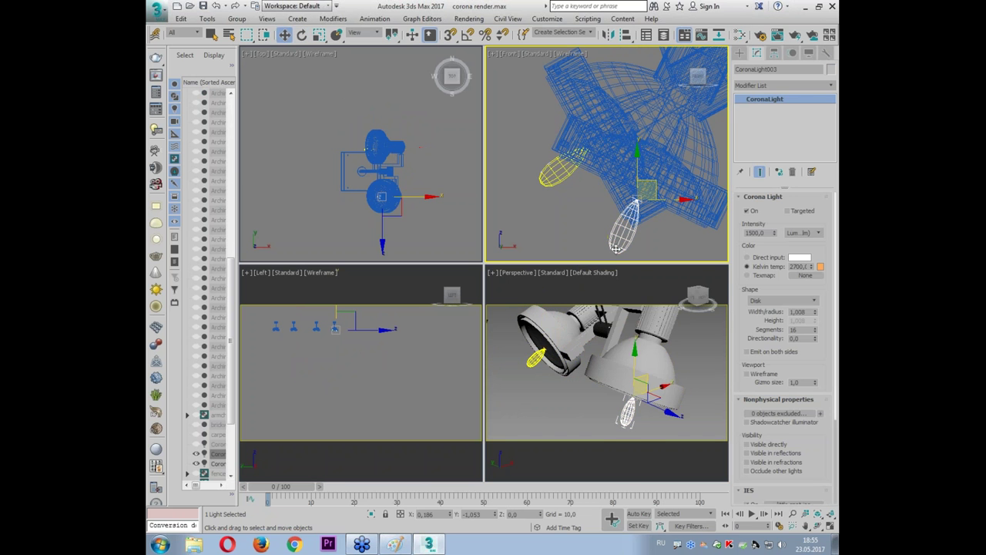
- Set the Selection Filter to Lights and box-select the fixture's two disk lights
{"action": "left_click", "coordinate": [585, 221]}
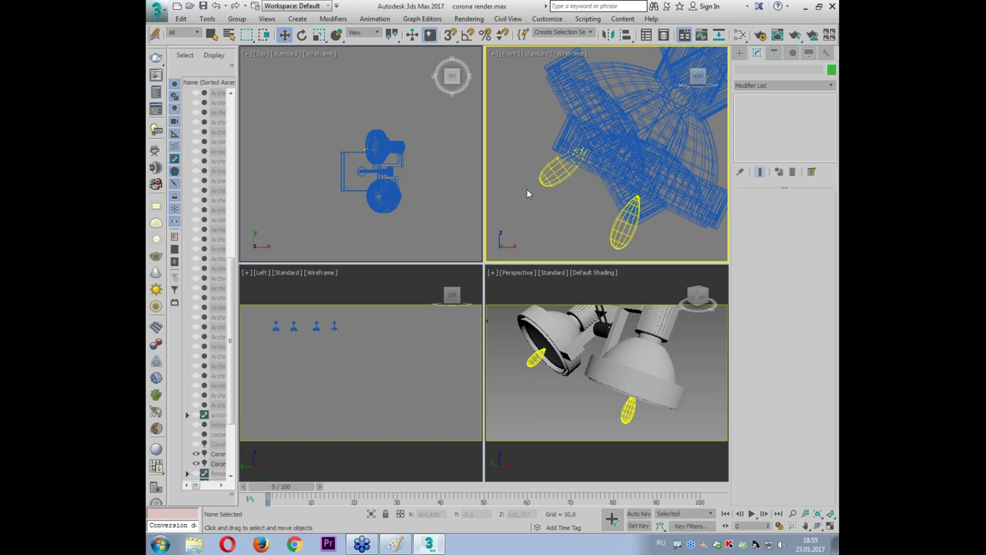
{"action": "left_click", "coordinate": [185, 33]}
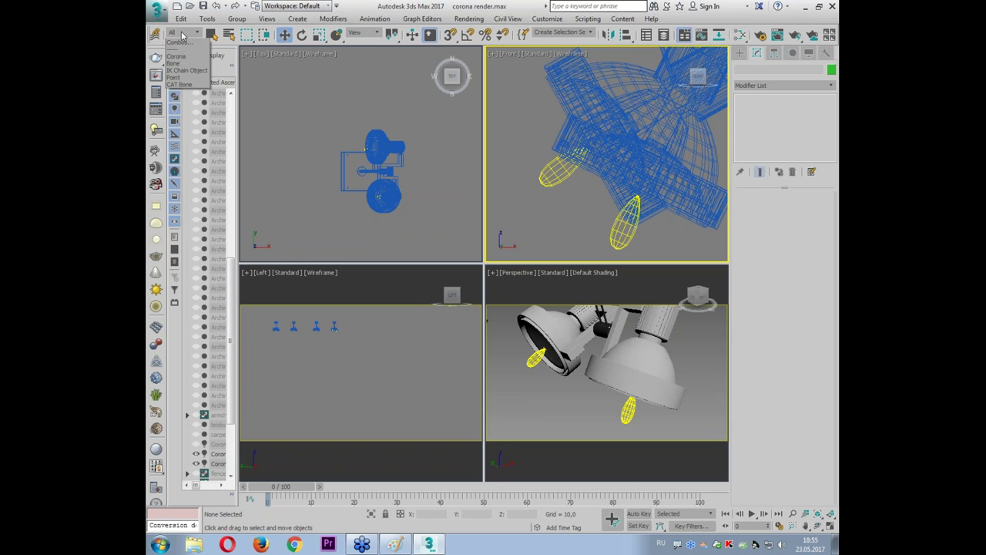
{"action": "left_click", "coordinate": [177, 70]}
{"action": "left_click_drag", "start_coordinate": [290, 88], "coordinate": [392, 198]}
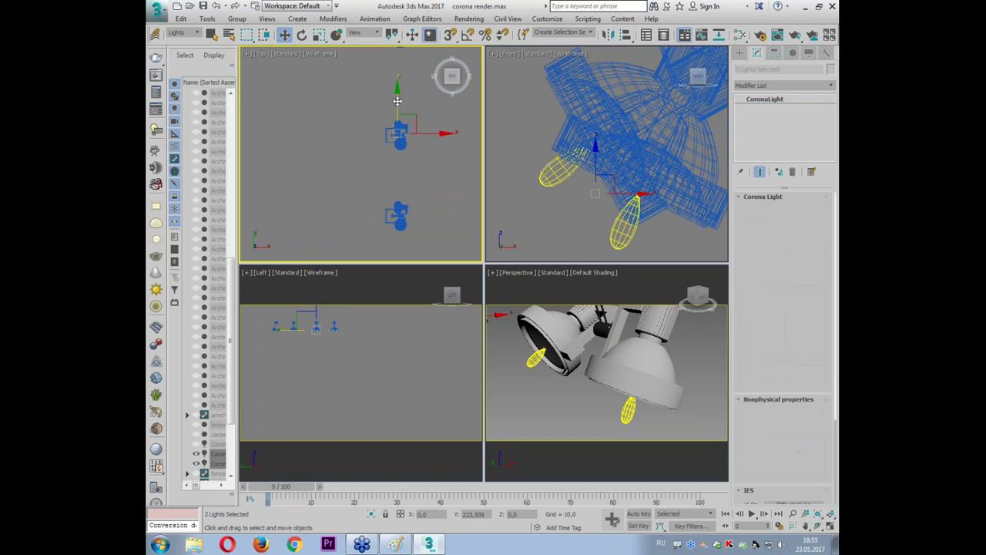
- Make three instanced copies of the light pair in the neighbouring ceiling spot lamps
{"action": "left_click_drag", "start_coordinate": [407, 181], "coordinate": [403, 112], "text": "shift"}
{"action": "left_click", "coordinate": [493, 318]}
{"action": "mouse_move", "coordinate": [429, 199]}
{"action": "left_mouse_down"}
{"action": "mouse_move", "coordinate": [400, 225]}
{"action": "mouse_move", "coordinate": [399, 129]}
{"action": "left_mouse_up"}
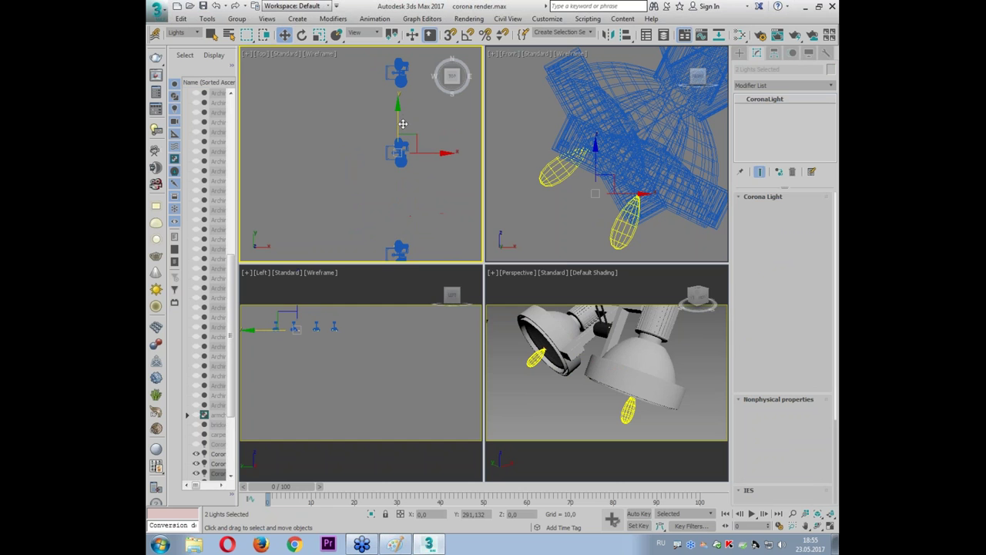
{"action": "left_click", "coordinate": [494, 318]}
{"action": "left_click_drag", "start_coordinate": [401, 135], "coordinate": [403, 204]}
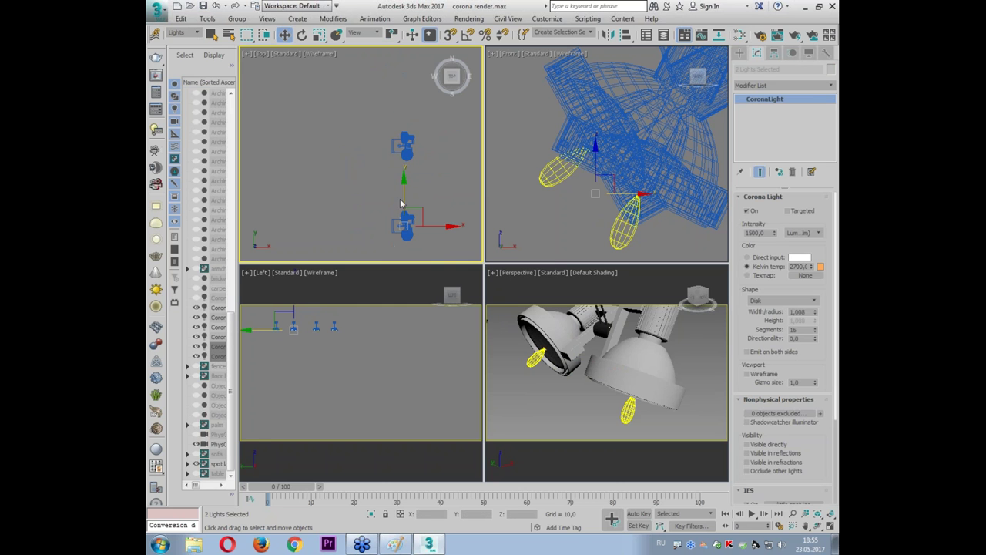
{"action": "left_click_drag", "start_coordinate": [405, 119], "coordinate": [405, 121], "text": "shift"}
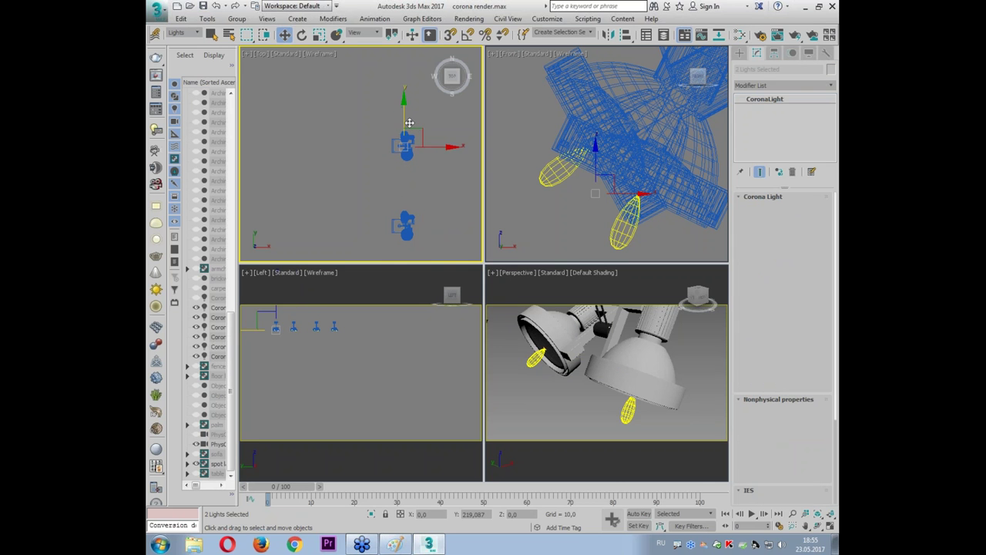
{"action": "left_click", "coordinate": [494, 318]}
{"action": "key", "text": "alt+w"}
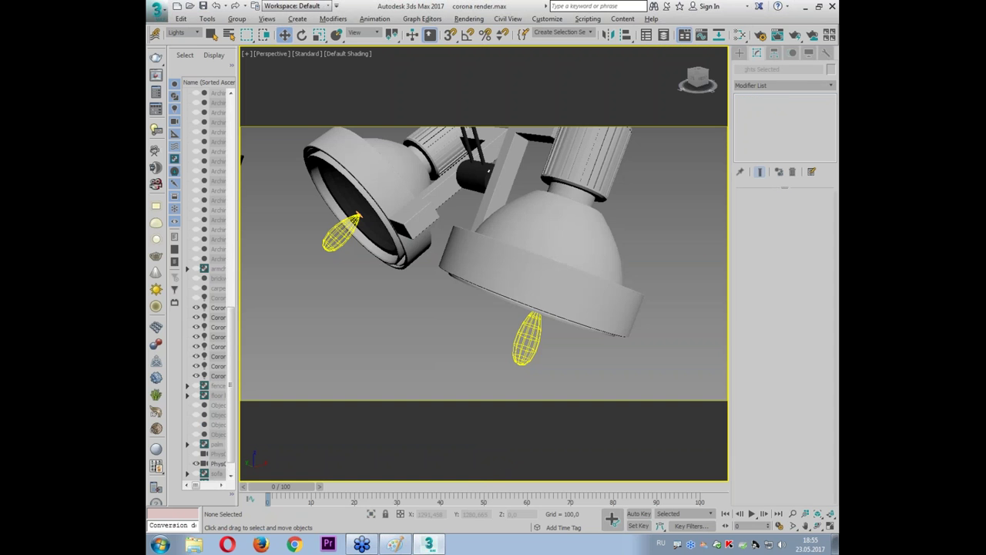
{"action": "scroll", "coordinate": [400, 305], "scroll_direction": "down", "scroll_amount": 1}
{"action": "scroll", "coordinate": [386, 310], "scroll_direction": "down", "scroll_amount": 10}
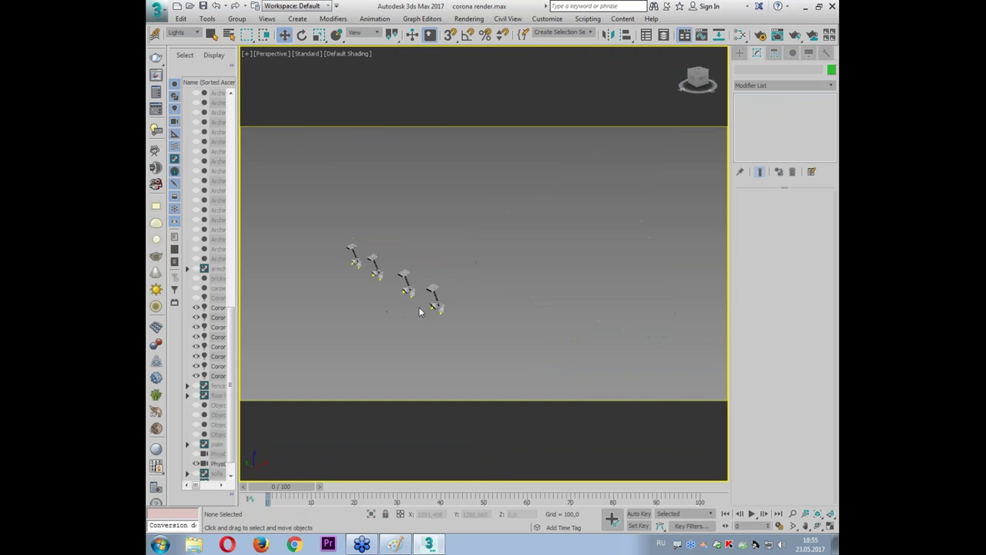
- In the camera view, set a lamp light's intensity to 50 Candela
{"action": "mouse_move", "coordinate": [368, 303]}
{"action": "middle_mouse_down", "text": "alt"}
{"action": "mouse_move", "coordinate": [452, 278]}
{"action": "mouse_move", "coordinate": [395, 275]}
{"action": "middle_mouse_up", "text": "alt"}
{"action": "key", "text": "c"}
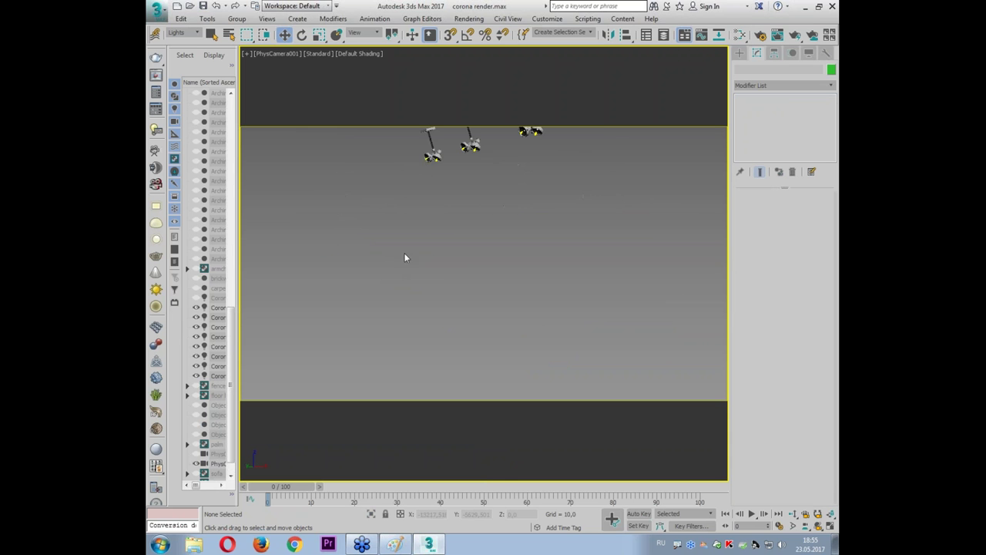
{"action": "left_click", "coordinate": [433, 154]}
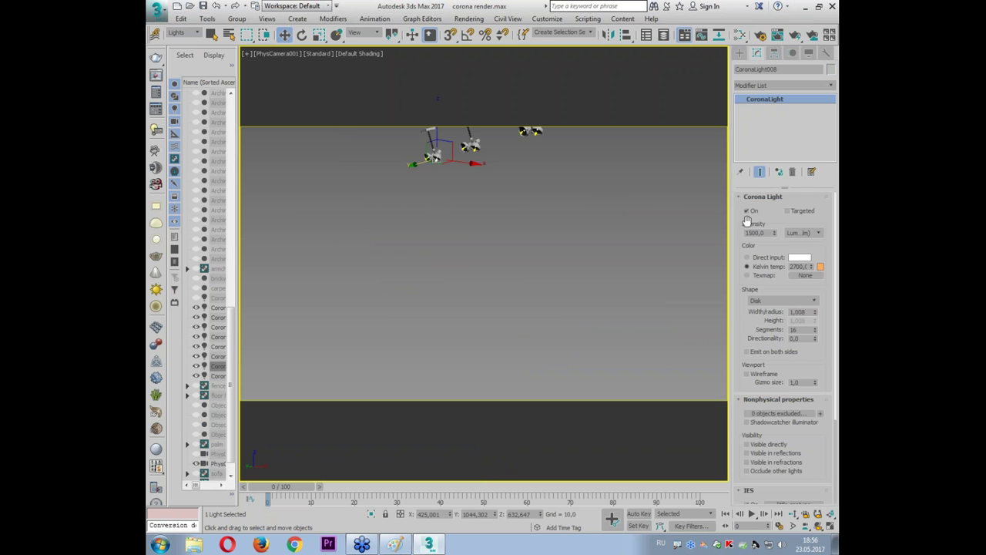
{"action": "left_click", "coordinate": [808, 232]}
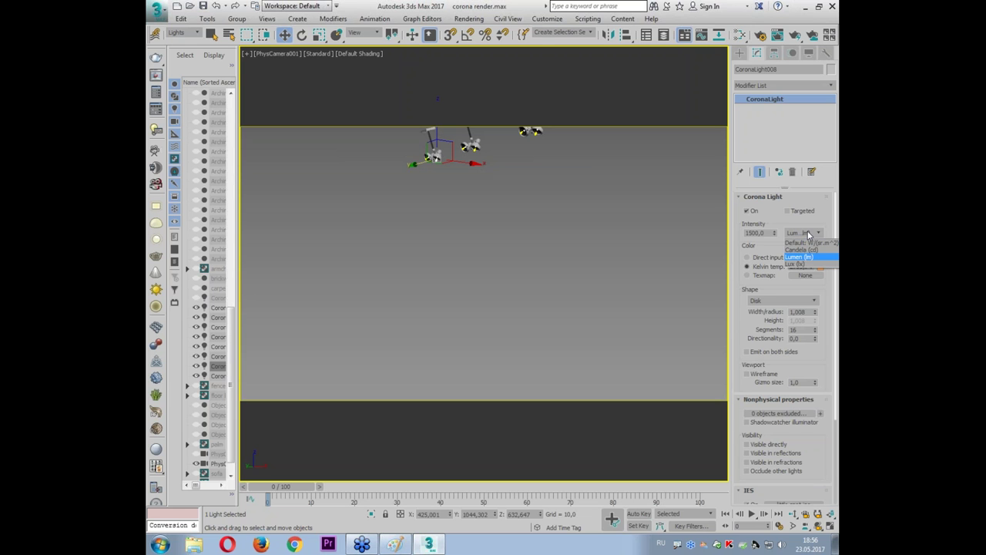
{"action": "left_click", "coordinate": [813, 251]}
{"action": "double_click", "coordinate": [769, 234]}
{"action": "type", "text": "50"}
{"action": "key", "text": "Return"}
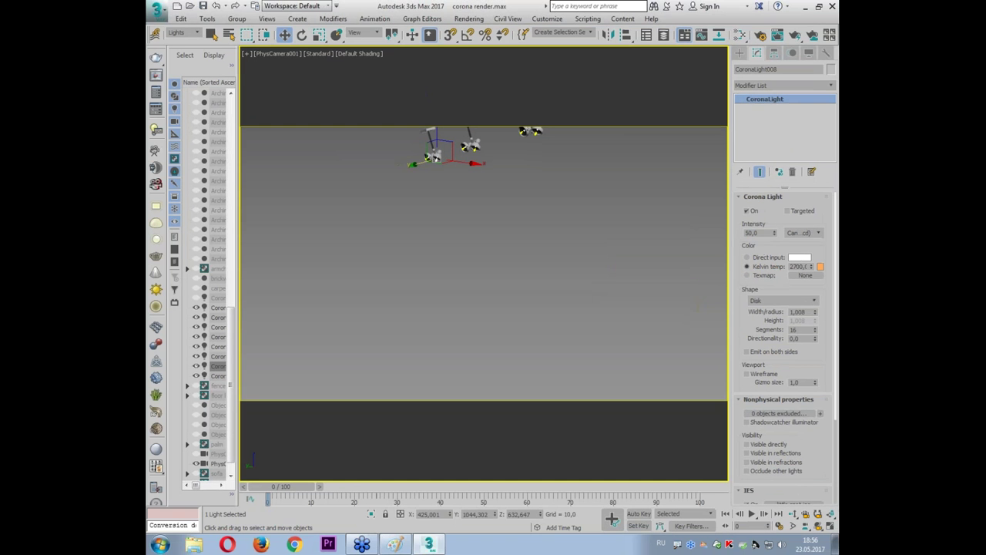
- Set the light's Kelvin colour temperature to 4200 K
{"action": "key", "text": "Tab"}
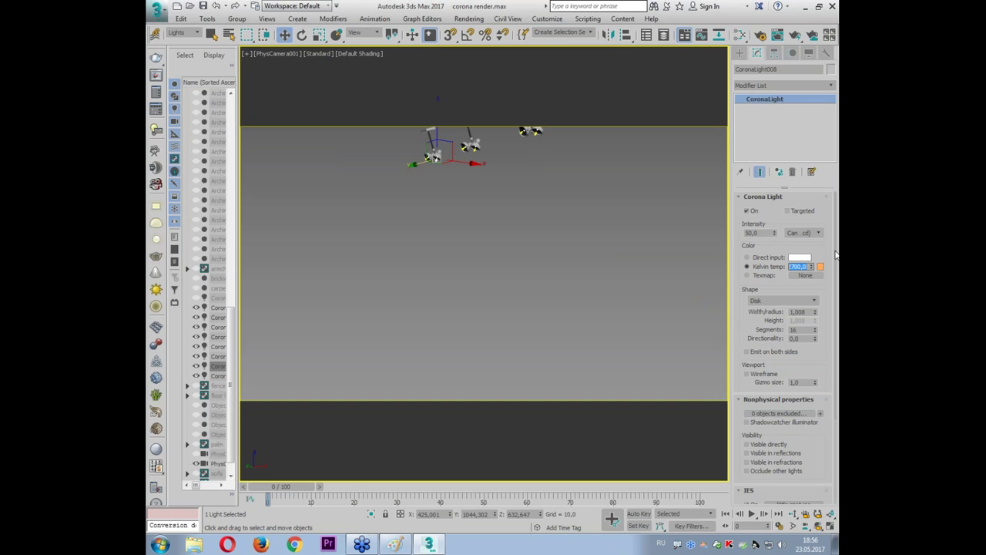
{"action": "type", "text": "500"}
{"action": "key", "text": "Return"}
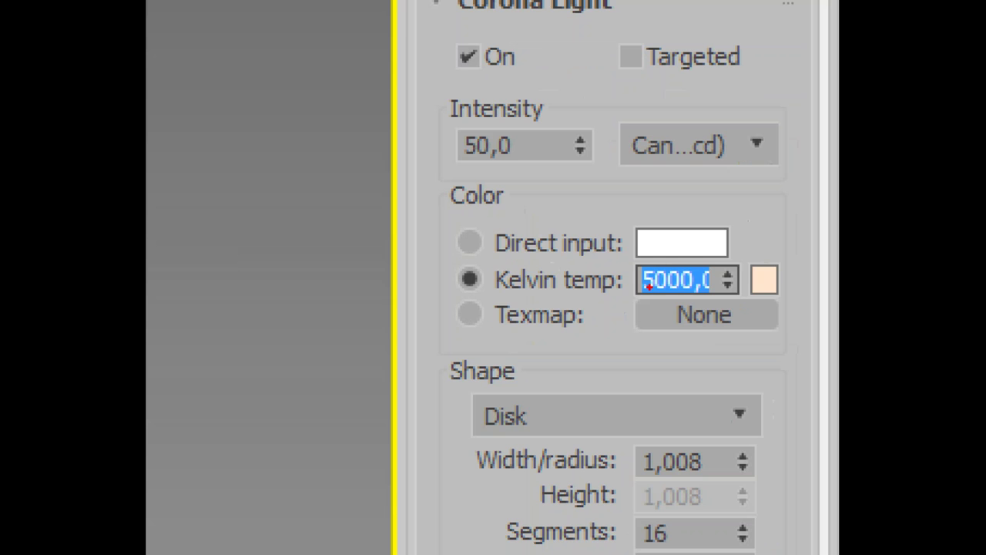
{"action": "left_click_drag", "start_coordinate": [427, 303], "coordinate": [754, 289]}
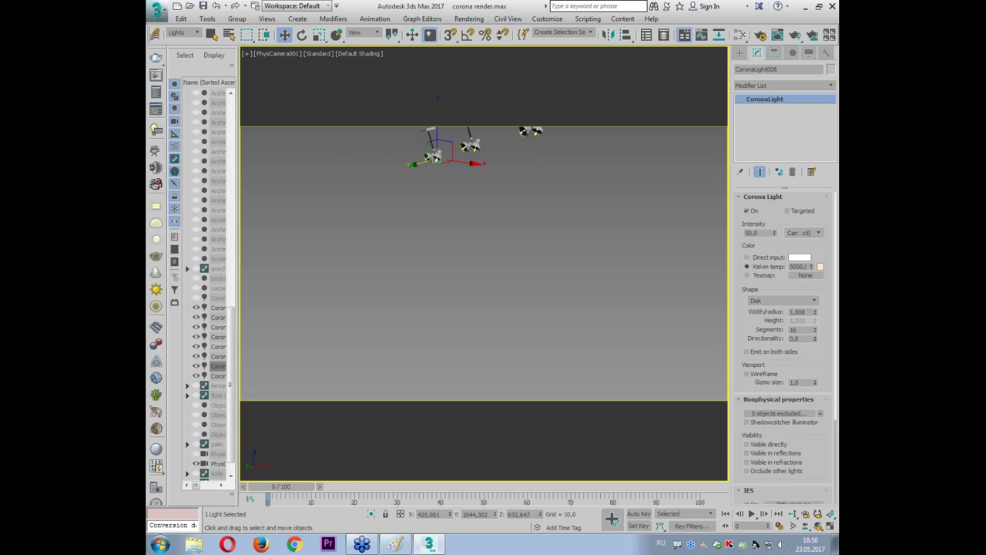
{"action": "double_click", "coordinate": [800, 266]}
{"action": "type", "text": "4200"}
{"action": "key", "text": "Return"}
{"action": "left_click", "coordinate": [790, 266]}
- Deselect the light, unhide all attic objects, and launch a Corona production render of the night scene
{"action": "left_click", "coordinate": [576, 178]}
{"action": "right_click", "coordinate": [661, 177]}
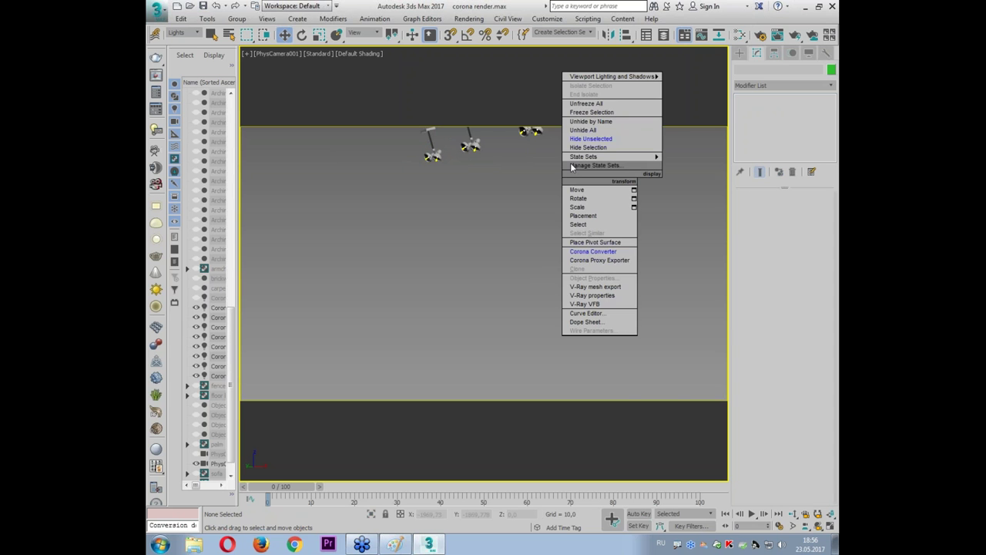
{"action": "left_click", "coordinate": [584, 130]}
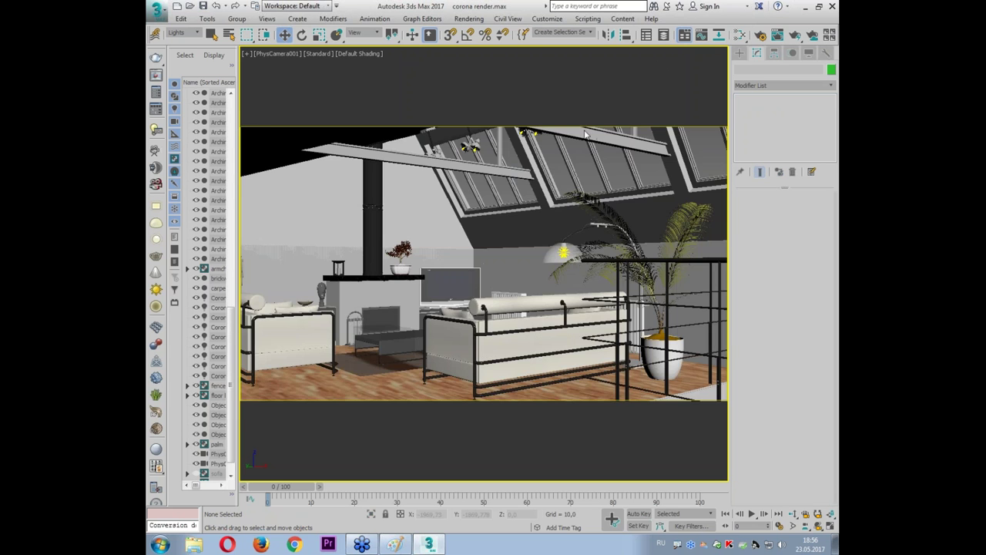
{"action": "left_click", "coordinate": [795, 36]}
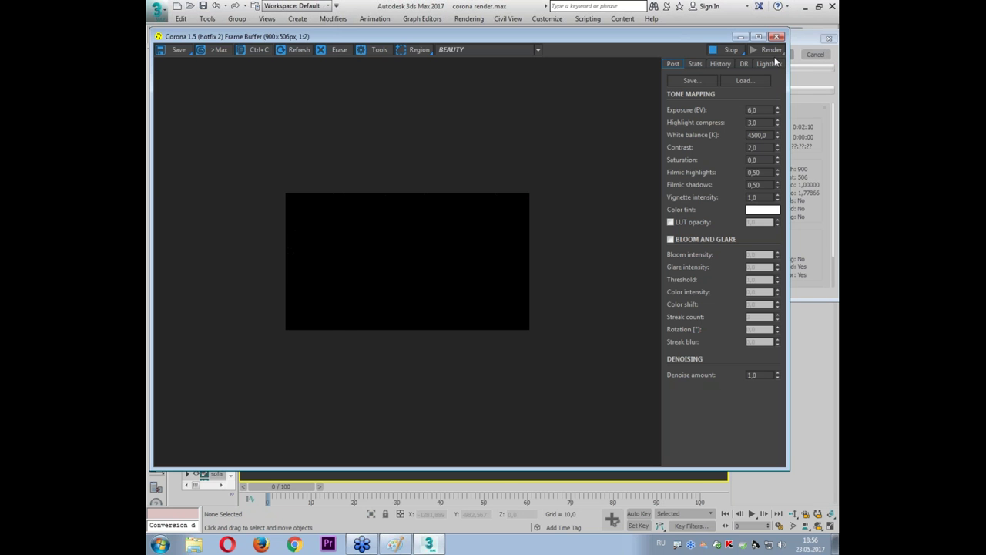
{"action": "scroll", "coordinate": [443, 246], "scroll_direction": "up", "scroll_amount": 1}
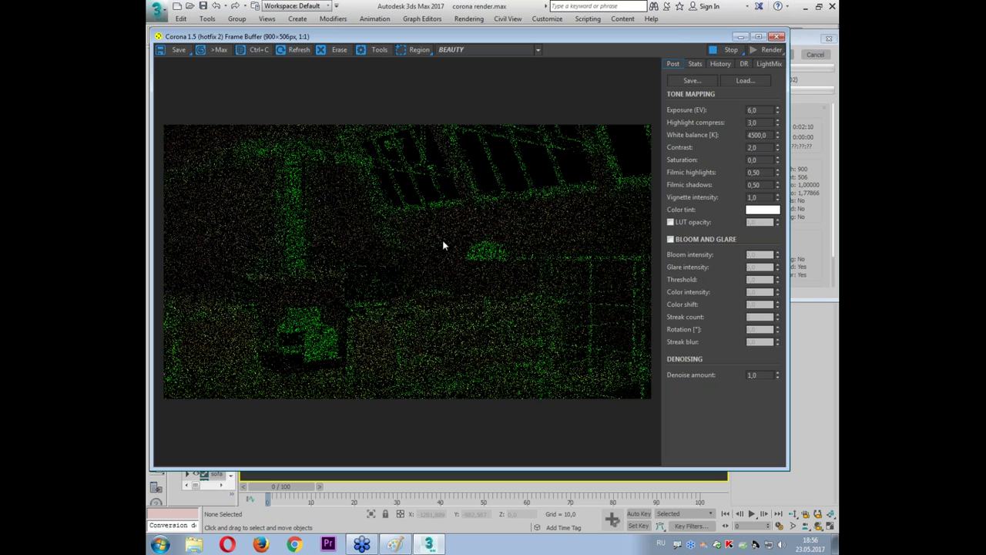
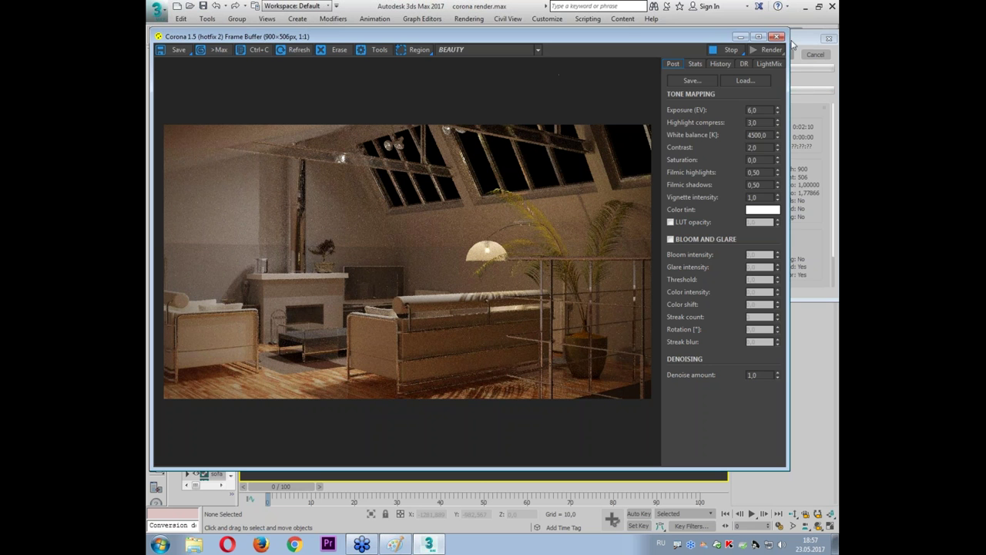
- Cancel the night render, close the frame buffer, and select the floor lamp and ceiling lights
{"action": "left_click", "coordinate": [815, 54]}
{"action": "left_click", "coordinate": [778, 36]}
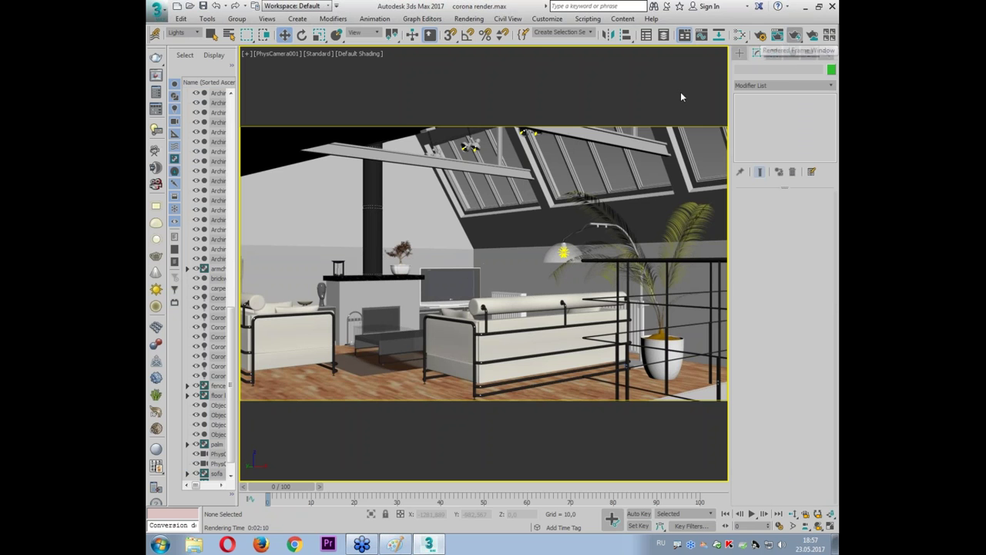
{"action": "left_click", "coordinate": [563, 252]}
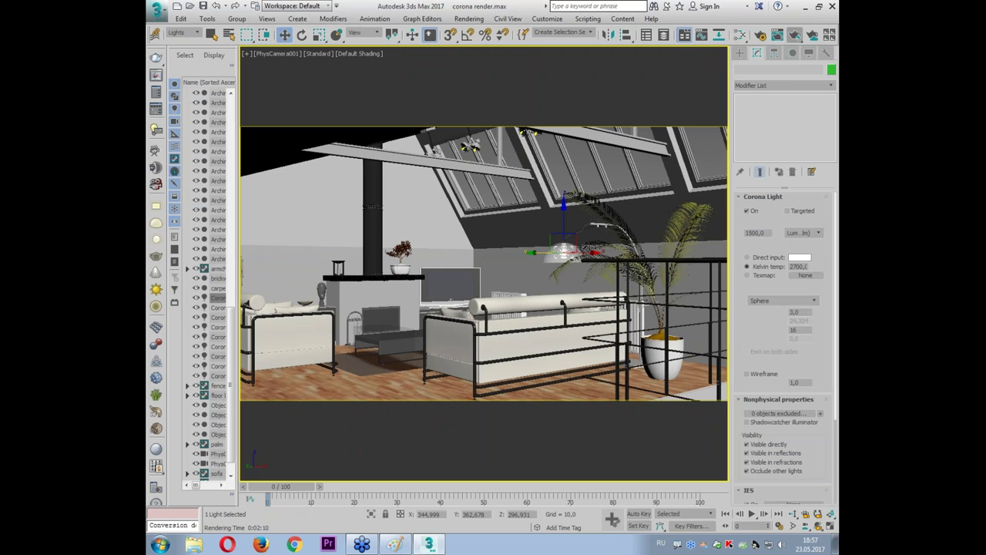
{"action": "left_click", "coordinate": [573, 148]}
- Clear the light selection and bring up Environment and Effects with the 8 key
{"action": "left_click", "coordinate": [643, 168]}
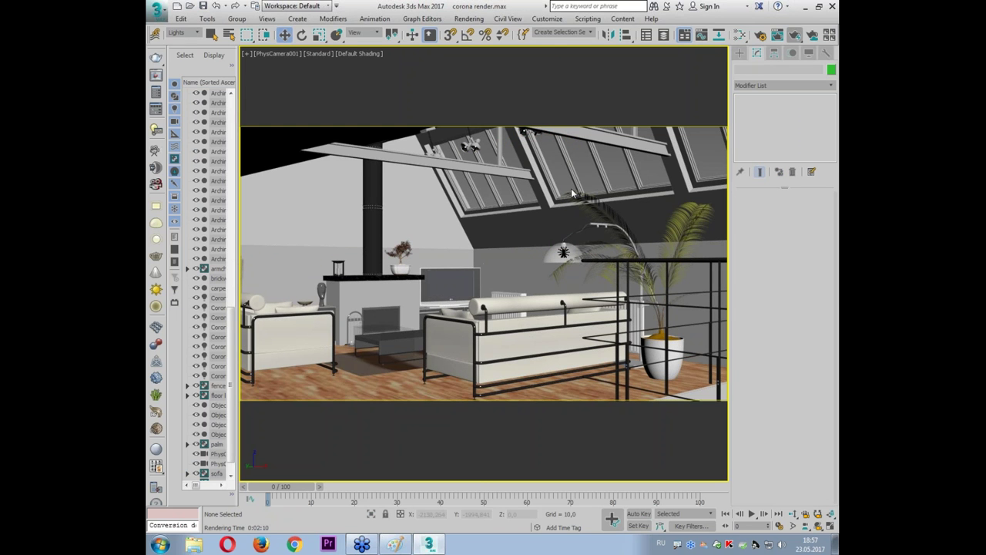
{"action": "left_click_drag", "start_coordinate": [447, 160], "coordinate": [419, 272]}
{"action": "left_click_drag", "start_coordinate": [539, 150], "coordinate": [570, 289]}
{"action": "key", "text": "Escape"}
{"action": "key", "text": "8"}
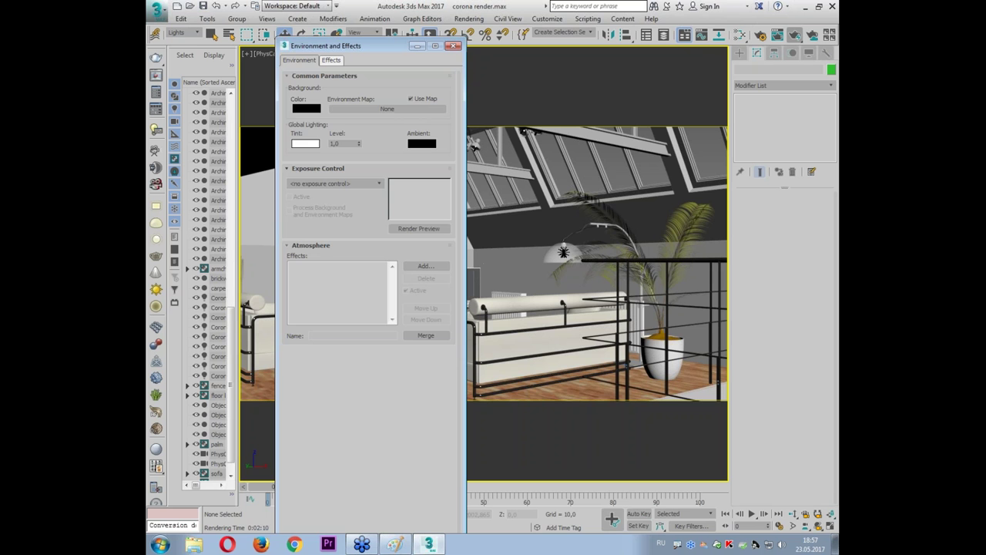
- Start a Bitmap environment map and browse to the Семинар corona render folder
{"action": "left_click", "coordinate": [396, 107]}
{"action": "double_click", "coordinate": [336, 87]}
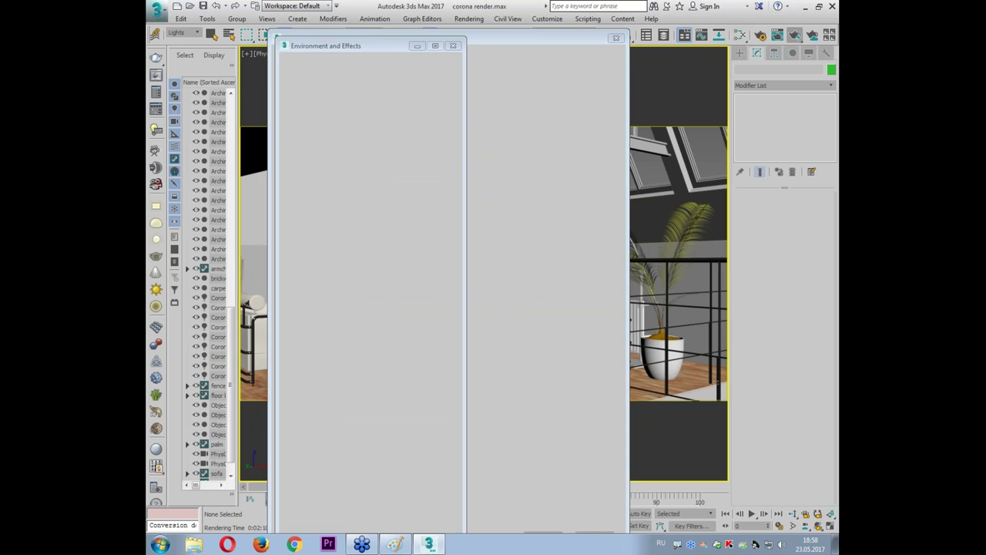
{"action": "left_click", "coordinate": [316, 26]}
{"action": "left_click", "coordinate": [308, 43]}
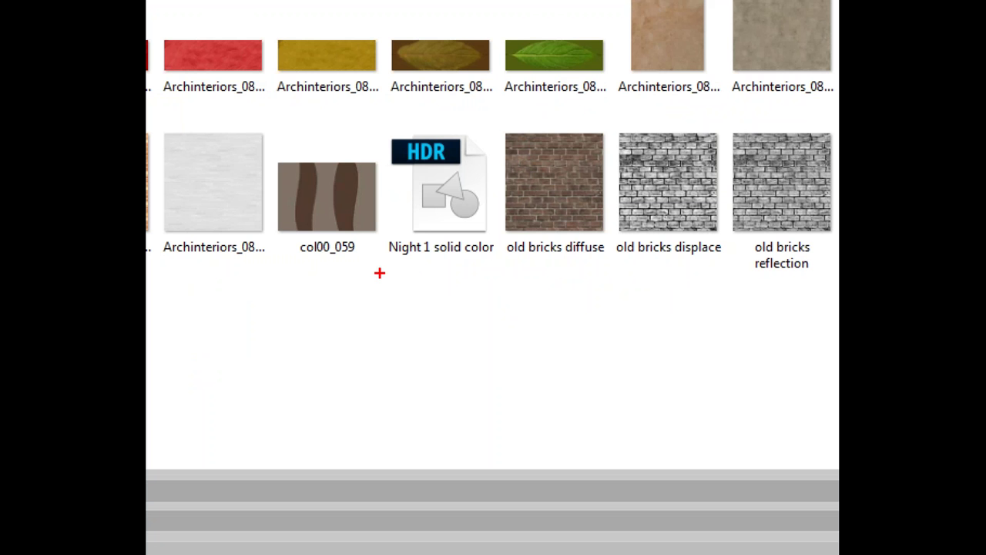
{"action": "mouse_move", "coordinate": [379, 273]}
{"action": "left_mouse_down"}
{"action": "mouse_move", "coordinate": [386, 221]}
{"action": "mouse_move", "coordinate": [403, 259]}
{"action": "left_mouse_up"}
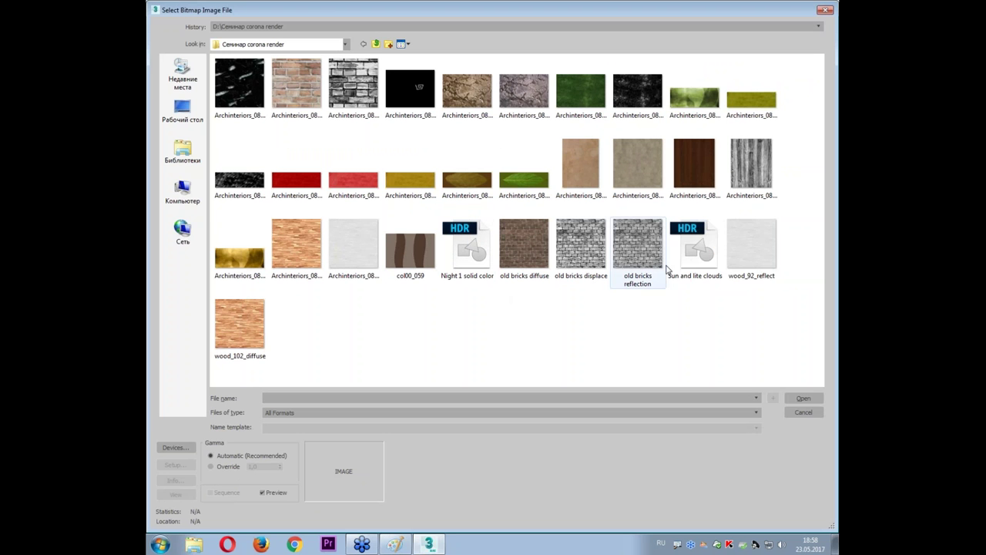
- Preview the Sun and lite clouds and Night 1 solid color HDR images
{"action": "left_click", "coordinate": [690, 258]}
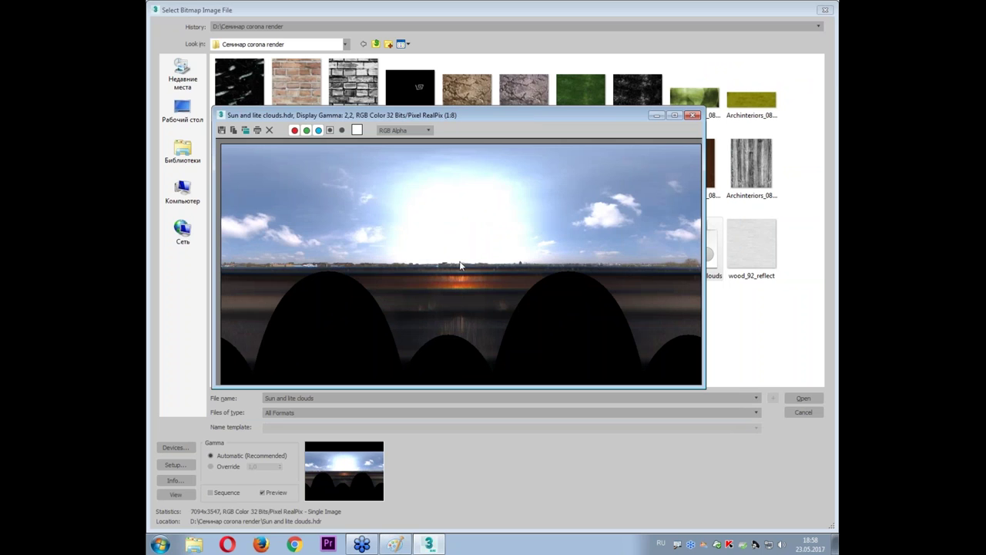
{"action": "left_click_drag", "start_coordinate": [463, 266], "coordinate": [402, 264]}
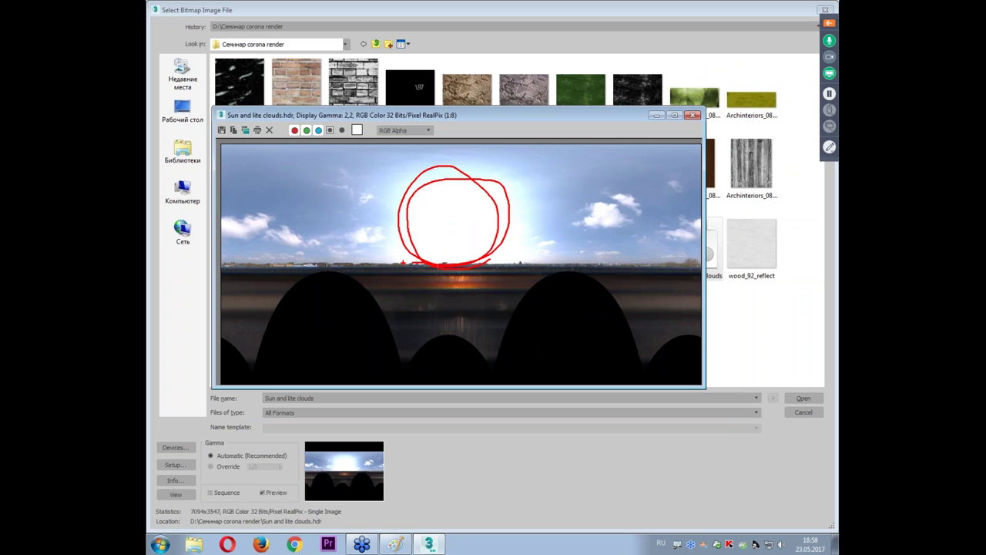
{"action": "key", "text": "Escape"}
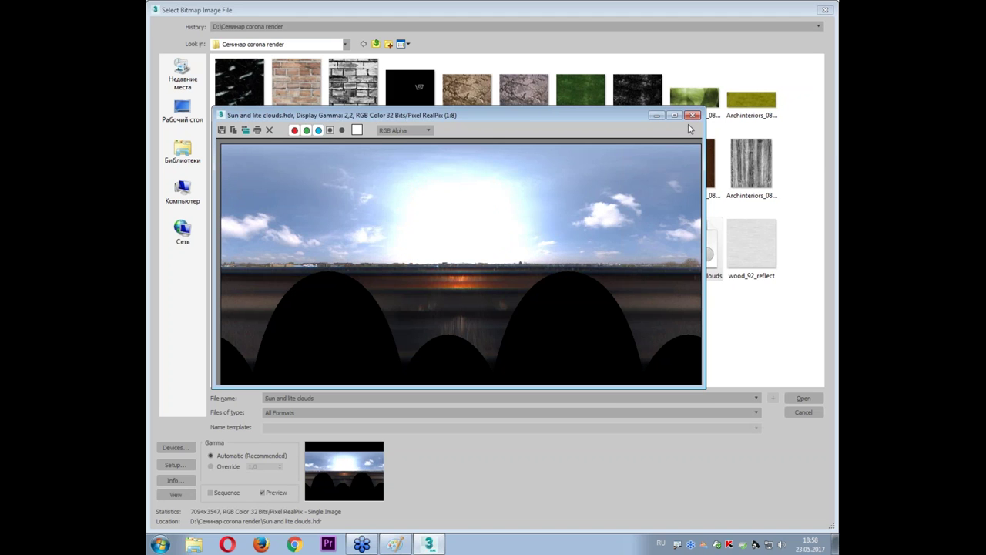
{"action": "left_click", "coordinate": [693, 115]}
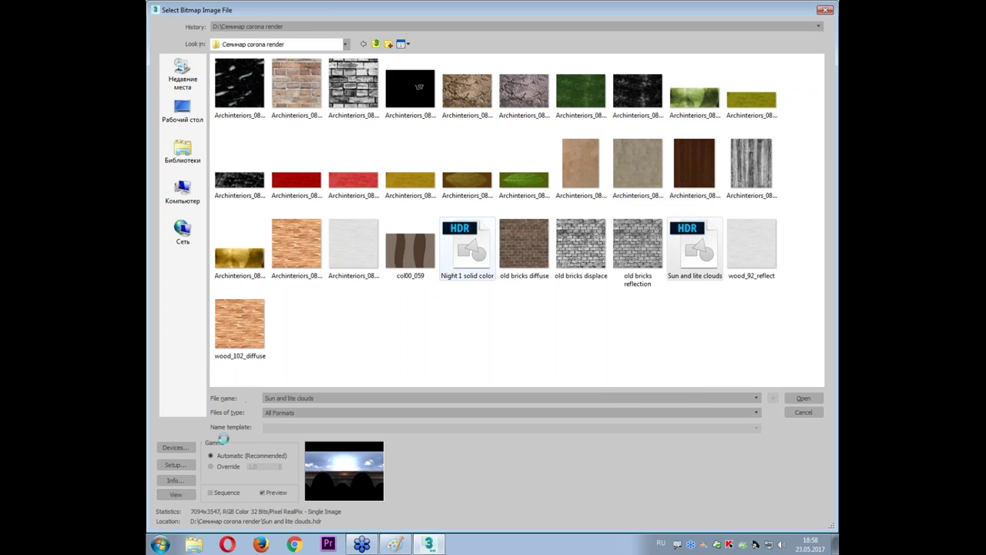
{"action": "left_click", "coordinate": [176, 495]}
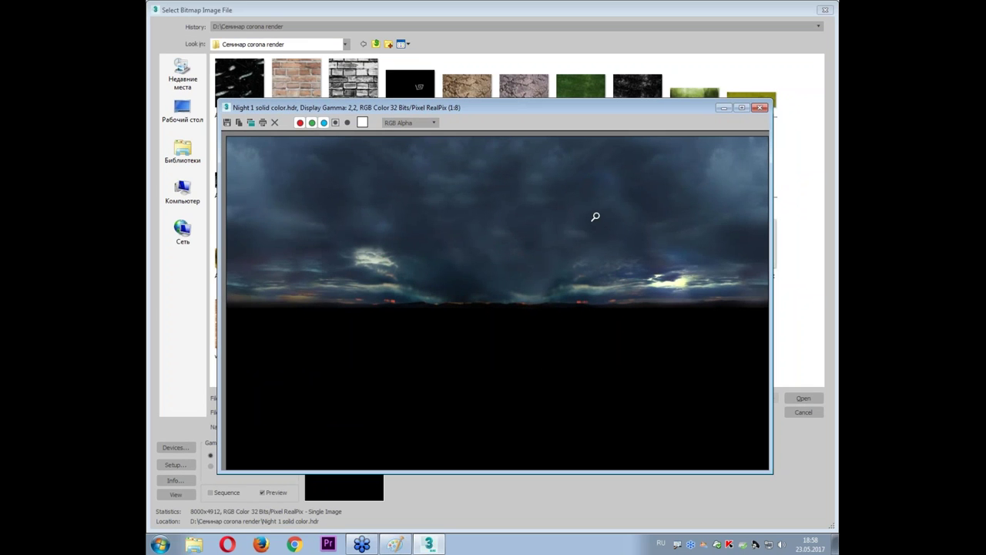
{"action": "left_click", "coordinate": [762, 109]}
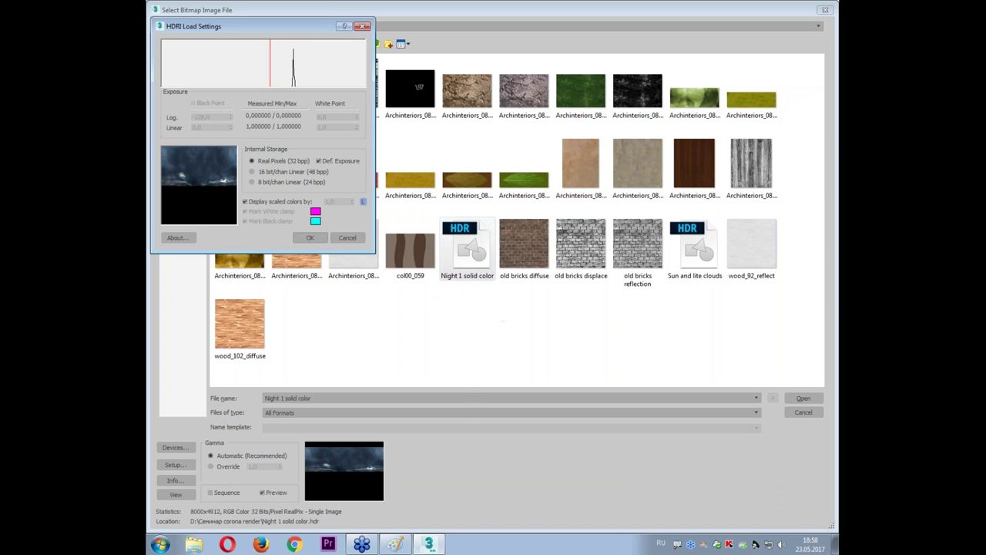
- Load Night 1 solid color.hdr as the environment map and move the dialog aside
{"action": "left_click", "coordinate": [317, 239]}
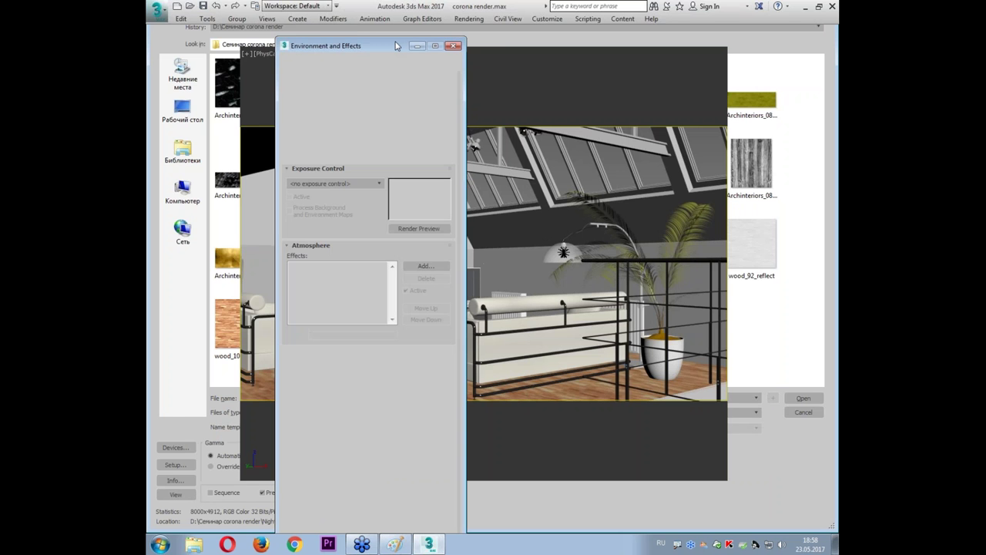
{"action": "left_click_drag", "start_coordinate": [395, 47], "coordinate": [333, 206]}
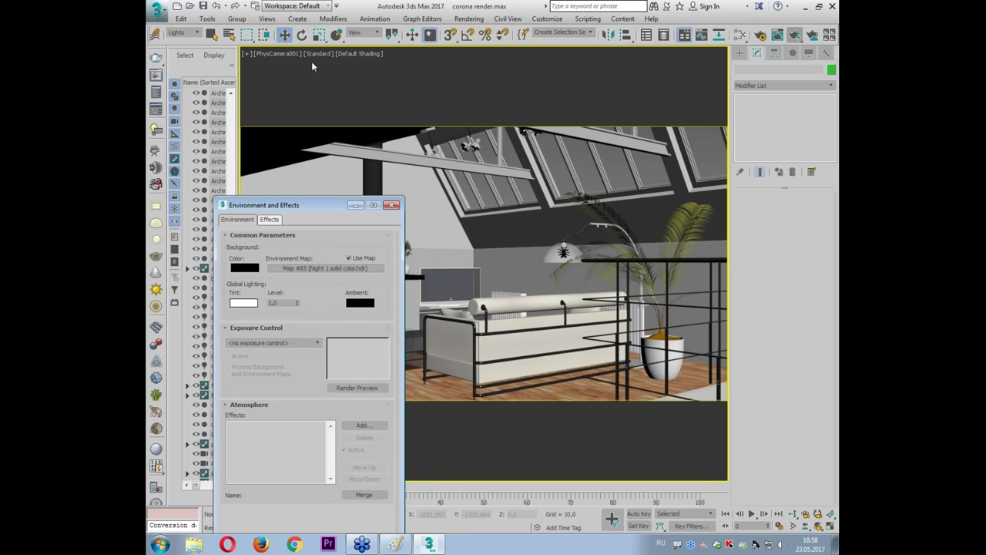
{"action": "left_click", "coordinate": [348, 54]}
- Show the environment as the viewport background and instance the environment map into Slate
{"action": "mouse_move", "coordinate": [393, 197]}
{"action": "left_click", "coordinate": [498, 225]}
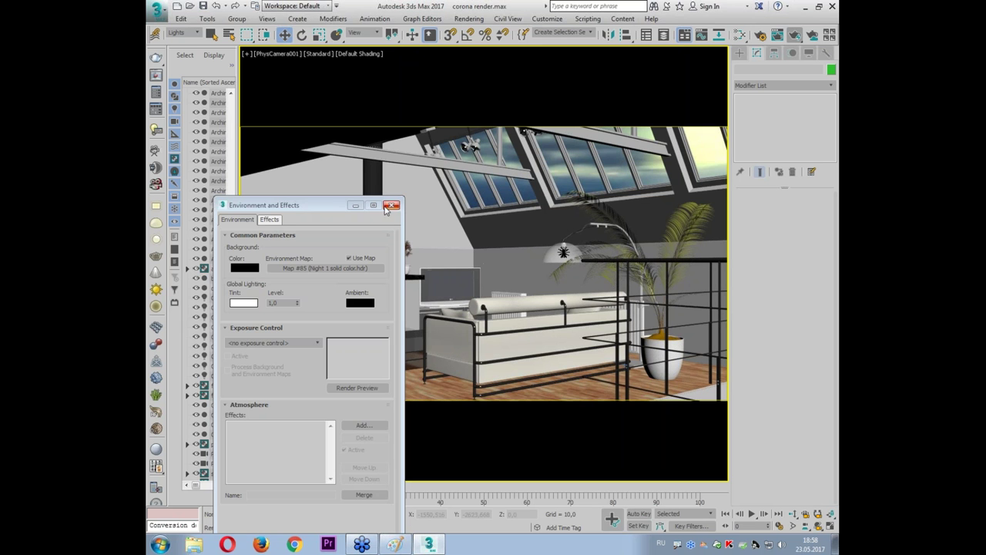
{"action": "left_click_drag", "start_coordinate": [331, 211], "coordinate": [302, 78]}
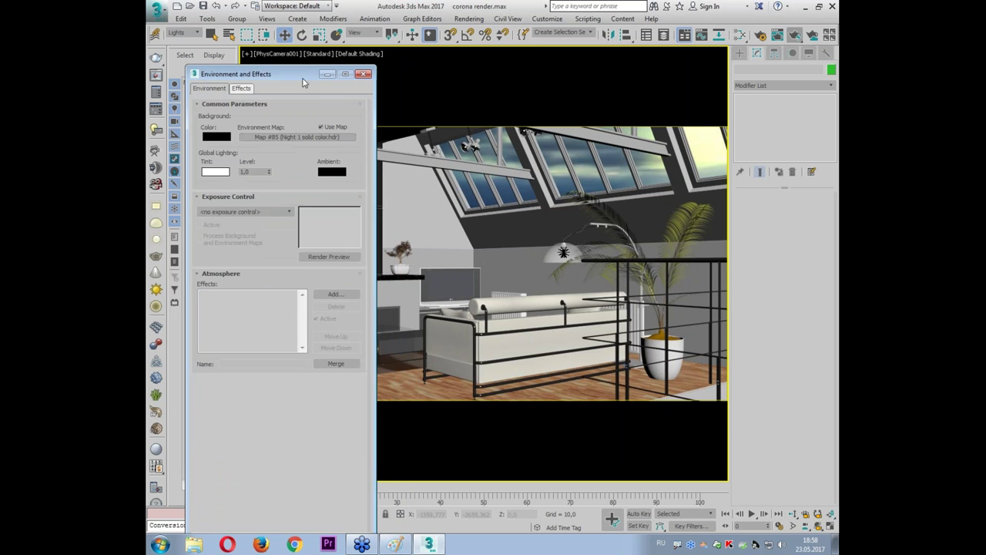
{"action": "key", "text": "m"}
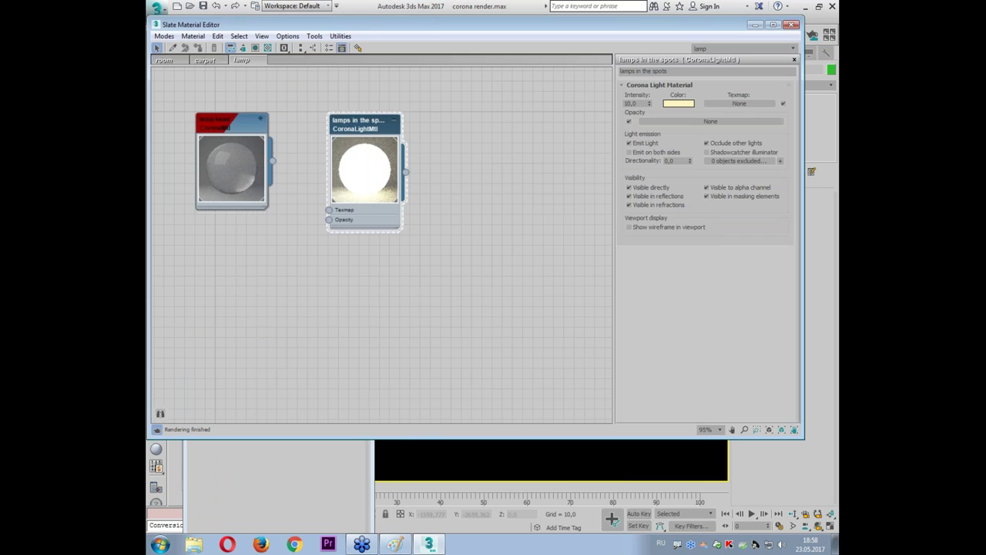
{"action": "left_click_drag", "start_coordinate": [149, 91], "coordinate": [417, 91]}
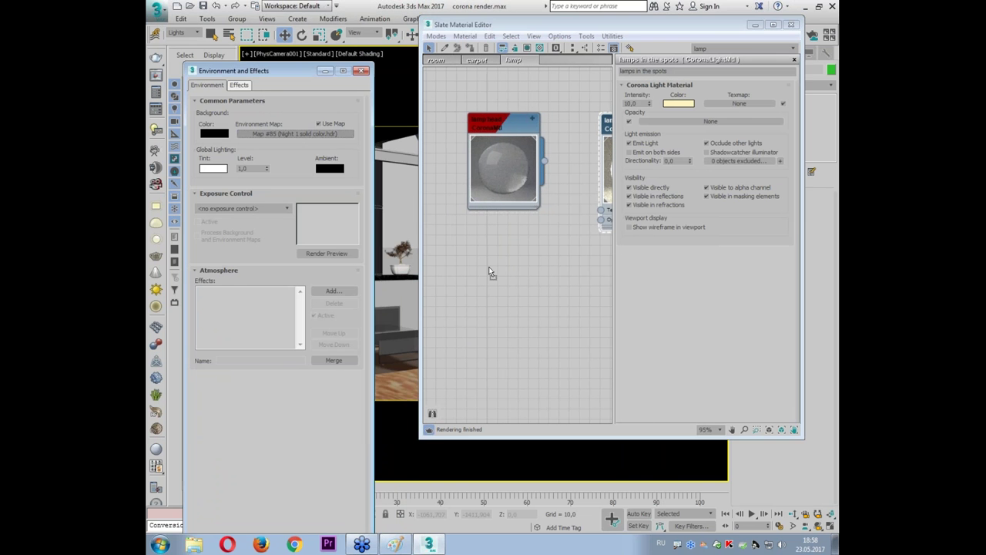
{"action": "left_click_drag", "start_coordinate": [495, 271], "coordinate": [494, 271]}
{"action": "left_click", "coordinate": [581, 264]}
- Close Environment and Effects and bring up Map #85's bitmap parameters
{"action": "left_click", "coordinate": [360, 71]}
{"action": "left_click_drag", "start_coordinate": [540, 24], "coordinate": [211, 24]}
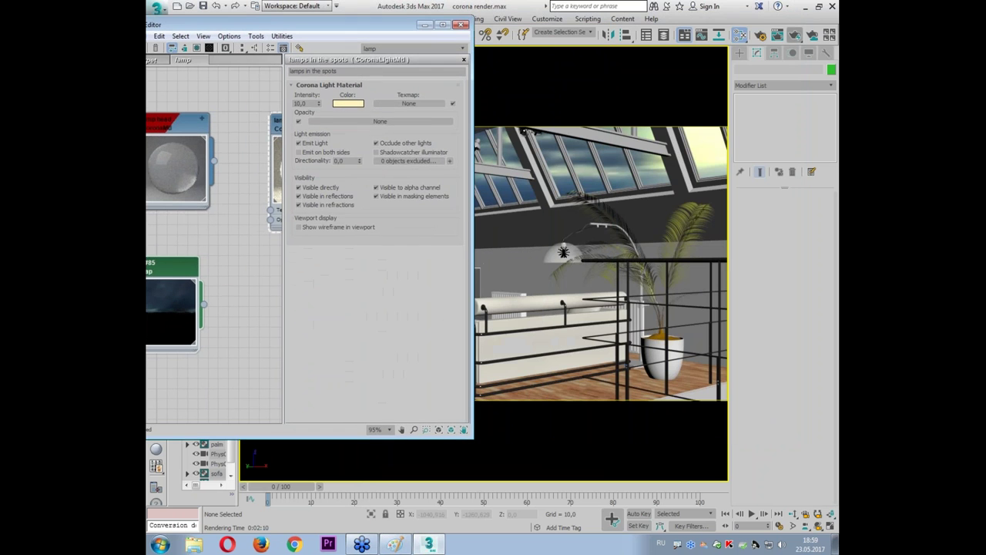
{"action": "double_click", "coordinate": [171, 308]}
{"action": "mouse_move", "coordinate": [322, 20]}
{"action": "left_mouse_down"}
{"action": "mouse_move", "coordinate": [322, 35]}
{"action": "mouse_move", "coordinate": [226, 85]}
{"action": "left_mouse_up"}
- Rotate the night sky by setting the map's U offset to 0,87
{"action": "key", "text": "F3"}
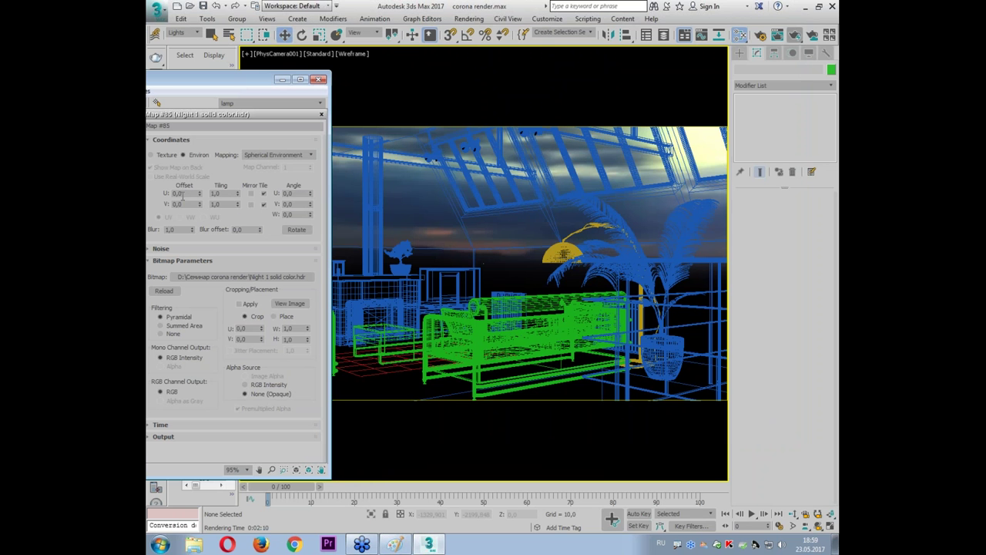
{"action": "key", "text": "ctrl+1"}
{"action": "mouse_move", "coordinate": [155, 199]}
{"action": "left_mouse_down"}
{"action": "mouse_move", "coordinate": [218, 199]}
{"action": "mouse_move", "coordinate": [202, 147]}
{"action": "mouse_move", "coordinate": [211, 154]}
{"action": "left_mouse_up"}
{"action": "left_click", "coordinate": [200, 195]}
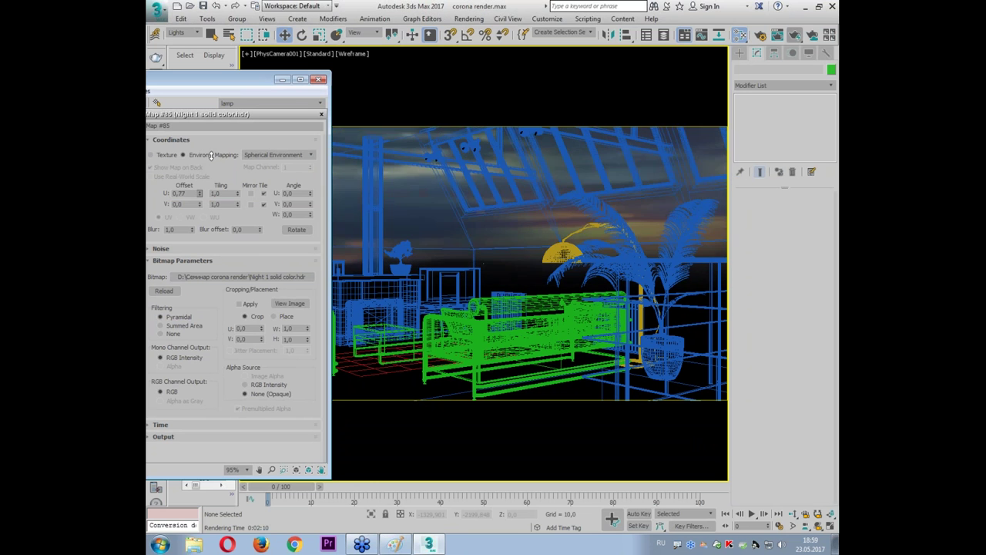
{"action": "left_click_drag", "start_coordinate": [210, 155], "coordinate": [208, 146]}
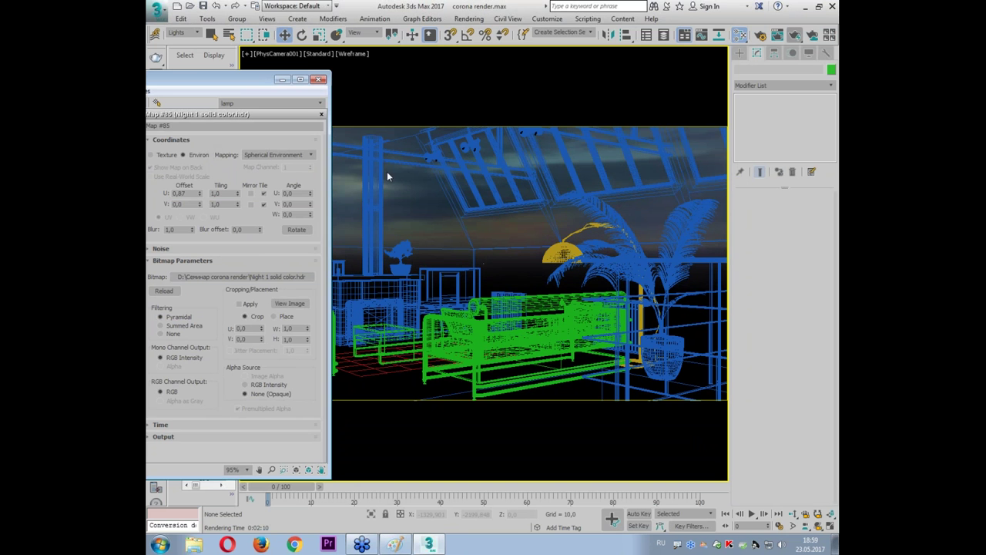
{"action": "key", "text": "F3"}
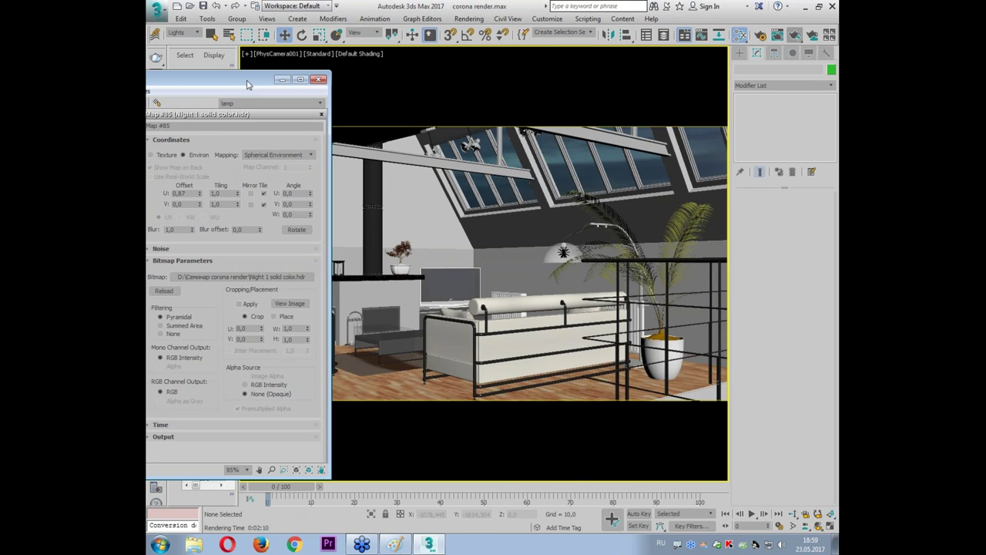
- Convert Map #85 to Color Correction, keeping the night bitmap as sub-map, and render
{"action": "right_click", "coordinate": [269, 307]}
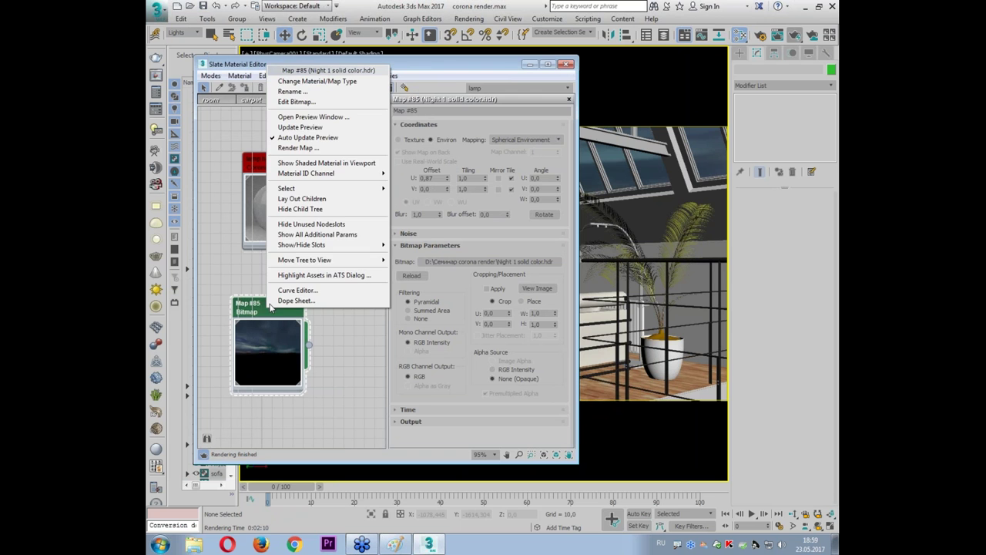
{"action": "left_click", "coordinate": [317, 81]}
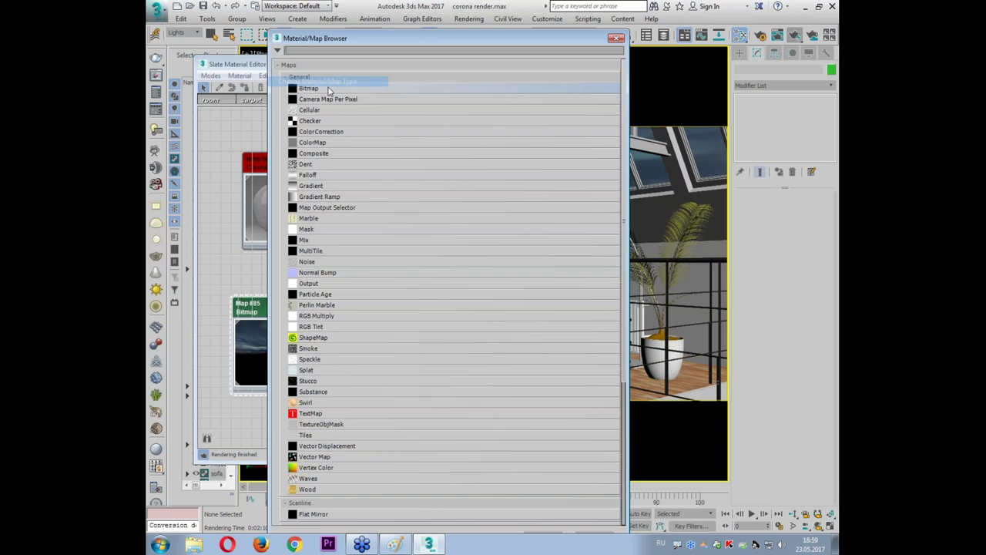
{"action": "double_click", "coordinate": [313, 134]}
{"action": "left_click", "coordinate": [472, 307]}
{"action": "double_click", "coordinate": [242, 306]}
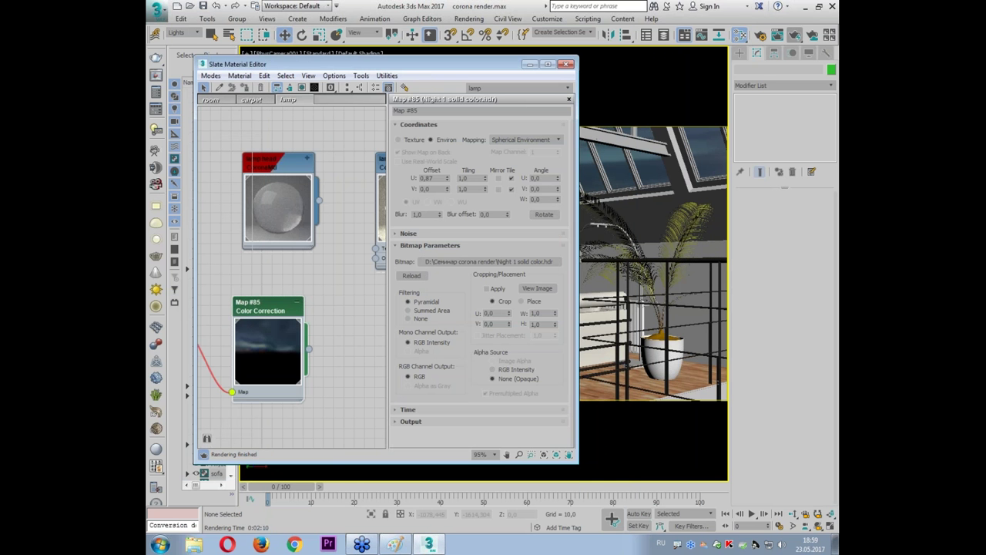
{"action": "left_click", "coordinate": [780, 35]}
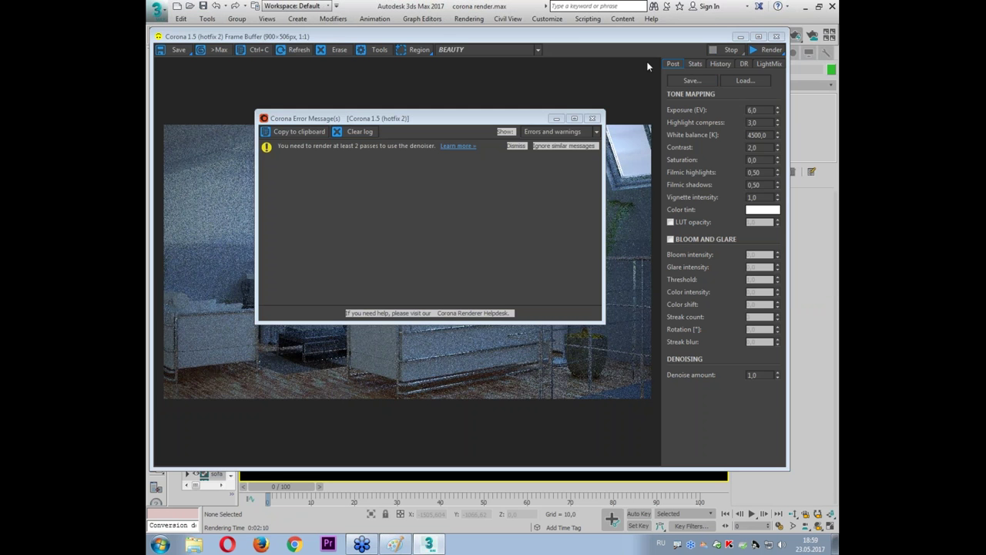
- Close the render, switch Color Correction lightness to Advanced and set gamma to 0,8
{"action": "left_click", "coordinate": [777, 36]}
{"action": "left_click", "coordinate": [272, 312]}
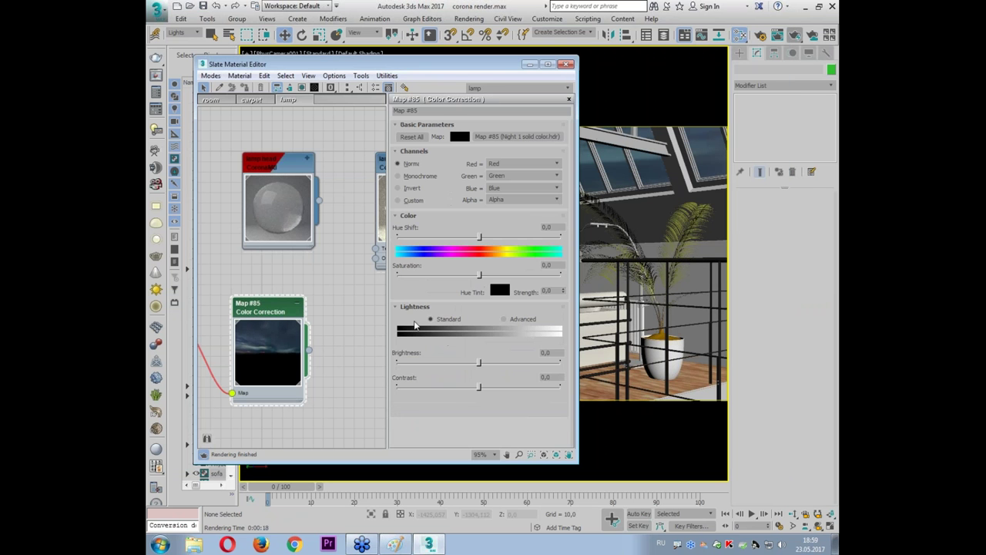
{"action": "left_click", "coordinate": [505, 319]}
{"action": "key", "text": "Tab"}
{"action": "type", "text": "8"}
{"action": "key", "text": "Return"}
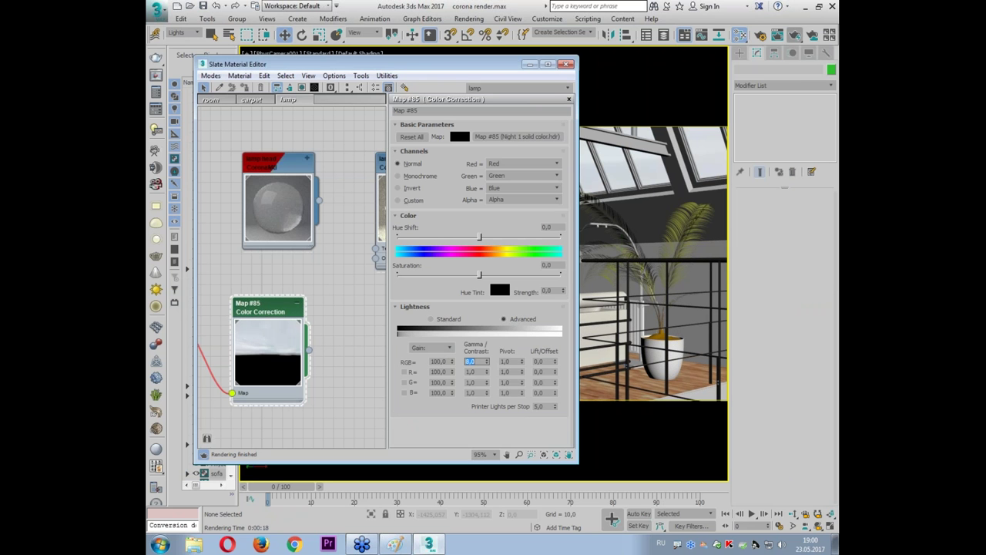
{"action": "key", "text": "Return"}
{"action": "type", "text": "0,8"}
{"action": "key", "text": "shift+Tab"}
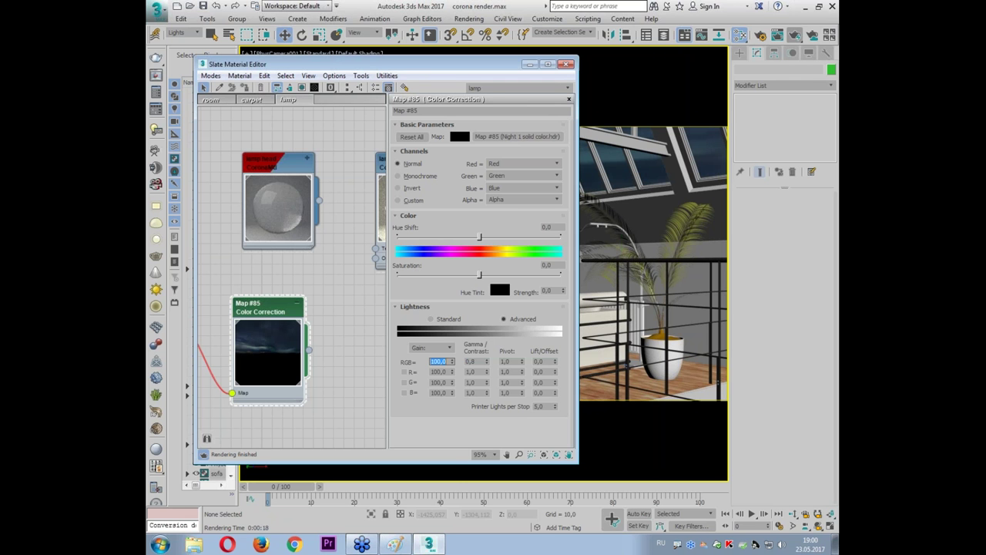
- Set the RGB gain to 10 and close the Slate Material Editor
{"action": "type", "text": "10"}
{"action": "key", "text": "Return"}
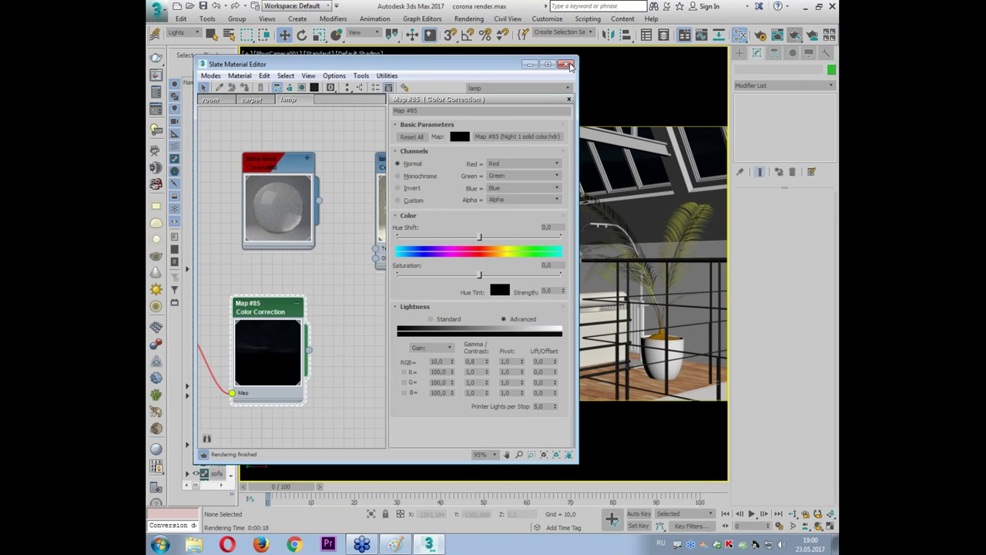
{"action": "left_click", "coordinate": [574, 68]}
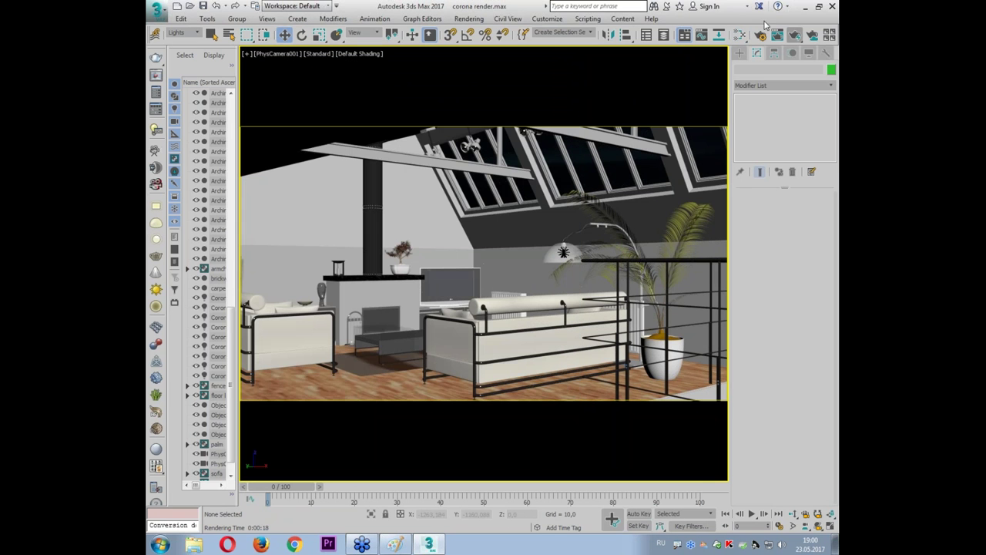
{"action": "left_click_drag", "start_coordinate": [443, 165], "coordinate": [531, 175]}
{"action": "key", "text": "Escape"}
- Test-render the camera view, close it, and select the floor lamp's sphere Corona light
{"action": "left_click", "coordinate": [828, 34]}
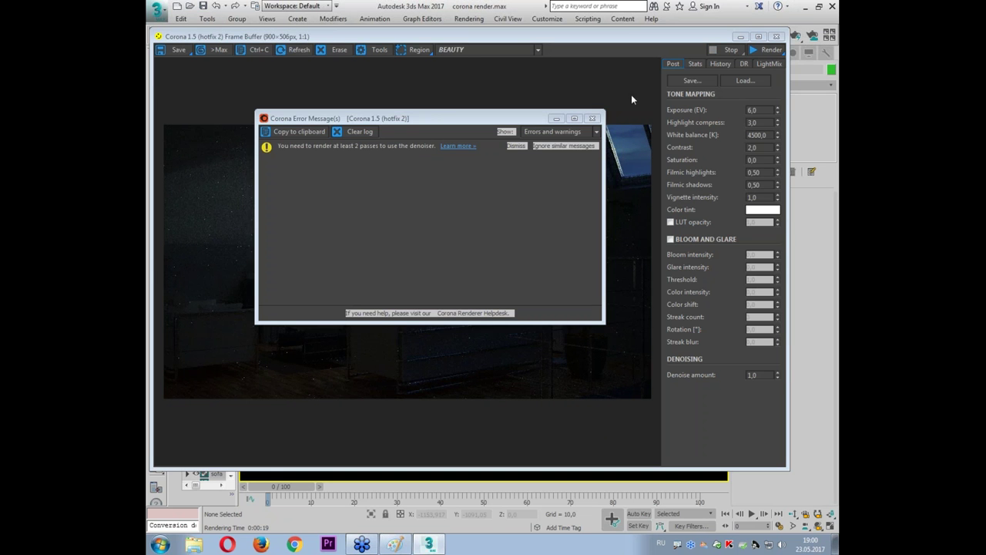
{"action": "left_click", "coordinate": [776, 36]}
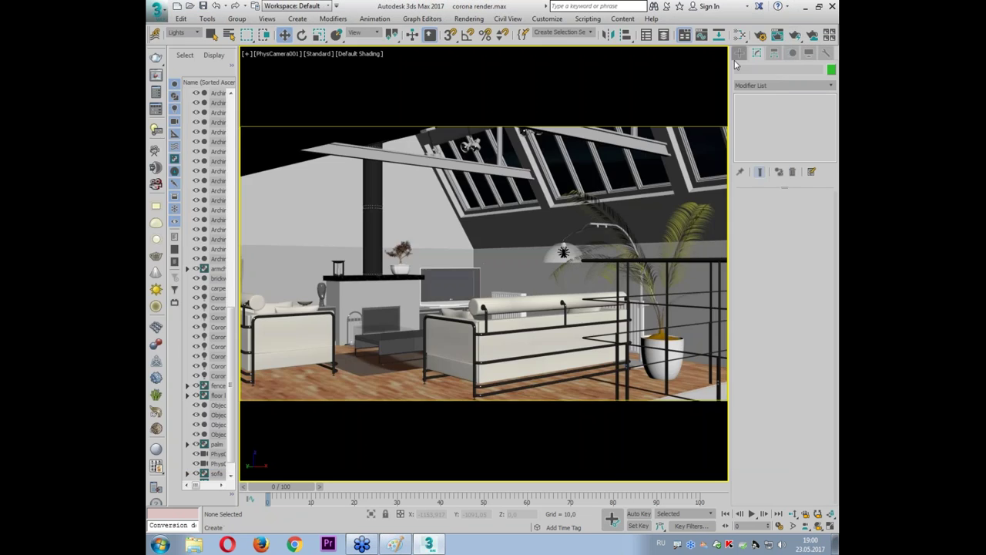
{"action": "left_click", "coordinate": [465, 147]}
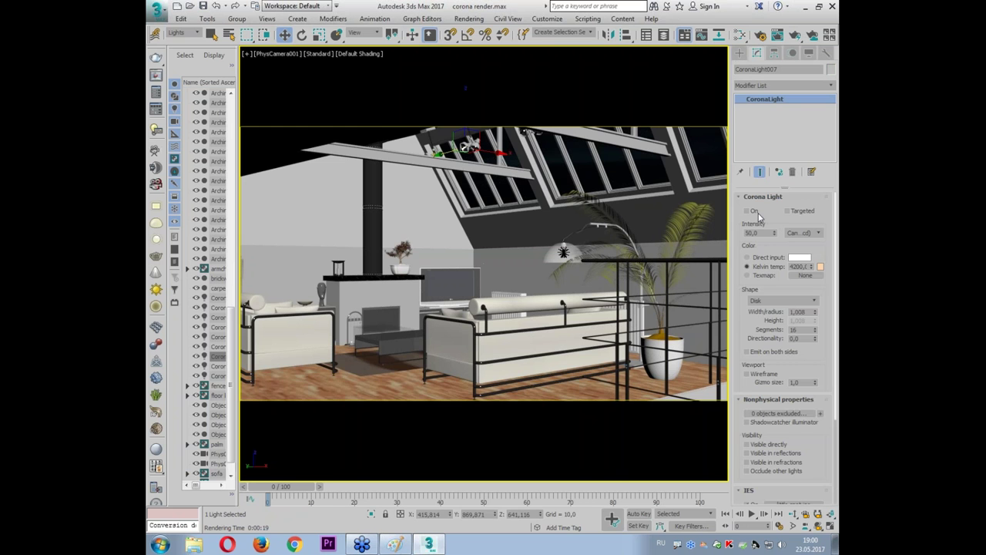
{"action": "left_click", "coordinate": [563, 252]}
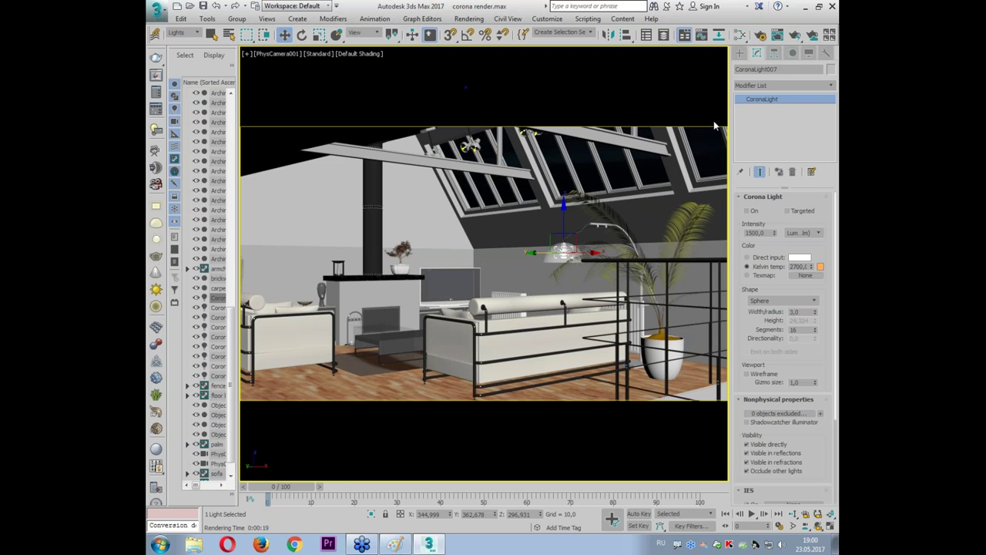
{"action": "left_click", "coordinate": [759, 36]}
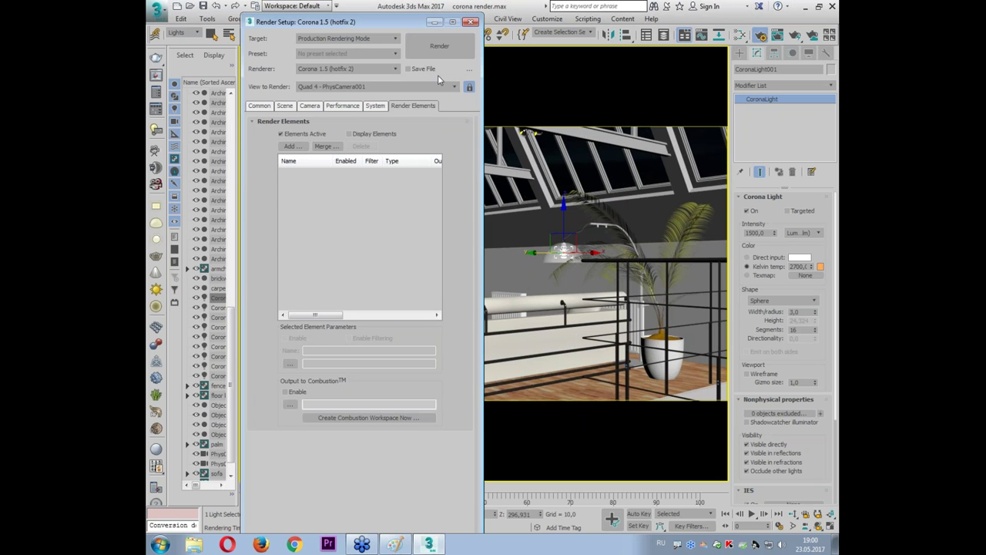
- Add LightMix and LightSelect render elements and widen the elements list
{"action": "left_click", "coordinate": [291, 146]}
{"action": "left_click_drag", "start_coordinate": [448, 212], "coordinate": [453, 287]}
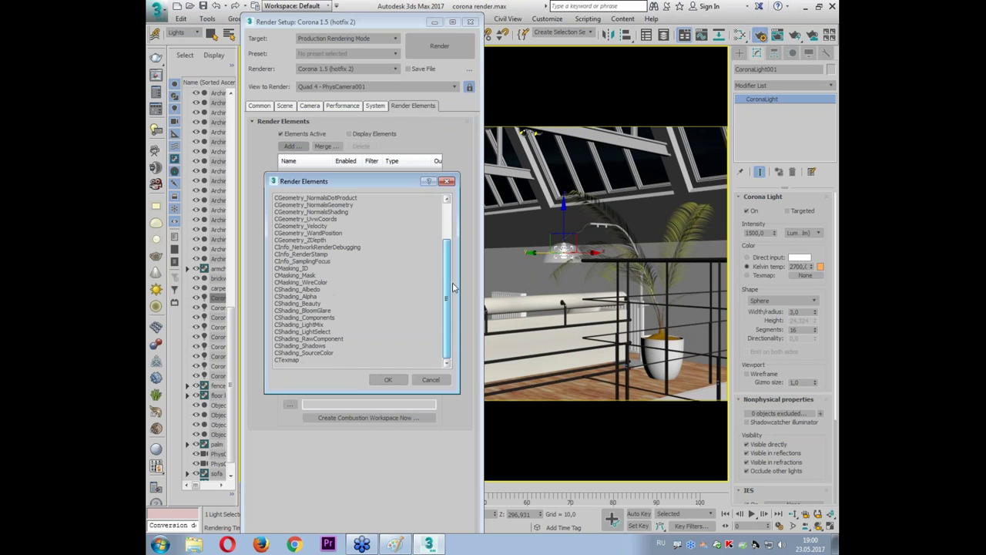
{"action": "left_click", "coordinate": [323, 333]}
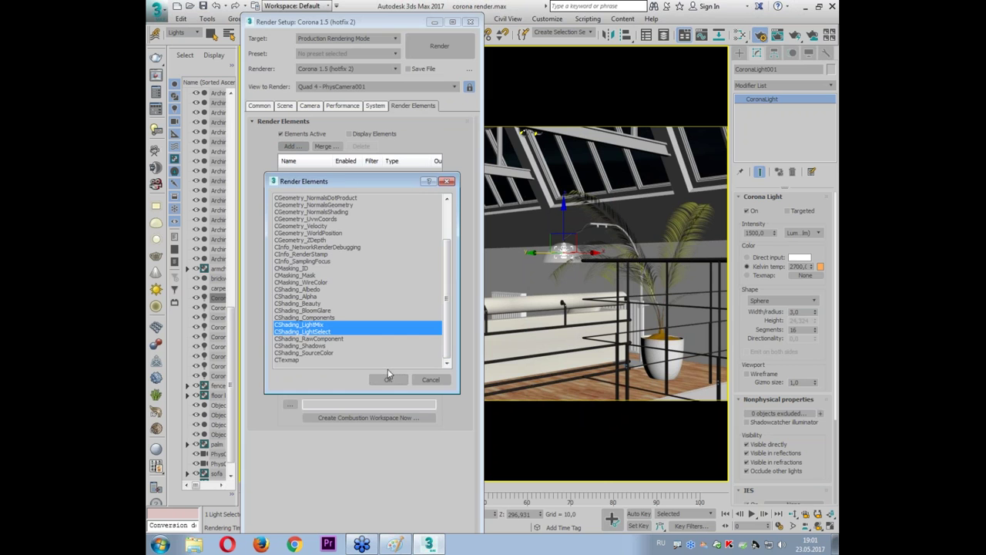
{"action": "left_click", "coordinate": [389, 379]}
{"action": "left_click_drag", "start_coordinate": [331, 167], "coordinate": [386, 167]}
{"action": "mouse_move", "coordinate": [147, 197]}
{"action": "left_mouse_down"}
{"action": "mouse_move", "coordinate": [436, 185]}
{"action": "mouse_move", "coordinate": [300, 149]}
{"action": "mouse_move", "coordinate": [171, 217]}
{"action": "left_mouse_up"}
{"action": "mouse_move", "coordinate": [151, 252]}
{"action": "left_mouse_down"}
{"action": "mouse_move", "coordinate": [476, 252]}
{"action": "mouse_move", "coordinate": [202, 260]}
{"action": "left_mouse_up"}
{"action": "left_click_drag", "start_coordinate": [435, 252], "coordinate": [396, 245]}
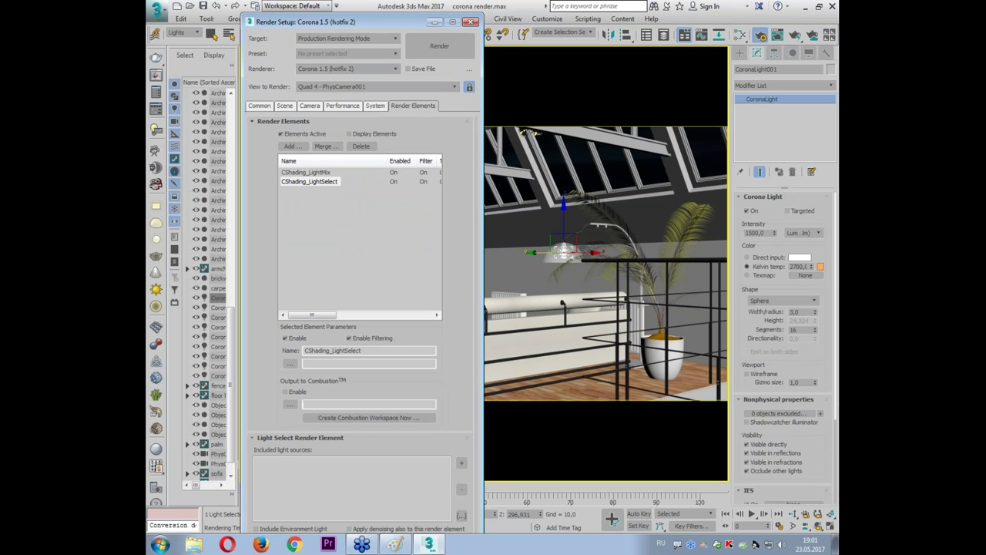
- Rename the first LightSelect element to HDR, including the environment light
{"action": "left_click", "coordinate": [306, 182]}
{"action": "double_click", "coordinate": [374, 353]}
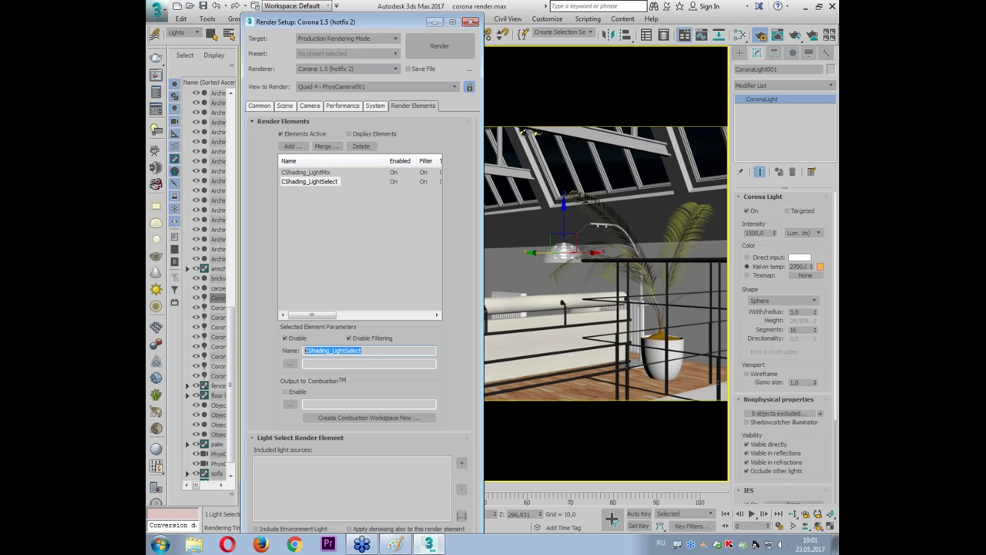
{"action": "type", "text": "P"}
{"action": "key", "text": "BackSpace"}
{"action": "key", "text": "BackSpace"}
{"action": "key", "text": "BackSpace"}
{"action": "type", "text": "HDR"}
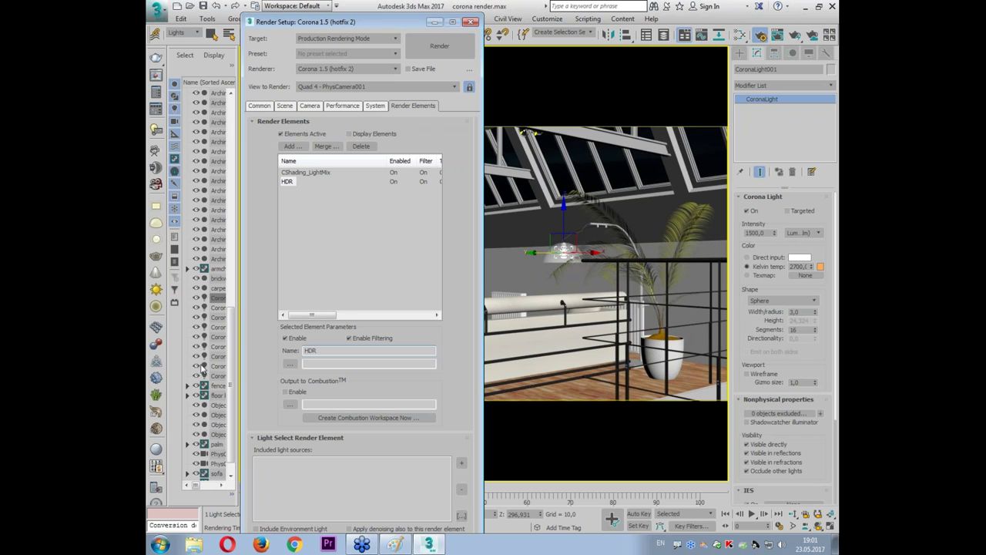
{"action": "left_click_drag", "start_coordinate": [351, 26], "coordinate": [343, 14]}
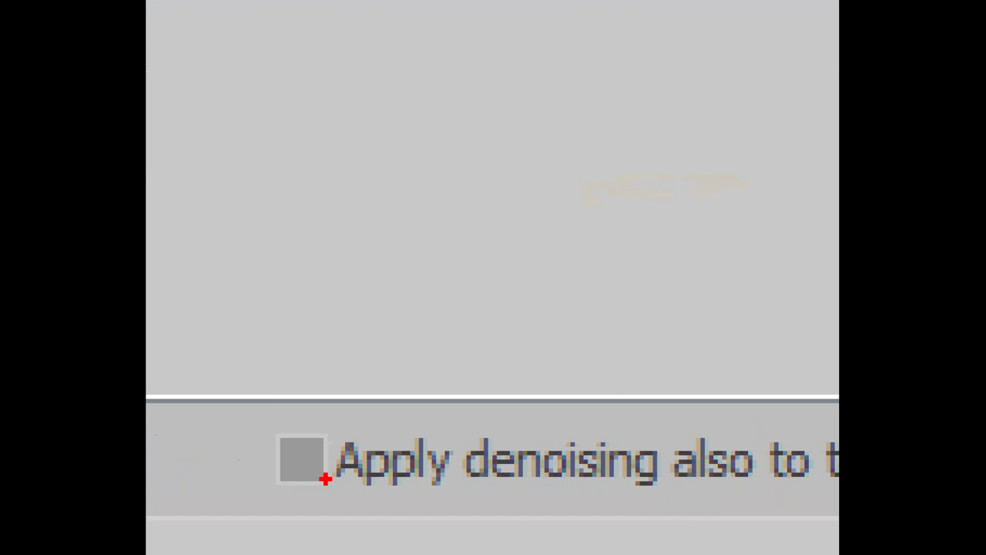
{"action": "mouse_move", "coordinate": [265, 401]}
{"action": "left_mouse_down"}
{"action": "mouse_move", "coordinate": [715, 517]}
{"action": "mouse_move", "coordinate": [839, 526]}
{"action": "left_mouse_up"}
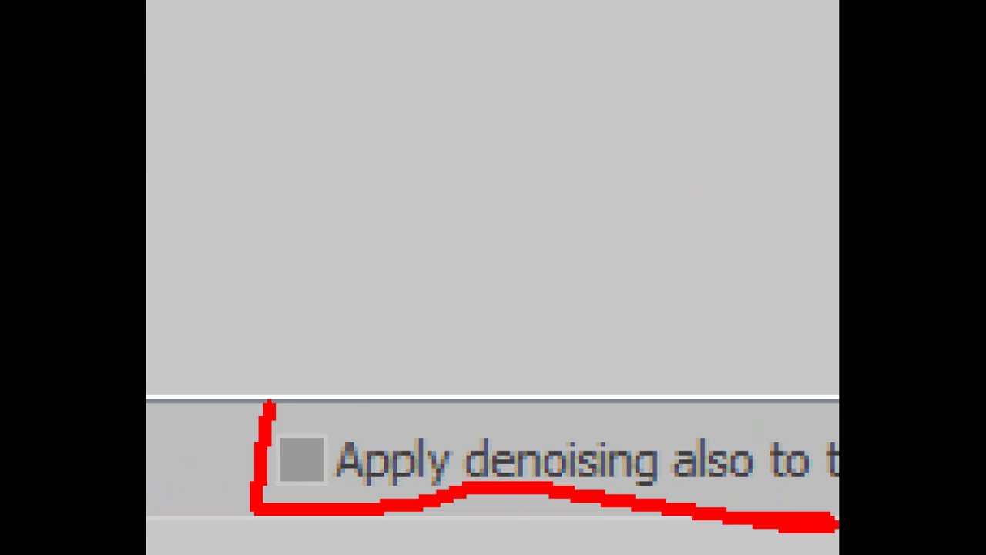
{"action": "left_click_drag", "start_coordinate": [273, 426], "coordinate": [353, 398]}
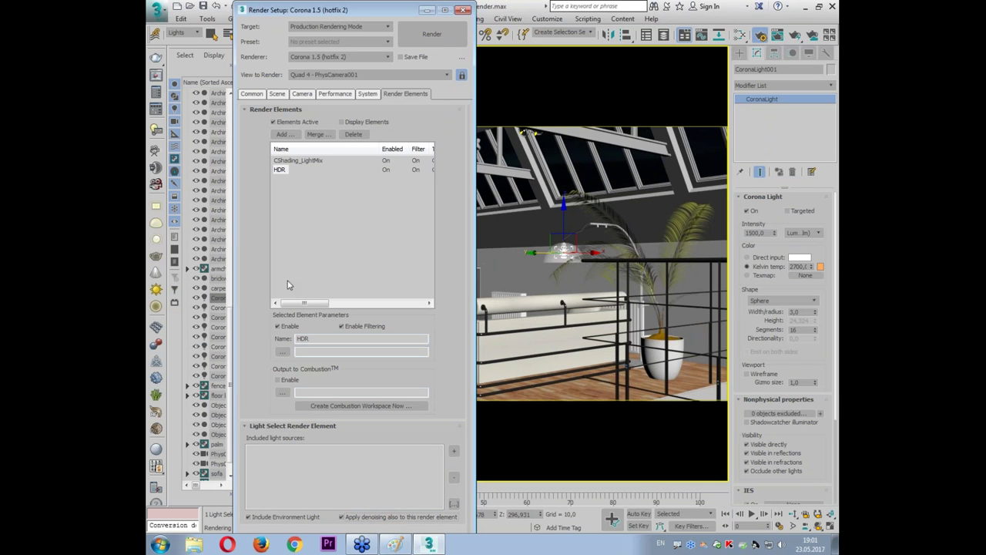
- Add a second LightSelect element named Lamp with denoising enabled
{"action": "left_click", "coordinate": [285, 135]}
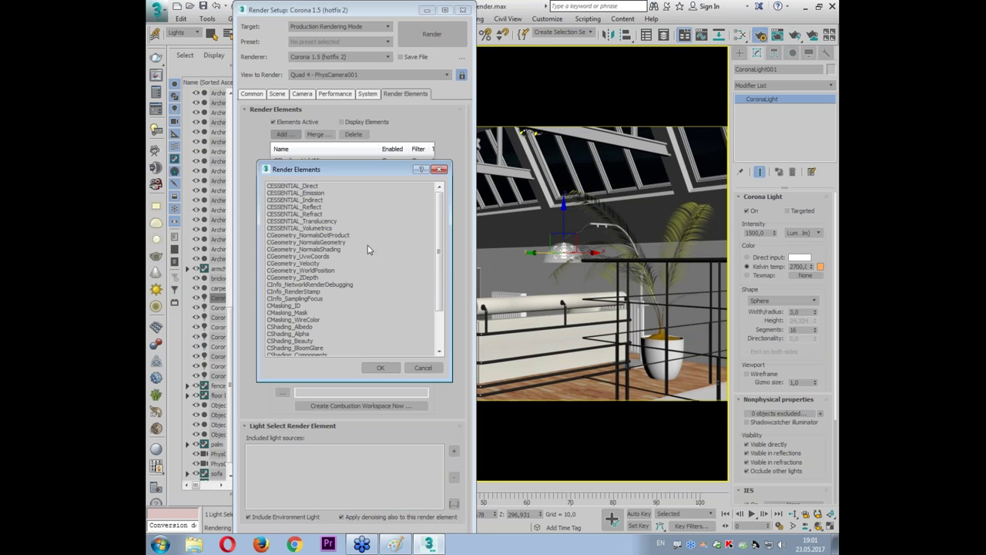
{"action": "scroll", "coordinate": [443, 325], "scroll_direction": "down", "scroll_amount": 3}
{"action": "scroll", "coordinate": [443, 325], "scroll_direction": "down", "scroll_amount": 2}
{"action": "double_click", "coordinate": [311, 317]}
{"action": "double_click", "coordinate": [353, 340]}
{"action": "type", "text": "K"}
{"action": "key", "text": "BackSpace"}
{"action": "type", "text": "La"}
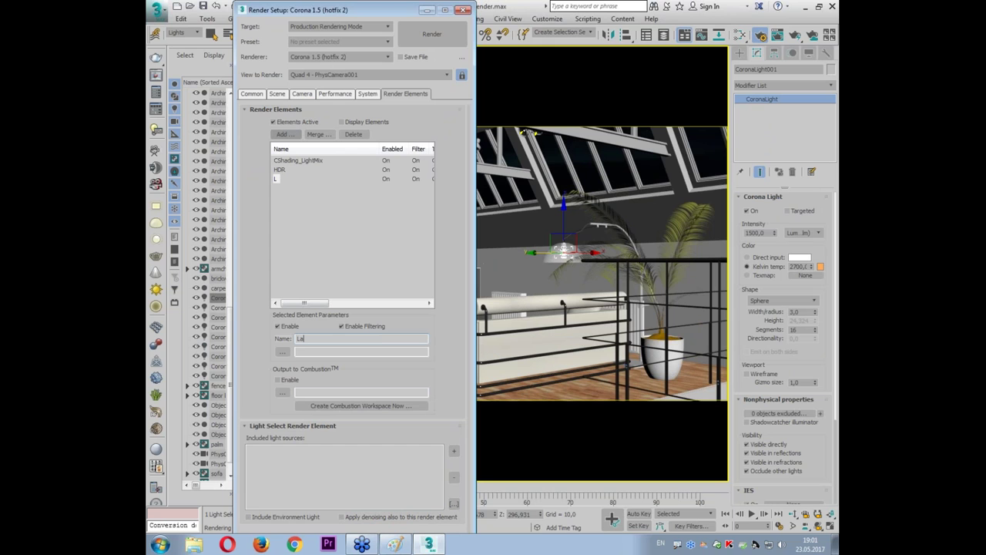
{"action": "type", "text": "mp"}
{"action": "left_click", "coordinate": [342, 516]}
- Add CoronaLight001, the floor lamp light, to the Lamp element
{"action": "mouse_move", "coordinate": [593, 270]}
{"action": "left_mouse_down"}
{"action": "mouse_move", "coordinate": [585, 254]}
{"action": "mouse_move", "coordinate": [594, 253]}
{"action": "left_mouse_up"}
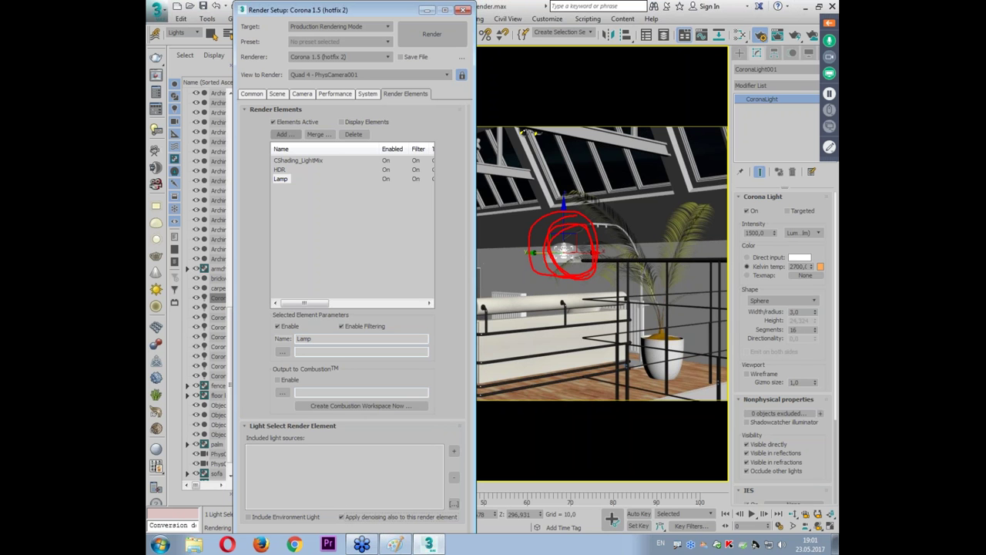
{"action": "mouse_move", "coordinate": [441, 436]}
{"action": "left_mouse_down"}
{"action": "mouse_move", "coordinate": [443, 459]}
{"action": "mouse_move", "coordinate": [475, 446]}
{"action": "mouse_move", "coordinate": [442, 435]}
{"action": "left_mouse_up"}
{"action": "mouse_move", "coordinate": [554, 266]}
{"action": "left_mouse_down"}
{"action": "mouse_move", "coordinate": [295, 460]}
{"action": "mouse_move", "coordinate": [343, 450]}
{"action": "left_mouse_up"}
{"action": "left_click_drag", "start_coordinate": [261, 455], "coordinate": [340, 474]}
{"action": "key", "text": "Escape"}
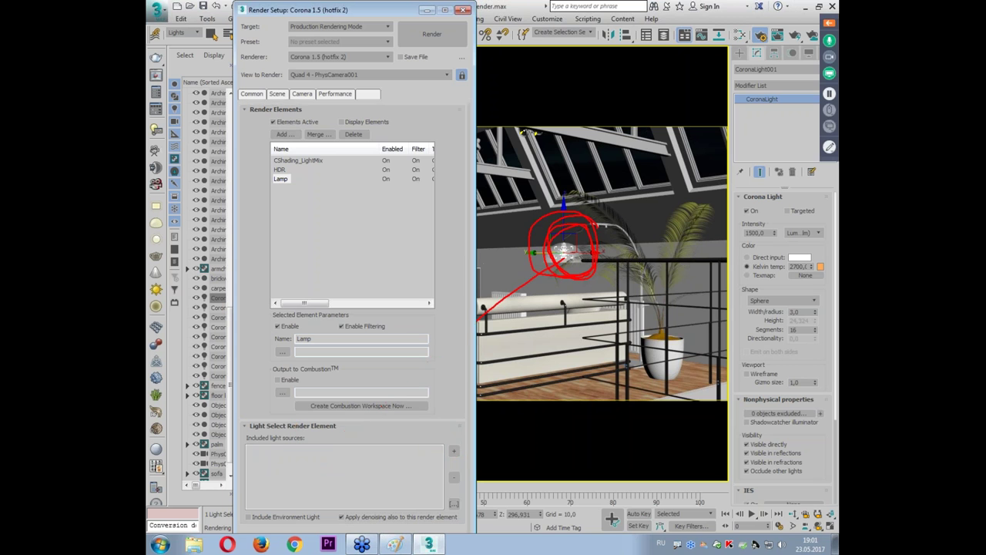
{"action": "left_click", "coordinate": [454, 451]}
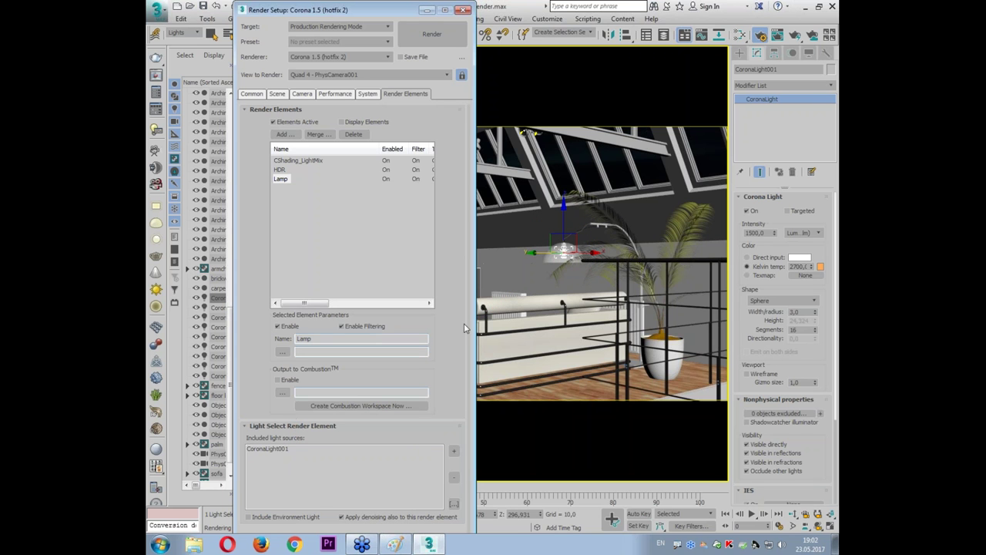
- Switch to the multi-view layout and select all eight spotlights in the front view
{"action": "left_click", "coordinate": [554, 208]}
{"action": "key", "text": "alt+w"}
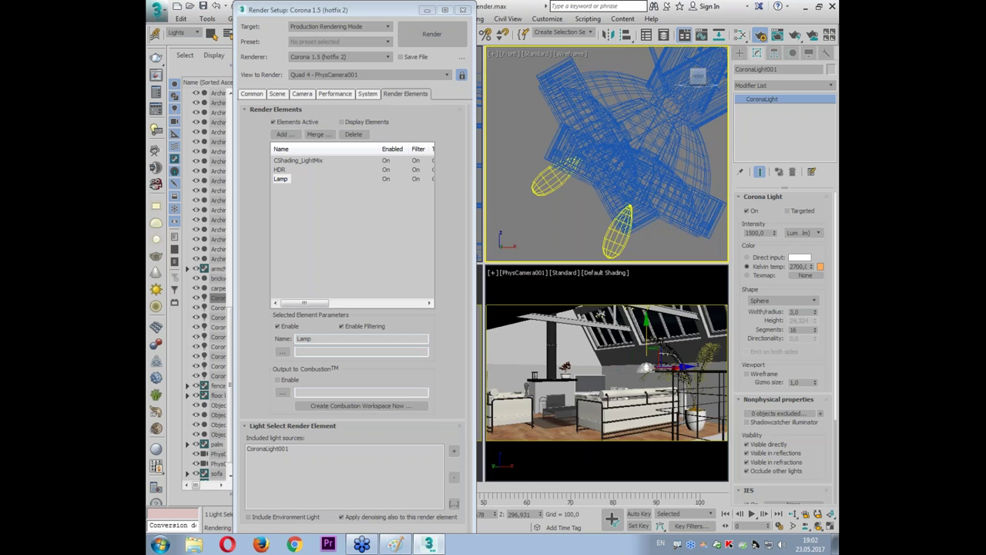
{"action": "left_click_drag", "start_coordinate": [620, 132], "coordinate": [645, 160]}
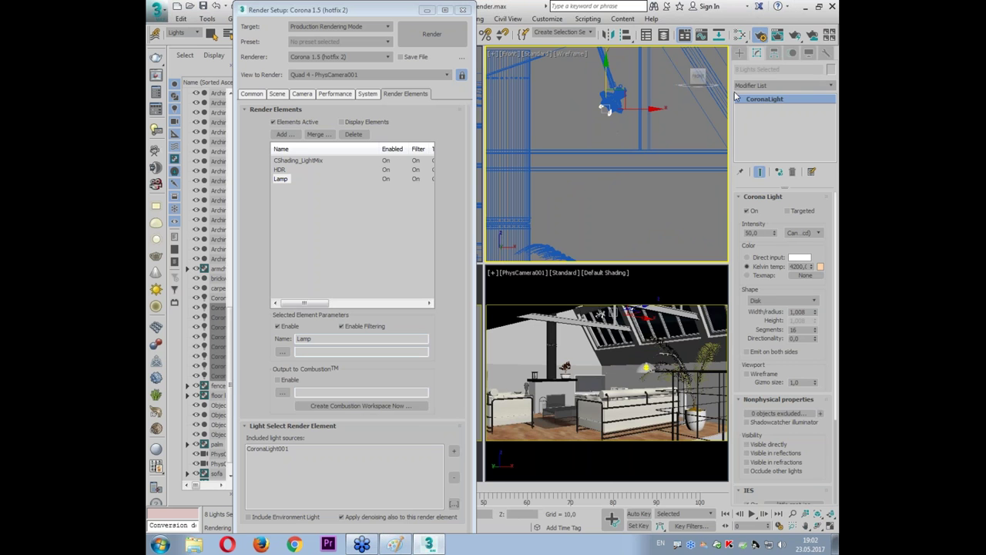
{"action": "left_click_drag", "start_coordinate": [798, 48], "coordinate": [801, 58]}
{"action": "left_click", "coordinate": [278, 135]}
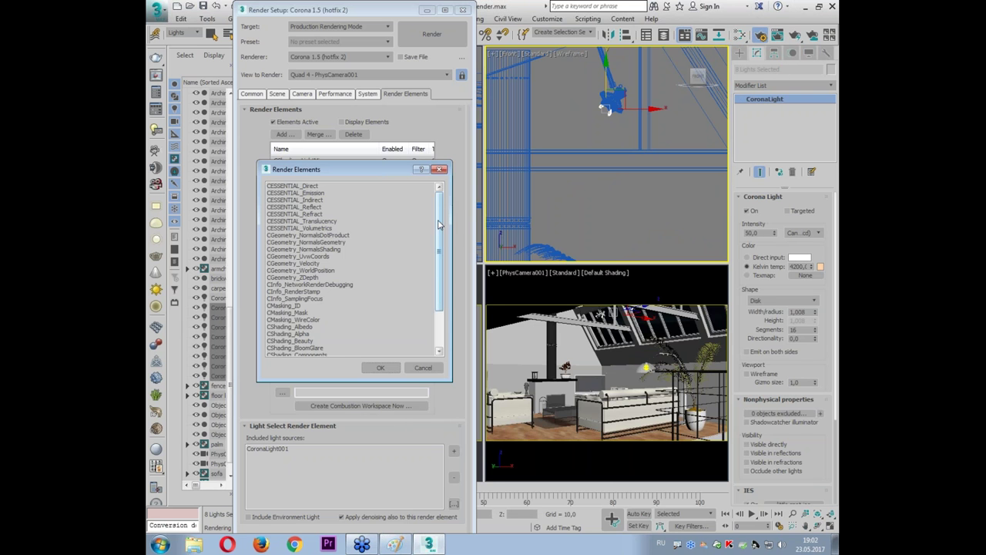
- Add a Spots LightSelect element holding CoronaLight002–009, then start a new render
{"action": "scroll", "coordinate": [439, 223], "scroll_direction": "down", "scroll_amount": 3}
{"action": "double_click", "coordinate": [304, 318]}
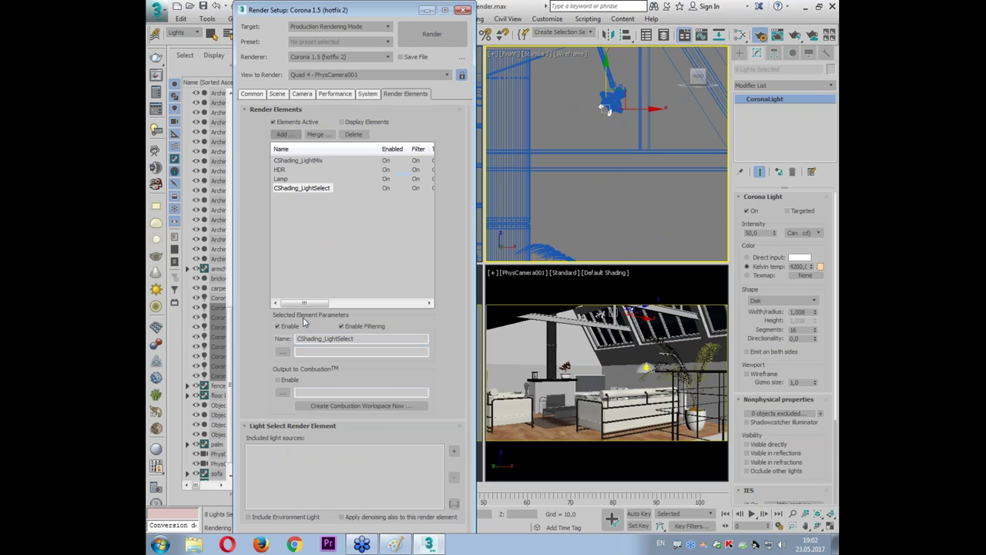
{"action": "type", "text": "Spots"}
{"action": "key", "text": "Return"}
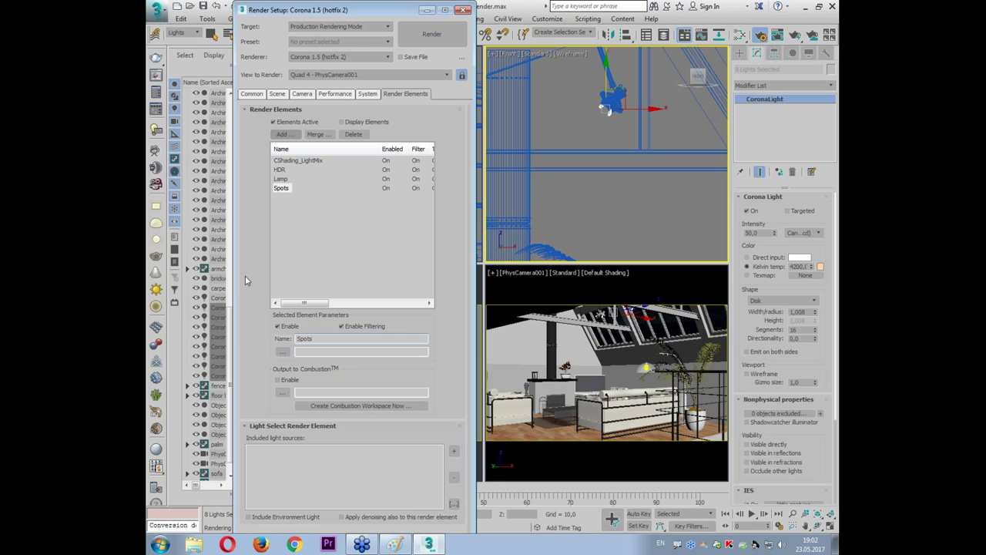
{"action": "left_click", "coordinate": [454, 451]}
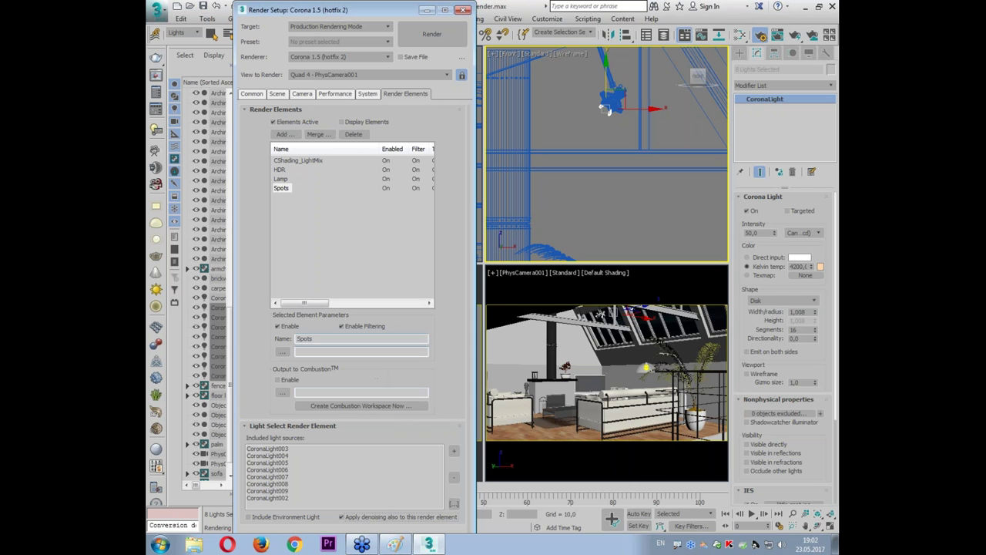
{"action": "left_click", "coordinate": [431, 34]}
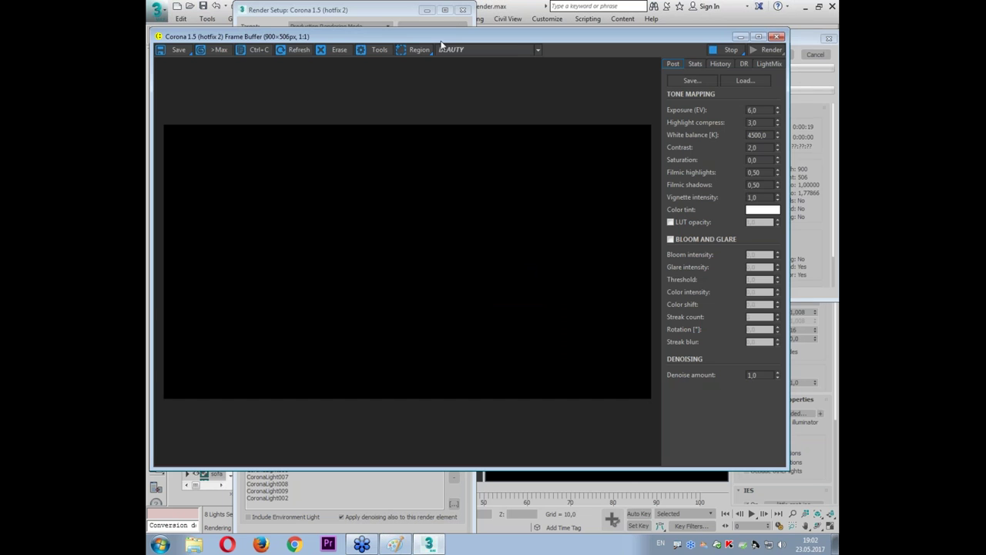
- Re-render the camera view with contrast 4,0 and highlight compress 2,0
{"action": "left_click", "coordinate": [779, 37]}
{"action": "right_click", "coordinate": [569, 285]}
{"action": "left_click", "coordinate": [434, 33]}
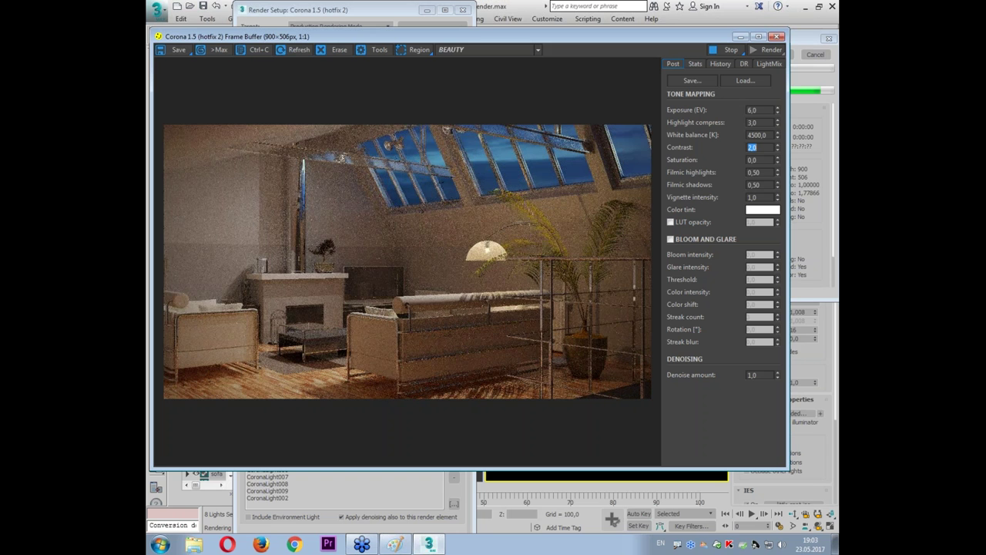
{"action": "type", "text": "5"}
{"action": "key", "text": "Return"}
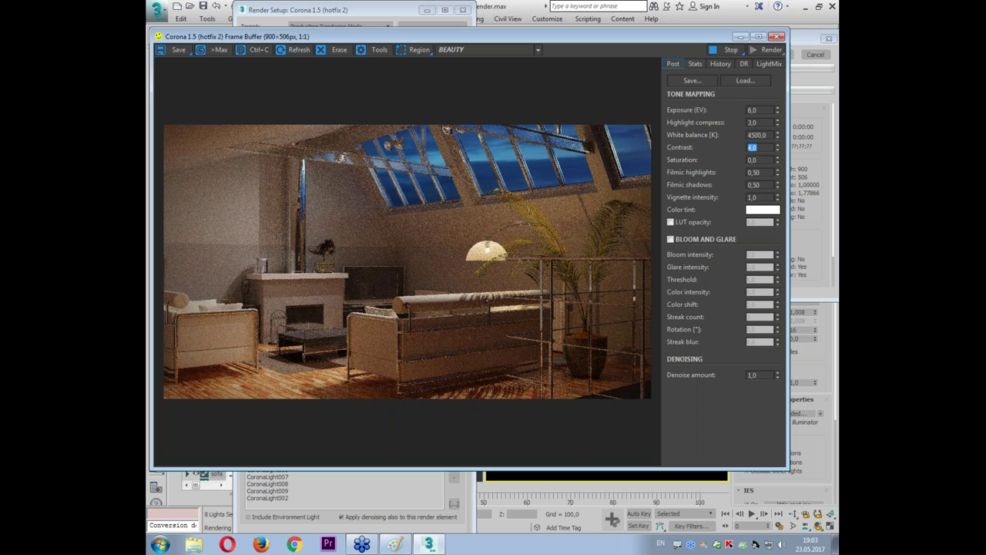
{"action": "left_click", "coordinate": [755, 123]}
{"action": "type", "text": "2"}
{"action": "key", "text": "Return"}
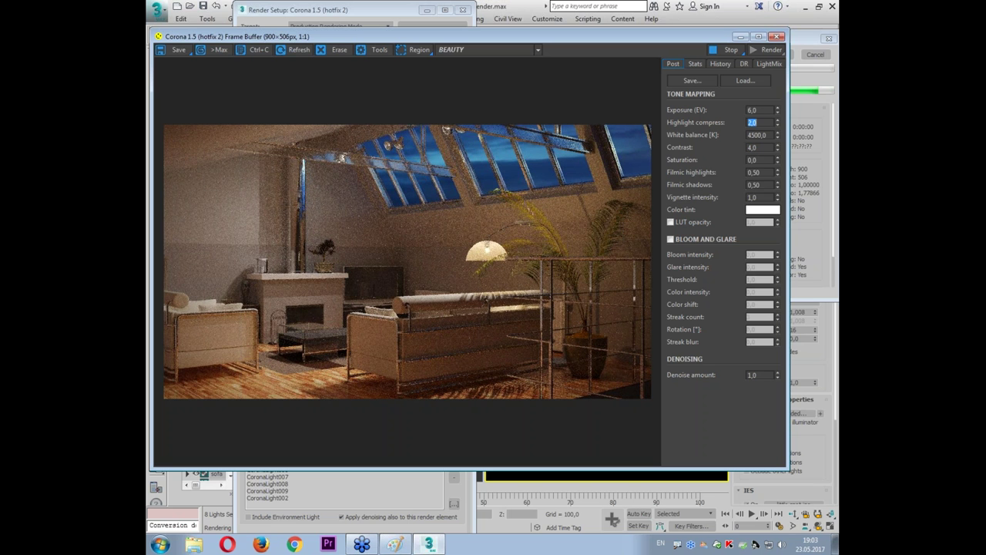
{"action": "left_click_drag", "start_coordinate": [481, 171], "coordinate": [487, 182]}
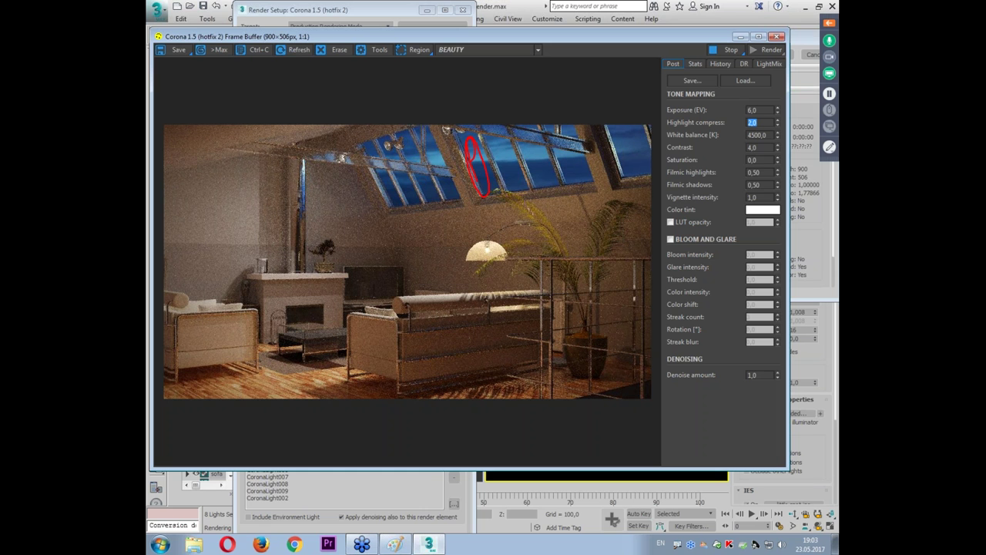
- Lower the tone-mapping saturation slightly below zero
{"action": "left_click", "coordinate": [769, 64]}
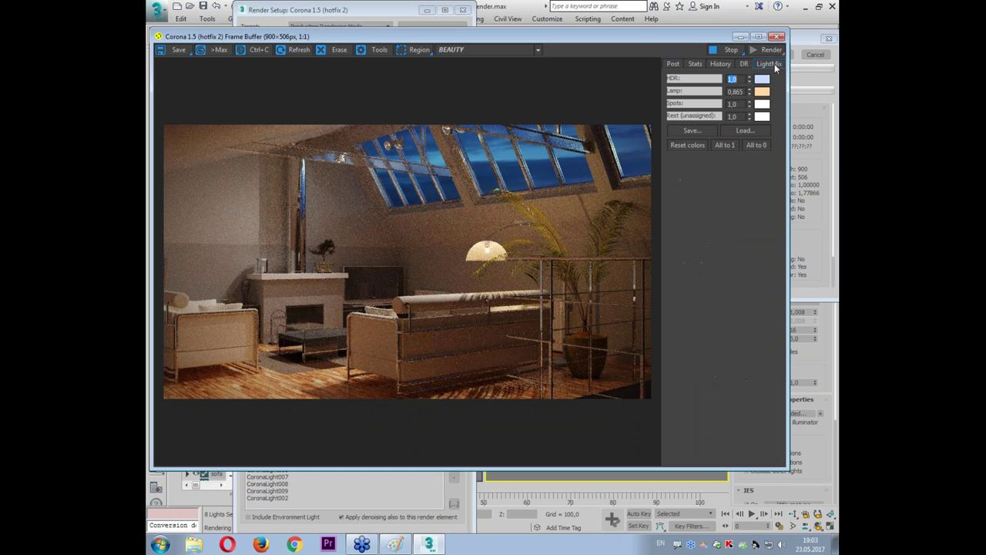
{"action": "left_click", "coordinate": [695, 64]}
{"action": "left_click", "coordinate": [674, 64]}
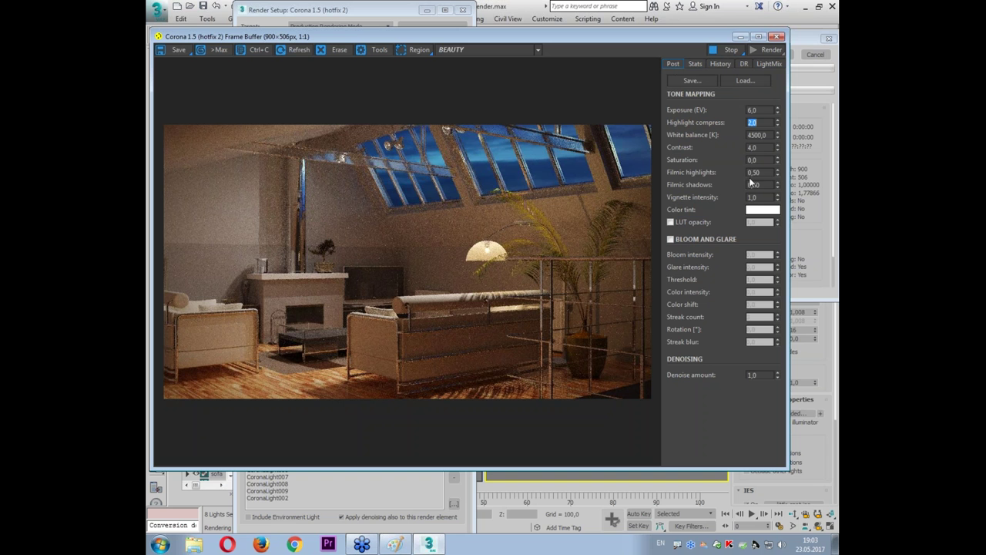
{"action": "key", "text": "Tab"}
{"action": "key", "text": "Tab"}
{"action": "key", "text": "Tab"}
{"action": "left_click_drag", "start_coordinate": [778, 166], "coordinate": [783, 195]}
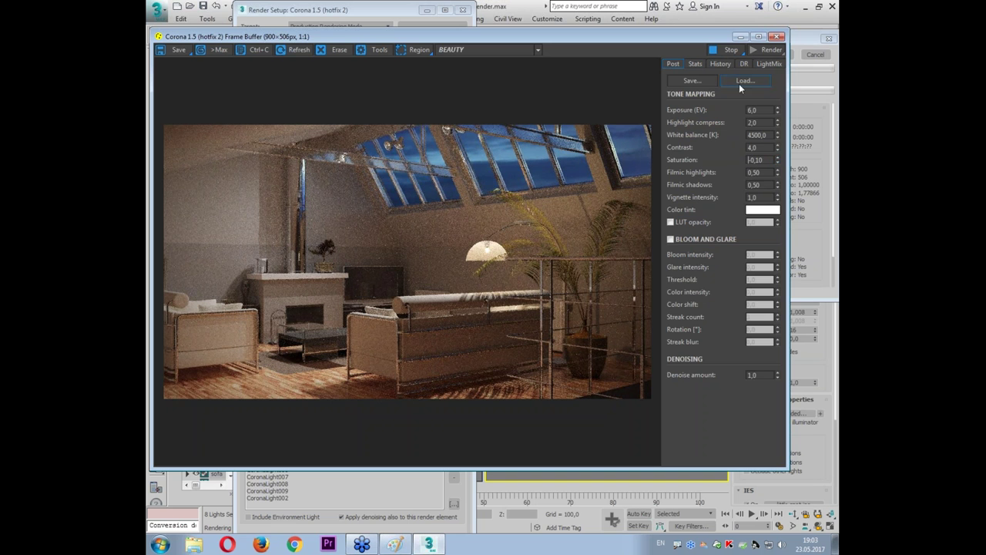
{"action": "left_click", "coordinate": [768, 64]}
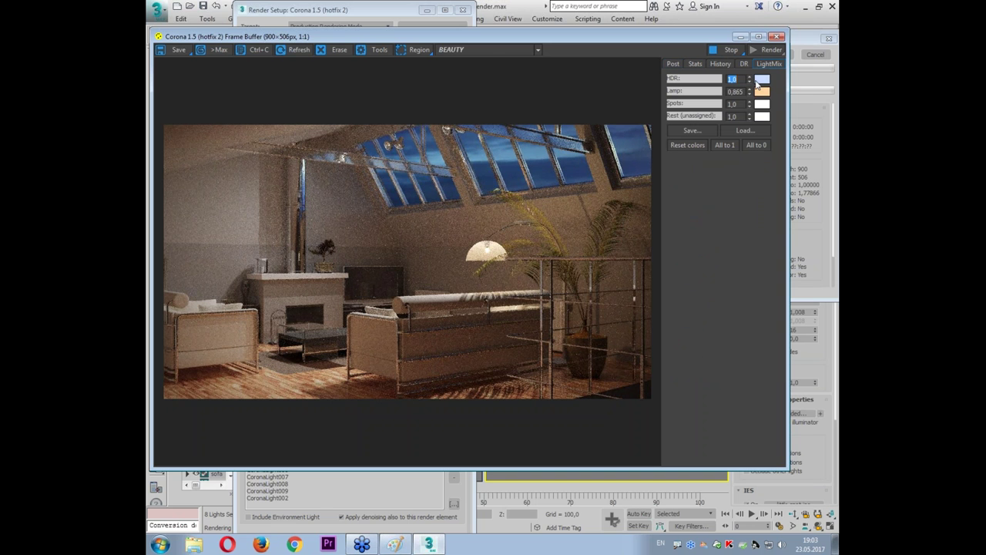
- Zero the HDR, Lamp and Spots LightMix groups
{"action": "type", "text": "0"}
{"action": "key", "text": "Tab"}
{"action": "type", "text": "0"}
{"action": "key", "text": "Tab"}
{"action": "type", "text": "0"}
{"action": "key", "text": "Tab"}
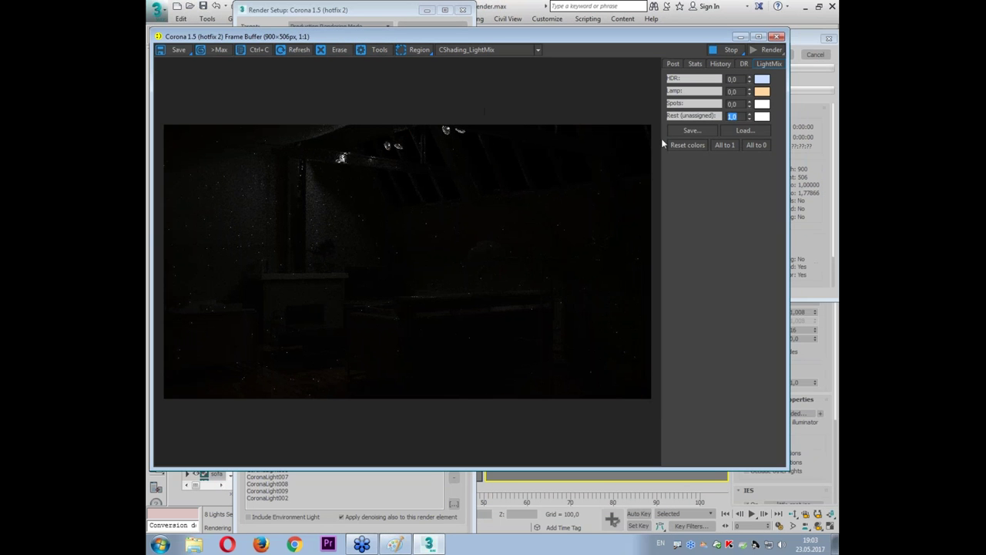
- Dim the unassigned Rest lights to 0,778 with a warm orange Kelvin colour
{"action": "left_click_drag", "start_coordinate": [753, 118], "coordinate": [747, 189]}
{"action": "left_click", "coordinate": [764, 120]}
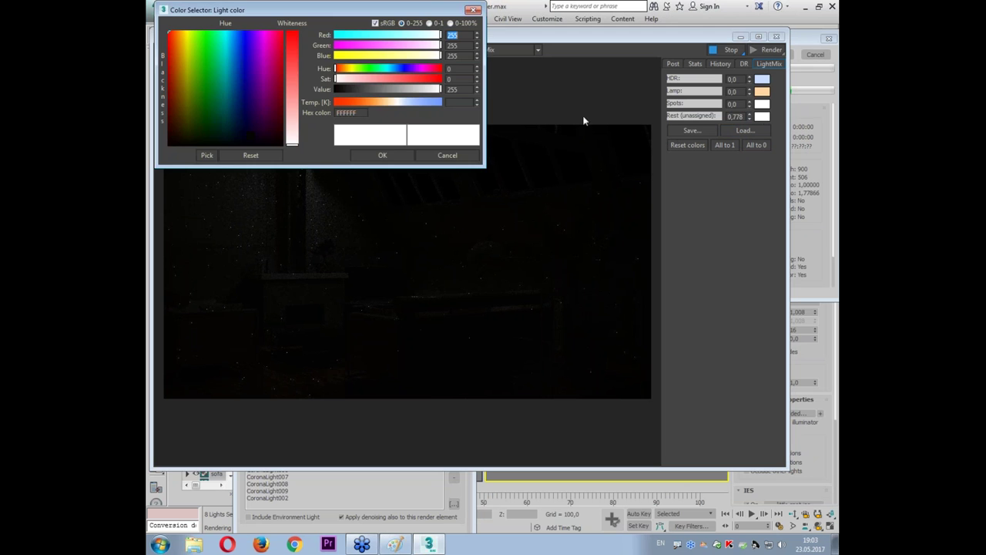
{"action": "left_click", "coordinate": [388, 102]}
{"action": "left_click", "coordinate": [385, 156]}
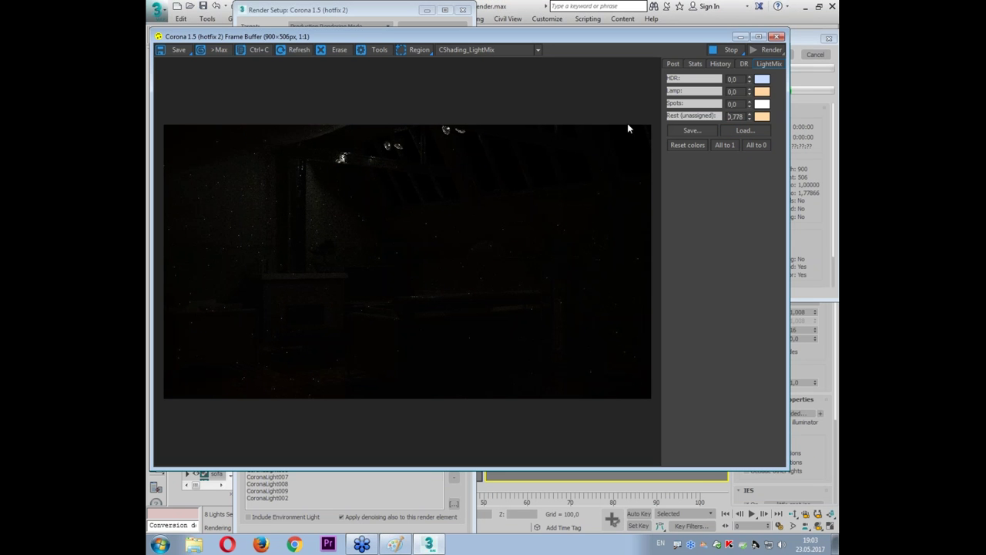
- Bring HDR up to 0,635, Lamp to 2,134 and Spots to 1,498
{"action": "left_click", "coordinate": [733, 103]}
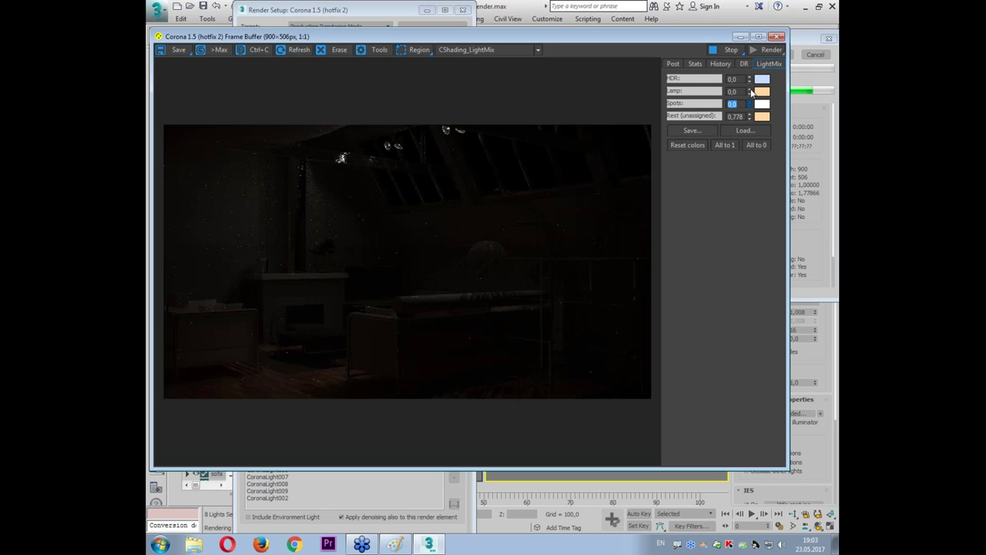
{"action": "type", "text": "0,42"}
{"action": "key", "text": "Return"}
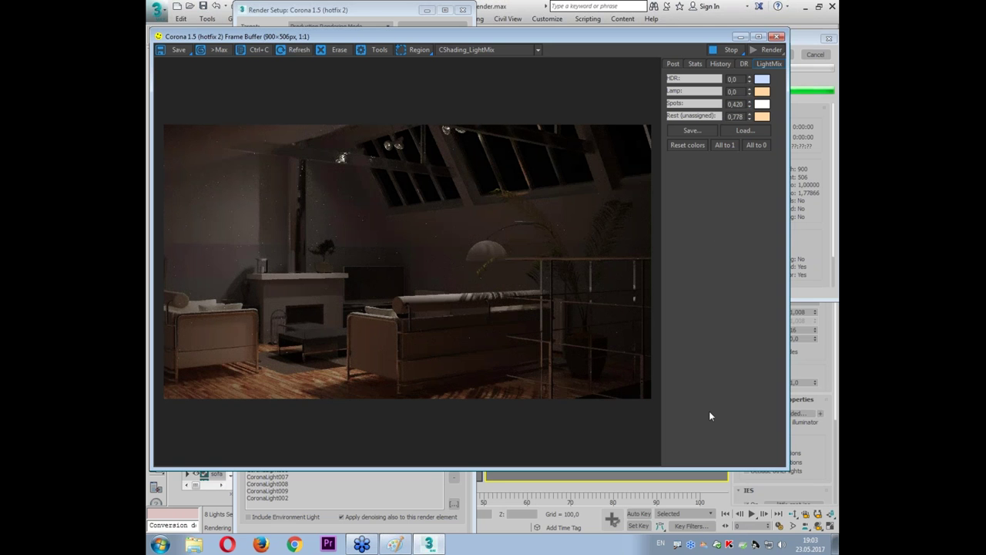
{"action": "left_click_drag", "start_coordinate": [749, 80], "coordinate": [757, 80]}
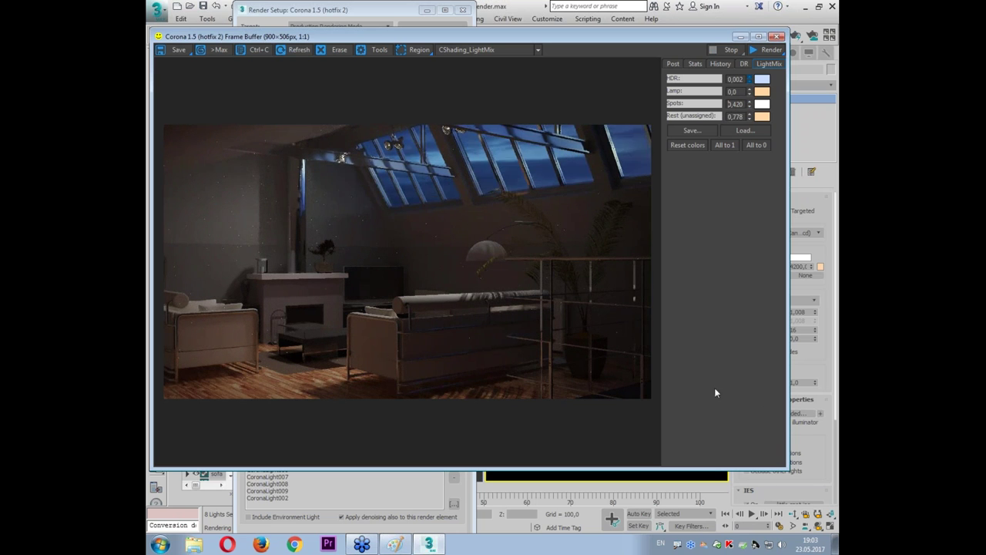
{"action": "left_click_drag", "start_coordinate": [706, 477], "coordinate": [722, 293]}
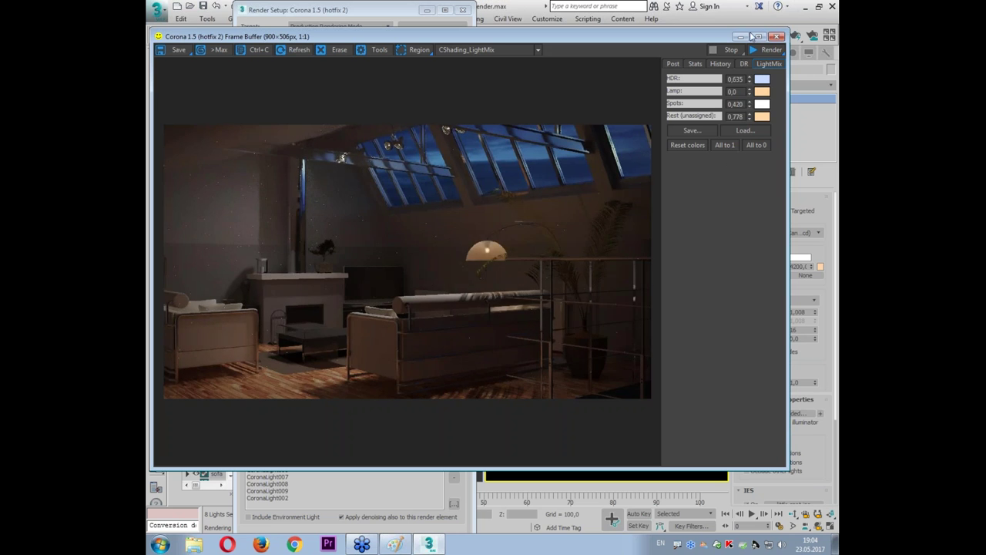
{"action": "left_click_drag", "start_coordinate": [749, 93], "coordinate": [741, 155]}
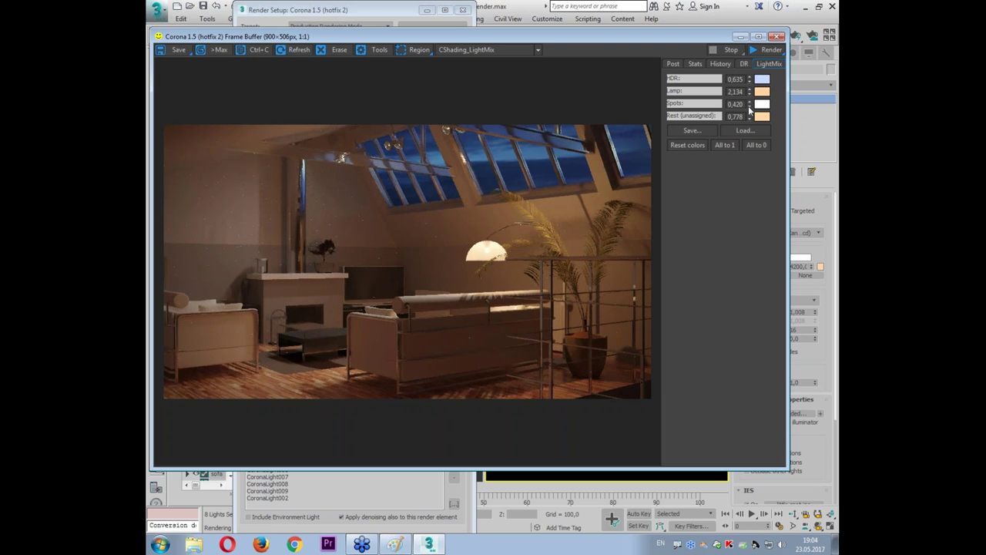
{"action": "mouse_move", "coordinate": [753, 63]}
{"action": "left_mouse_down"}
{"action": "mouse_move", "coordinate": [771, 437]}
{"action": "mouse_move", "coordinate": [770, 389]}
{"action": "mouse_move", "coordinate": [769, 399]}
{"action": "left_mouse_up"}
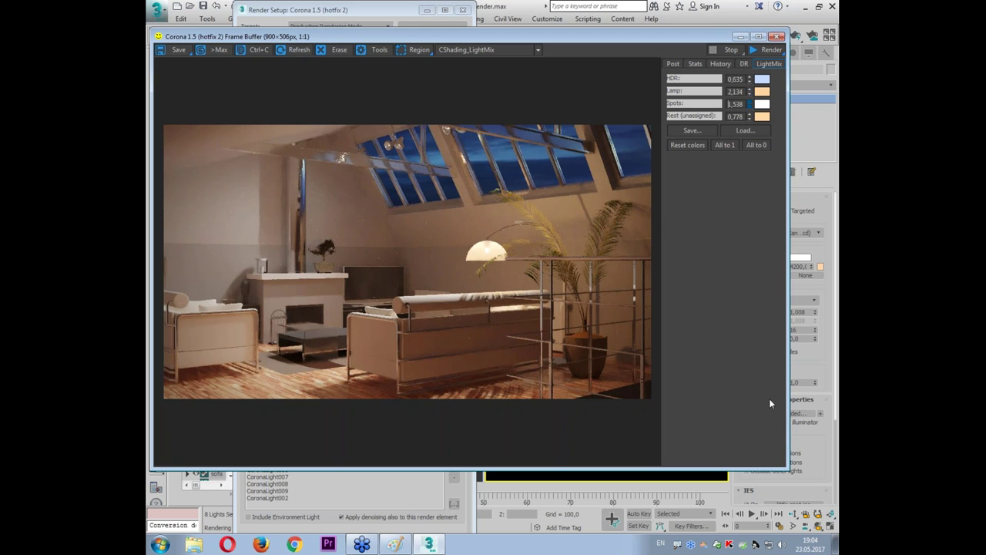
{"action": "left_click", "coordinate": [762, 104]}
- Tint the Spots light group cool blue and nudge its intensity up to 1,534
{"action": "left_click_drag", "start_coordinate": [402, 106], "coordinate": [415, 104]}
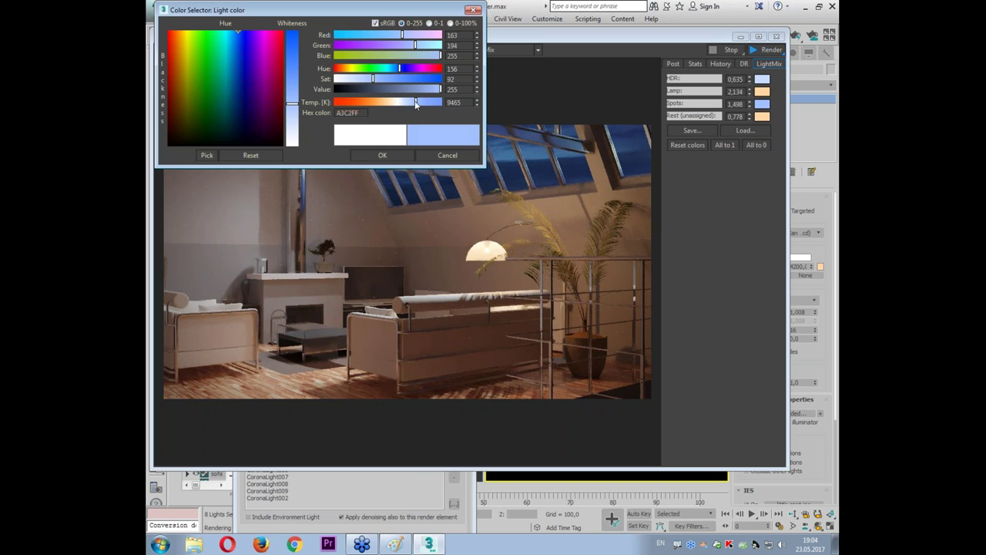
{"action": "left_click", "coordinate": [405, 157]}
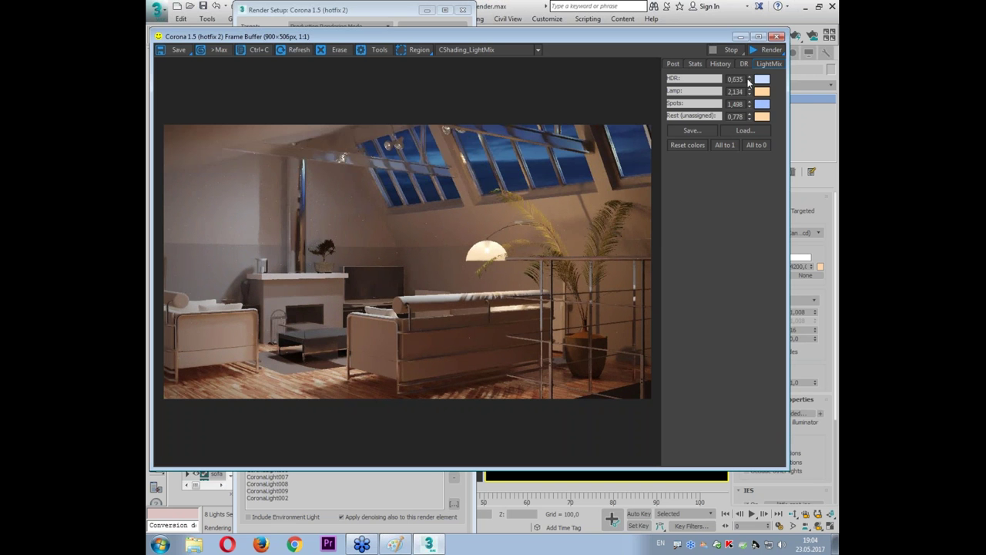
{"action": "left_click_drag", "start_coordinate": [749, 104], "coordinate": [752, 85]}
- Give the lamp light group a warm orange colour
{"action": "left_click", "coordinate": [761, 91]}
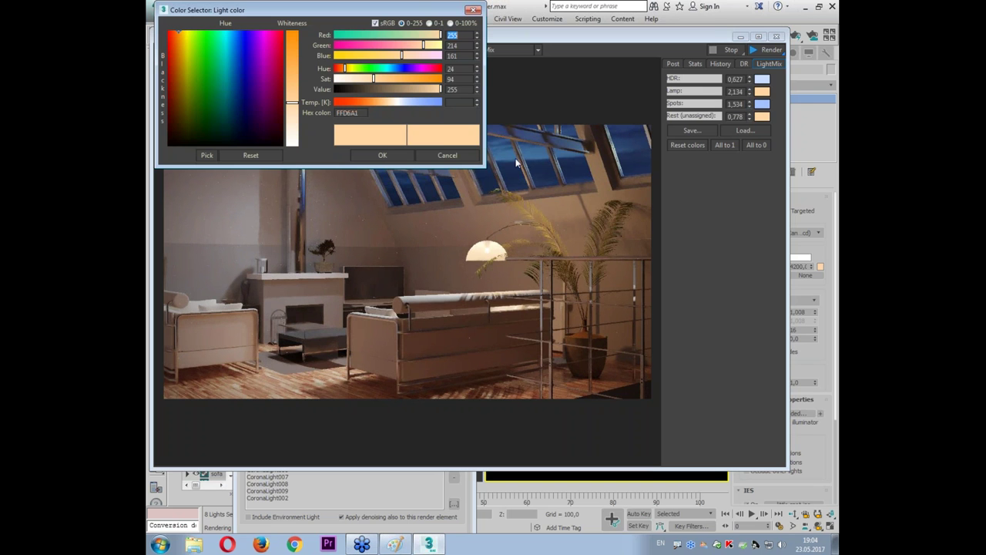
{"action": "left_click_drag", "start_coordinate": [386, 103], "coordinate": [393, 103]}
{"action": "left_click", "coordinate": [383, 155]}
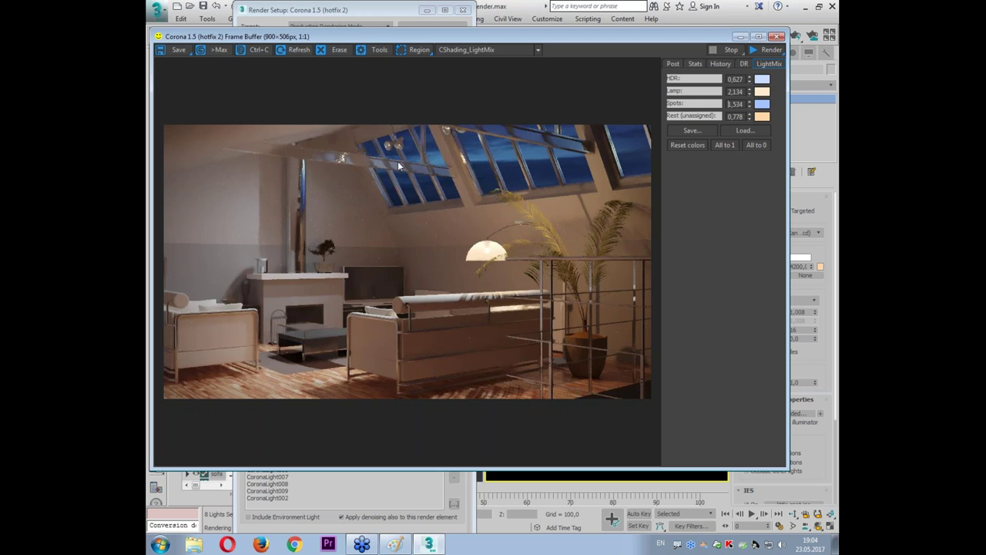
- Raise the HDR sky toward daylight, then settle it back at 0,887
{"action": "left_click", "coordinate": [749, 104]}
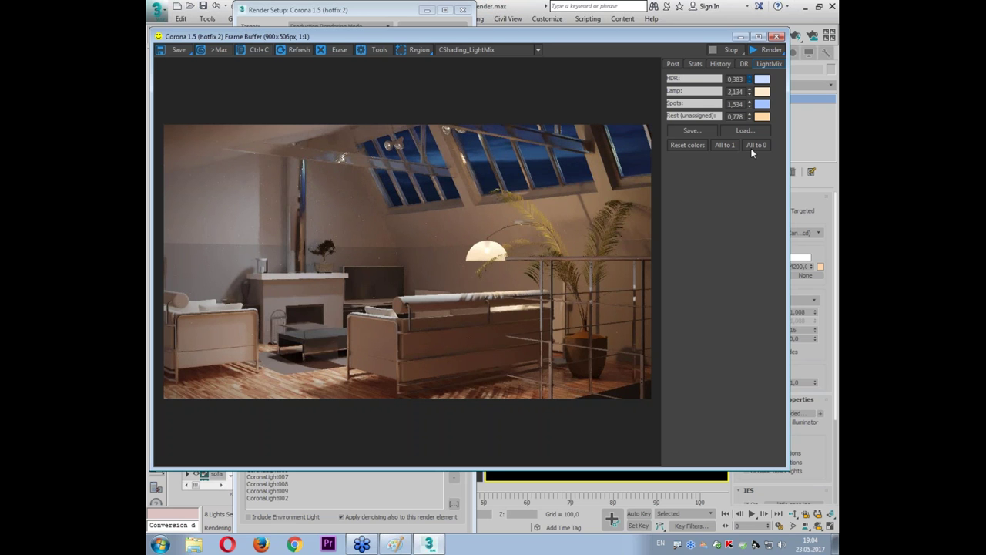
{"action": "mouse_move", "coordinate": [747, 139]}
{"action": "left_mouse_down"}
{"action": "mouse_move", "coordinate": [759, 374]}
{"action": "mouse_move", "coordinate": [742, 330]}
{"action": "left_mouse_up"}
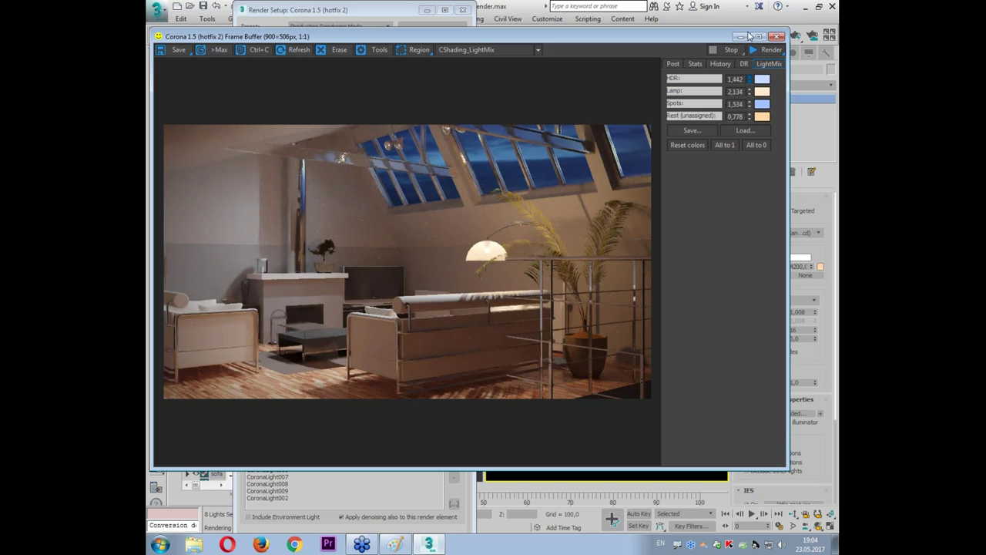
{"action": "left_click_drag", "start_coordinate": [749, 78], "coordinate": [745, 544]}
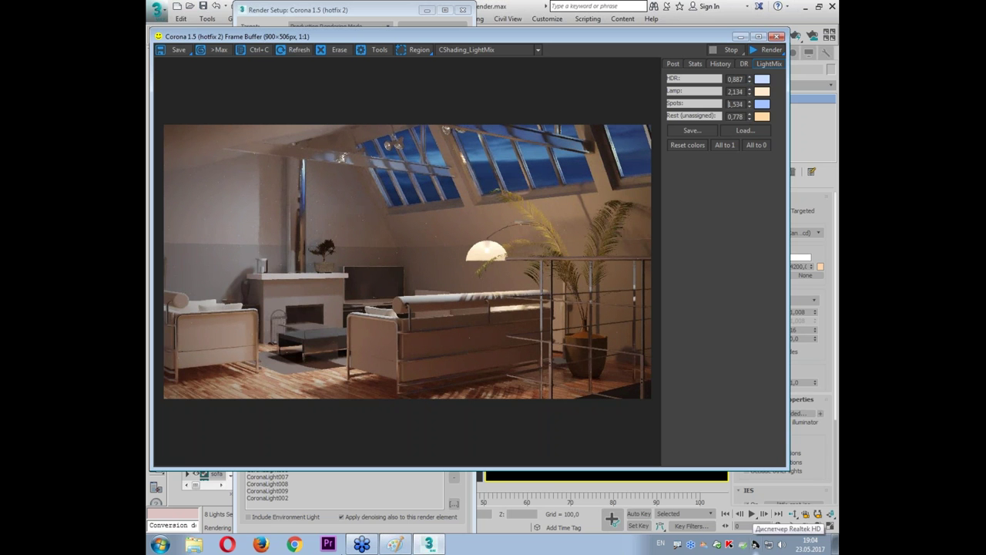
{"action": "left_click_drag", "start_coordinate": [224, 319], "coordinate": [320, 339]}
{"action": "left_click_drag", "start_coordinate": [148, 121], "coordinate": [437, 110]}
{"action": "left_click_drag", "start_coordinate": [555, 122], "coordinate": [839, 106]}
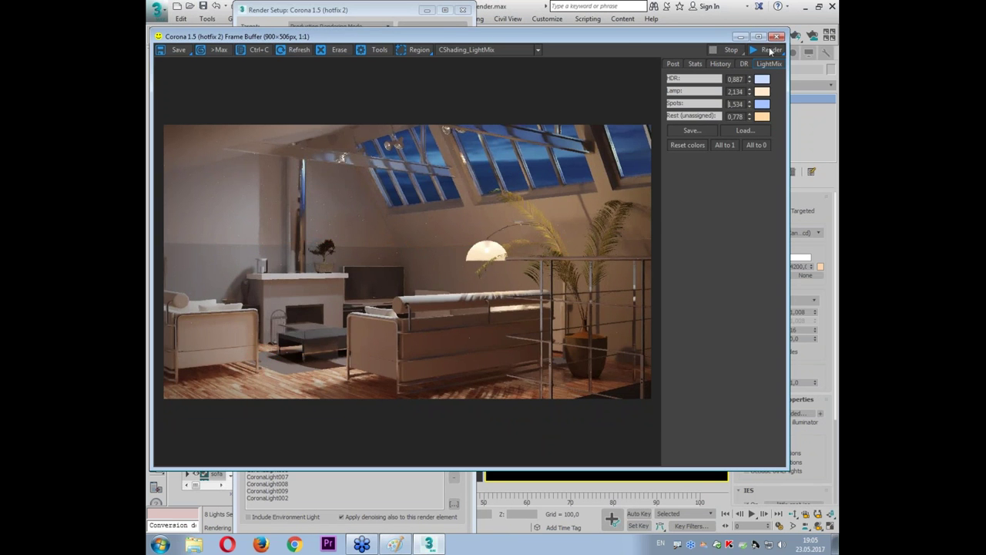
{"action": "left_click", "coordinate": [778, 36]}
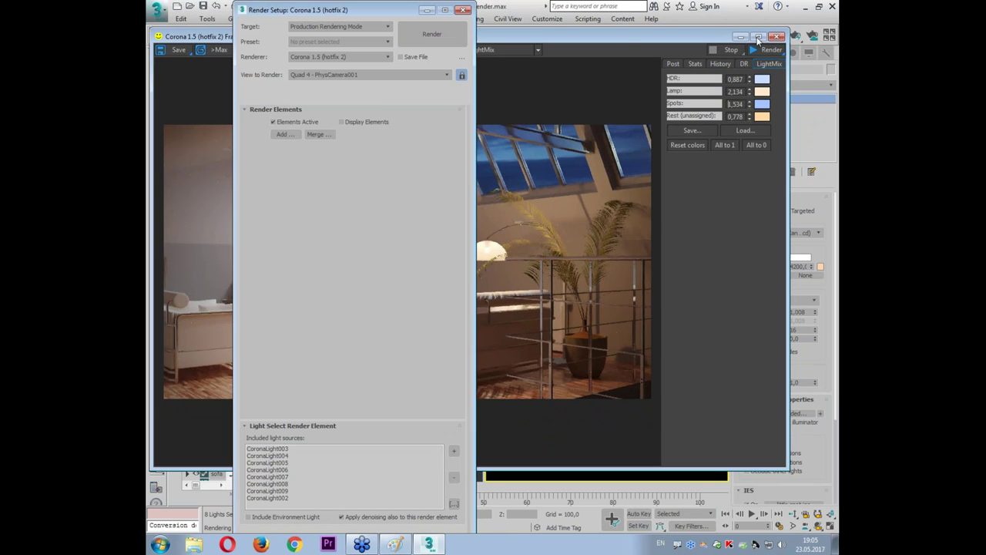
- Select the carpet plane with all object types selectable and isolate it in perspective view
{"action": "left_click", "coordinate": [463, 12]}
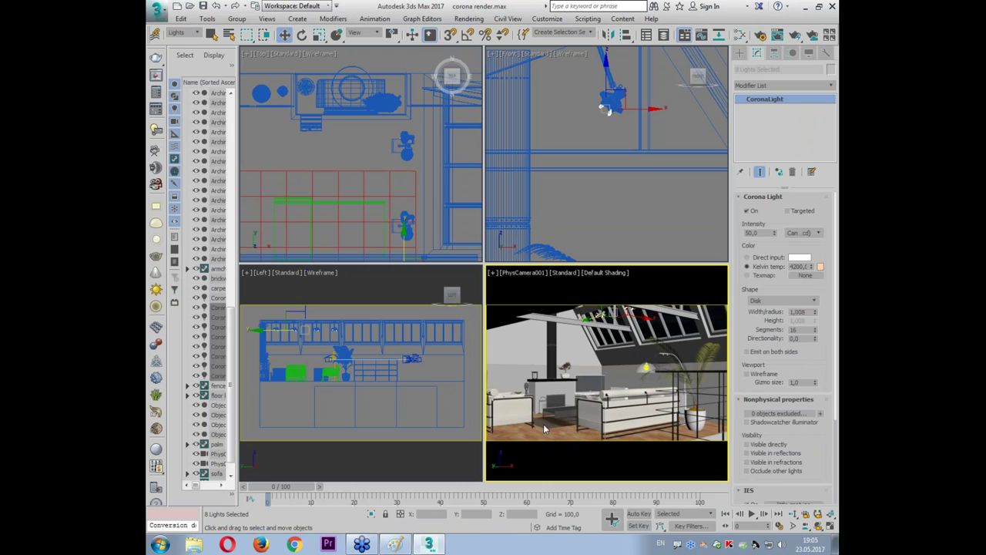
{"action": "key", "text": "ctrl+d"}
{"action": "left_click", "coordinate": [185, 32]}
{"action": "left_click", "coordinate": [175, 42]}
{"action": "left_click", "coordinate": [544, 422]}
{"action": "left_click", "coordinate": [547, 425]}
{"action": "key", "text": "alt+w"}
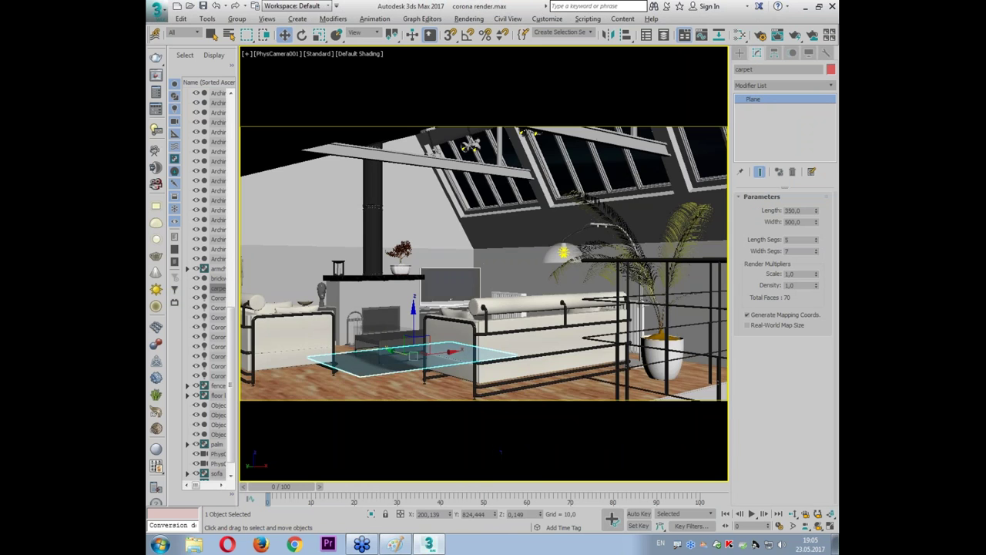
{"action": "key", "text": "p"}
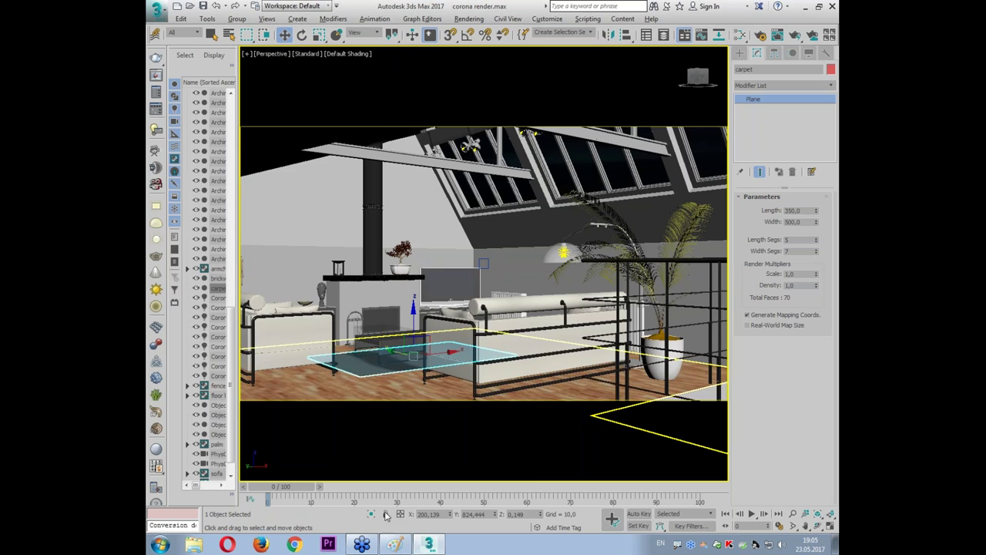
{"action": "left_click", "coordinate": [371, 514]}
{"action": "middle_click_drag", "start_coordinate": [420, 346], "coordinate": [418, 326], "text": "alt"}
- Add Hair and Fur (WSM) to the carpet with 40000 hairs and root/tip thickness 3
{"action": "left_click", "coordinate": [736, 85]}
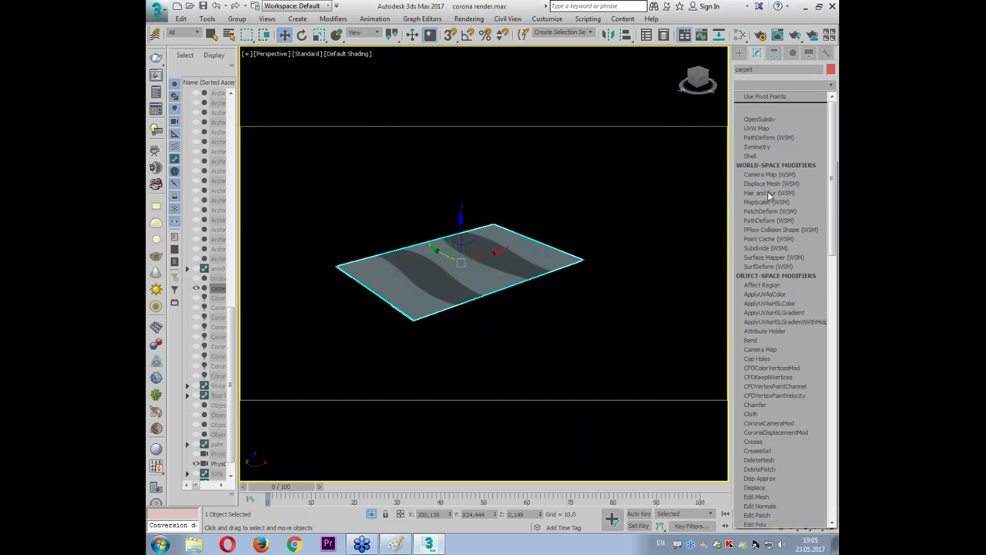
{"action": "left_click", "coordinate": [767, 193]}
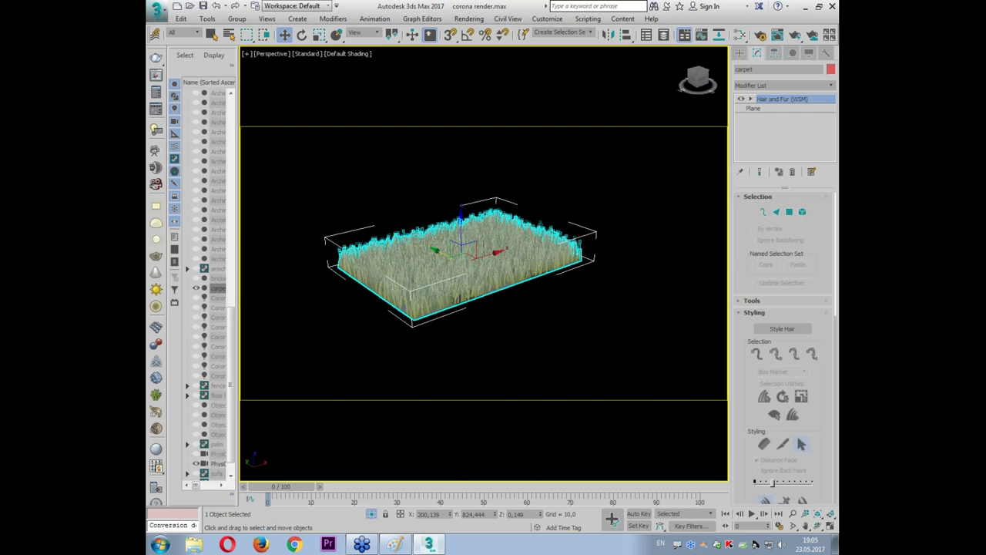
{"action": "left_click", "coordinate": [754, 197]}
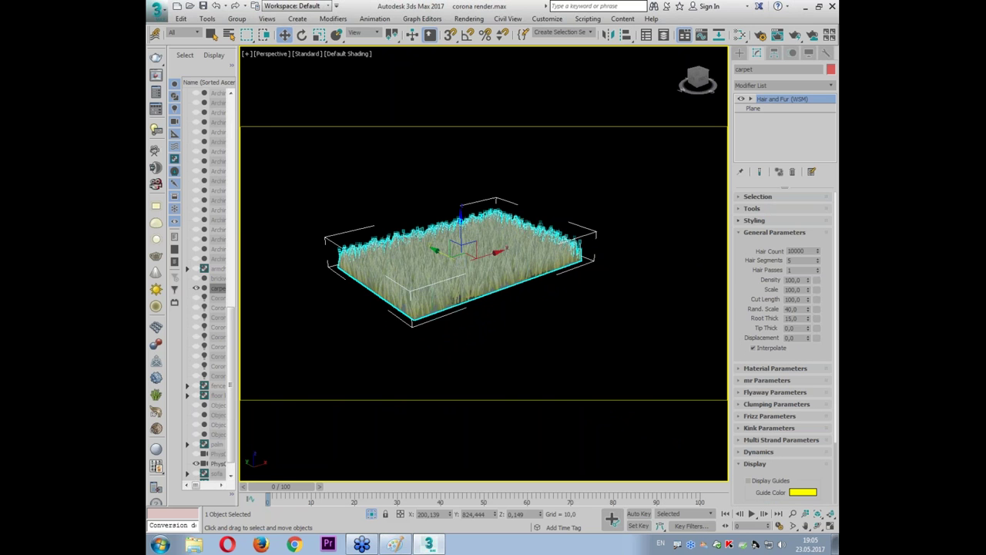
{"action": "double_click", "coordinate": [789, 251]}
{"action": "type", "text": "40000"}
{"action": "key", "text": "Return"}
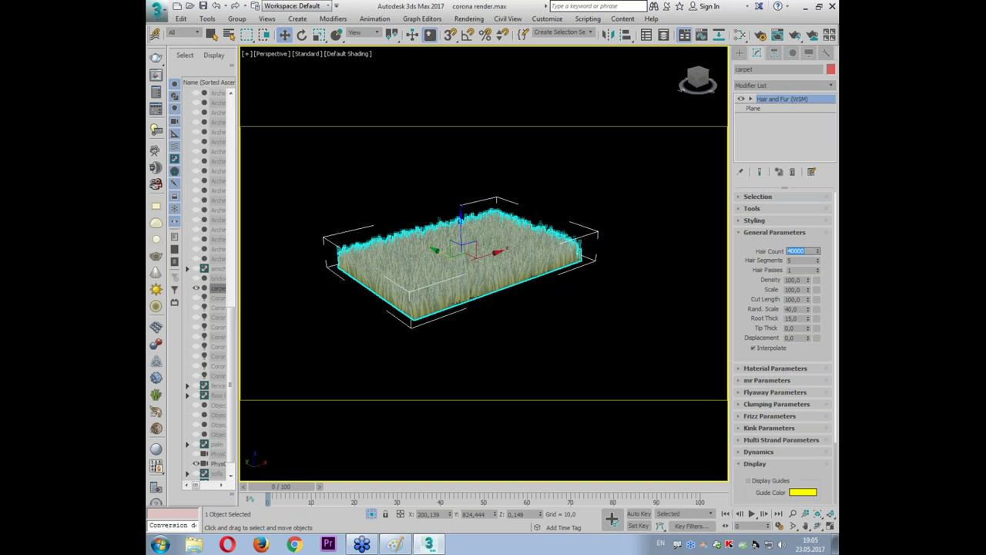
{"action": "double_click", "coordinate": [797, 318]}
{"action": "type", "text": "3"}
{"action": "key", "text": "Return"}
{"action": "double_click", "coordinate": [798, 327]}
{"action": "type", "text": "3"}
{"action": "key", "text": "Return"}
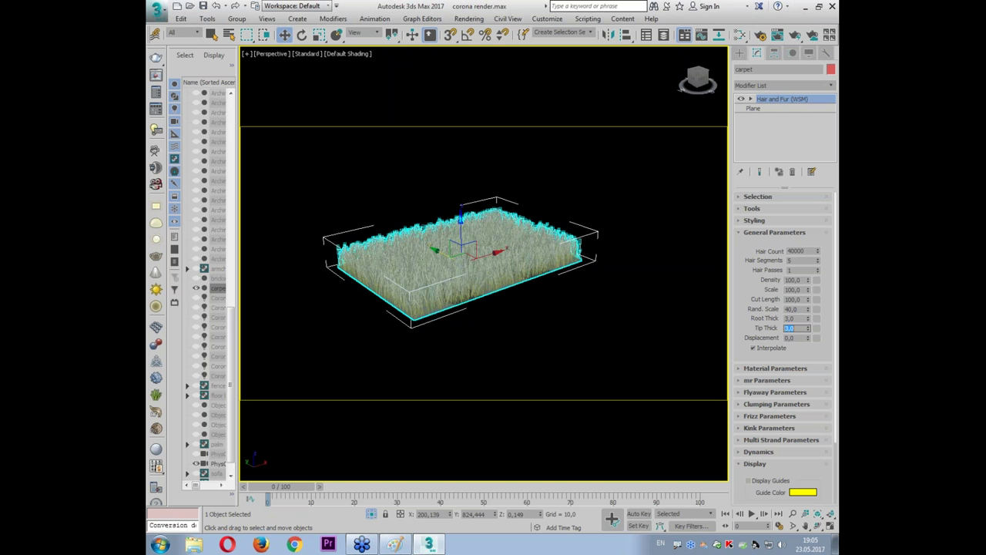
- Shorten the hair to scale 36, with frizz tip 360 and frizz frequency 3
{"action": "left_click_drag", "start_coordinate": [808, 291], "coordinate": [813, 330]}
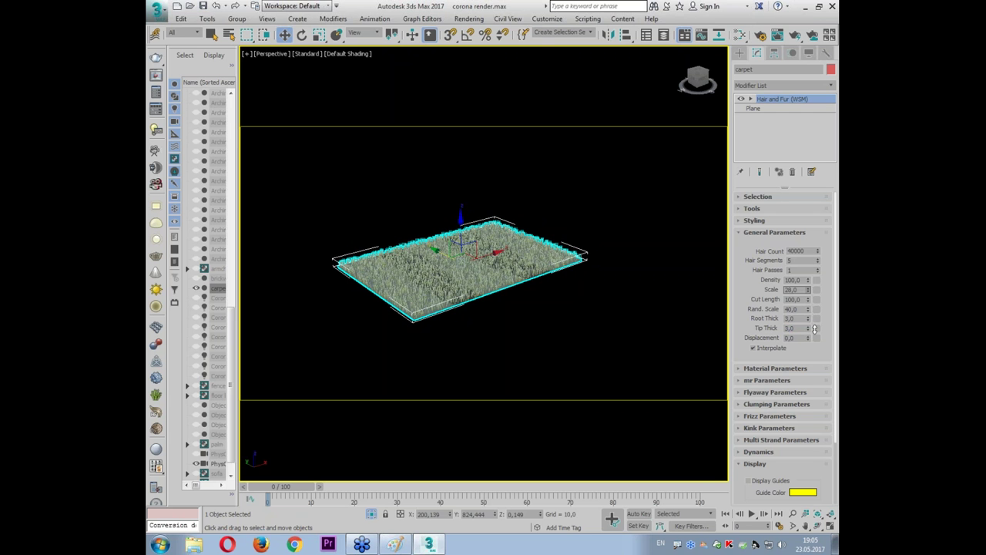
{"action": "left_click", "coordinate": [751, 417]}
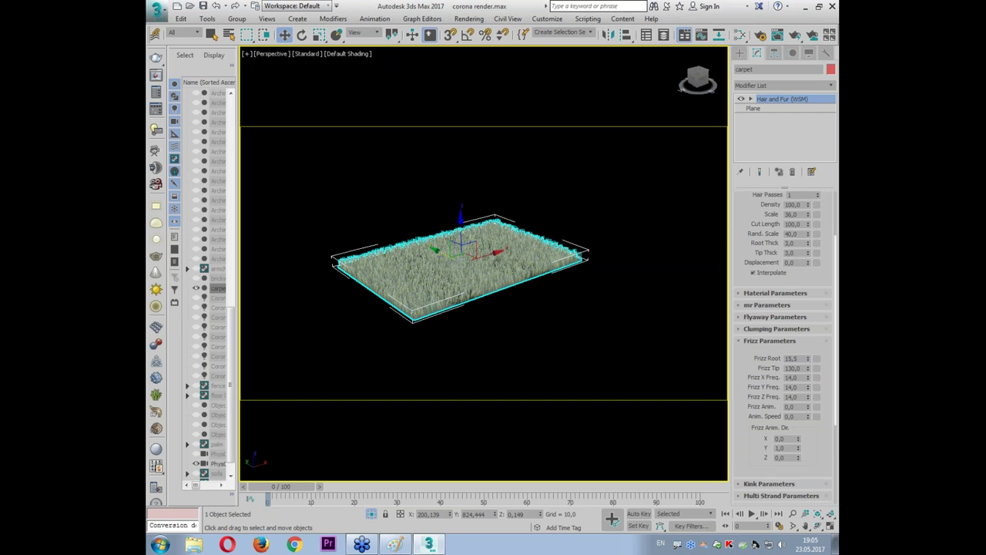
{"action": "left_click_drag", "start_coordinate": [808, 370], "coordinate": [809, 323]}
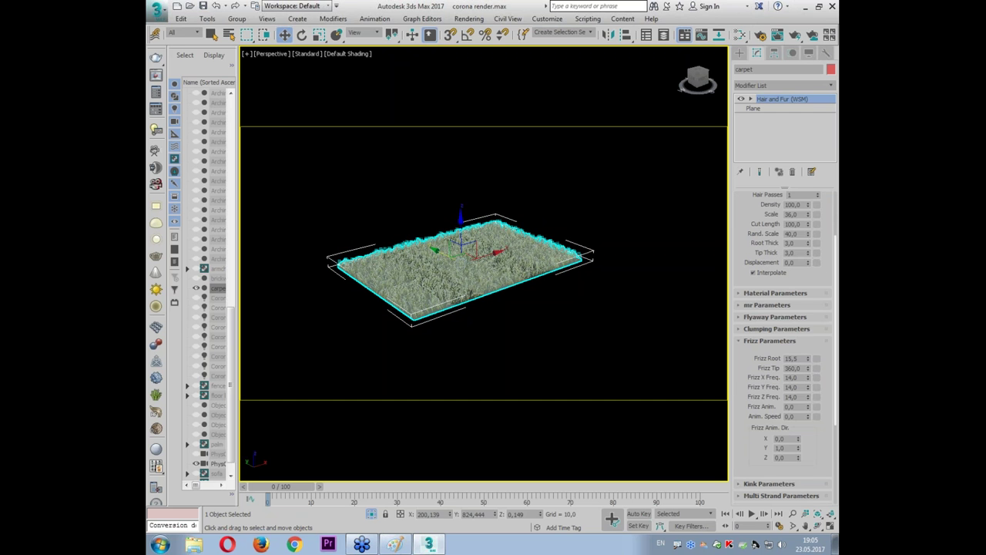
{"action": "scroll", "coordinate": [439, 277], "scroll_direction": "up", "scroll_amount": 2}
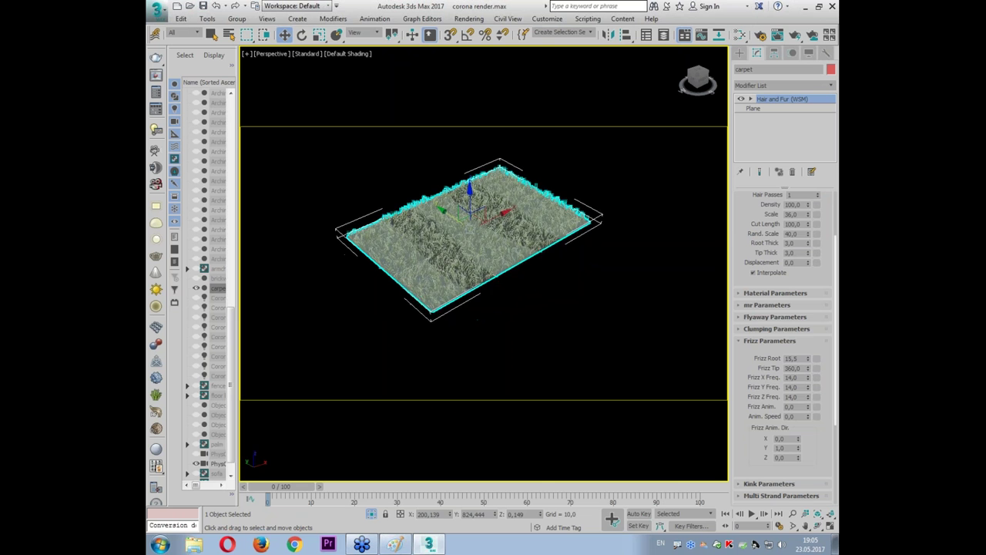
{"action": "scroll", "coordinate": [439, 278], "scroll_direction": "up", "scroll_amount": 4}
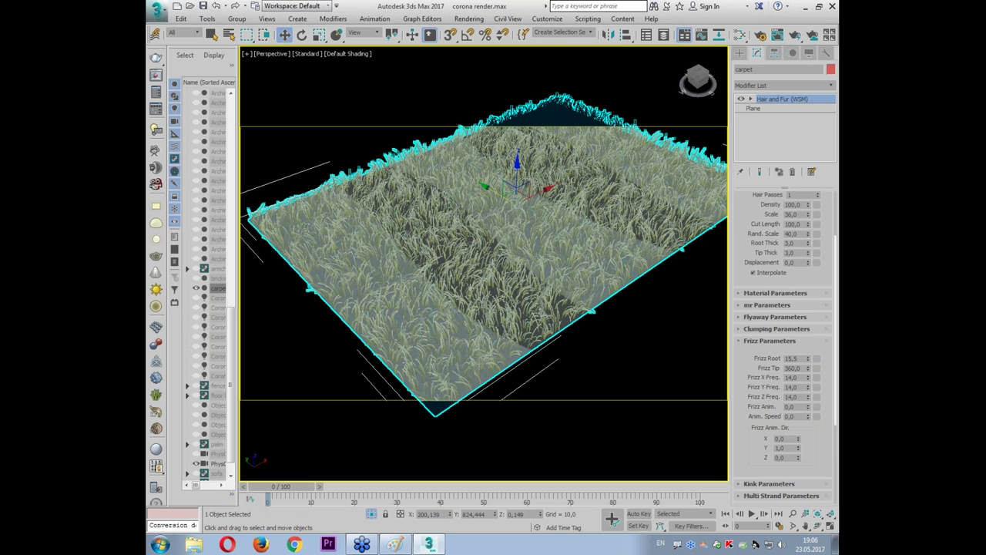
{"action": "double_click", "coordinate": [798, 399]}
{"action": "type", "text": "3"}
{"action": "key", "text": "Return"}
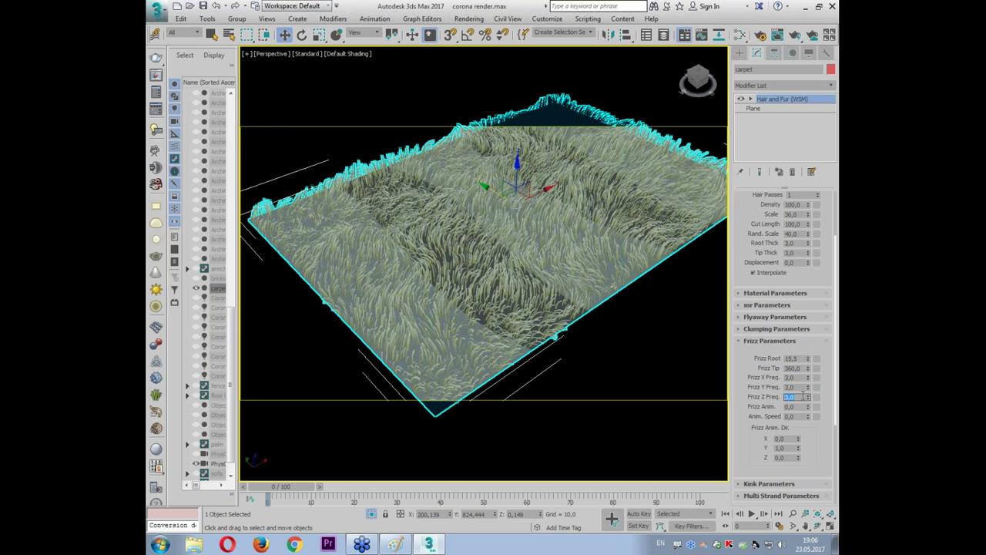
{"action": "scroll", "coordinate": [782, 263], "scroll_direction": "up", "scroll_amount": 2}
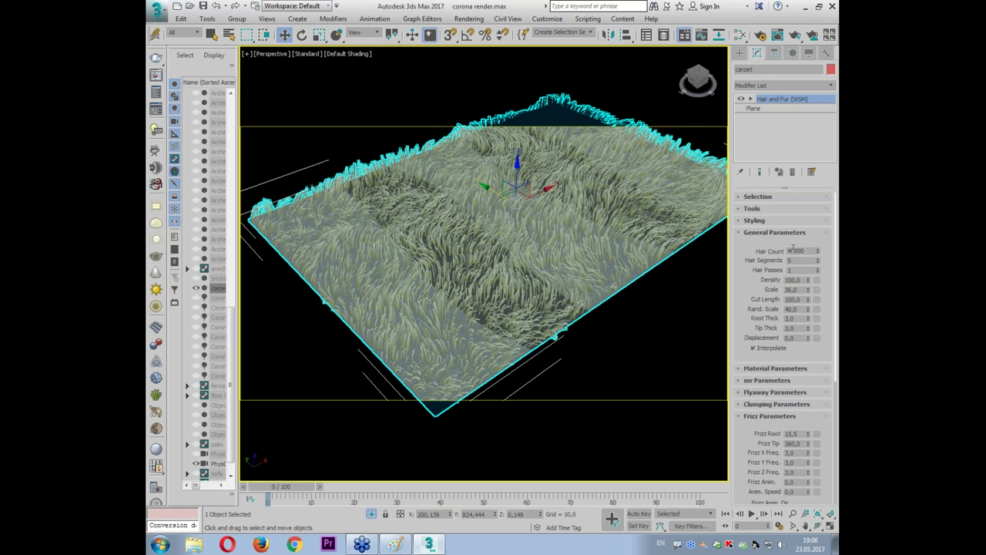
{"action": "scroll", "coordinate": [612, 251], "scroll_direction": "down", "scroll_amount": 3}
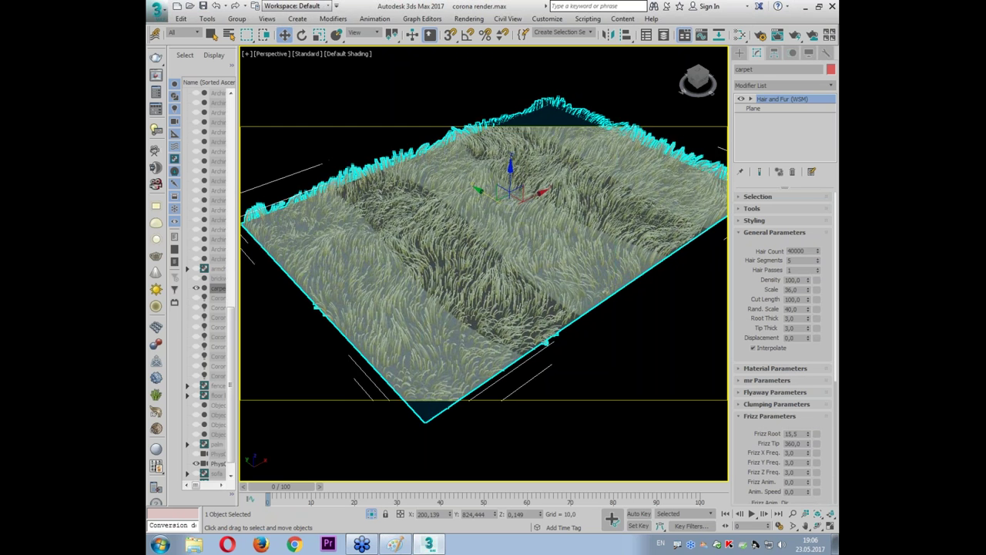
{"action": "scroll", "coordinate": [612, 251], "scroll_direction": "down", "scroll_amount": 3}
- View the room through the camera with all hidden objects brought back
{"action": "key", "text": "c"}
{"action": "right_click", "coordinate": [497, 293]}
{"action": "left_click", "coordinate": [515, 271]}
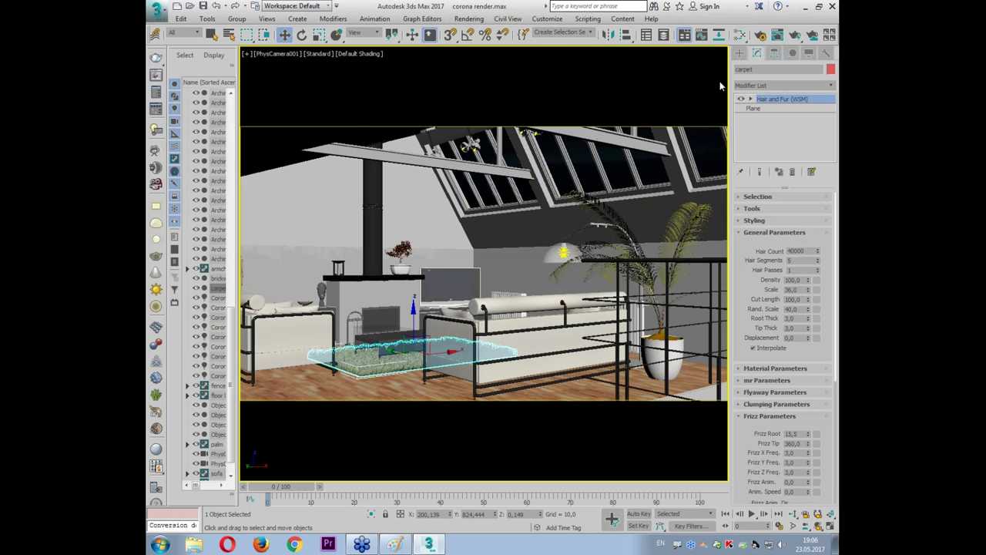
- Open the Slate Material Editor on the room's materials and bring up the bricks wall parameters
{"action": "left_click", "coordinate": [740, 35]}
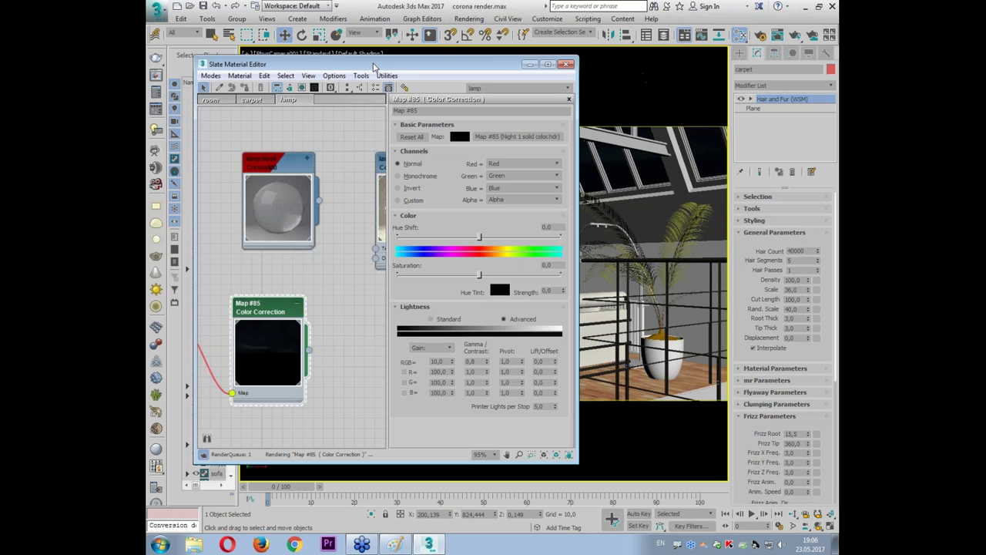
{"action": "left_click_drag", "start_coordinate": [270, 64], "coordinate": [389, 56]}
{"action": "left_click", "coordinate": [329, 92]}
{"action": "scroll", "coordinate": [404, 193], "scroll_direction": "down", "scroll_amount": 3}
{"action": "double_click", "coordinate": [416, 235]}
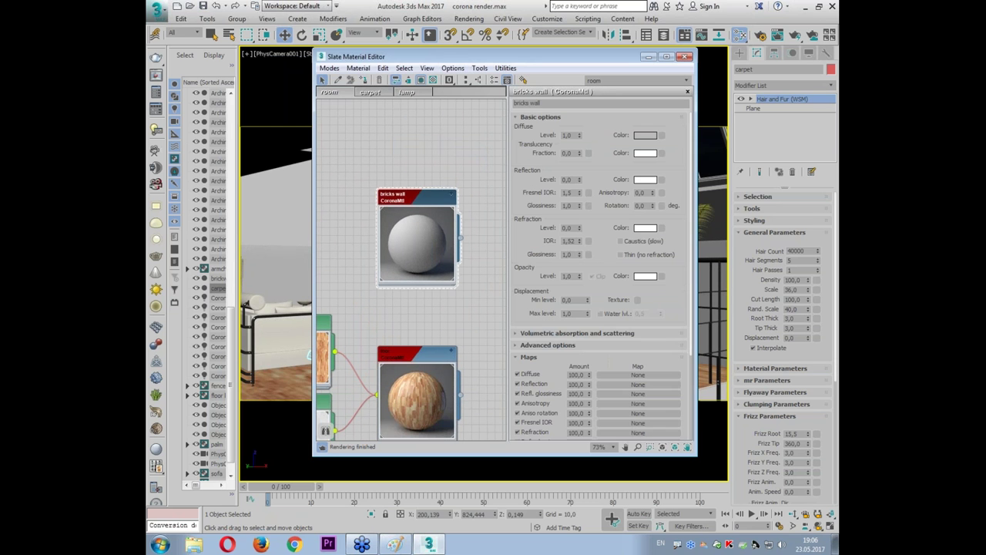
{"action": "scroll", "coordinate": [416, 324], "scroll_direction": "up", "scroll_amount": 1}
{"action": "left_click_drag", "start_coordinate": [608, 162], "coordinate": [532, 250]}
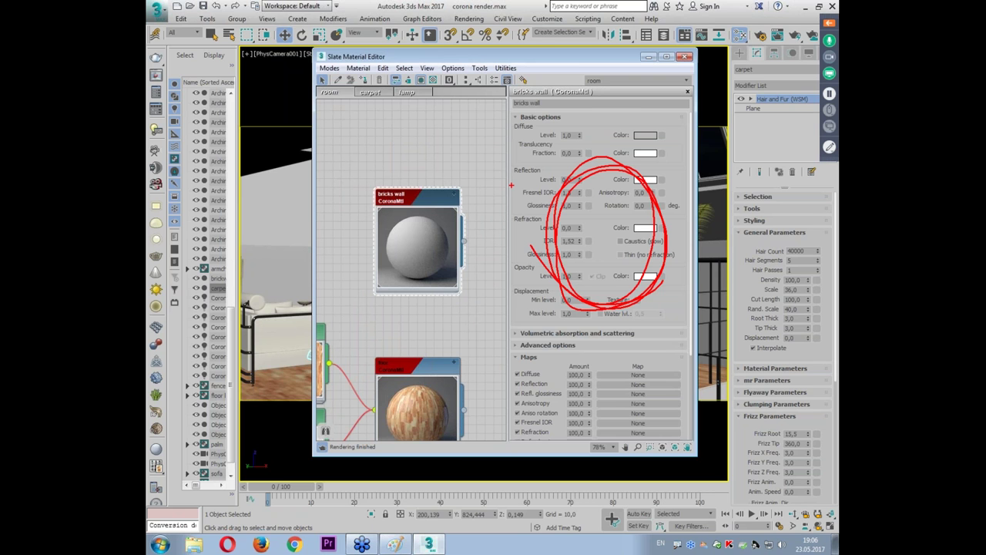
{"action": "key", "text": "Escape"}
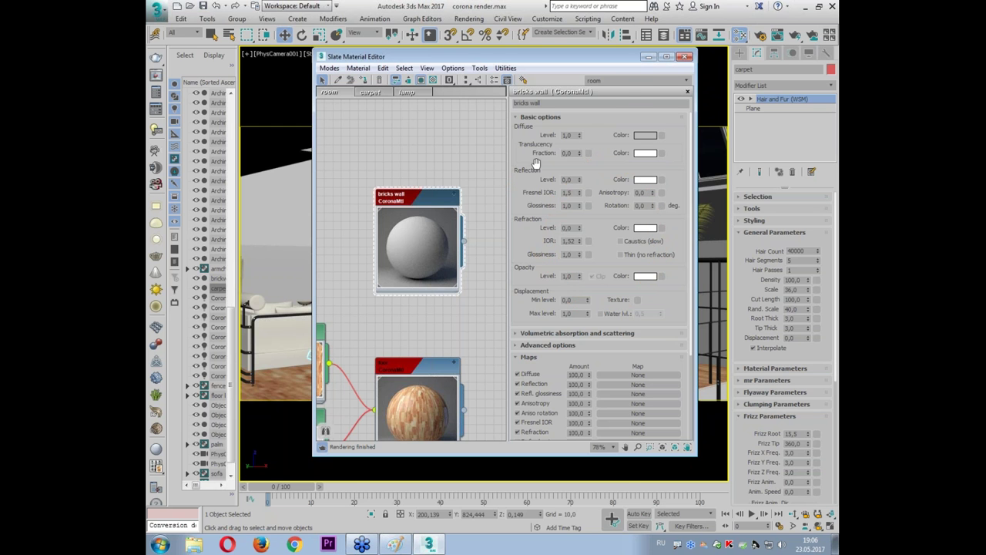
- Load old bricks reflection.jpg as a Bitmap in the bricks wall's Reflection map slot
{"action": "left_click", "coordinate": [661, 180]}
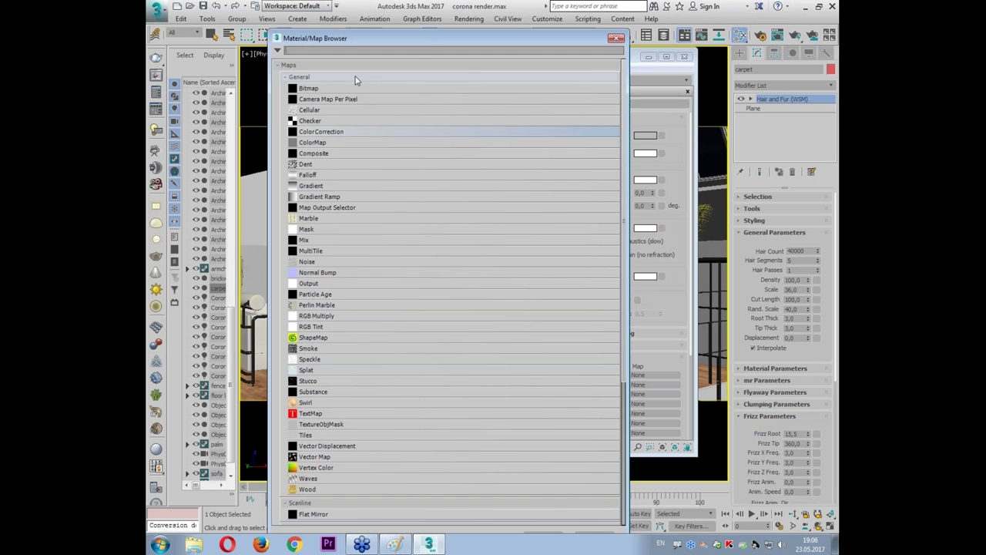
{"action": "double_click", "coordinate": [312, 86]}
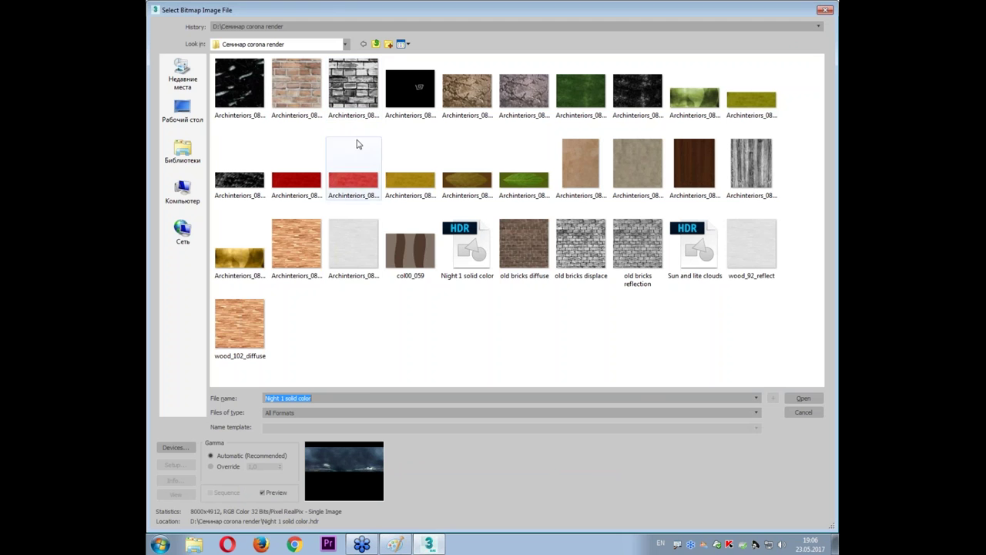
{"action": "left_click", "coordinate": [632, 268]}
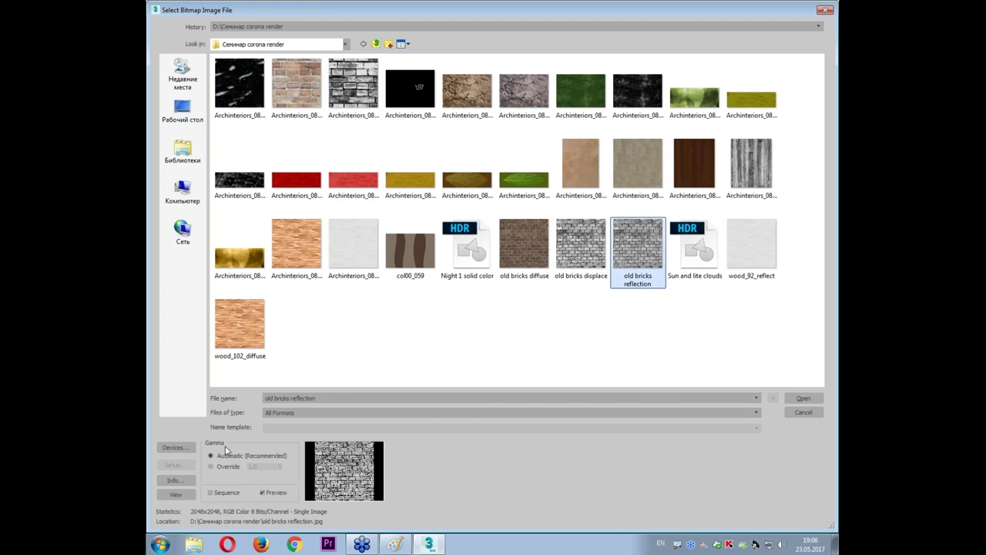
{"action": "left_click", "coordinate": [176, 493]}
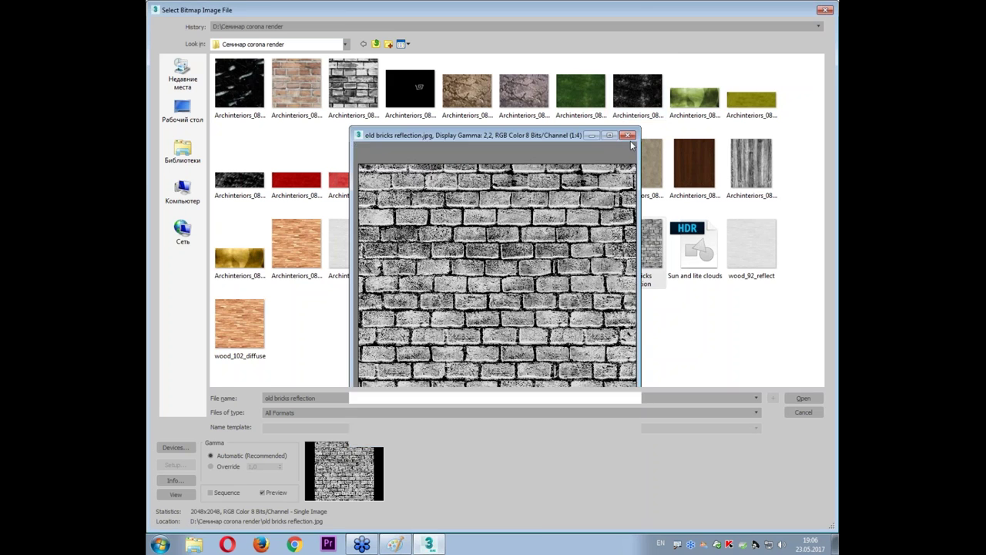
{"action": "left_click", "coordinate": [632, 133]}
{"action": "double_click", "coordinate": [617, 254]}
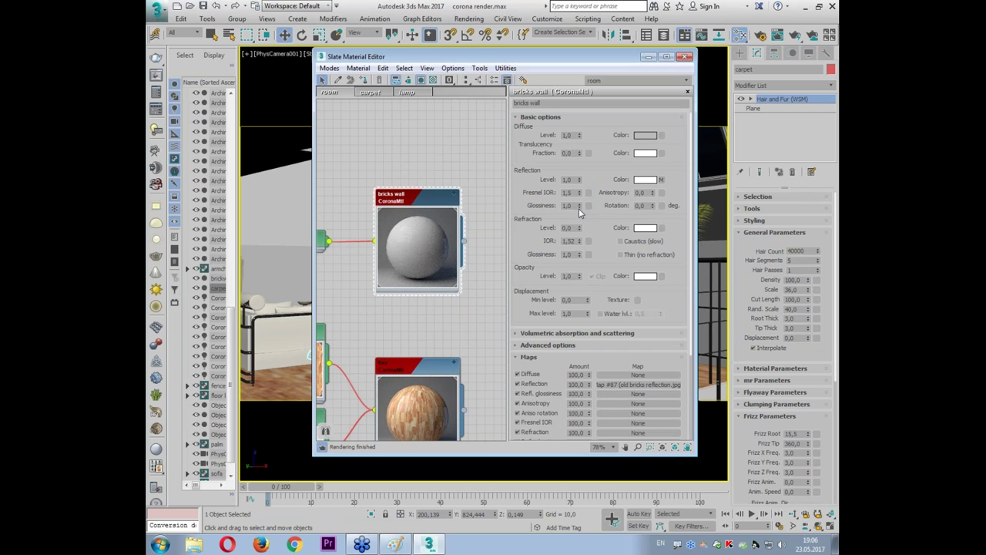
- Tune bricks wall reflection glossiness to 0,69 and try Fresnel IOR values 3, 10 and 2
{"action": "left_click_drag", "start_coordinate": [579, 206], "coordinate": [580, 231]}
{"action": "left_click_drag", "start_coordinate": [580, 231], "coordinate": [579, 218]}
{"action": "type", "text": "0,79"}
{"action": "double_click", "coordinate": [570, 193]}
{"action": "type", "text": "3"}
{"action": "key", "text": "Return"}
{"action": "type", "text": "10"}
{"action": "key", "text": "Return"}
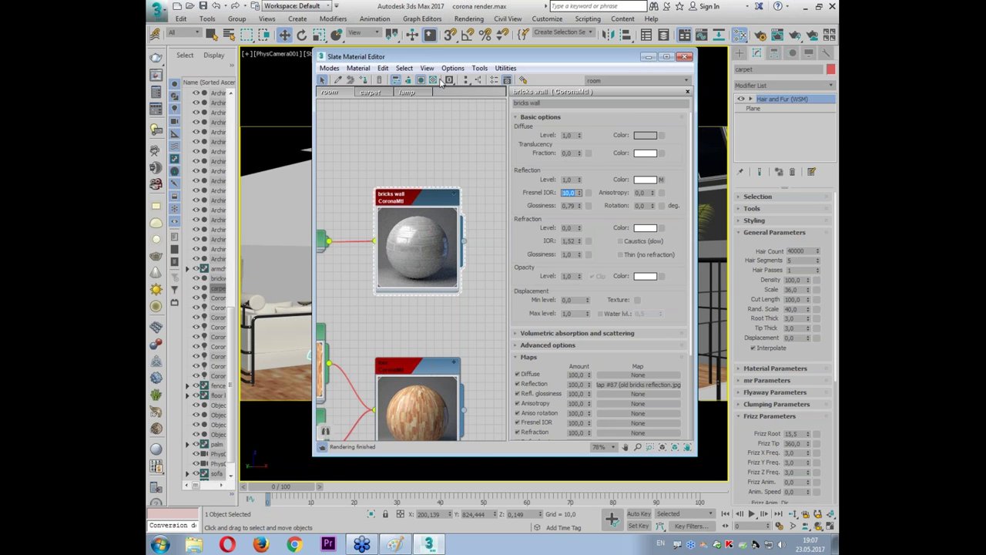
{"action": "left_click", "coordinate": [399, 231]}
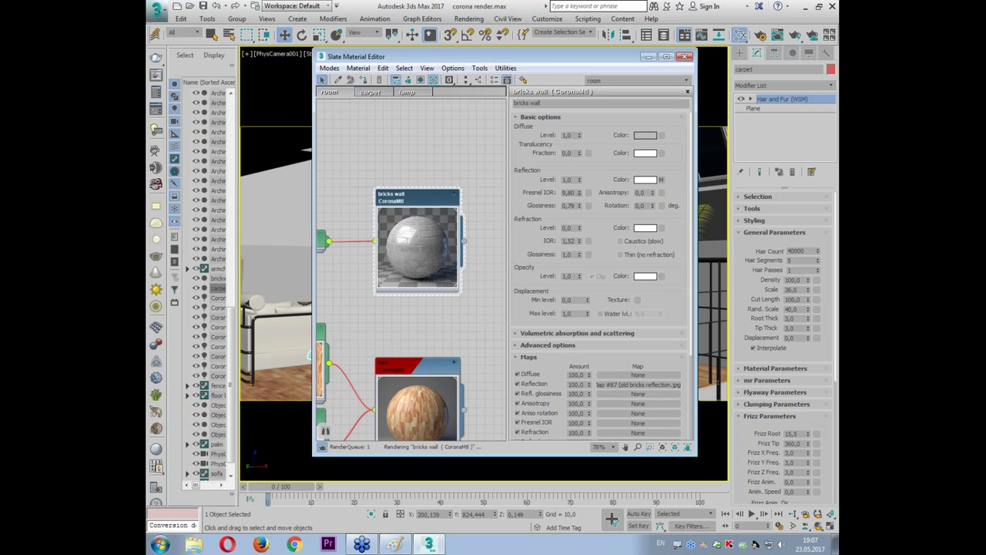
{"action": "left_click", "coordinate": [568, 193]}
{"action": "type", "text": "2"}
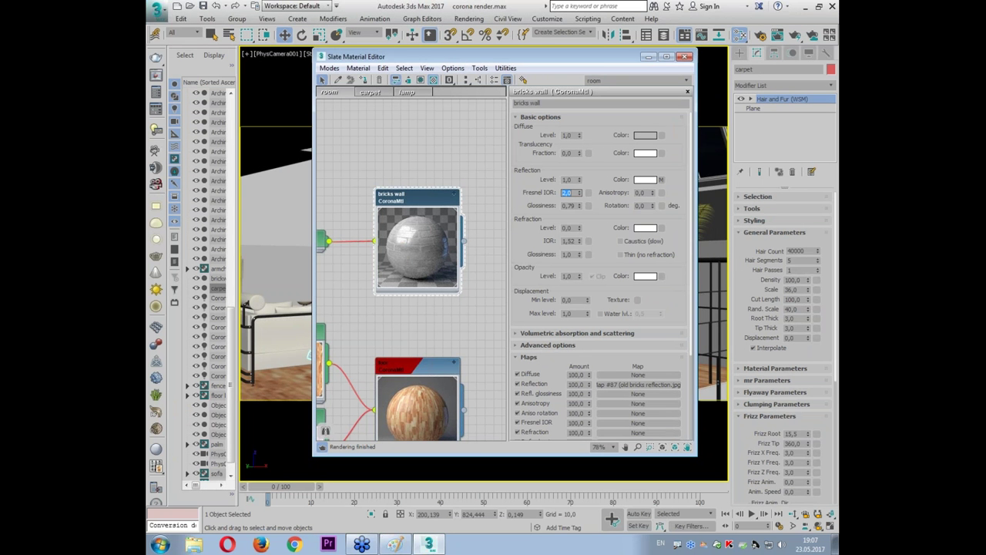
- Scroll to the Maps rollout and open the map choices for the empty Displacement slot
{"action": "scroll", "coordinate": [532, 300], "scroll_direction": "down", "scroll_amount": 2}
{"action": "scroll", "coordinate": [532, 300], "scroll_direction": "down", "scroll_amount": 3}
{"action": "scroll", "coordinate": [532, 301], "scroll_direction": "down", "scroll_amount": 2}
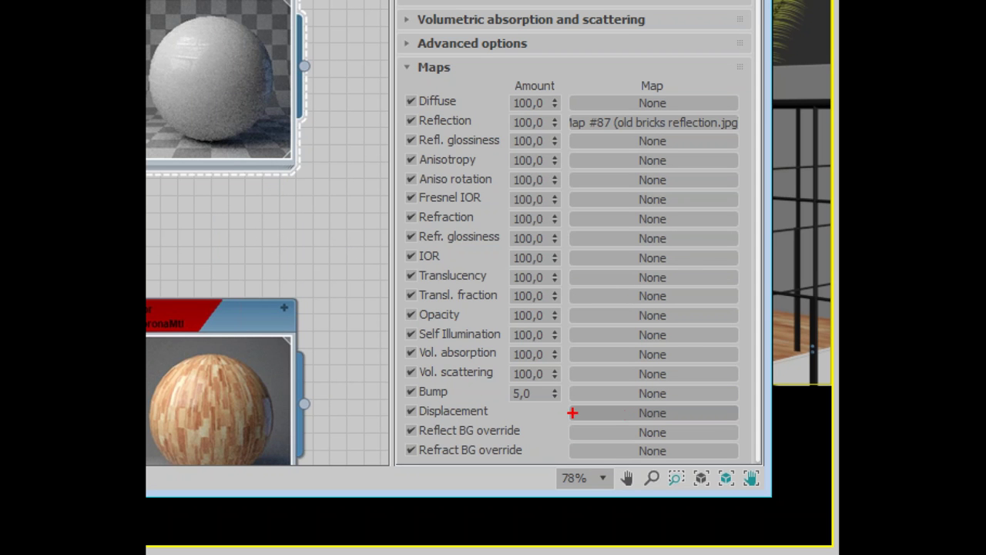
{"action": "mouse_move", "coordinate": [568, 421]}
{"action": "left_mouse_down"}
{"action": "mouse_move", "coordinate": [730, 400]}
{"action": "mouse_move", "coordinate": [560, 424]}
{"action": "mouse_move", "coordinate": [566, 430]}
{"action": "left_mouse_up"}
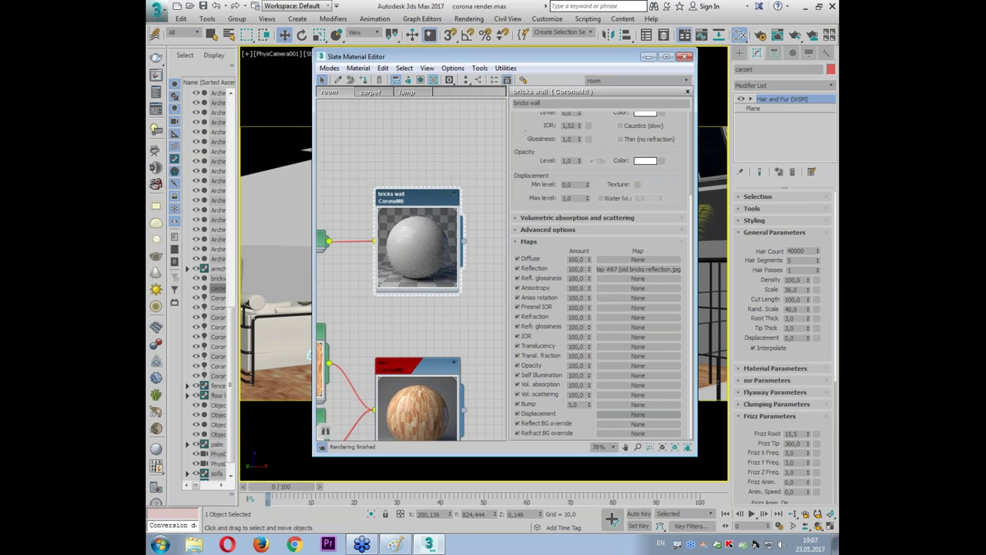
{"action": "left_click", "coordinate": [638, 413]}
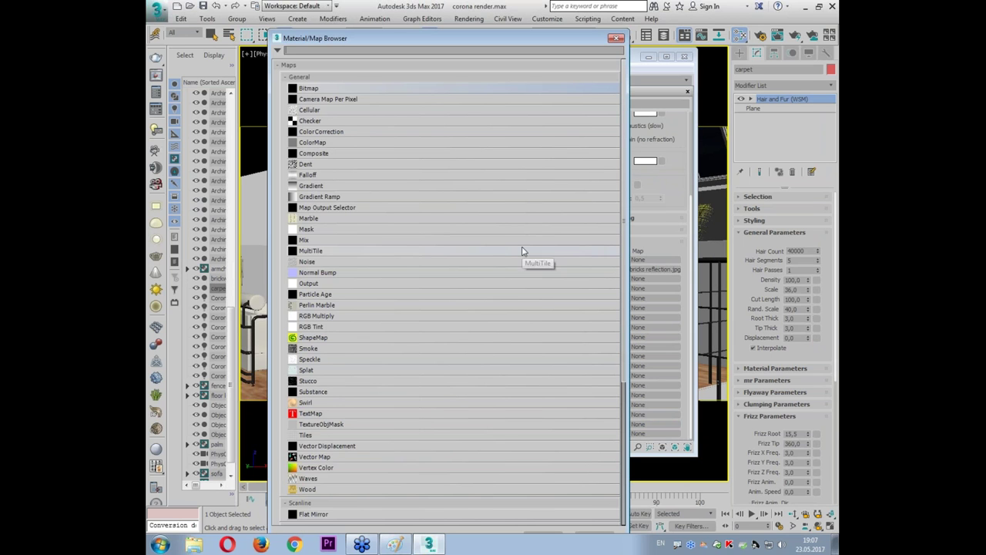
- Load old bricks displace.jpg as a Bitmap in the bricks wall's Displacement slot
{"action": "double_click", "coordinate": [309, 89]}
{"action": "left_click", "coordinate": [589, 245]}
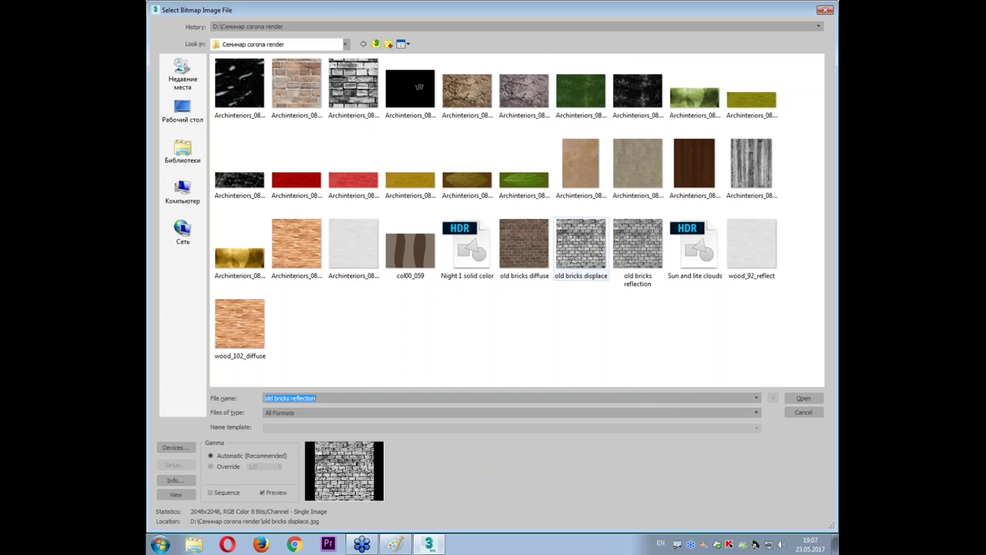
{"action": "left_click", "coordinate": [185, 495]}
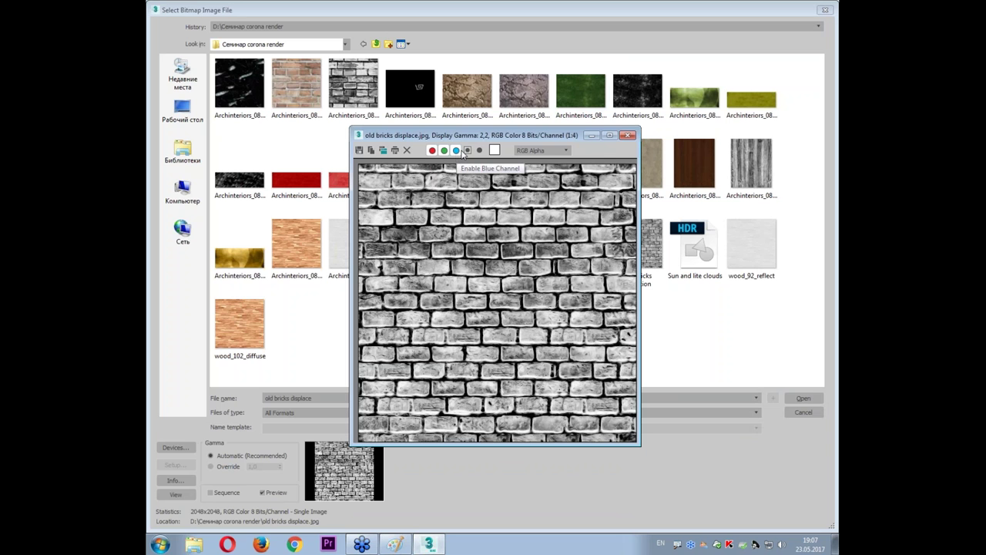
{"action": "left_click", "coordinate": [628, 135]}
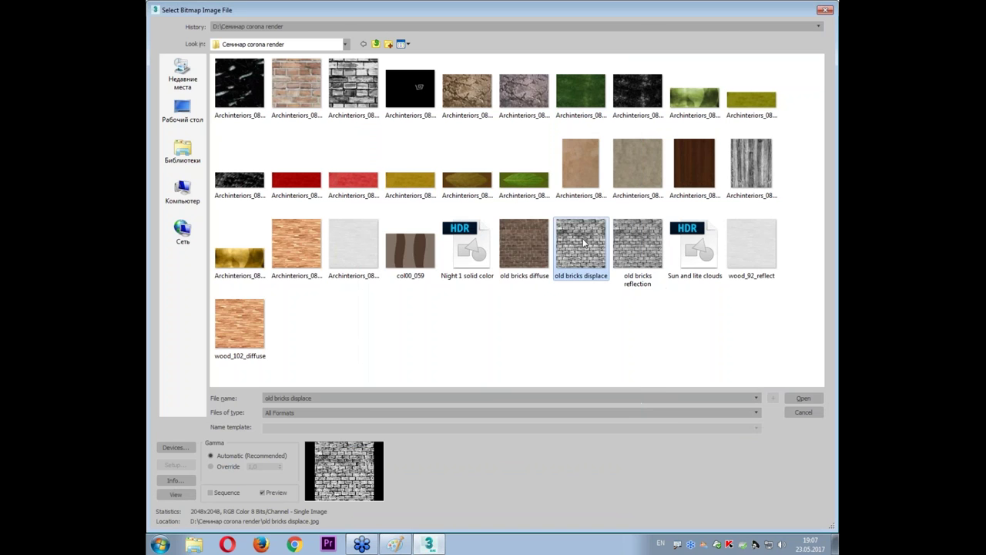
{"action": "double_click", "coordinate": [584, 247]}
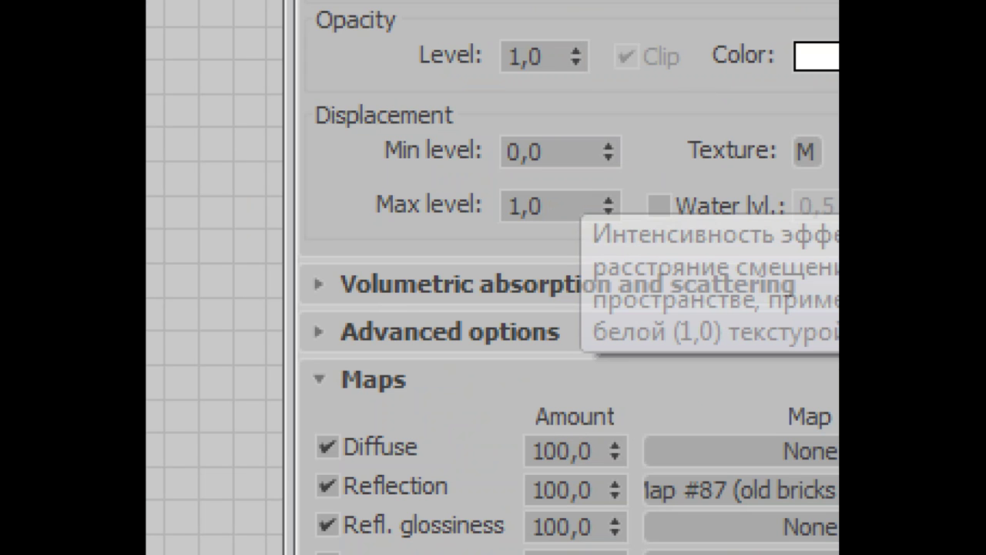
- Set the displacement max level to 7, then render the room
{"action": "mouse_move", "coordinate": [331, 231]}
{"action": "left_mouse_down"}
{"action": "mouse_move", "coordinate": [656, 206]}
{"action": "mouse_move", "coordinate": [482, 163]}
{"action": "mouse_move", "coordinate": [348, 239]}
{"action": "mouse_move", "coordinate": [351, 250]}
{"action": "left_mouse_up"}
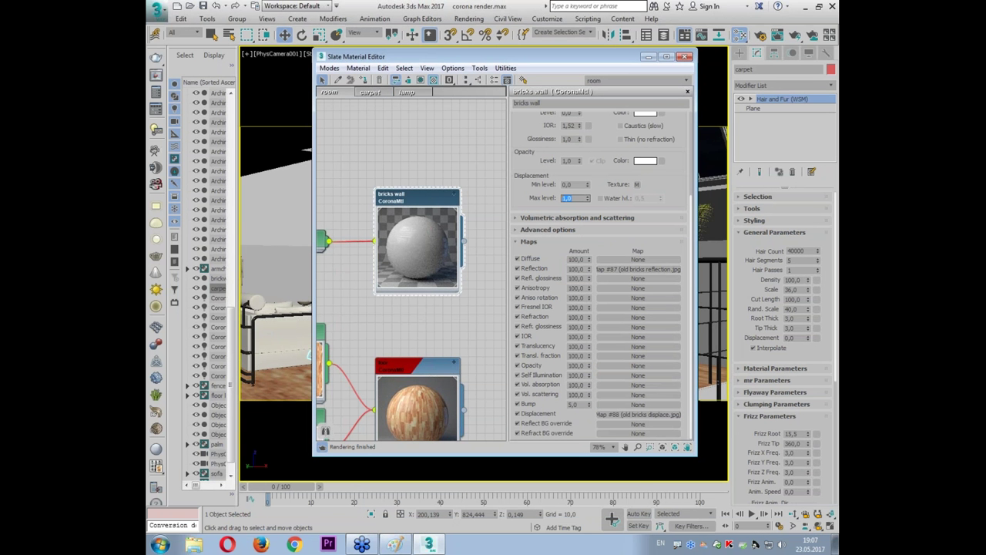
{"action": "type", "text": "8"}
{"action": "key", "text": "Return"}
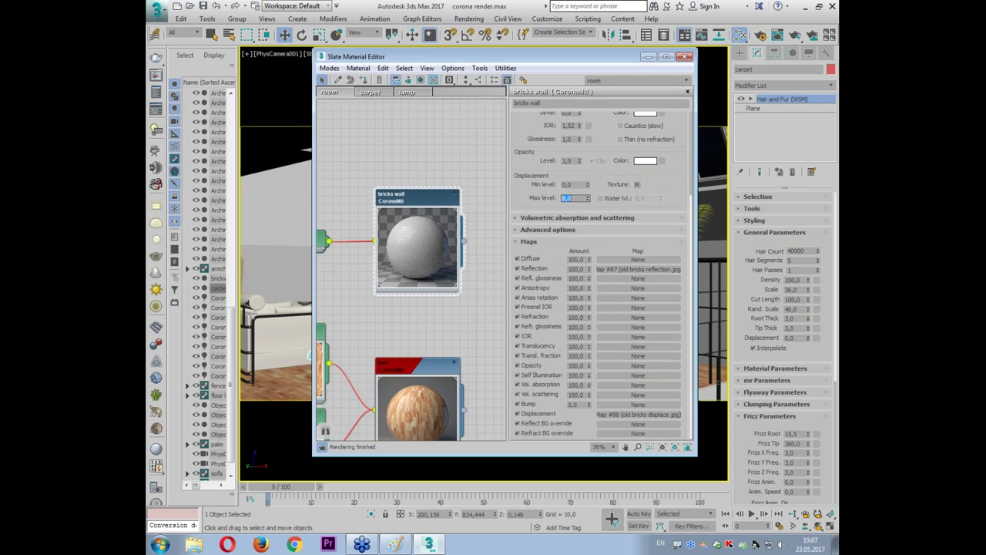
{"action": "type", "text": "7"}
{"action": "key", "text": "Return"}
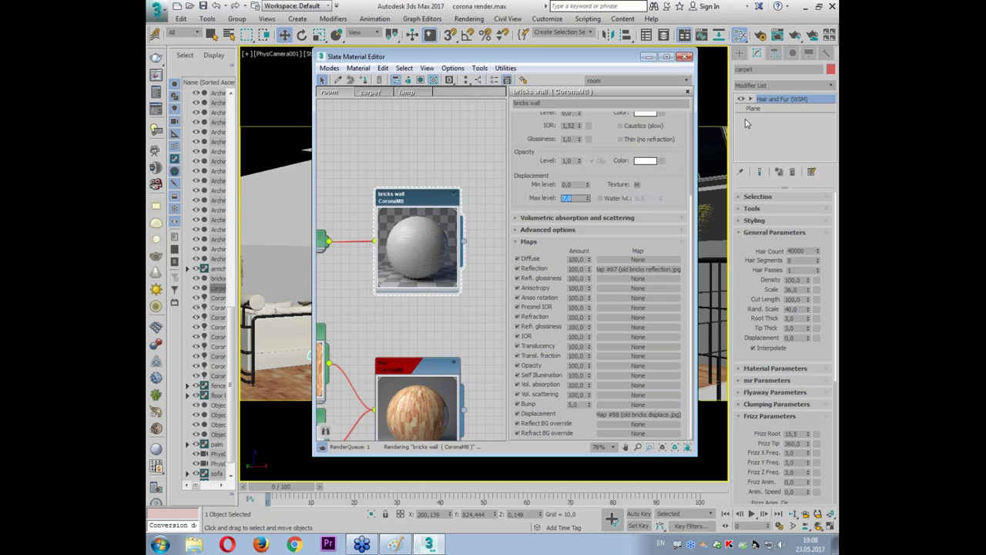
{"action": "left_click", "coordinate": [686, 56]}
{"action": "left_click", "coordinate": [805, 35]}
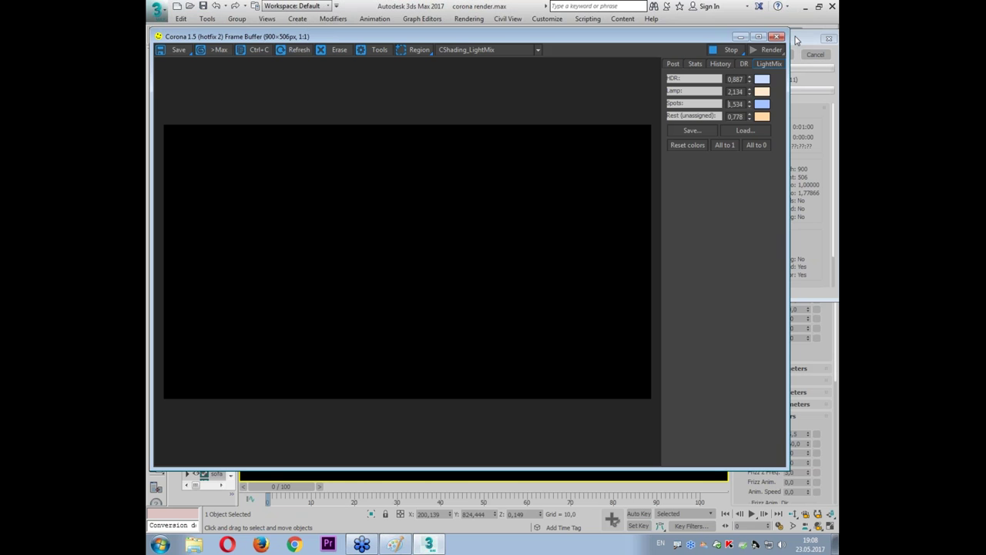
- Inspect the render close up across the brick walls, fireplace, sofa, rug and coffee table
{"action": "left_click", "coordinate": [797, 40]}
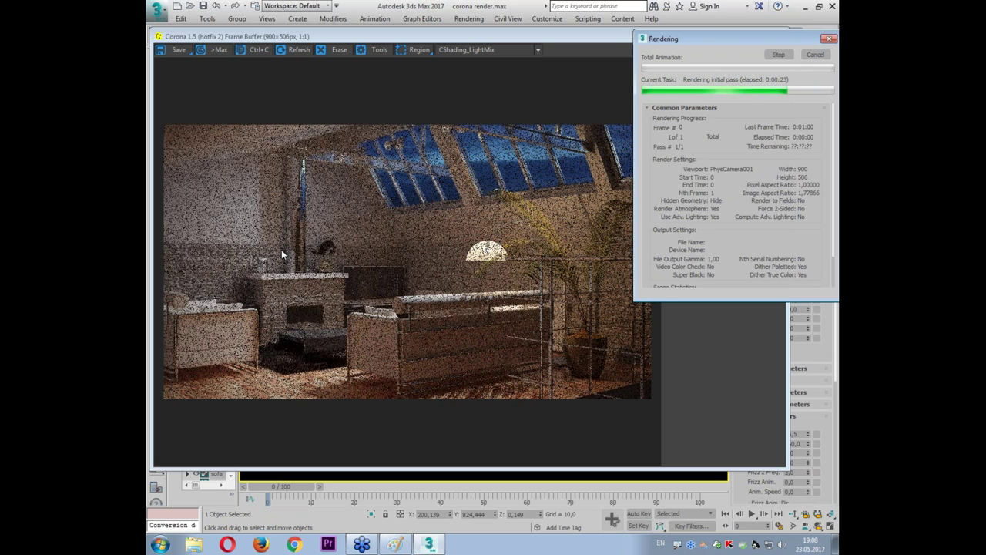
{"action": "left_click", "coordinate": [214, 273]}
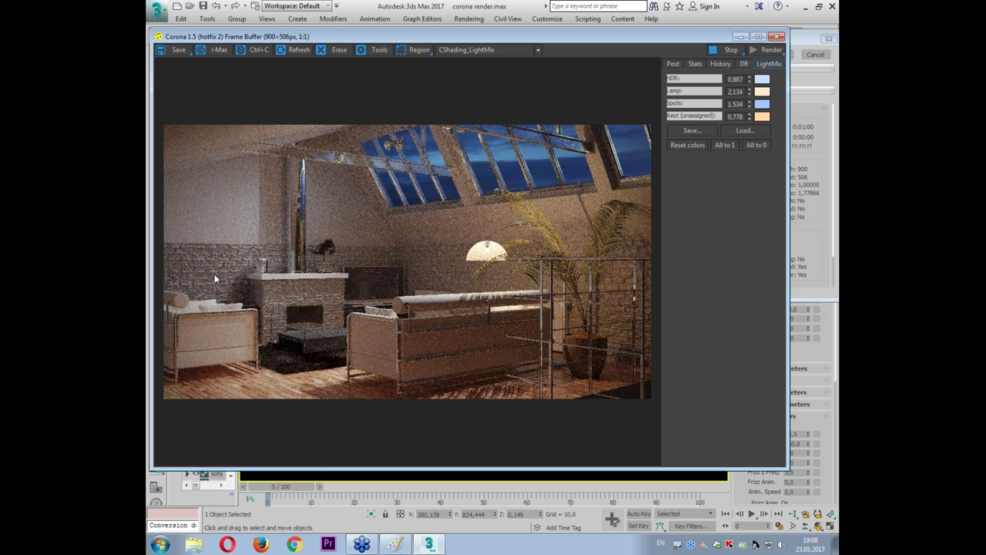
{"action": "scroll", "coordinate": [214, 274], "scroll_direction": "up", "scroll_amount": 1}
{"action": "scroll", "coordinate": [214, 274], "scroll_direction": "up", "scroll_amount": 2}
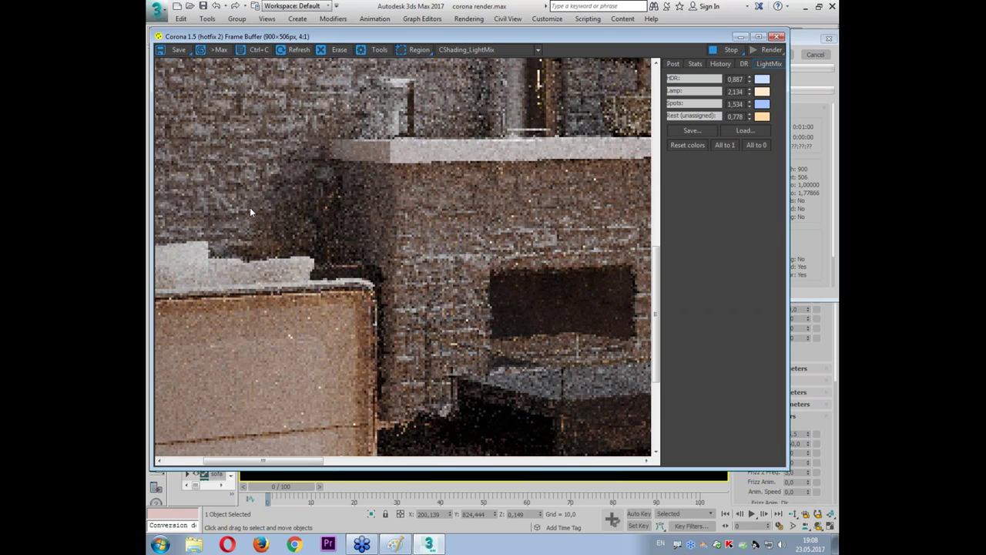
{"action": "left_click_drag", "start_coordinate": [253, 187], "coordinate": [350, 203]}
{"action": "scroll", "coordinate": [328, 193], "scroll_direction": "up", "scroll_amount": 1}
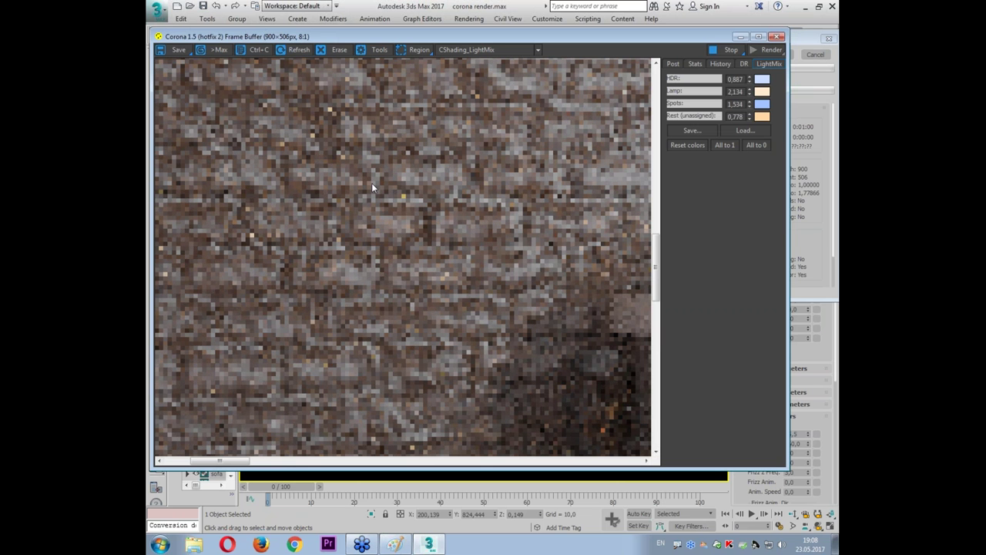
{"action": "scroll", "coordinate": [371, 183], "scroll_direction": "down", "scroll_amount": 1}
{"action": "scroll", "coordinate": [371, 183], "scroll_direction": "down", "scroll_amount": 1}
{"action": "scroll", "coordinate": [373, 213], "scroll_direction": "down", "scroll_amount": 1}
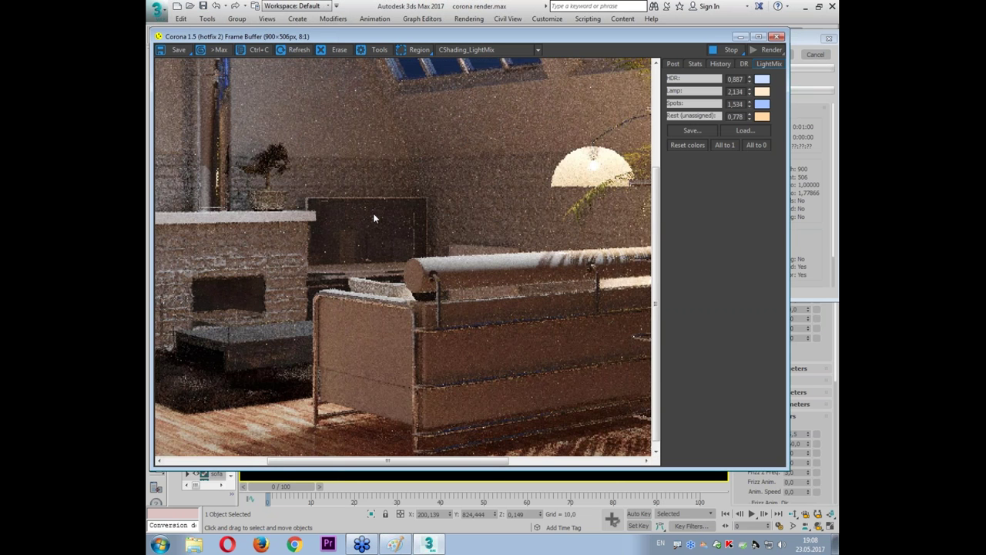
{"action": "mouse_move", "coordinate": [291, 281]}
{"action": "left_mouse_down"}
{"action": "mouse_move", "coordinate": [480, 243]}
{"action": "mouse_move", "coordinate": [350, 247]}
{"action": "mouse_move", "coordinate": [497, 246]}
{"action": "left_mouse_up"}
{"action": "scroll", "coordinate": [255, 289], "scroll_direction": "up", "scroll_amount": 1}
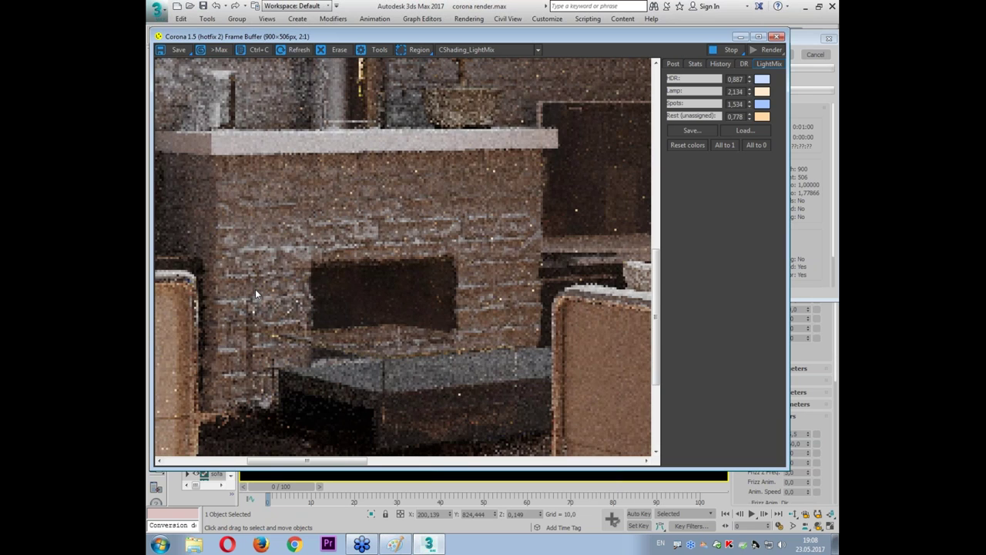
{"action": "scroll", "coordinate": [255, 289], "scroll_direction": "down", "scroll_amount": 1}
{"action": "scroll", "coordinate": [255, 289], "scroll_direction": "down", "scroll_amount": 1}
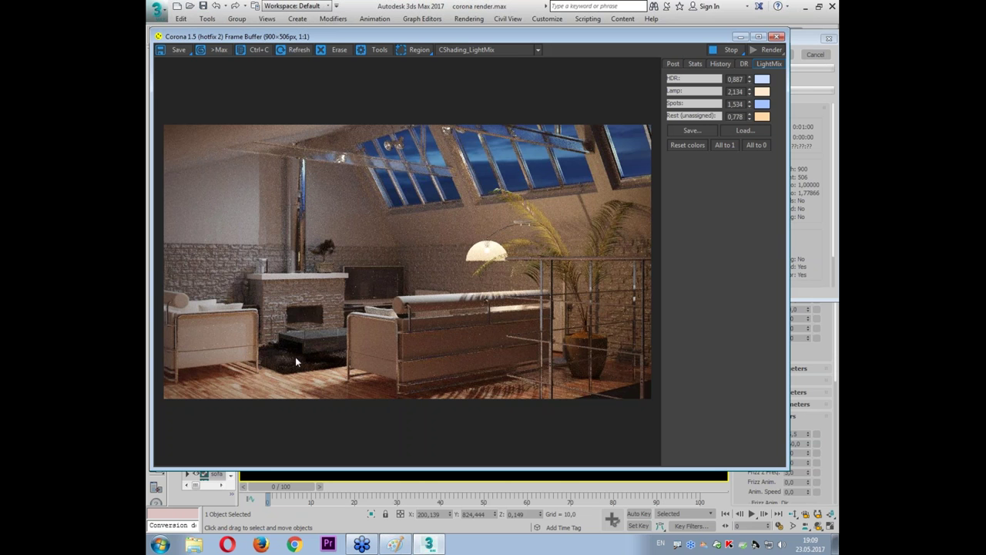
{"action": "scroll", "coordinate": [291, 375], "scroll_direction": "up", "scroll_amount": 1}
{"action": "scroll", "coordinate": [289, 364], "scroll_direction": "up", "scroll_amount": 2}
{"action": "left_click_drag", "start_coordinate": [306, 395], "coordinate": [317, 336]}
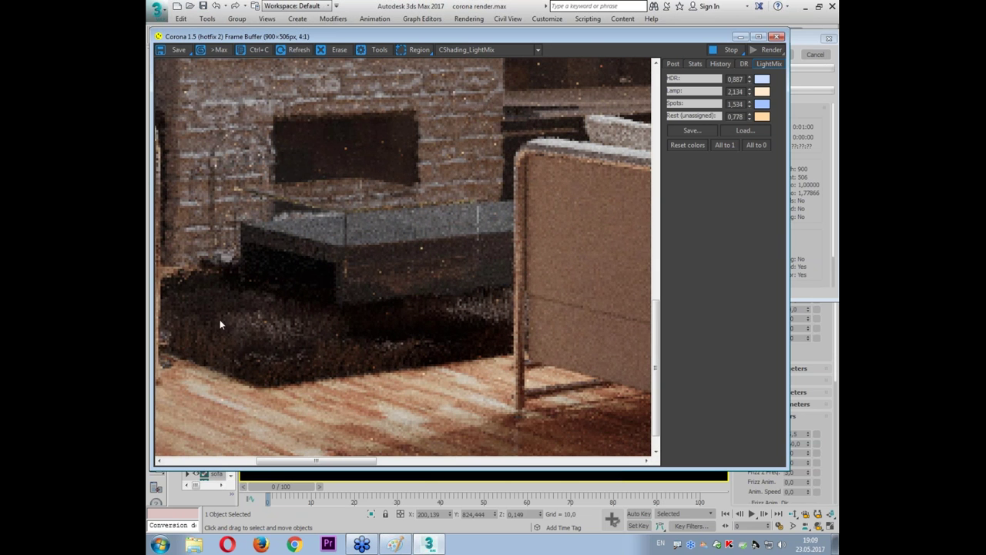
{"action": "scroll", "coordinate": [325, 345], "scroll_direction": "down", "scroll_amount": 2}
{"action": "scroll", "coordinate": [332, 337], "scroll_direction": "down", "scroll_amount": 1}
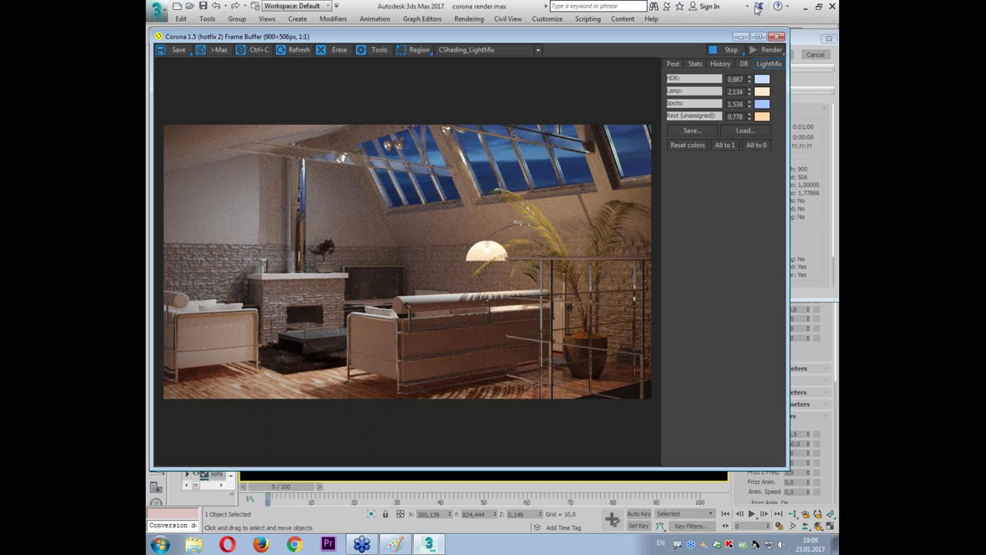
- Cancel the render, close the frame buffer and return to the bricks wall material's Diffuse slot
{"action": "left_click", "coordinate": [815, 55]}
{"action": "left_click", "coordinate": [815, 55]}
{"action": "left_click", "coordinate": [779, 39]}
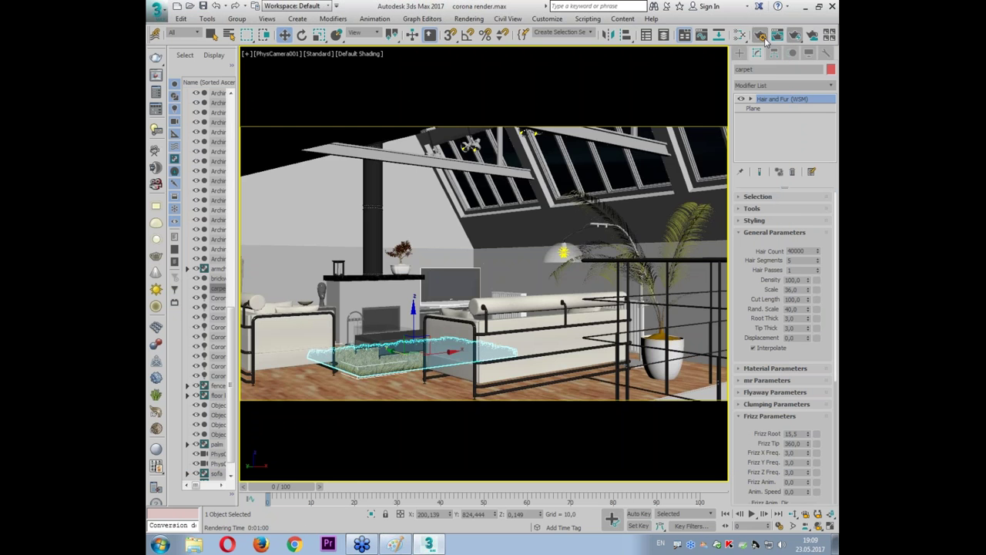
{"action": "left_click", "coordinate": [742, 34]}
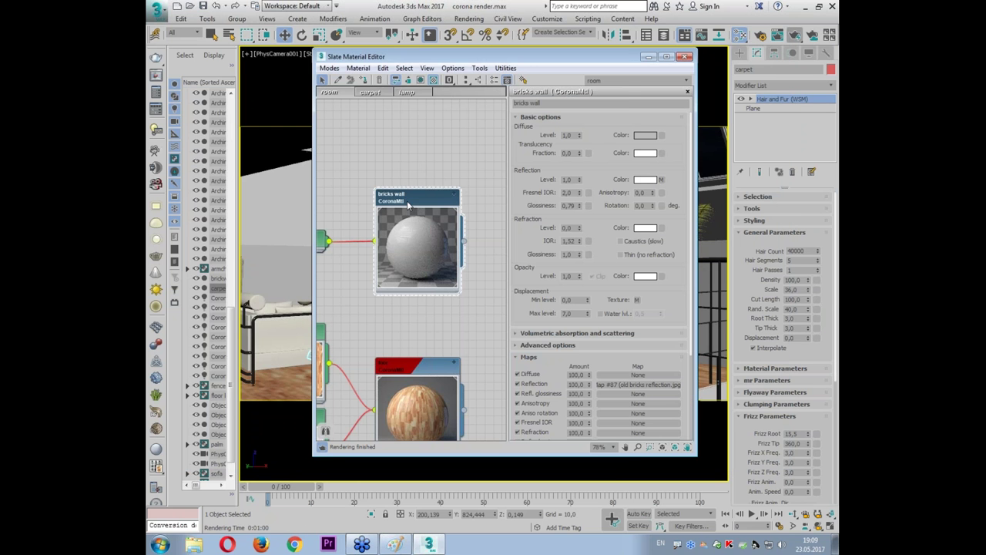
{"action": "left_click", "coordinate": [662, 135]}
- Load old bricks diffuse.jpg as a Bitmap in the bricks wall's Diffuse slot
{"action": "double_click", "coordinate": [309, 88]}
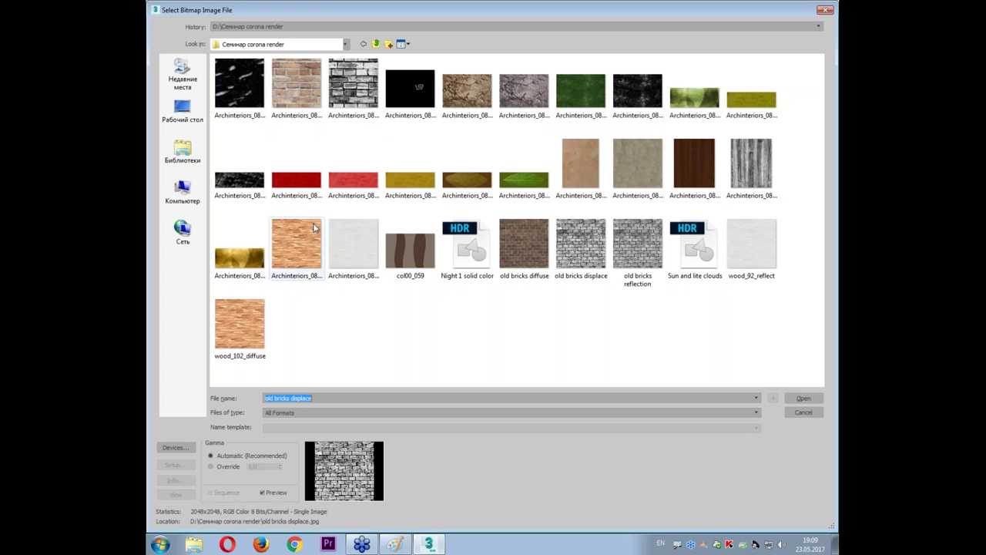
{"action": "left_click", "coordinate": [532, 241]}
{"action": "double_click", "coordinate": [532, 241]}
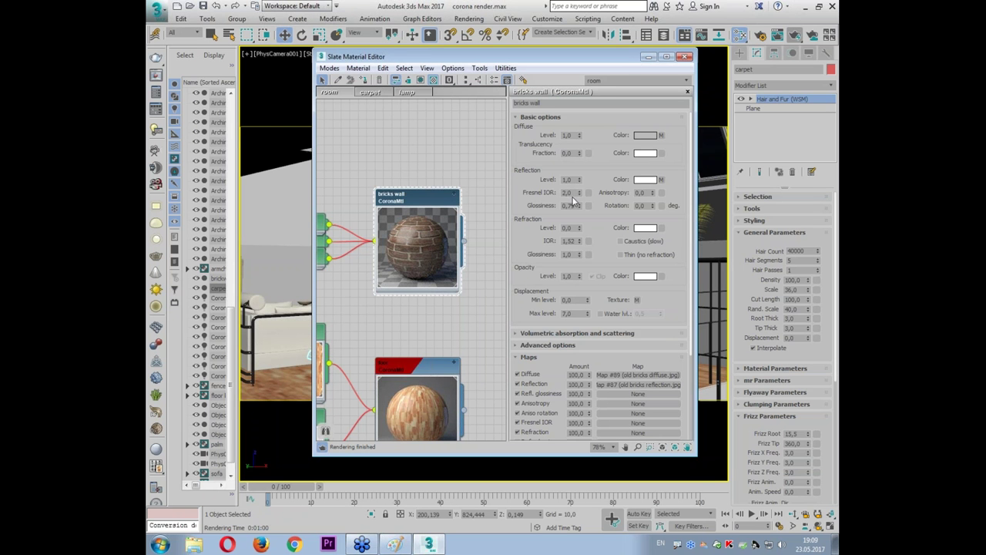
- Set the reflection Fresnel IOR to 3,0 and glossiness to 0,7
{"action": "left_click_drag", "start_coordinate": [583, 192], "coordinate": [583, 181]}
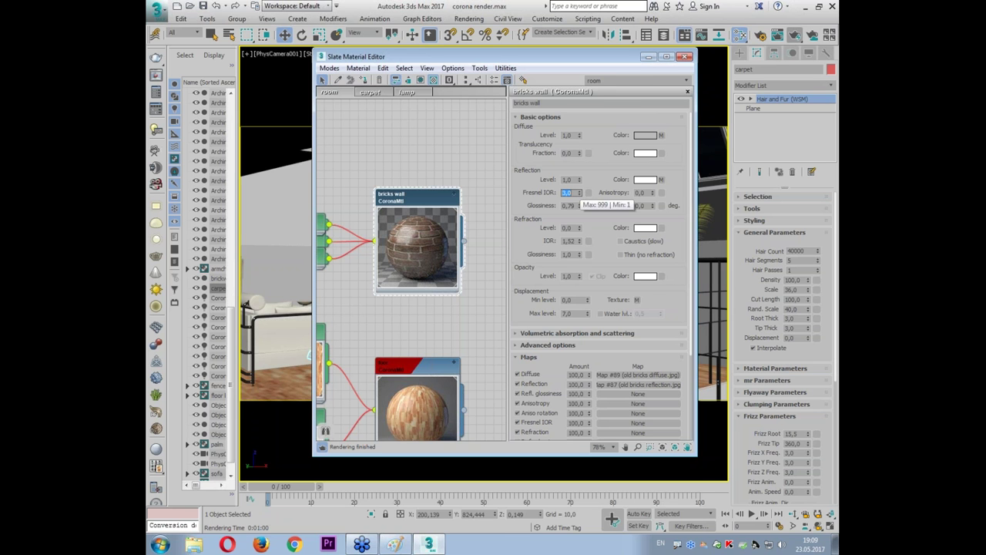
{"action": "double_click", "coordinate": [571, 206]}
{"action": "type", "text": "0,9"}
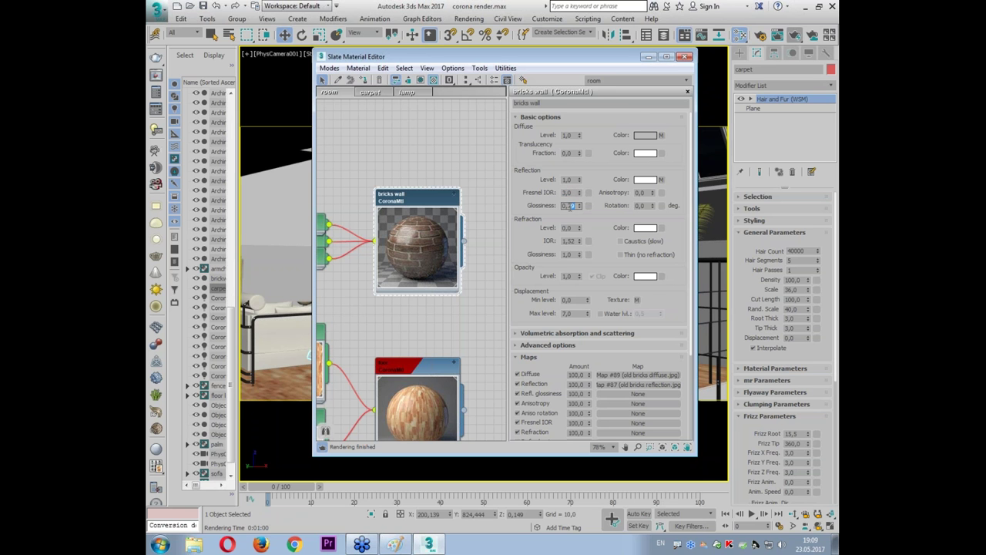
{"action": "type", "text": "0,7"}
{"action": "key", "text": "Return"}
- Show the Map #89 brick texture in the viewport and start a new render
{"action": "left_click", "coordinate": [685, 57]}
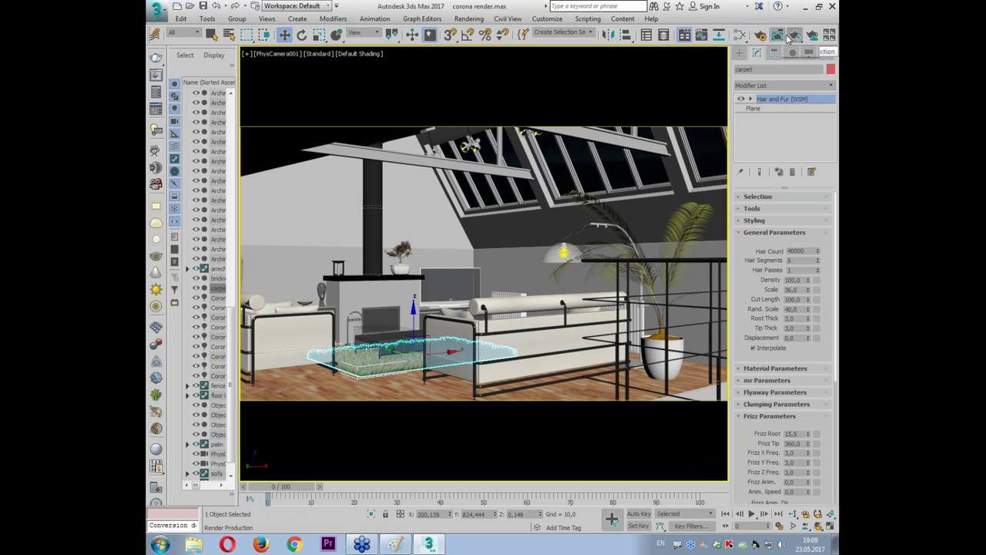
{"action": "left_click", "coordinate": [739, 35]}
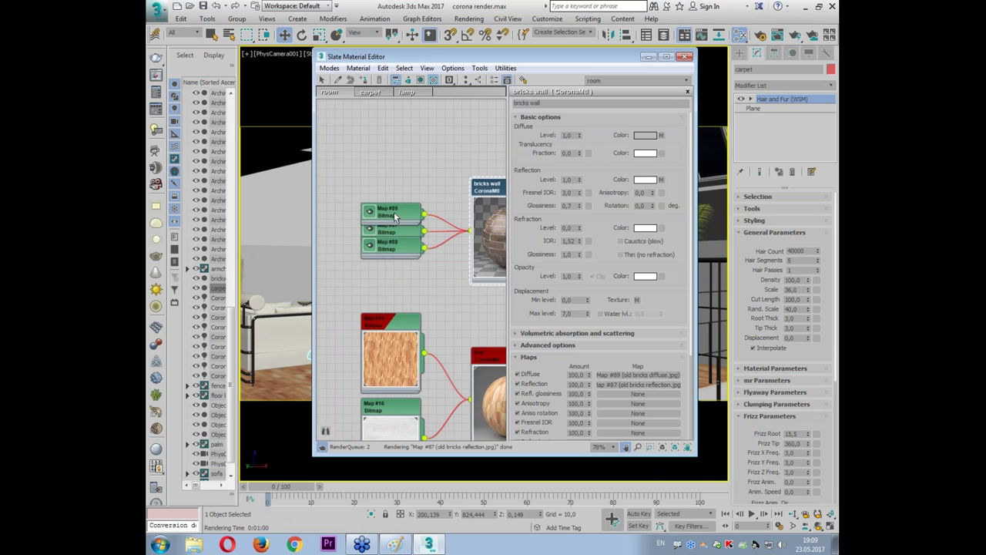
{"action": "left_click_drag", "start_coordinate": [389, 209], "coordinate": [389, 185]}
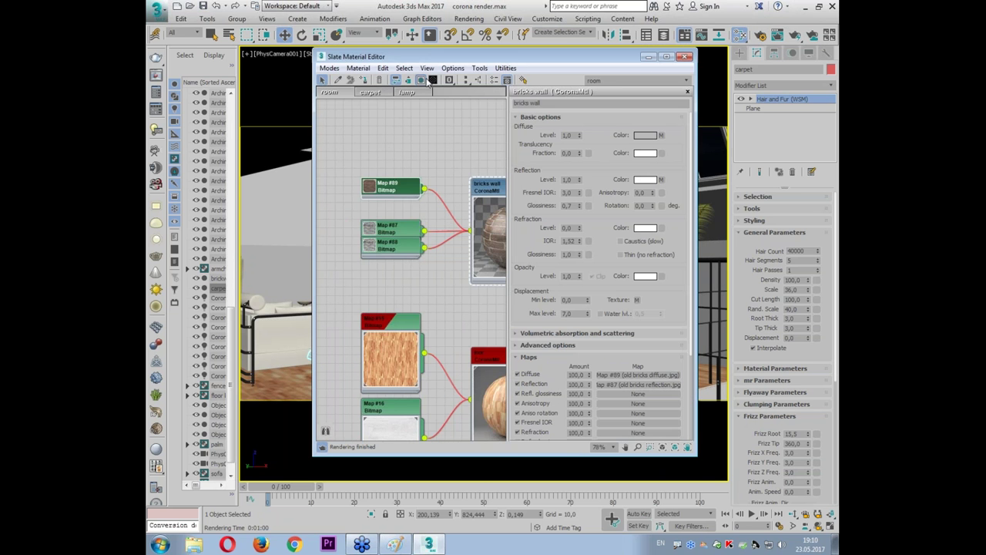
{"action": "left_click", "coordinate": [430, 81]}
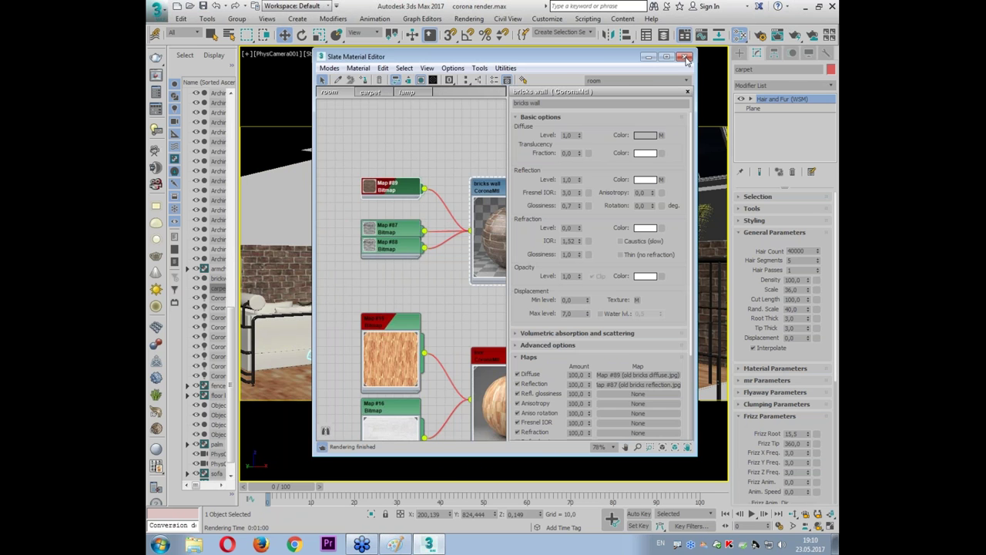
{"action": "left_click", "coordinate": [685, 58]}
{"action": "left_click", "coordinate": [794, 38]}
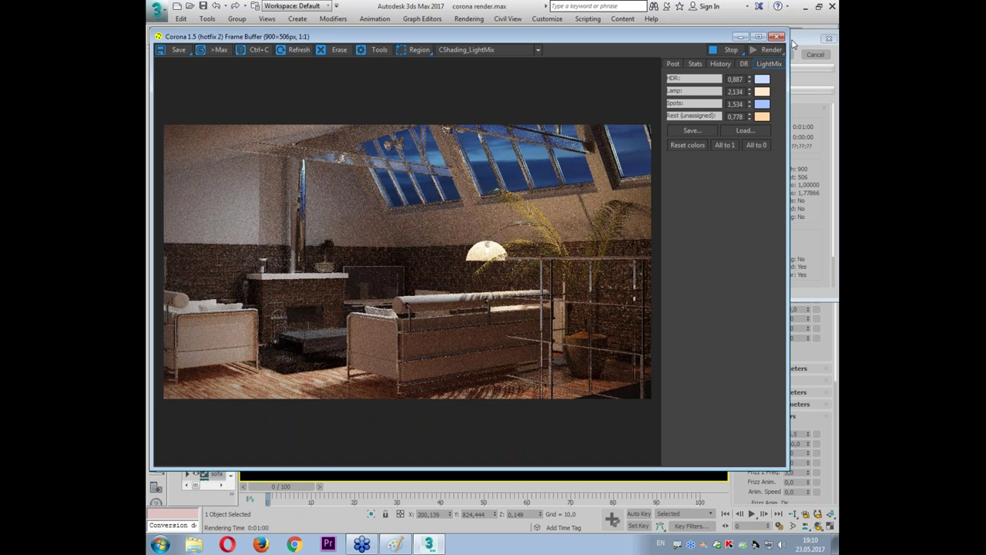
- Dim the HDR sky light group in the LightMix sliders
{"action": "left_click", "coordinate": [673, 63]}
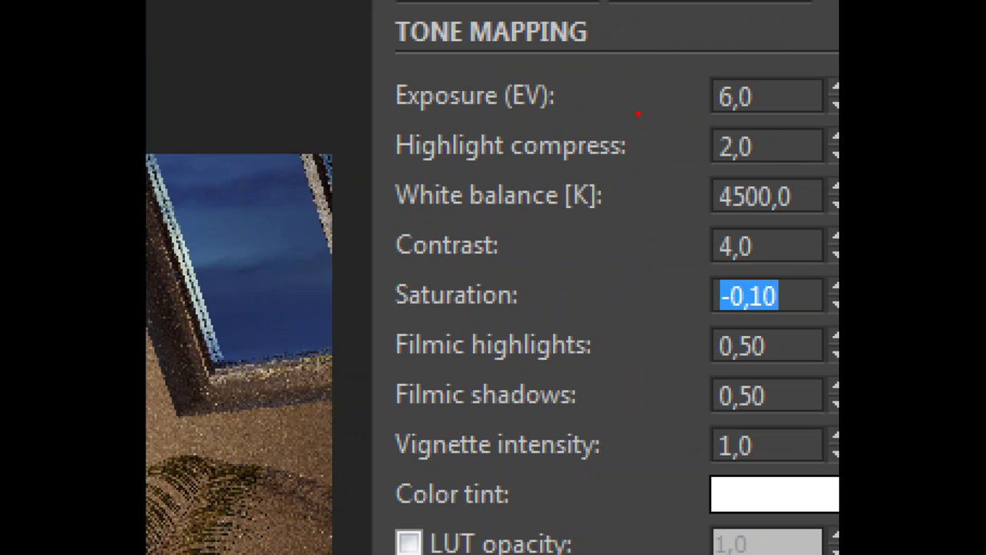
{"action": "left_click_drag", "start_coordinate": [639, 114], "coordinate": [667, 157]}
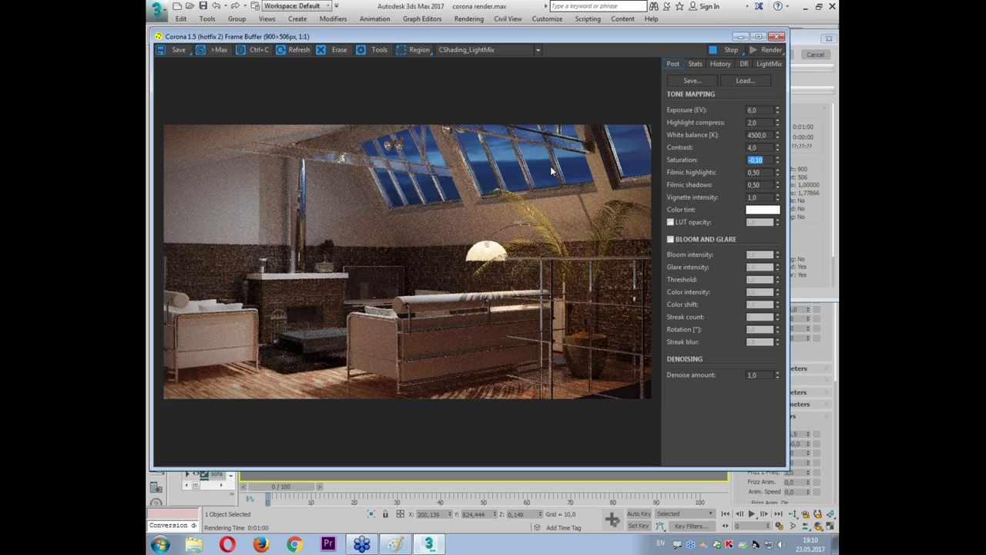
{"action": "left_click", "coordinate": [764, 65]}
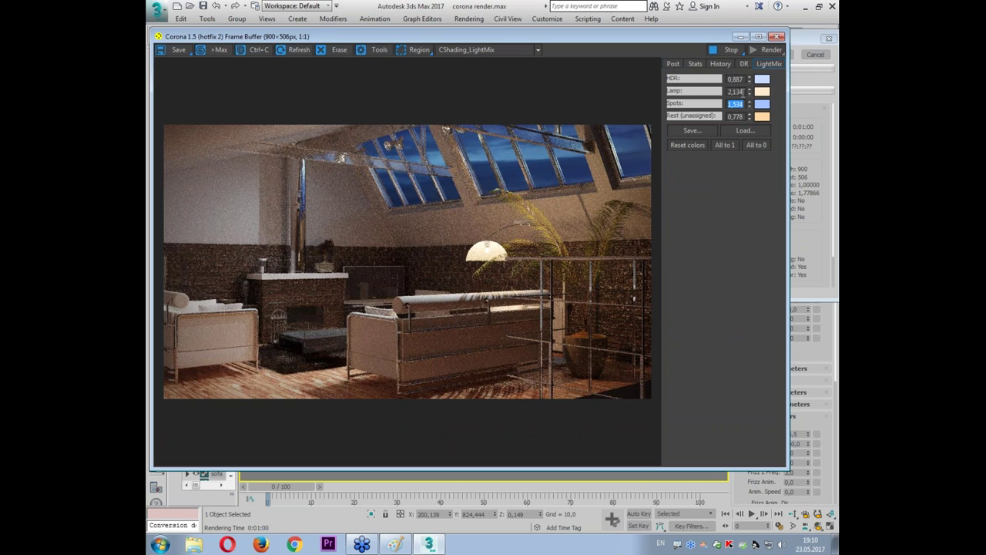
{"action": "left_click_drag", "start_coordinate": [749, 79], "coordinate": [751, 148]}
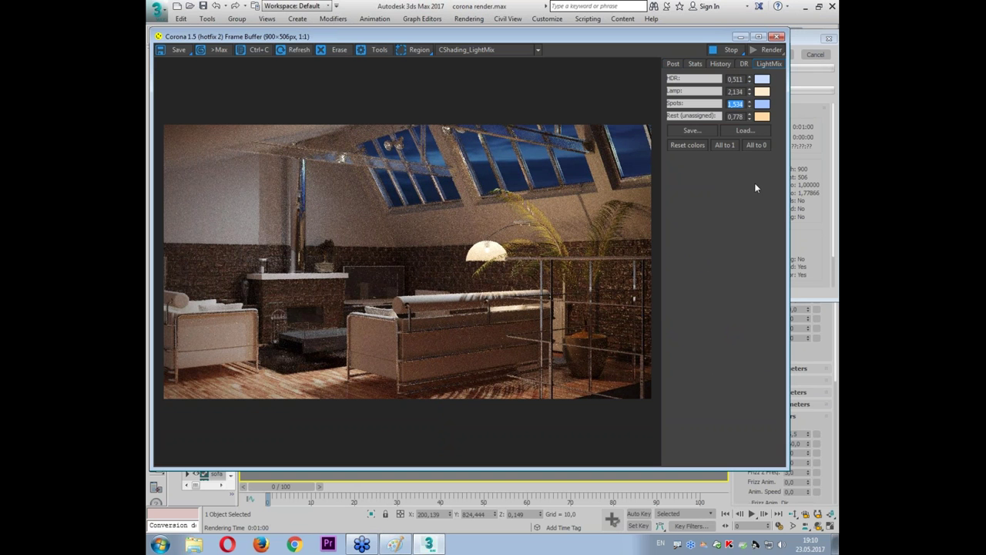
- Set tone mapping exposure to 7,0 and highlight compress to 4,0
{"action": "left_click", "coordinate": [673, 64]}
{"action": "key", "text": "BackSpace"}
{"action": "key", "text": "BackSpace"}
{"action": "key", "text": "BackSpace"}
{"action": "type", "text": "7"}
{"action": "key", "text": "Return"}
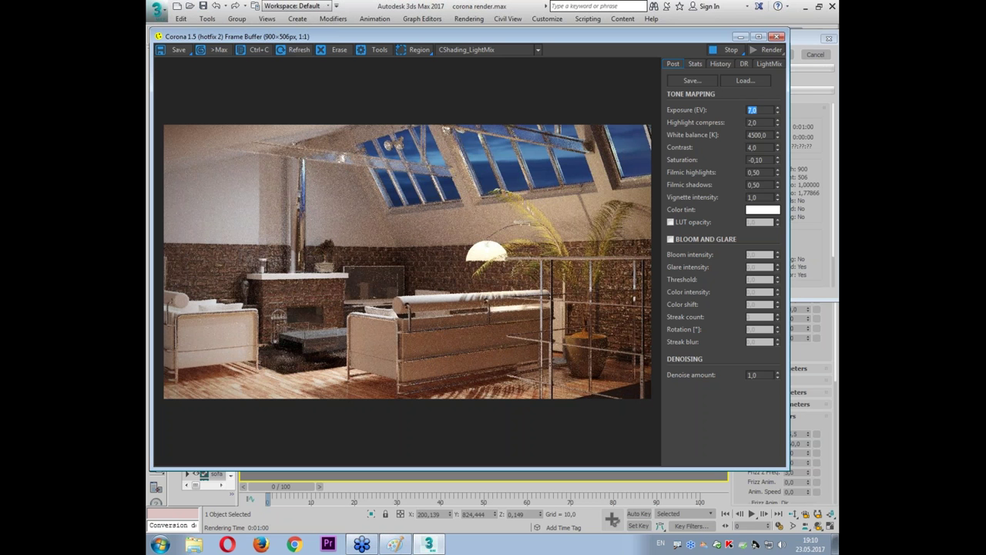
{"action": "double_click", "coordinate": [753, 122]}
{"action": "type", "text": "4"}
{"action": "key", "text": "Return"}
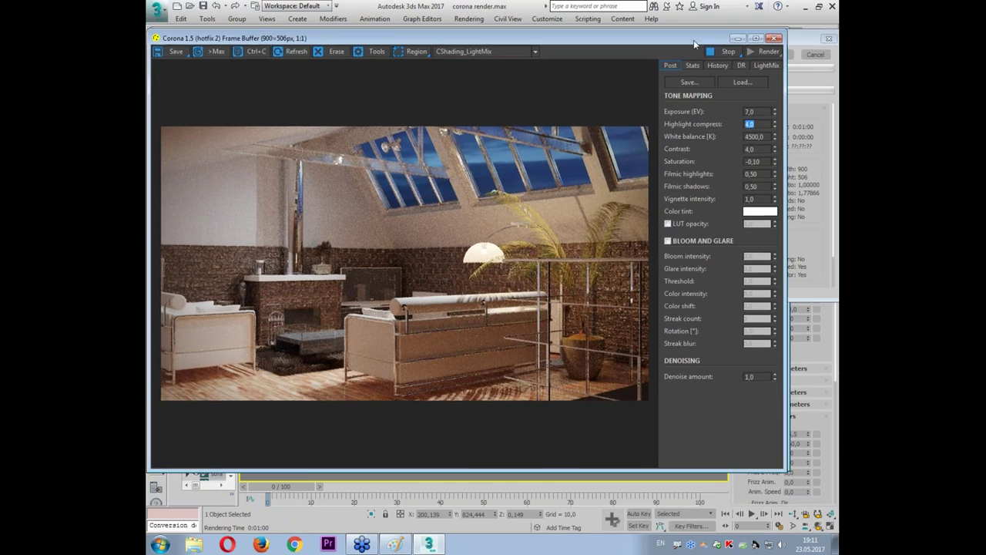
- Reposition the frame buffer window and enable Bloom and Glare
{"action": "left_click_drag", "start_coordinate": [693, 44], "coordinate": [706, 32]}
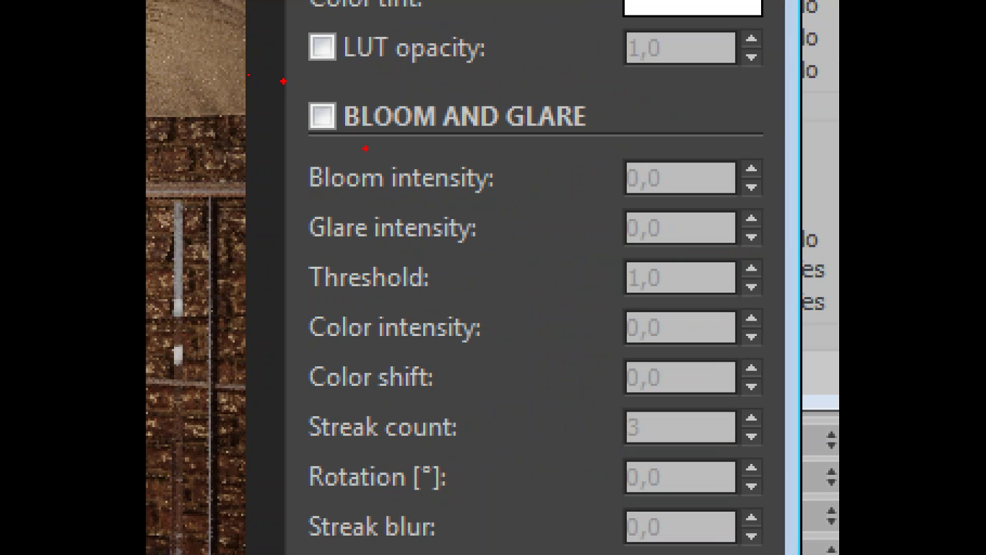
{"action": "mouse_move", "coordinate": [284, 80]}
{"action": "left_mouse_down"}
{"action": "mouse_move", "coordinate": [635, 75]}
{"action": "mouse_move", "coordinate": [767, 539]}
{"action": "mouse_move", "coordinate": [339, 533]}
{"action": "mouse_move", "coordinate": [258, 424]}
{"action": "mouse_move", "coordinate": [259, 51]}
{"action": "left_mouse_up"}
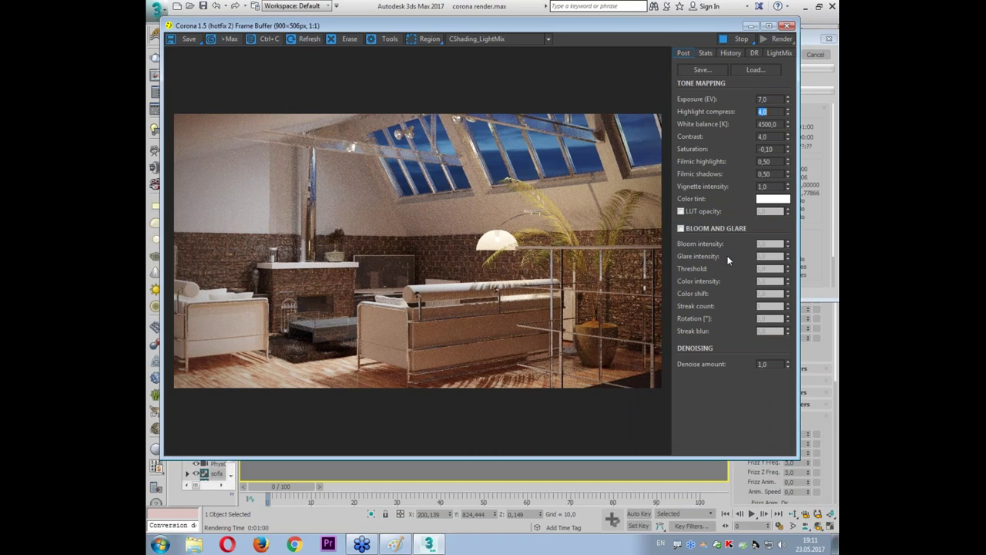
{"action": "left_click", "coordinate": [704, 230]}
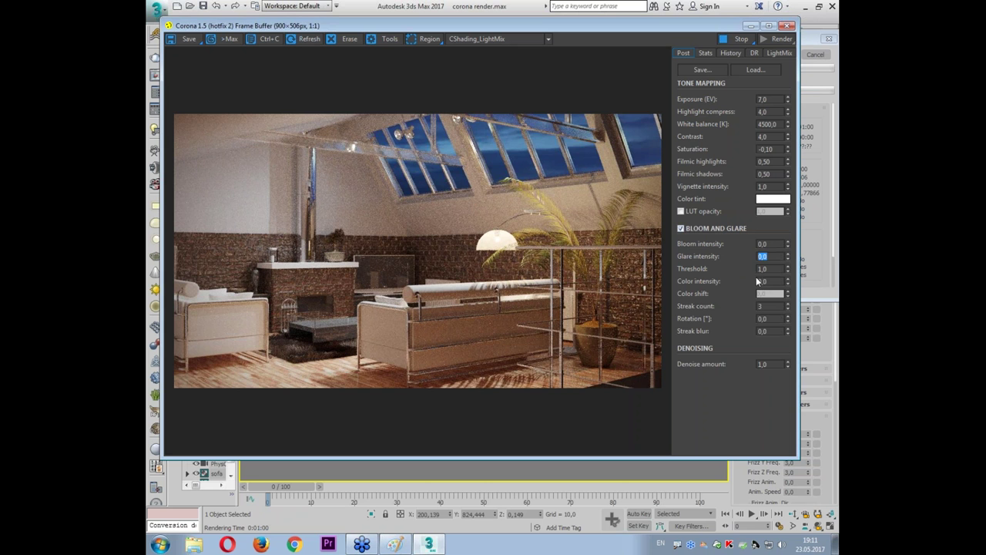
- Try Bloom intensity at 10, 0 and 30 while viewing the lamps above the skylight
{"action": "key", "text": "shift+Tab"}
{"action": "type", "text": "10"}
{"action": "key", "text": "Return"}
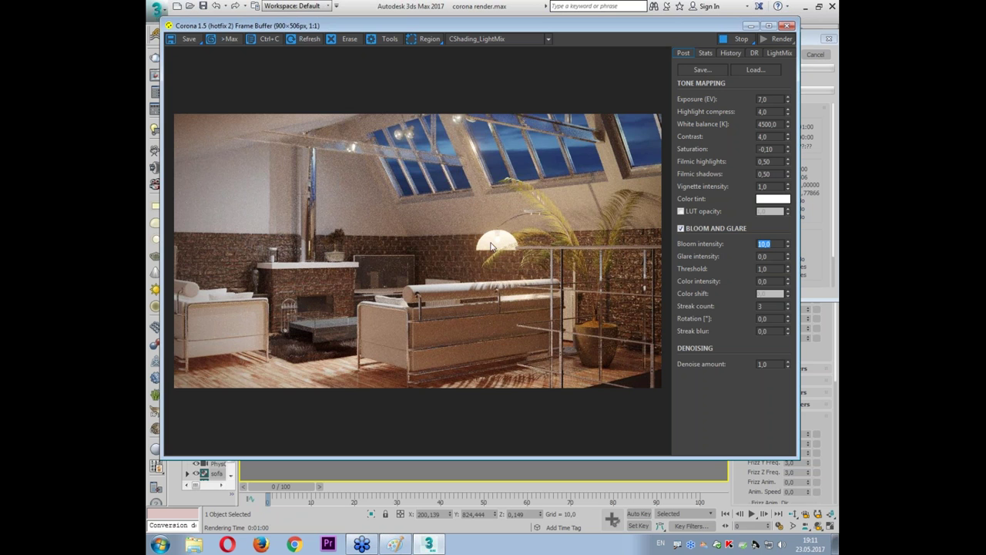
{"action": "scroll", "coordinate": [493, 243], "scroll_direction": "up", "scroll_amount": 2}
{"action": "scroll", "coordinate": [490, 125], "scroll_direction": "down", "scroll_amount": 3}
{"action": "scroll", "coordinate": [458, 143], "scroll_direction": "up", "scroll_amount": 1}
{"action": "scroll", "coordinate": [455, 119], "scroll_direction": "up", "scroll_amount": 2}
{"action": "left_click_drag", "start_coordinate": [449, 93], "coordinate": [496, 154]}
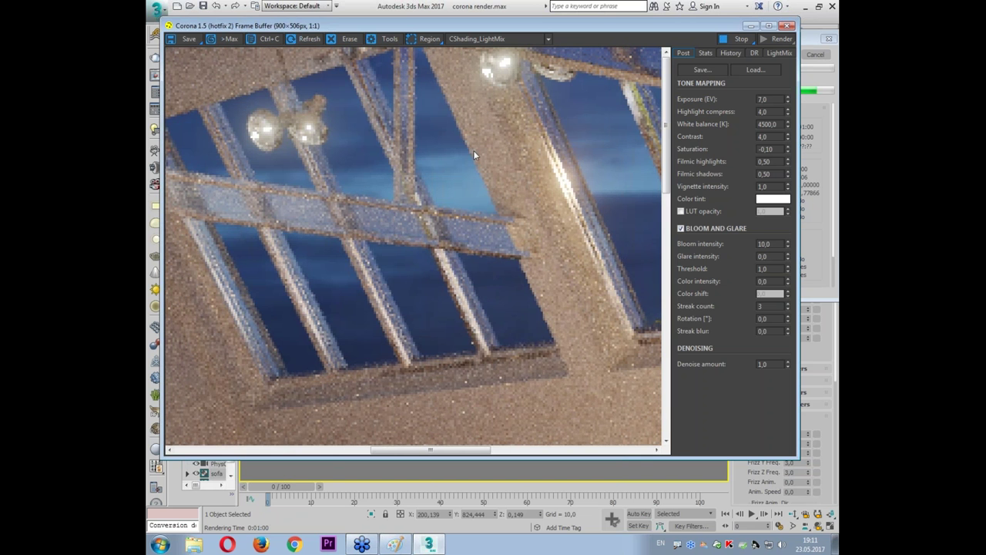
{"action": "left_click", "coordinate": [764, 244]}
{"action": "type", "text": "0"}
{"action": "key", "text": "Return"}
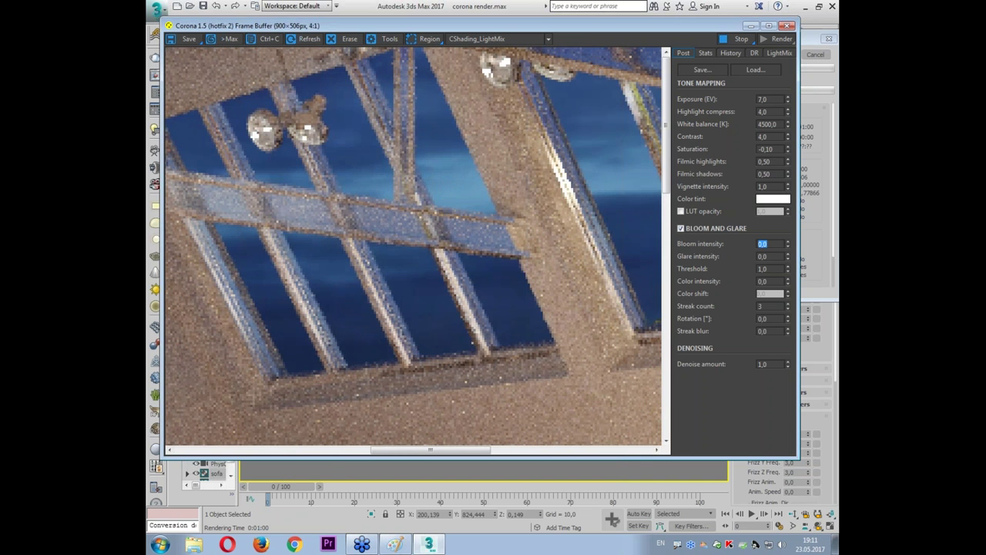
{"action": "type", "text": "30"}
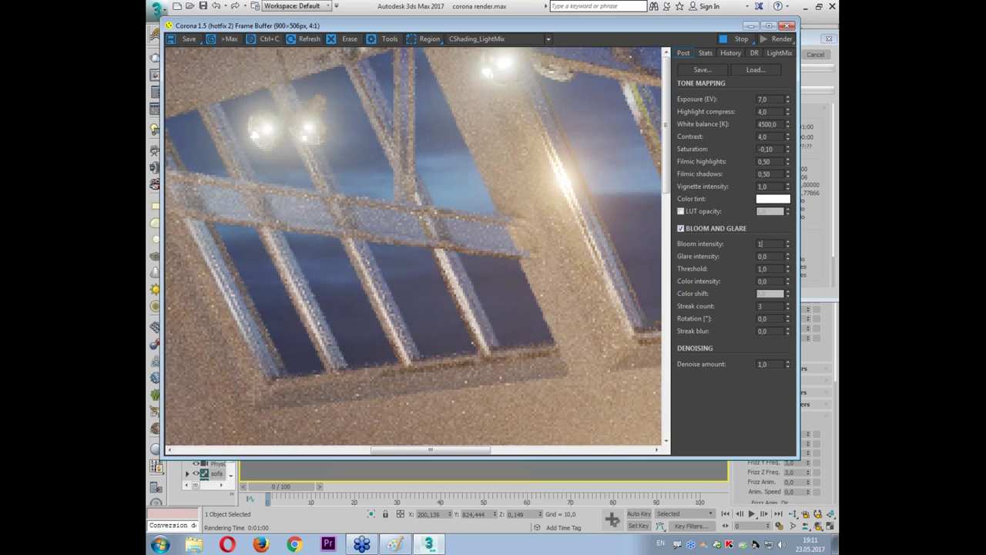
{"action": "key", "text": "Return"}
- Test Threshold at 2 then 1, and return Bloom intensity to 0
{"action": "scroll", "coordinate": [485, 251], "scroll_direction": "down", "scroll_amount": 2}
{"action": "scroll", "coordinate": [486, 256], "scroll_direction": "down", "scroll_amount": 2}
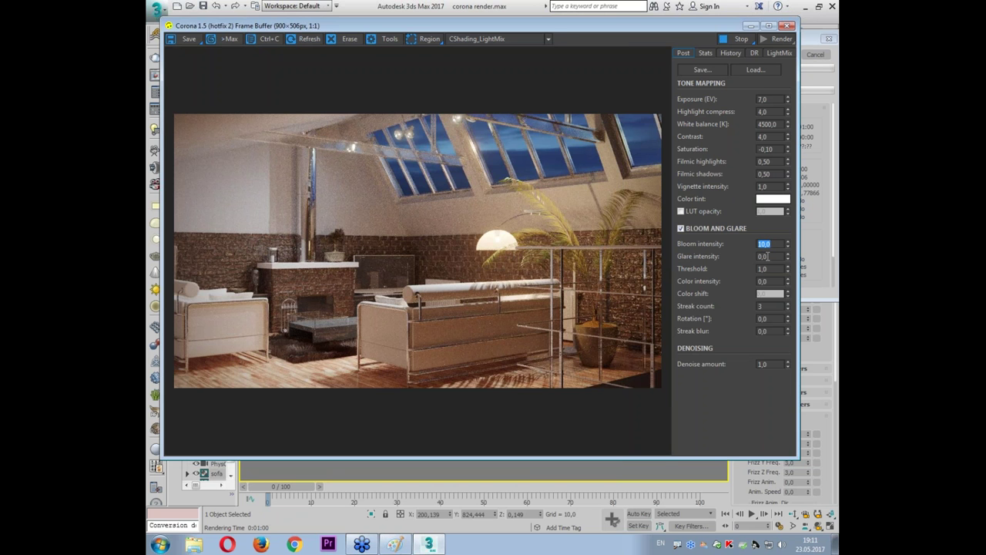
{"action": "left_click", "coordinate": [763, 268]}
{"action": "type", "text": "2"}
{"action": "key", "text": "Return"}
{"action": "type", "text": "1"}
{"action": "key", "text": "Return"}
{"action": "left_click", "coordinate": [769, 256]}
{"action": "left_click", "coordinate": [769, 245]}
{"action": "type", "text": "0"}
{"action": "key", "text": "Return"}
- Try Glare intensity values of 10, 1 and 2
{"action": "left_click", "coordinate": [772, 256]}
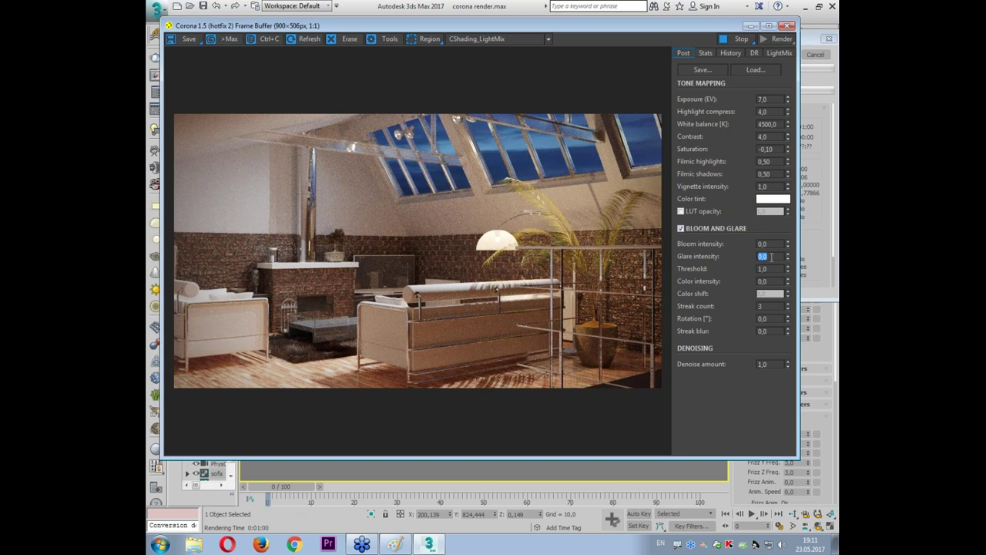
{"action": "type", "text": "10"}
{"action": "key", "text": "Return"}
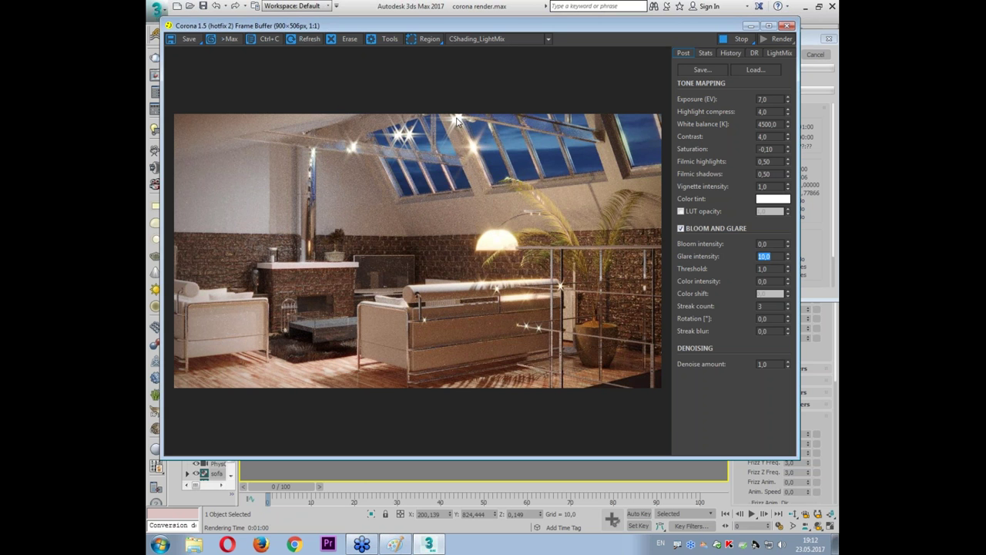
{"action": "scroll", "coordinate": [412, 216], "scroll_direction": "up", "scroll_amount": 3}
{"action": "scroll", "coordinate": [407, 231], "scroll_direction": "up", "scroll_amount": 3}
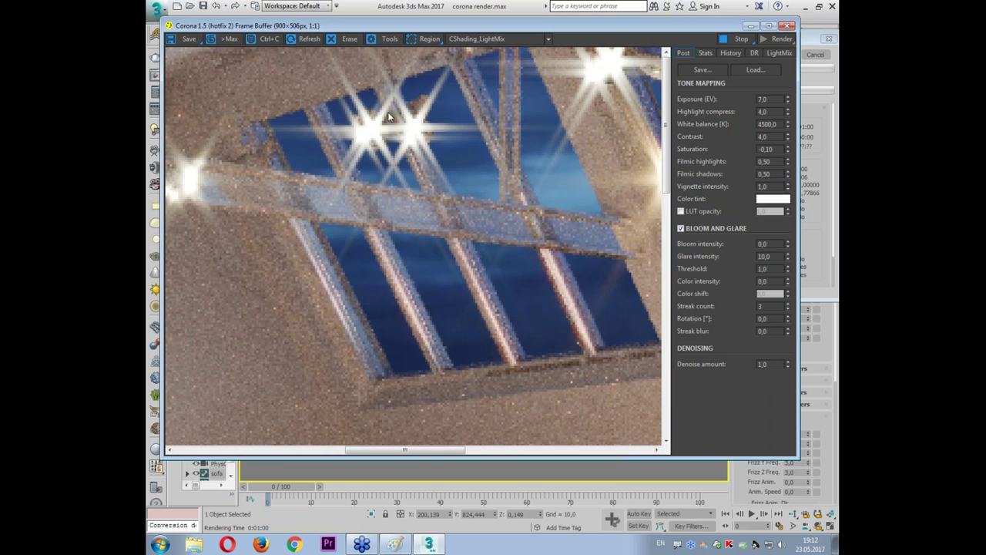
{"action": "scroll", "coordinate": [407, 232], "scroll_direction": "down", "scroll_amount": 5}
{"action": "double_click", "coordinate": [777, 255]}
{"action": "type", "text": "1"}
{"action": "key", "text": "Return"}
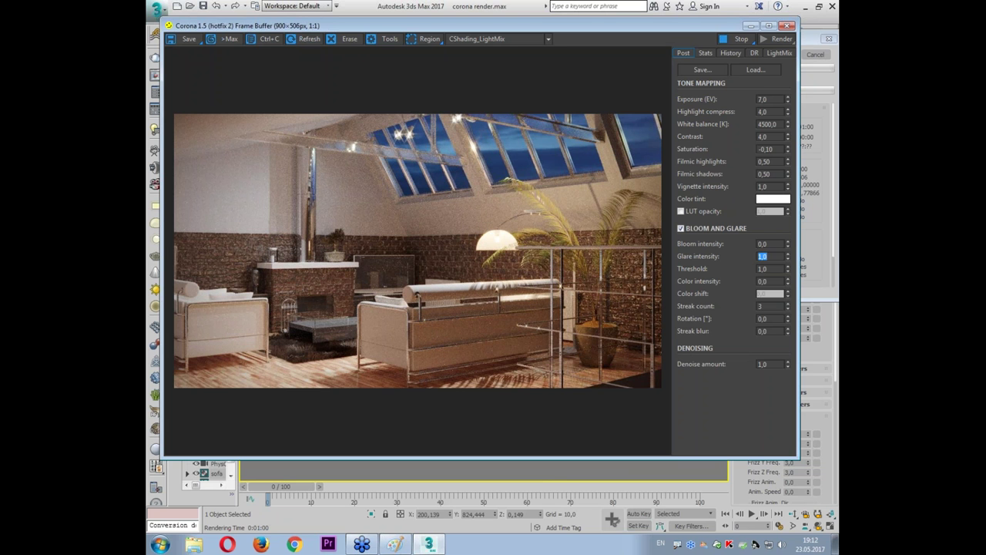
{"action": "type", "text": "2"}
{"action": "key", "text": "Return"}
- Set Streak blur to 0,20, Threshold to 10 and Glare intensity to 1
{"action": "left_click", "coordinate": [765, 331]}
{"action": "type", "text": "0,2"}
{"action": "key", "text": "Return"}
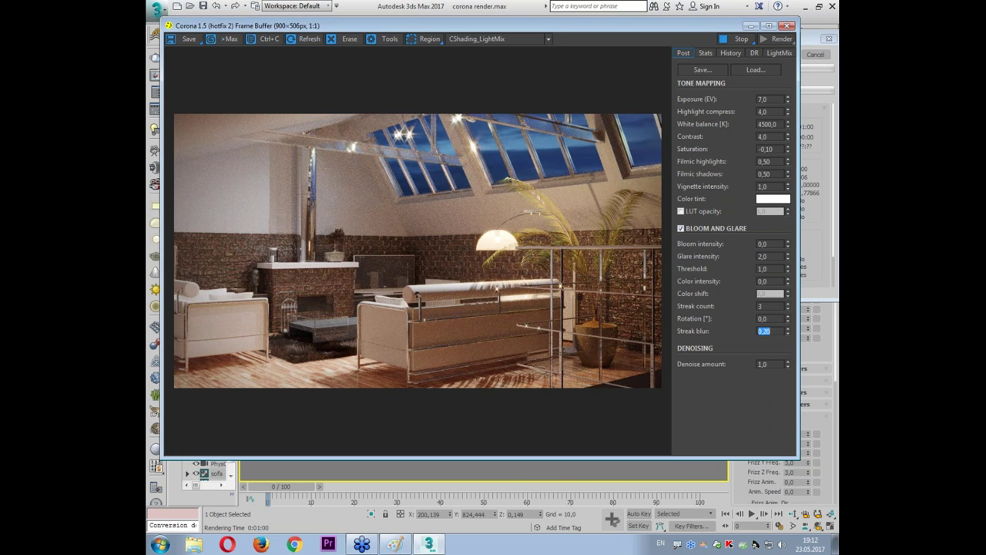
{"action": "left_click", "coordinate": [772, 268]}
{"action": "type", "text": "10"}
{"action": "key", "text": "Return"}
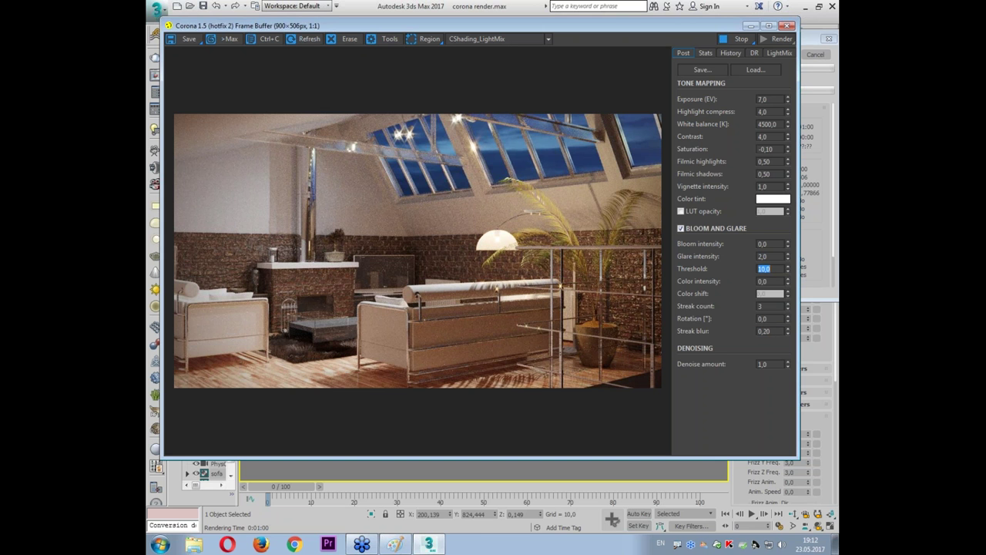
{"action": "left_click", "coordinate": [767, 256]}
{"action": "type", "text": "1"}
{"action": "key", "text": "Return"}
- Compare Bloom intensity at 10, 20 and 50, settling on 30
{"action": "left_click", "coordinate": [763, 244]}
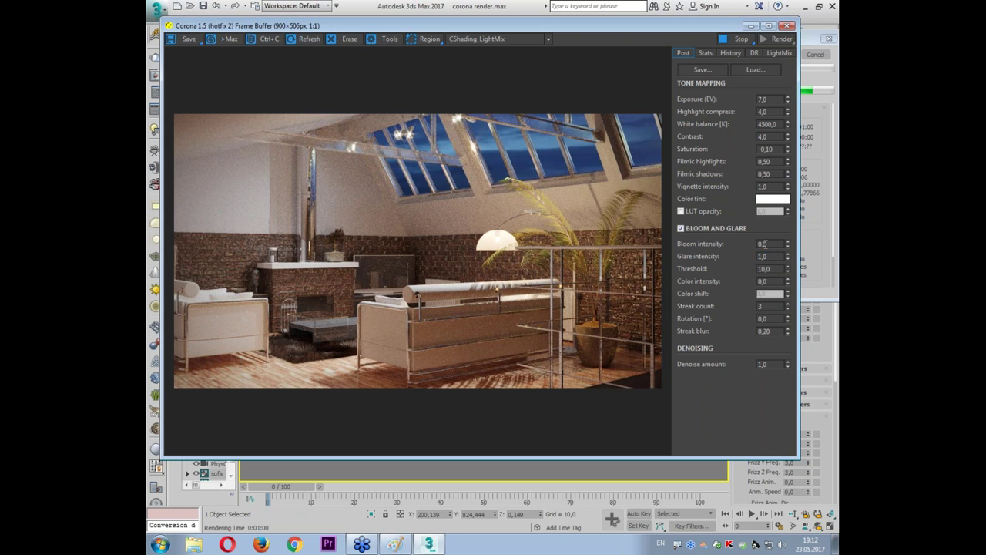
{"action": "type", "text": "10"}
{"action": "key", "text": "Return"}
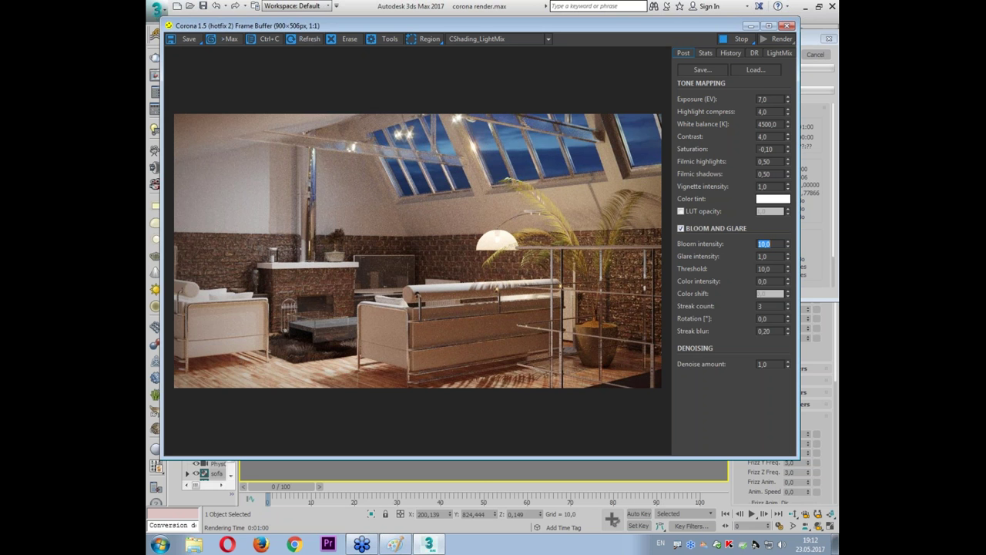
{"action": "type", "text": "20"}
{"action": "key", "text": "Return"}
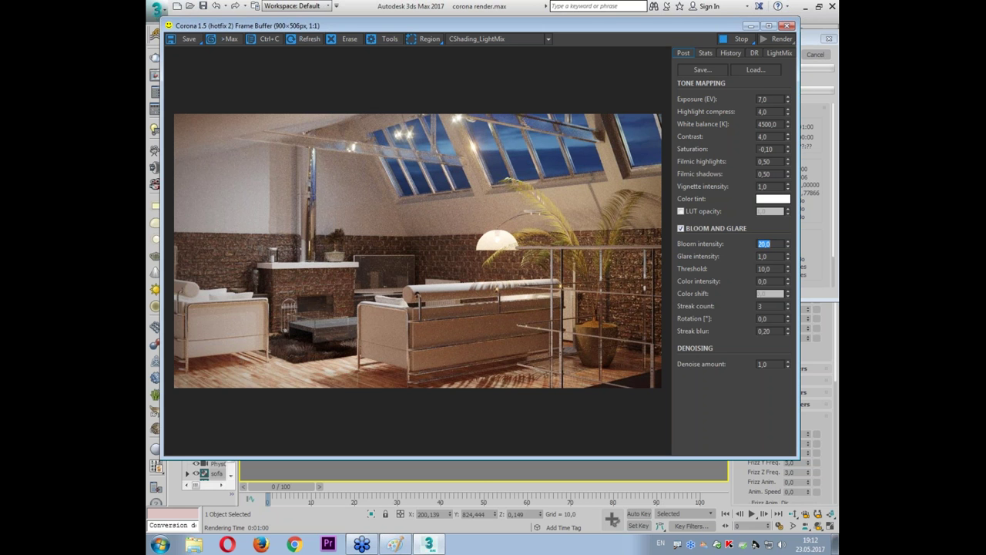
{"action": "type", "text": "50"}
{"action": "key", "text": "Return"}
{"action": "type", "text": "30"}
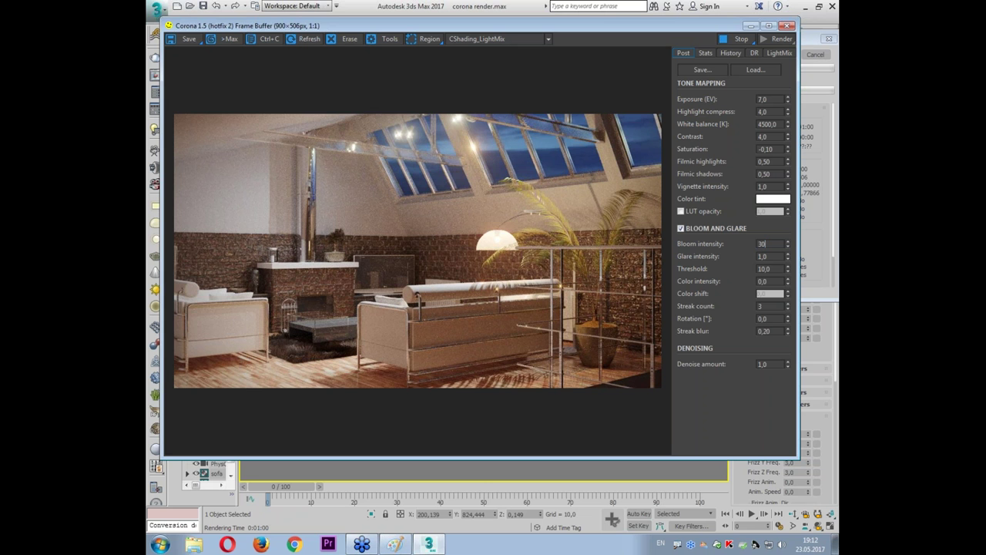
{"action": "key", "text": "Return"}
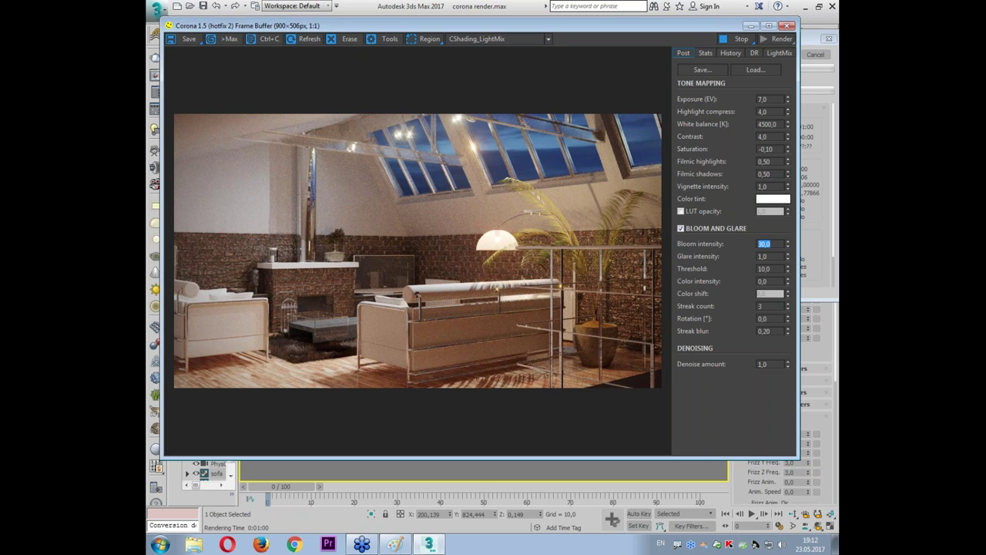
{"action": "left_click", "coordinate": [803, 90]}
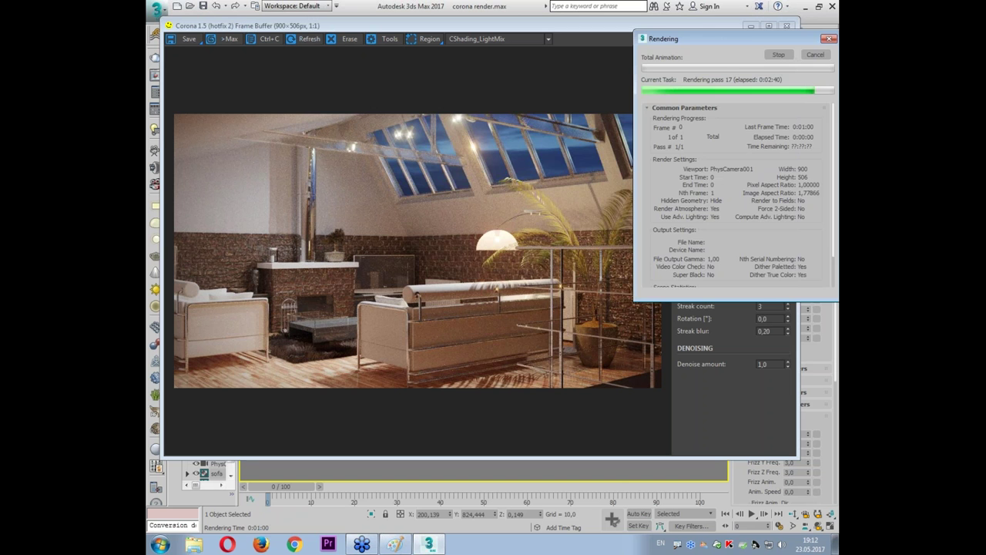
- Move the rendering progress window aside and inspect the railing and plant in the render
{"action": "left_click_drag", "start_coordinate": [697, 38], "coordinate": [498, 77]}
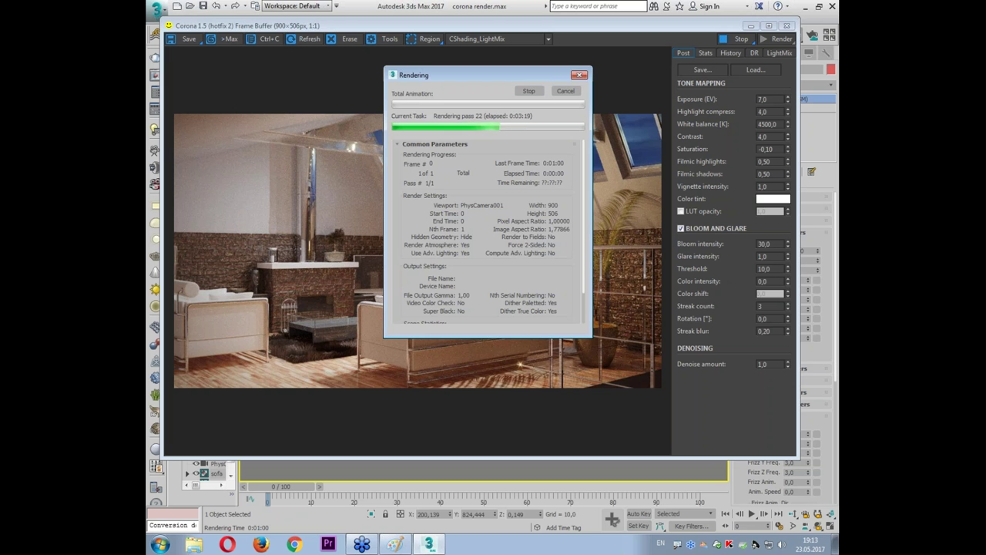
{"action": "left_click_drag", "start_coordinate": [523, 75], "coordinate": [748, 445]}
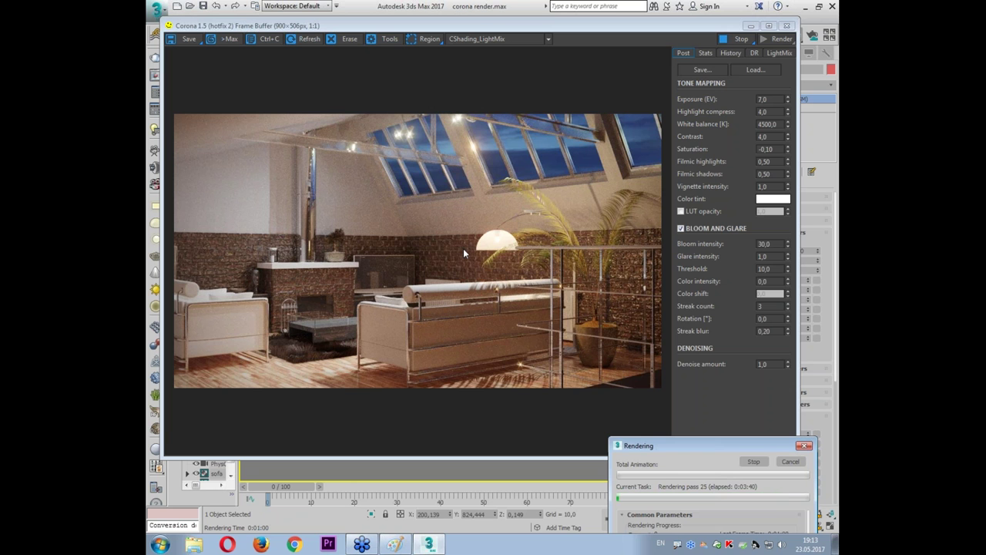
{"action": "left_click_drag", "start_coordinate": [663, 450], "coordinate": [368, 458]}
{"action": "left_click", "coordinate": [638, 295]}
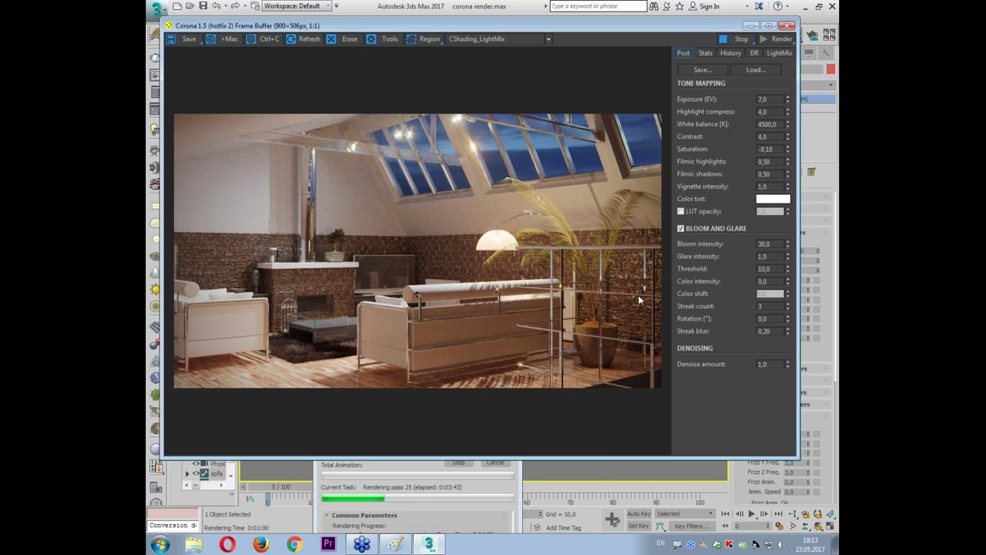
{"action": "scroll", "coordinate": [630, 251], "scroll_direction": "up", "scroll_amount": 4}
{"action": "middle_click_drag", "start_coordinate": [629, 250], "coordinate": [566, 339]}
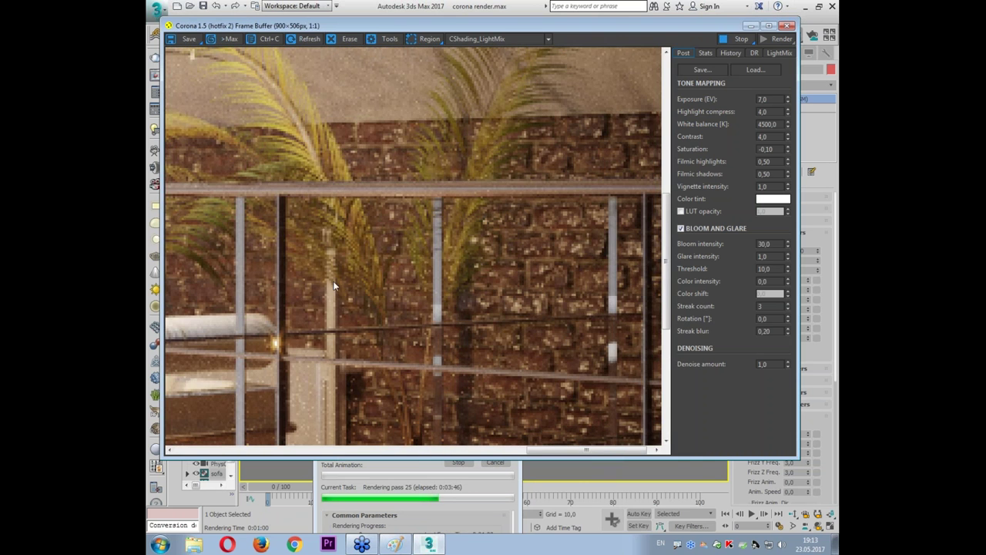
{"action": "scroll", "coordinate": [412, 301], "scroll_direction": "down", "scroll_amount": 1}
{"action": "scroll", "coordinate": [464, 301], "scroll_direction": "down", "scroll_amount": 1}
{"action": "scroll", "coordinate": [464, 301], "scroll_direction": "down", "scroll_amount": 2}
- Stop the render passes and keep the denoised frame once denoising finishes
{"action": "left_click", "coordinate": [393, 475]}
{"action": "left_click", "coordinate": [459, 461]}
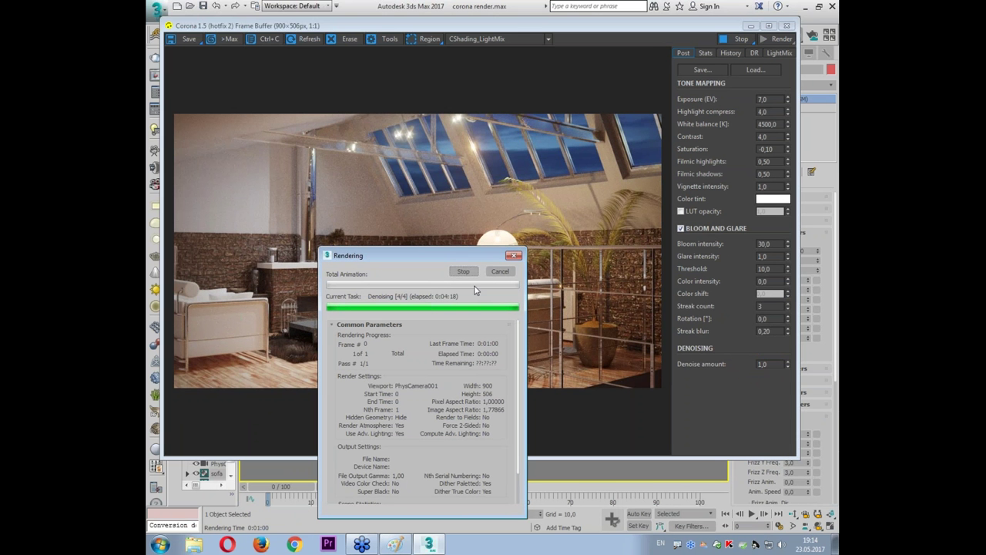
{"action": "left_click", "coordinate": [496, 273]}
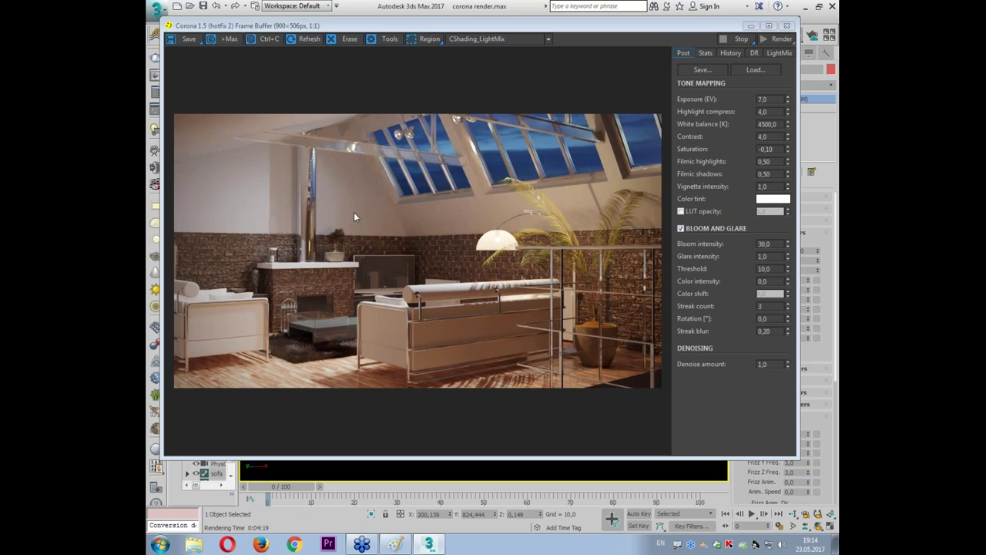
- Try a denoise amount of 0,7 in the Post tab
{"action": "scroll", "coordinate": [354, 210], "scroll_direction": "up", "scroll_amount": 2}
{"action": "scroll", "coordinate": [353, 215], "scroll_direction": "down", "scroll_amount": 1}
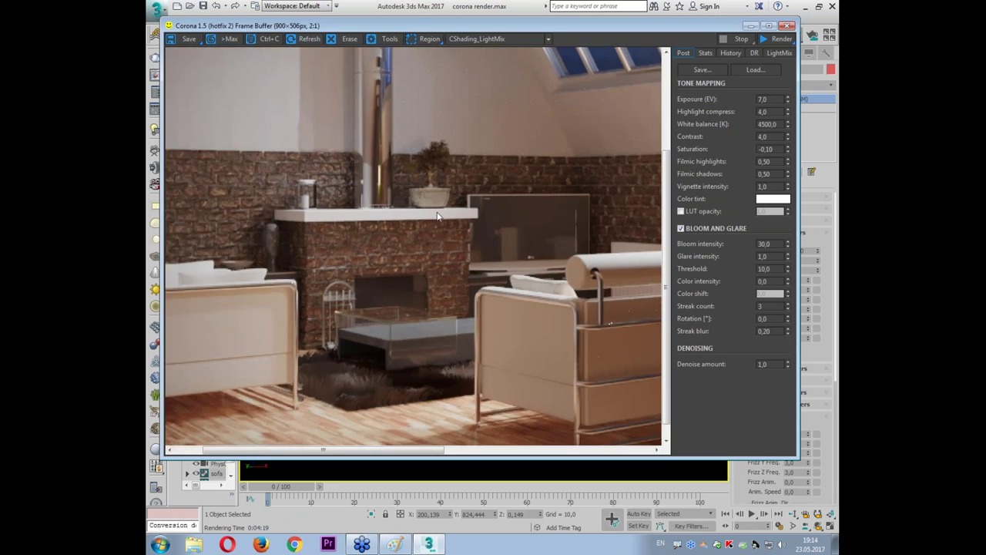
{"action": "scroll", "coordinate": [441, 226], "scroll_direction": "down", "scroll_amount": 2}
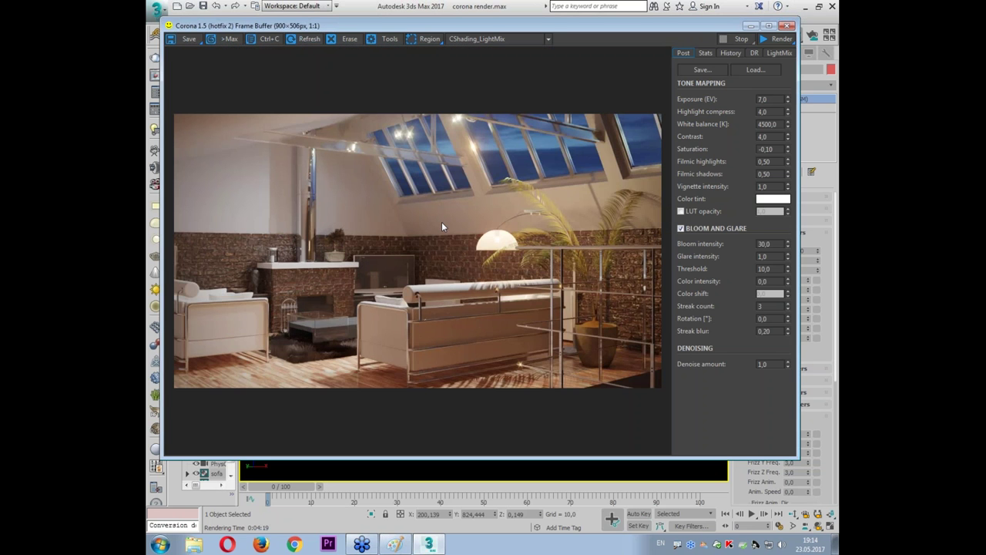
{"action": "double_click", "coordinate": [762, 365]}
{"action": "type", "text": ",7"}
{"action": "key", "text": "Return"}
{"action": "key", "text": "Return"}
- Compare denoise amounts 1,0 and 0 on the brick wall and floor, settling on 0,60
{"action": "scroll", "coordinate": [323, 190], "scroll_direction": "up", "scroll_amount": 1}
{"action": "scroll", "coordinate": [323, 189], "scroll_direction": "up", "scroll_amount": 1}
{"action": "scroll", "coordinate": [324, 190], "scroll_direction": "up", "scroll_amount": 1}
{"action": "mouse_move", "coordinate": [407, 222]}
{"action": "left_mouse_down"}
{"action": "mouse_move", "coordinate": [645, 238]}
{"action": "mouse_move", "coordinate": [654, 392]}
{"action": "mouse_move", "coordinate": [634, 363]}
{"action": "mouse_move", "coordinate": [581, 161]}
{"action": "left_mouse_up"}
{"action": "scroll", "coordinate": [508, 232], "scroll_direction": "down", "scroll_amount": 3}
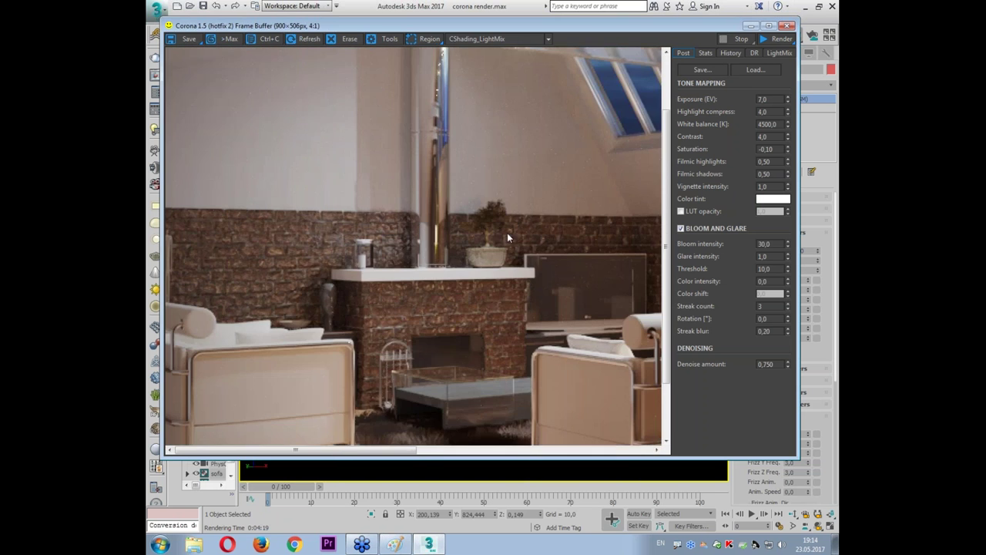
{"action": "left_click_drag", "start_coordinate": [432, 312], "coordinate": [500, 240]}
{"action": "double_click", "coordinate": [766, 364]}
{"action": "type", "text": "1,0"}
{"action": "key", "text": "Return"}
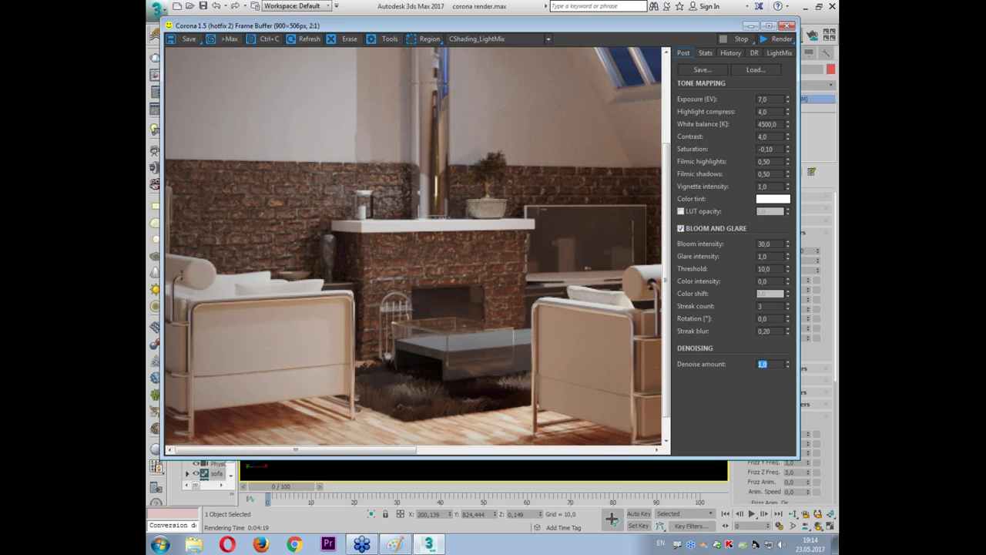
{"action": "type", "text": "0"}
{"action": "key", "text": "Return"}
{"action": "type", "text": "0,6"}
{"action": "key", "text": "Return"}
- Close the Corona frame buffer and open the Slate Material Editor with both material trees visible
{"action": "left_click_drag", "start_coordinate": [617, 405], "coordinate": [520, 365]}
{"action": "scroll", "coordinate": [520, 365], "scroll_direction": "down", "scroll_amount": 1}
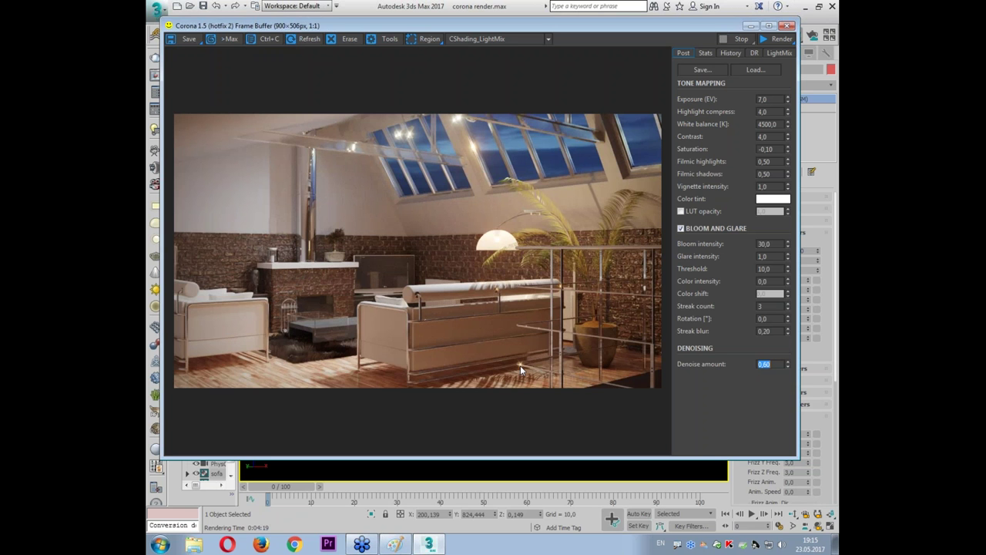
{"action": "left_click", "coordinate": [788, 26]}
{"action": "left_click", "coordinate": [739, 35]}
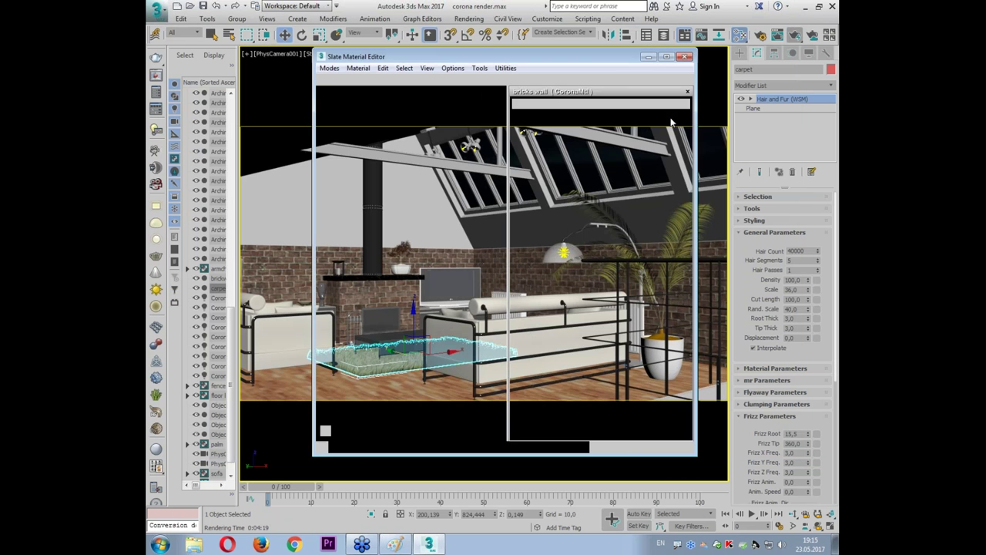
{"action": "middle_click_drag", "start_coordinate": [475, 315], "coordinate": [397, 227]}
- On the lamp view, load Sun and lite clouds.hdr into the environment Bitmap node and accept HDRI Load Settings
{"action": "scroll", "coordinate": [408, 200], "scroll_direction": "down", "scroll_amount": 3}
{"action": "left_click", "coordinate": [406, 93]}
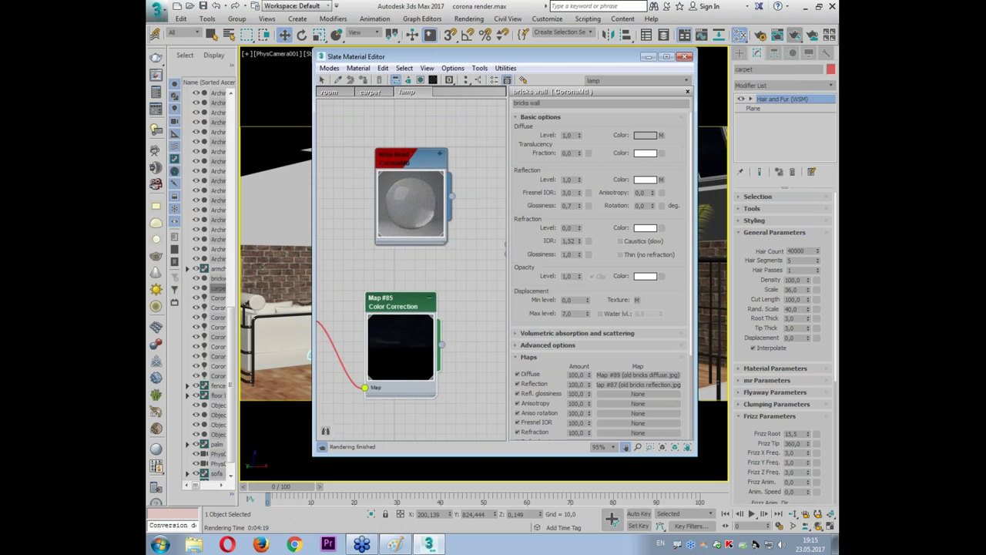
{"action": "middle_click_drag", "start_coordinate": [483, 165], "coordinate": [376, 231]}
{"action": "double_click", "coordinate": [375, 231]}
{"action": "left_click", "coordinate": [615, 260]}
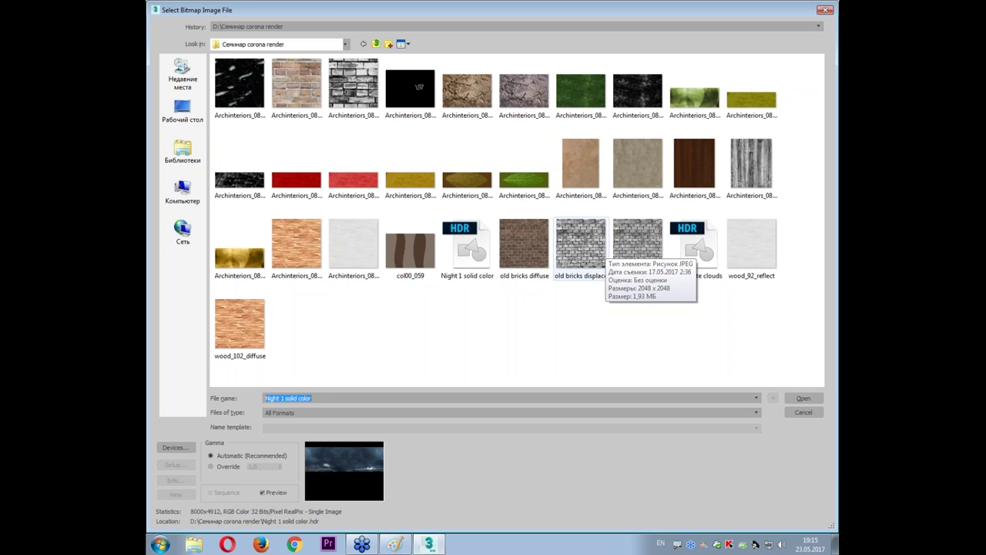
{"action": "left_click", "coordinate": [696, 276]}
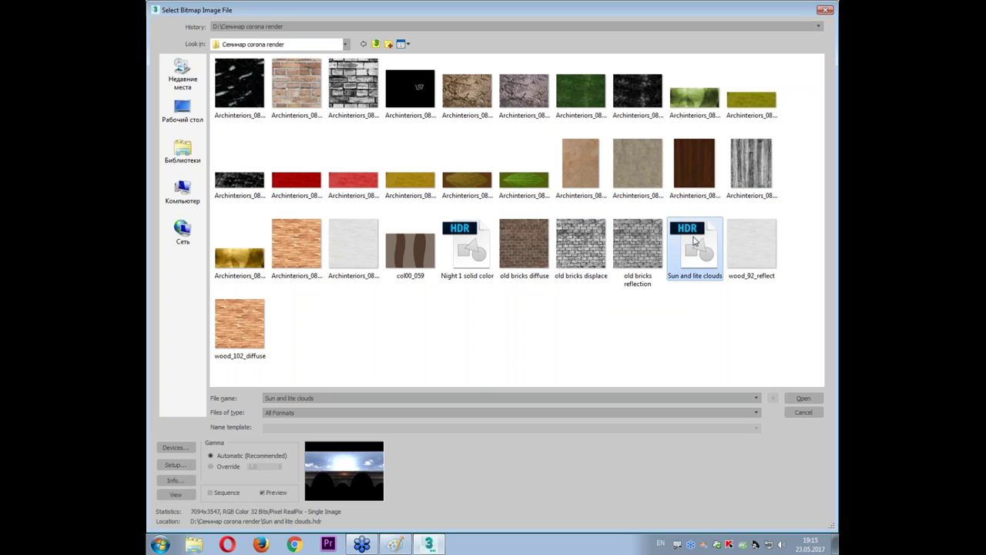
{"action": "double_click", "coordinate": [695, 248]}
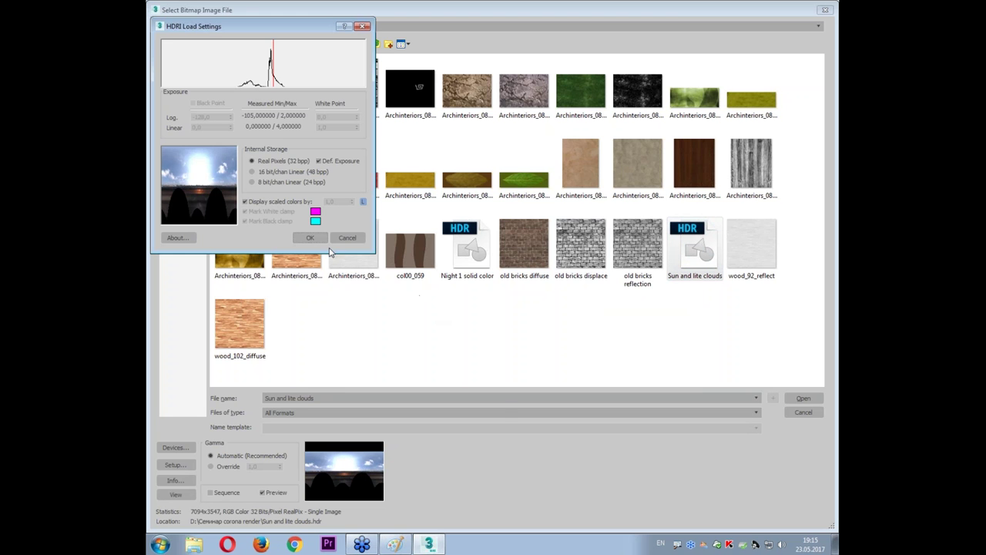
{"action": "left_click", "coordinate": [312, 238]}
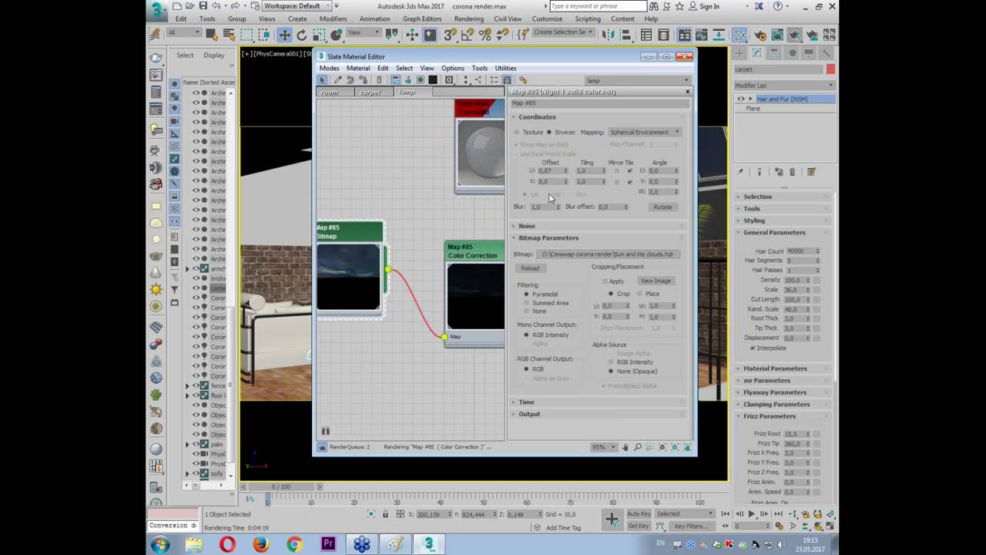
- Set the Color Correction map's RGB gain to 100 and gamma/contrast to 0,85
{"action": "double_click", "coordinate": [480, 252]}
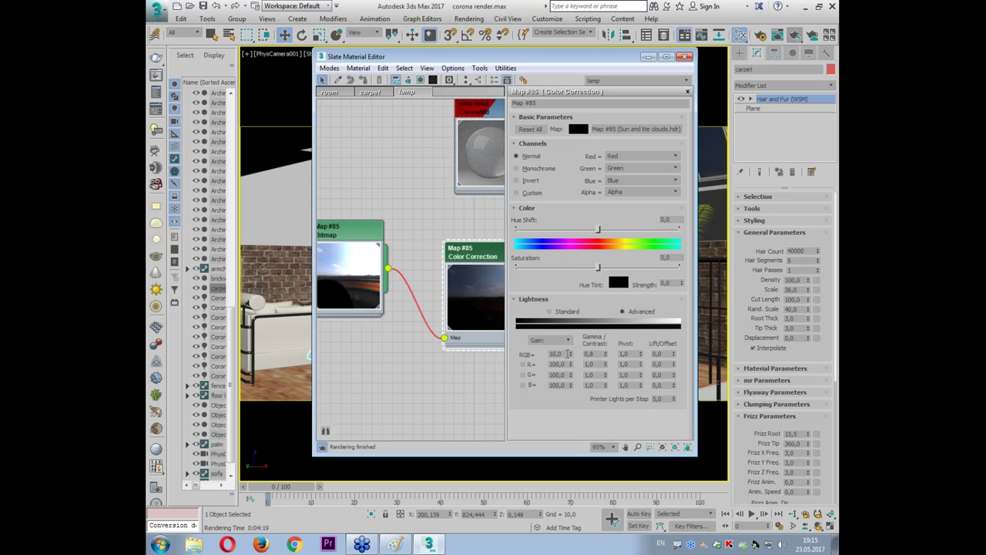
{"action": "type", "text": "100"}
{"action": "key", "text": "Return"}
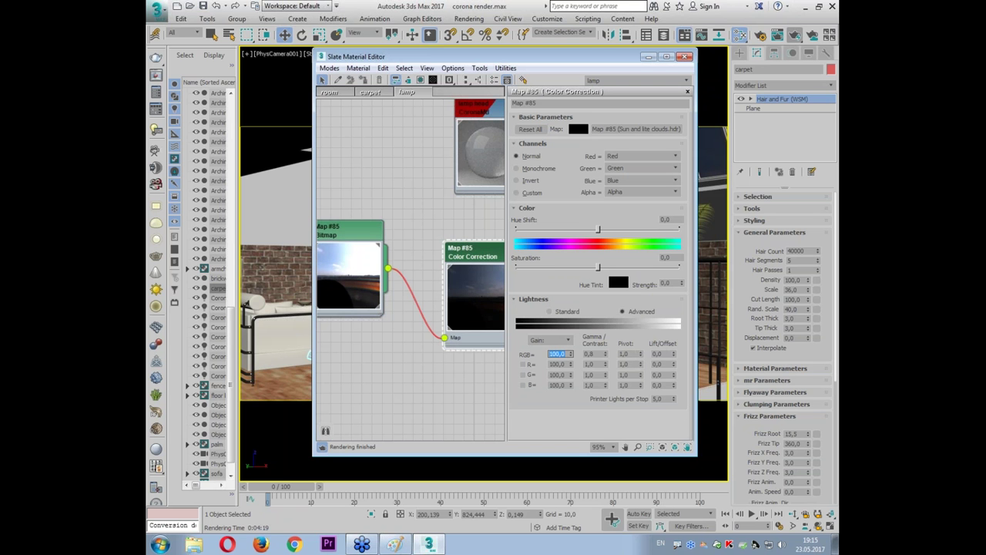
{"action": "key", "text": "Tab"}
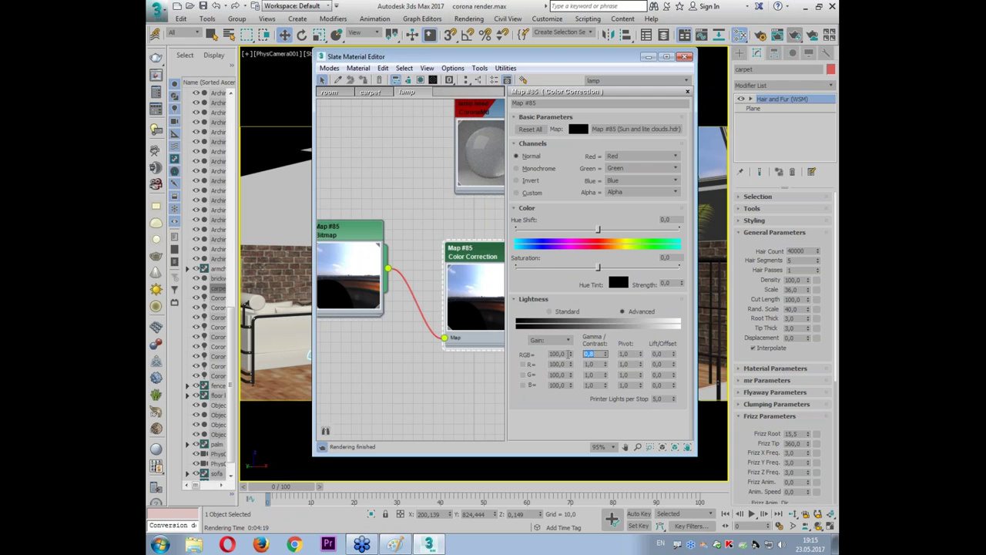
{"action": "key", "text": "BackSpace"}
{"action": "key", "text": "BackSpace"}
{"action": "type", "text": "5"}
{"action": "key", "text": "Return"}
- Switch the viewport to wireframe Perspective and zoom and orbit to show the sky behind the scene
{"action": "left_click_drag", "start_coordinate": [670, 61], "coordinate": [583, 281]}
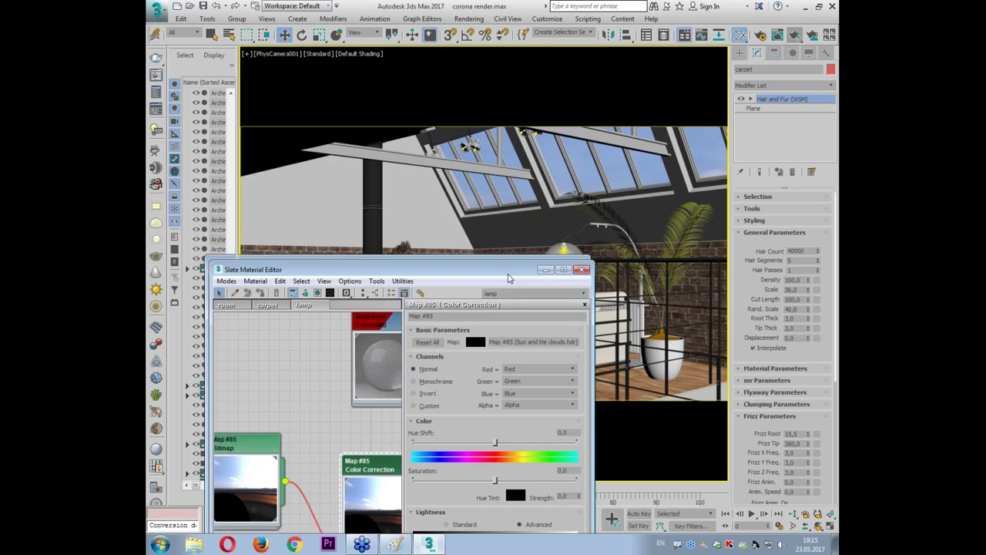
{"action": "key", "text": "F3"}
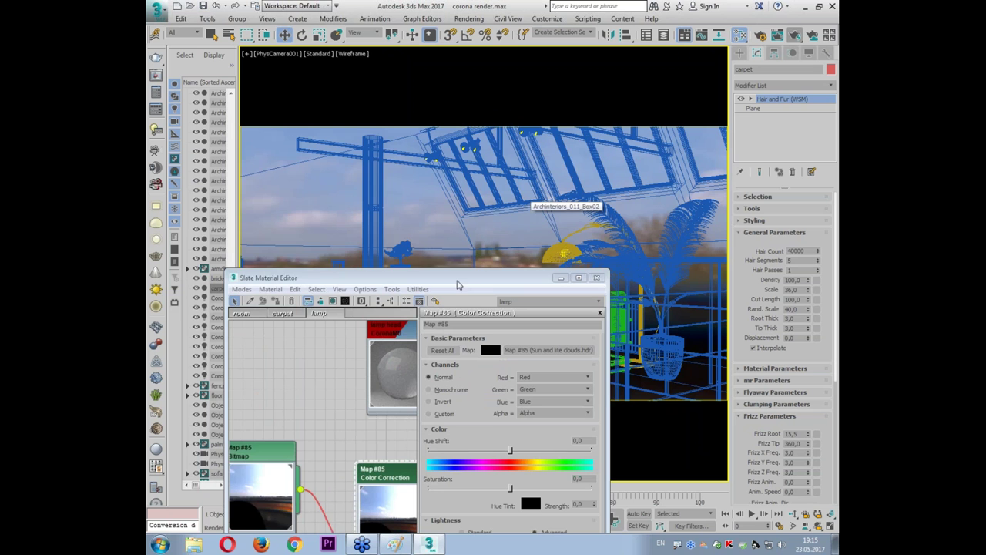
{"action": "left_click_drag", "start_coordinate": [460, 282], "coordinate": [461, 268]}
{"action": "key", "text": "p"}
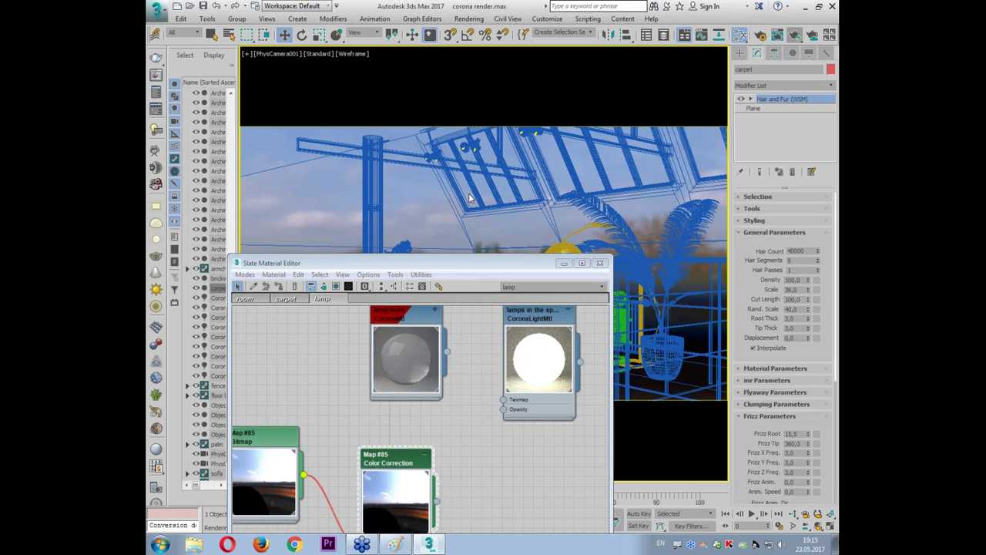
{"action": "key", "text": "p"}
{"action": "left_click", "coordinate": [564, 263]}
{"action": "scroll", "coordinate": [564, 252], "scroll_direction": "down", "scroll_amount": 3}
{"action": "scroll", "coordinate": [551, 256], "scroll_direction": "down", "scroll_amount": 3}
{"action": "scroll", "coordinate": [537, 260], "scroll_direction": "down", "scroll_amount": 3}
{"action": "mouse_move", "coordinate": [537, 260]}
{"action": "middle_mouse_down", "text": "alt"}
{"action": "mouse_move", "coordinate": [535, 242]}
{"action": "mouse_move", "coordinate": [517, 301]}
{"action": "mouse_move", "coordinate": [497, 310]}
{"action": "middle_mouse_up", "text": "alt"}
{"action": "scroll", "coordinate": [517, 301], "scroll_direction": "up", "scroll_amount": 2}
{"action": "scroll", "coordinate": [502, 312], "scroll_direction": "up", "scroll_amount": 2}
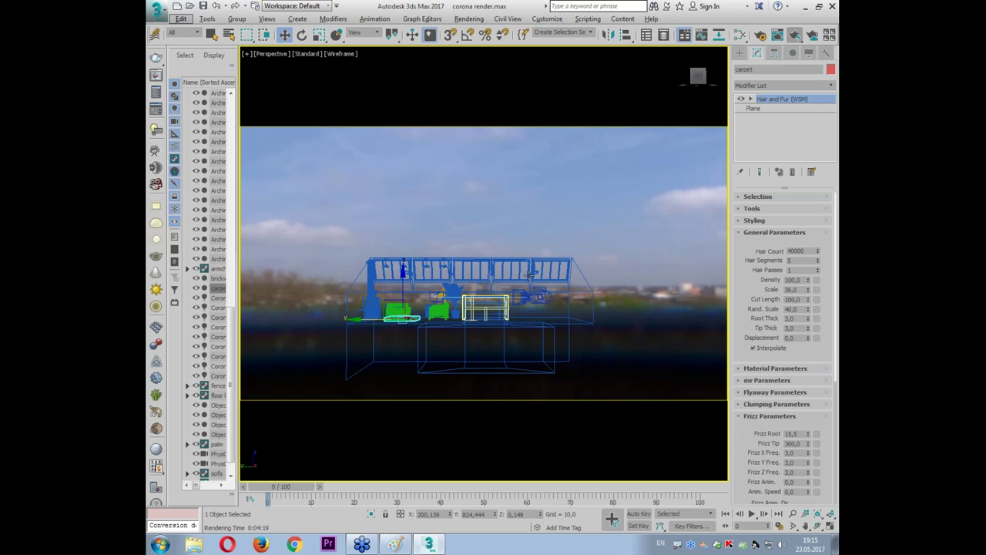
- Bring up the sky bitmap's parameters in the Slate Material Editor
{"action": "left_click", "coordinate": [740, 35]}
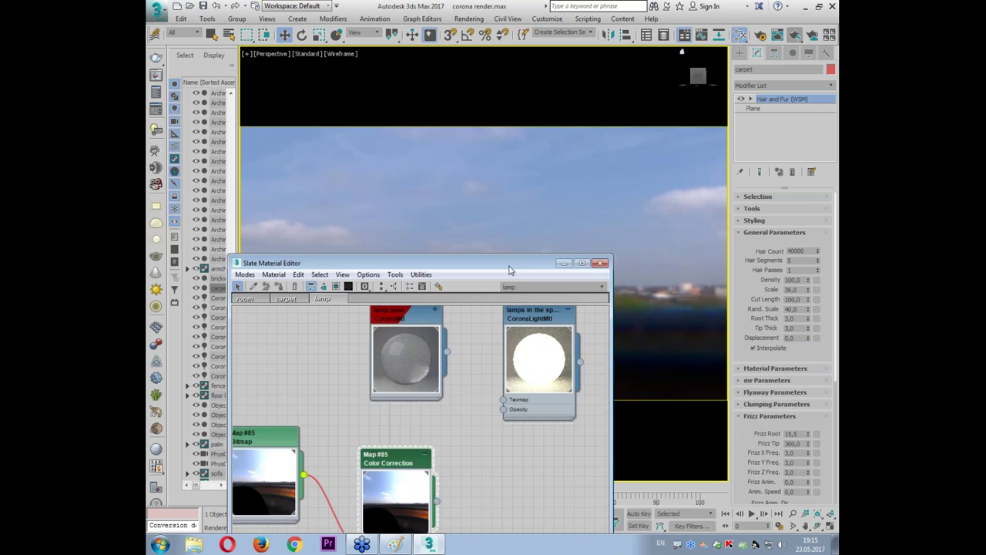
{"action": "left_click_drag", "start_coordinate": [386, 262], "coordinate": [301, 28]}
{"action": "double_click", "coordinate": [229, 232]}
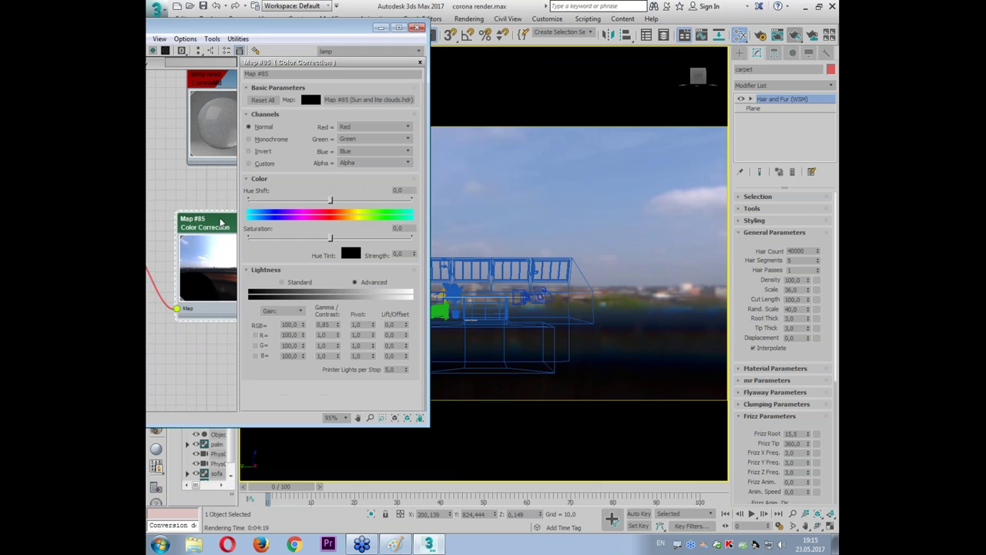
{"action": "middle_click_drag", "start_coordinate": [185, 216], "coordinate": [262, 227]}
{"action": "double_click", "coordinate": [162, 254]}
{"action": "left_click_drag", "start_coordinate": [339, 30], "coordinate": [254, 36]}
- Rotate the sky to a U Offset of 0,12 and launch a production test render
{"action": "left_click_drag", "start_coordinate": [213, 151], "coordinate": [220, 159]}
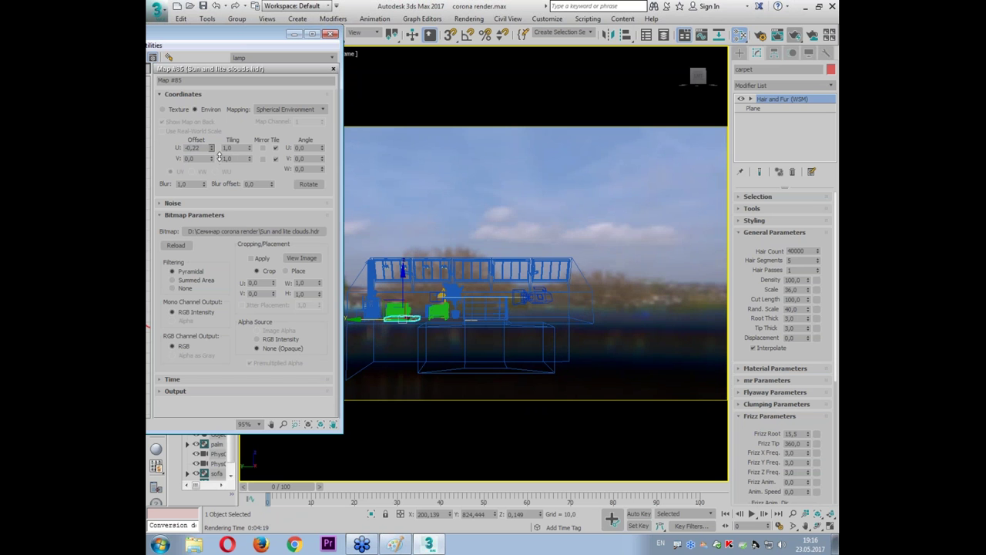
{"action": "left_click_drag", "start_coordinate": [216, 124], "coordinate": [229, 139]}
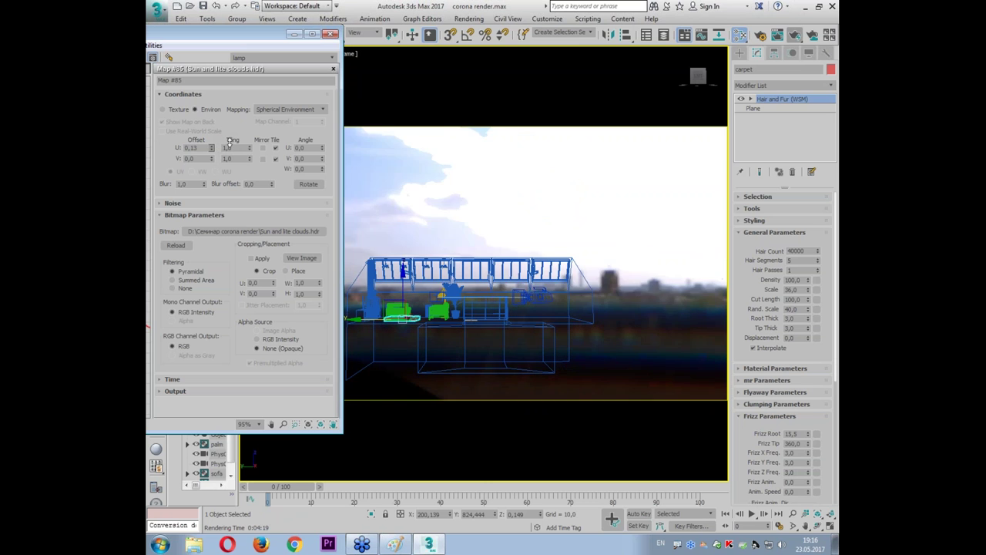
{"action": "left_click_drag", "start_coordinate": [228, 139], "coordinate": [229, 139]}
{"action": "left_click", "coordinate": [213, 150]}
{"action": "left_click_drag", "start_coordinate": [212, 149], "coordinate": [213, 145]}
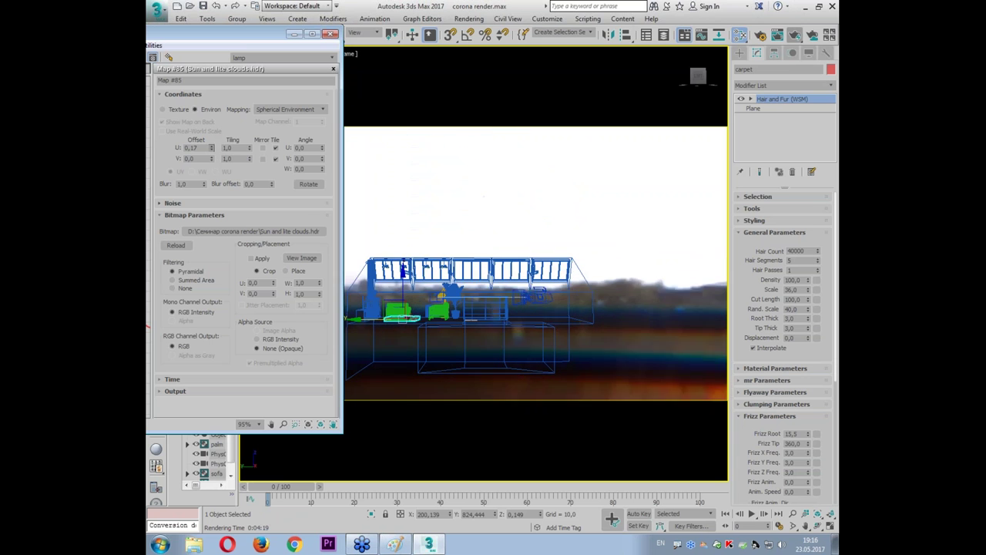
{"action": "left_click", "coordinate": [795, 35]}
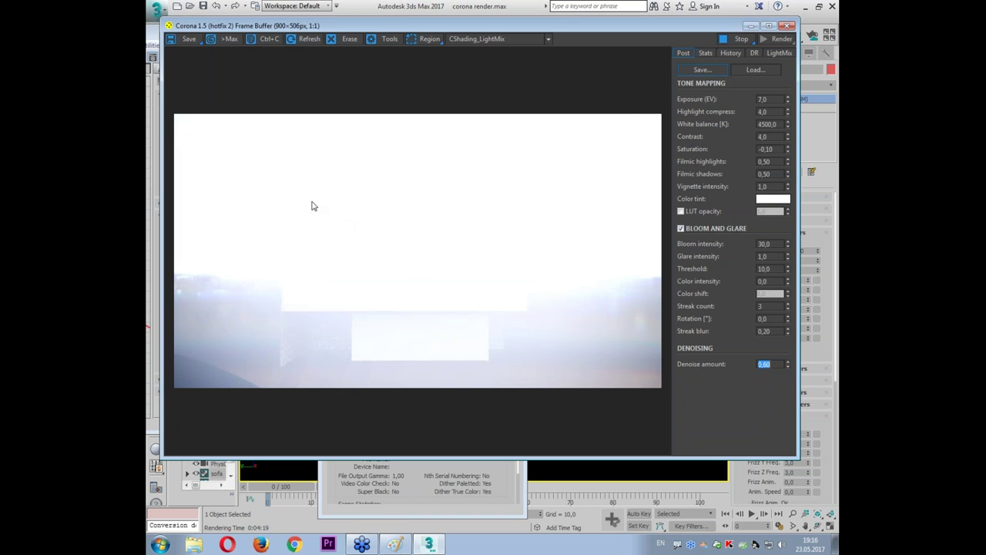
- Turn off bloom and glare, and set exposure to 0 and white balance to 5500
{"action": "left_click", "coordinate": [698, 231]}
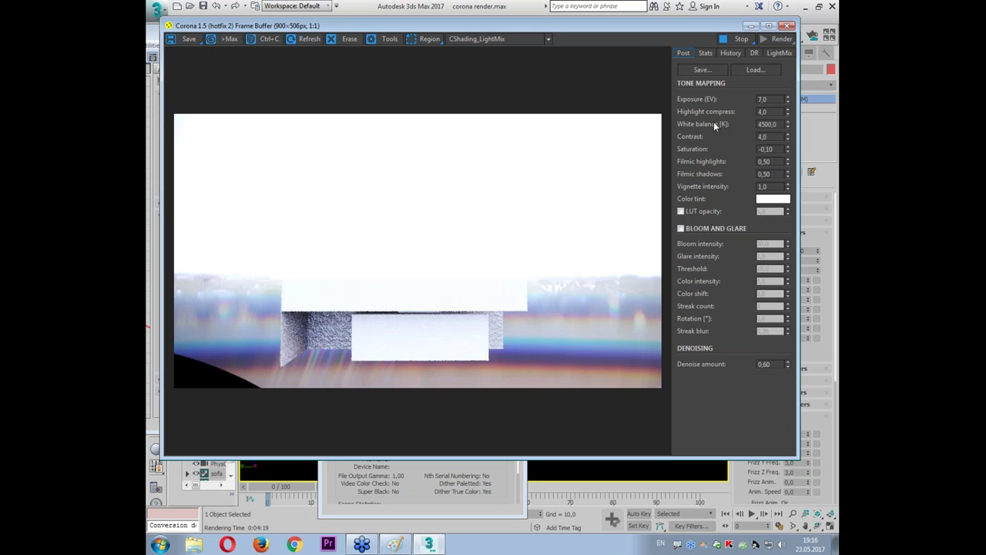
{"action": "left_click", "coordinate": [763, 99]}
{"action": "type", "text": "0"}
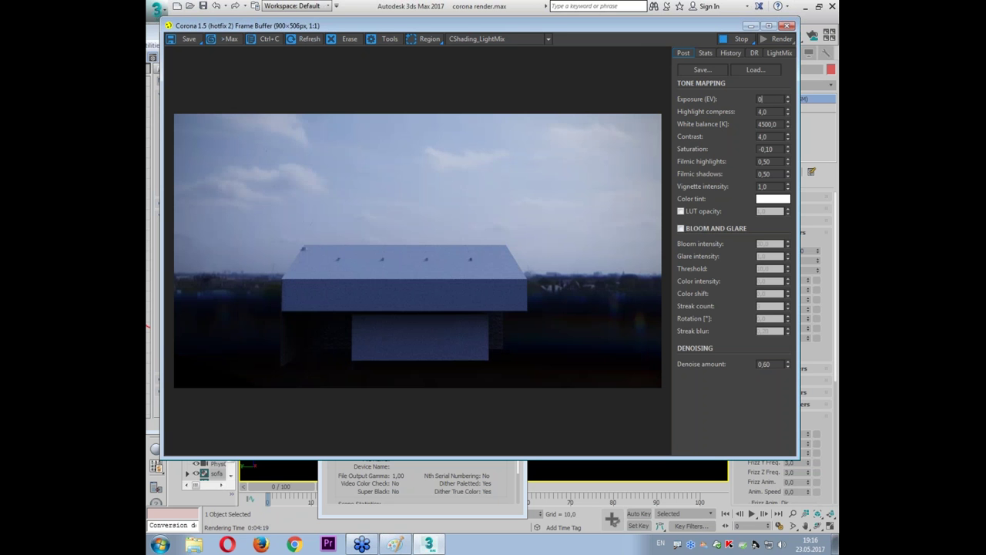
{"action": "key", "text": "Return"}
{"action": "left_click", "coordinate": [767, 124]}
{"action": "type", "text": "5500"}
{"action": "key", "text": "Return"}
- Close the render window, cancel the running render, and rotate the sky background horizontally
{"action": "left_click", "coordinate": [788, 26]}
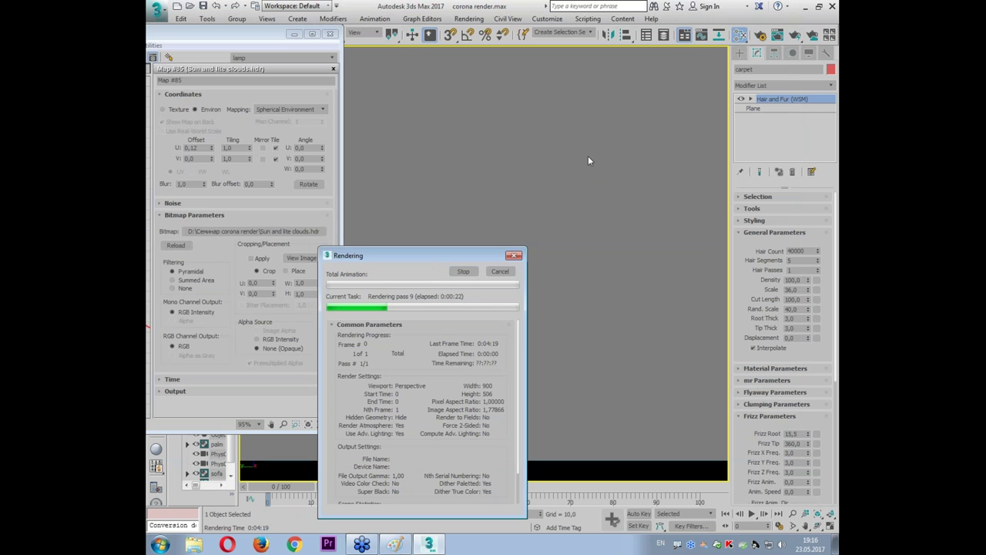
{"action": "left_click", "coordinate": [497, 273]}
{"action": "left_click_drag", "start_coordinate": [215, 152], "coordinate": [221, 137]}
- Close the Material Editor, view through PhysCamera001 with shaded display, and start rendering
{"action": "left_click", "coordinate": [345, 61]}
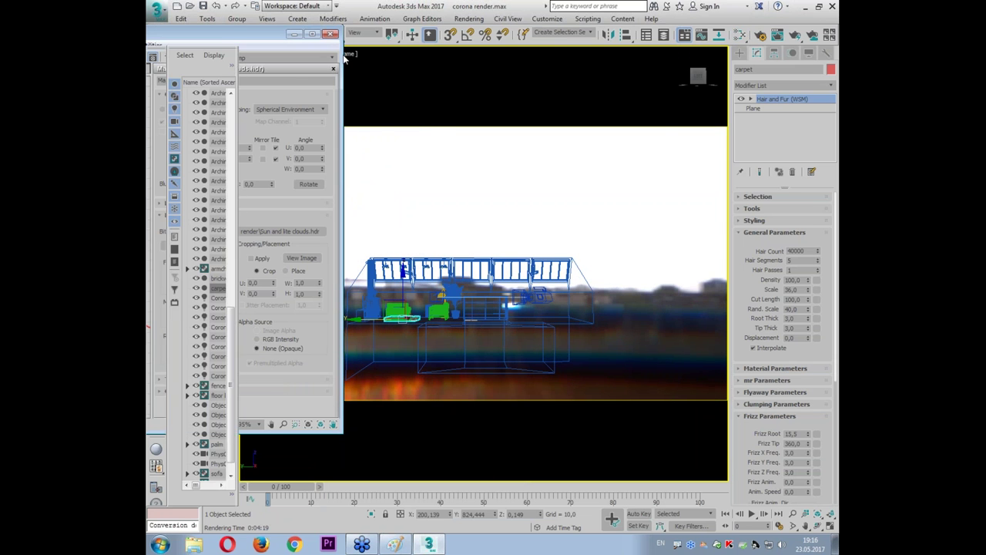
{"action": "left_click", "coordinate": [330, 34]}
{"action": "key", "text": "c"}
{"action": "key", "text": "F3"}
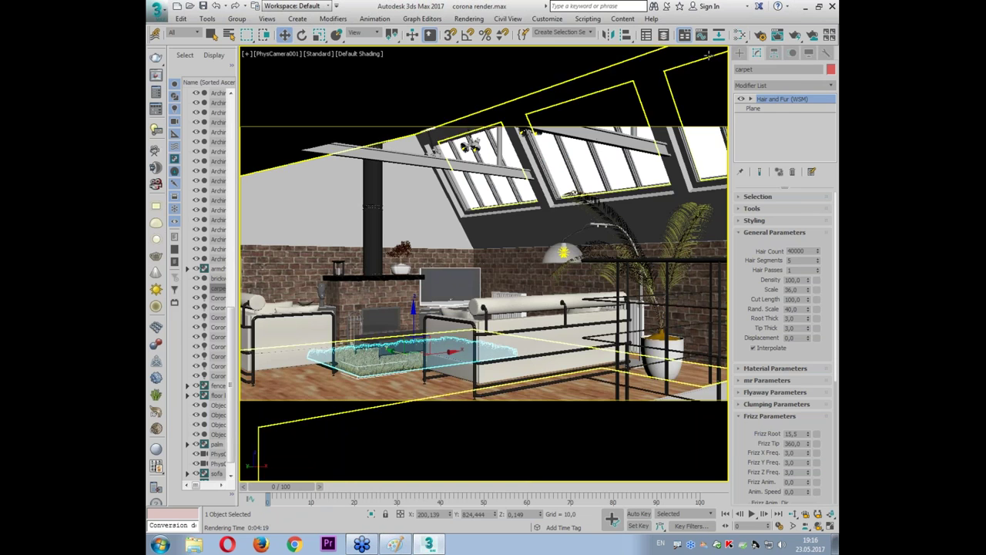
{"action": "left_click", "coordinate": [829, 35]}
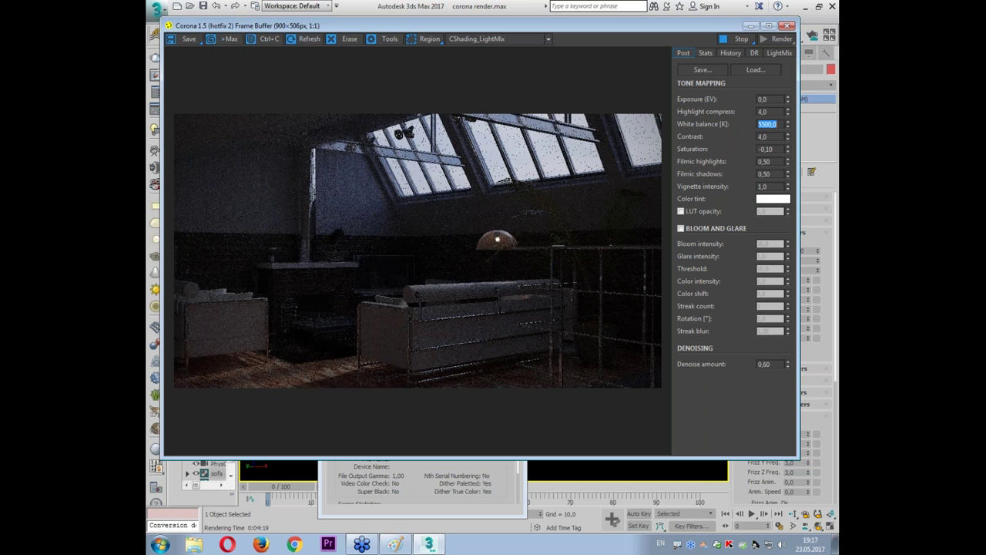
- Raise the Corona frame buffer exposure to 3 EV to brighten the attic
{"action": "double_click", "coordinate": [777, 99]}
{"action": "key", "text": "Return"}
{"action": "type", "text": "5"}
{"action": "key", "text": "Return"}
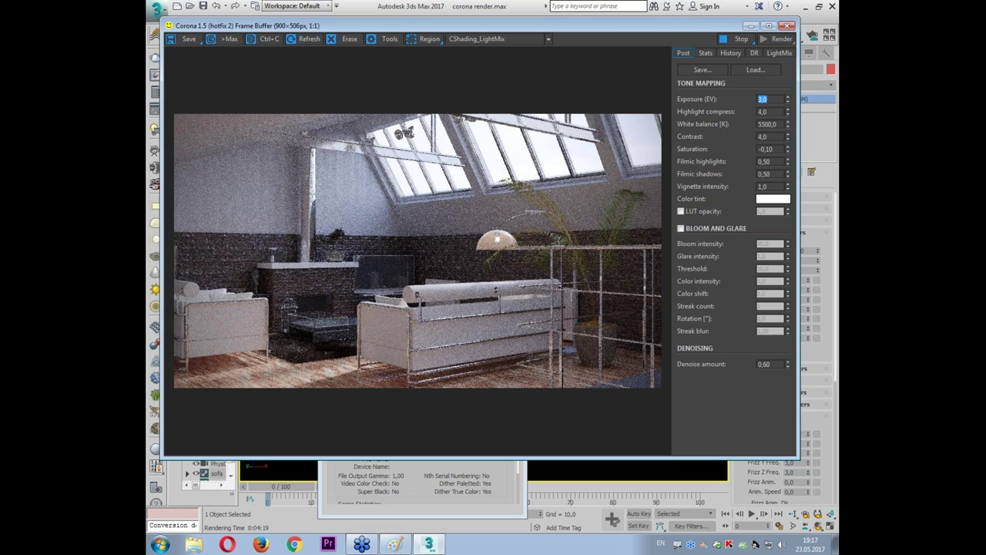
- Set the LightMix HDR sky intensity to 1.0
{"action": "left_click", "coordinate": [779, 52]}
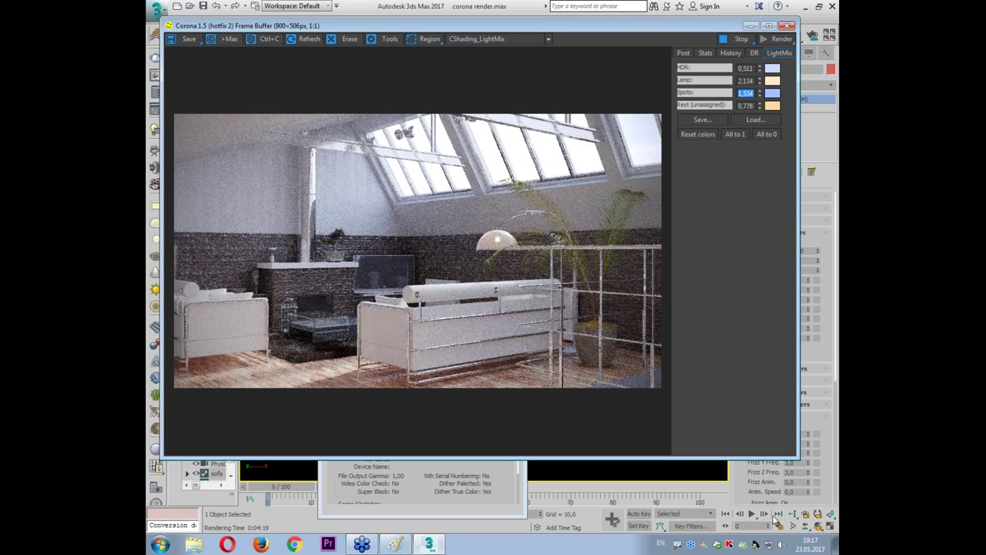
{"action": "left_click_drag", "start_coordinate": [759, 71], "coordinate": [756, 68]}
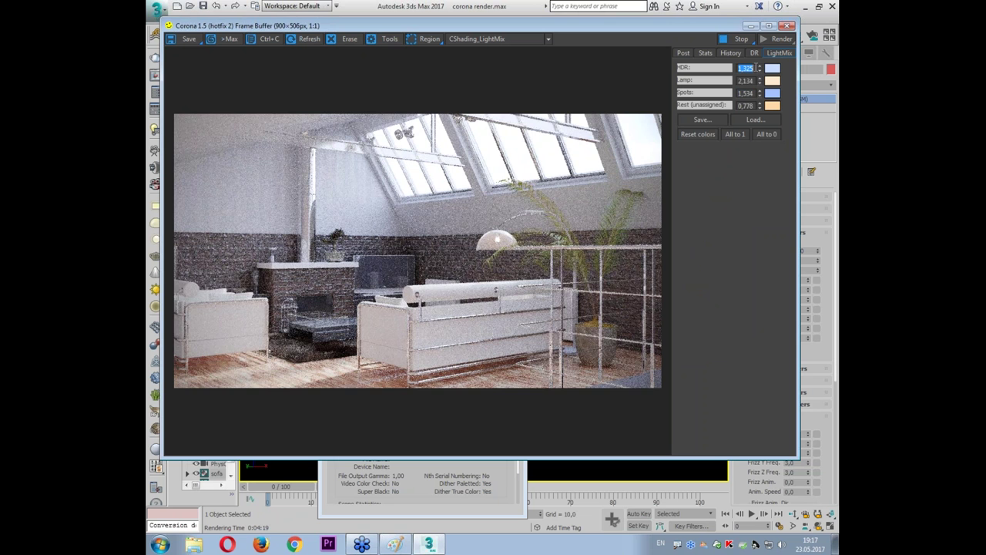
{"action": "type", "text": "1"}
{"action": "key", "text": "Return"}
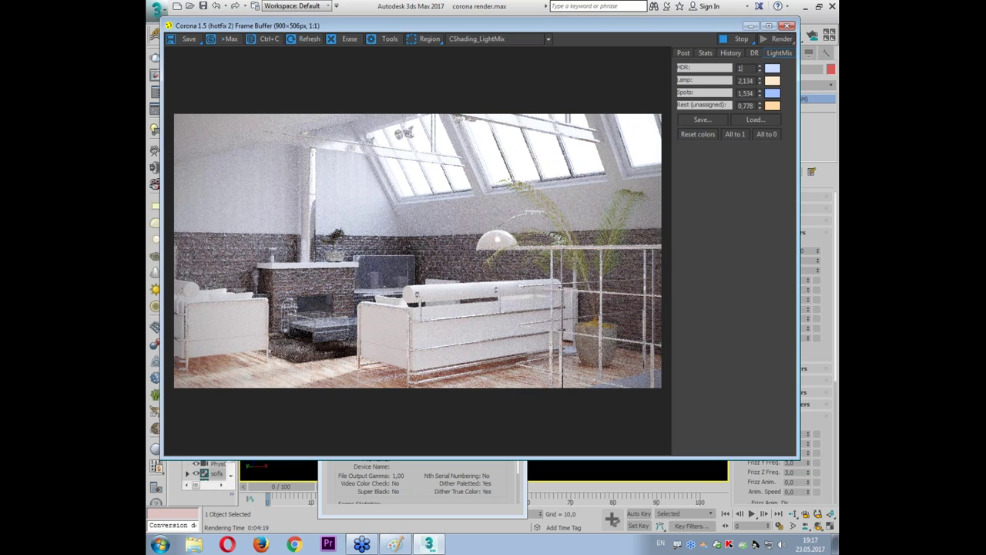
- Try highlight compression values 0, 10 and 6, then settle back on 4
{"action": "left_click", "coordinate": [682, 54]}
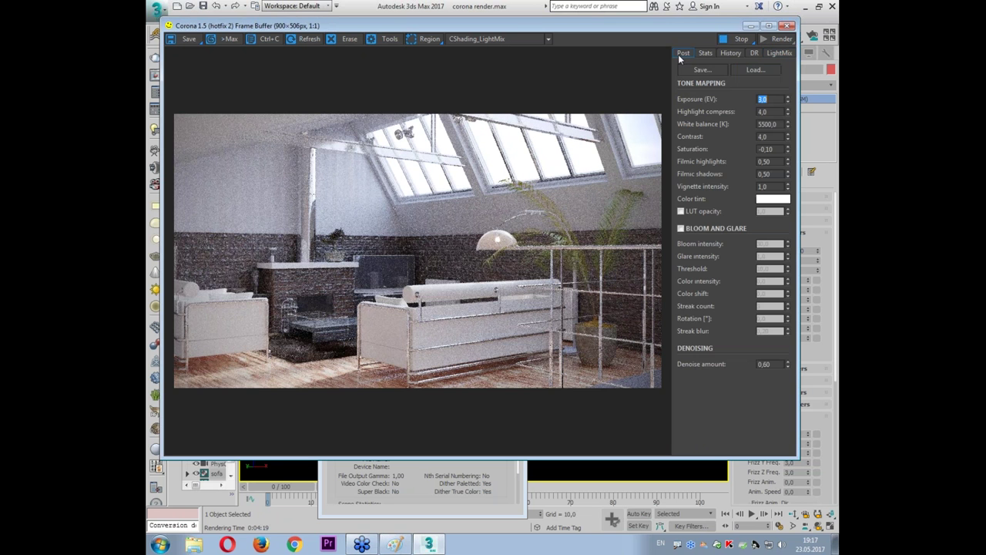
{"action": "left_click", "coordinate": [779, 113]}
{"action": "type", "text": "0"}
{"action": "key", "text": "Return"}
{"action": "type", "text": "10"}
{"action": "key", "text": "Return"}
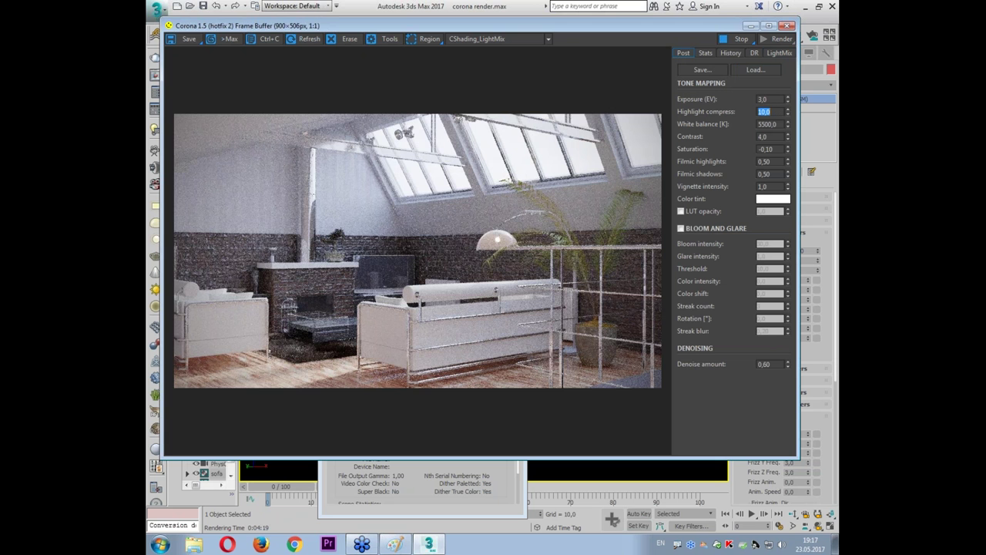
{"action": "type", "text": "6"}
{"action": "key", "text": "Return"}
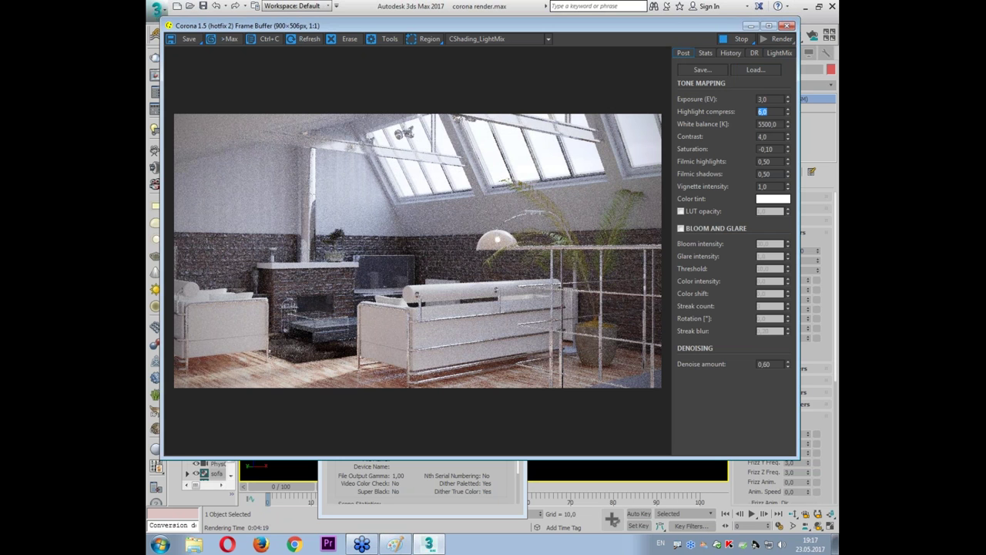
{"action": "type", "text": "4"}
{"action": "key", "text": "Return"}
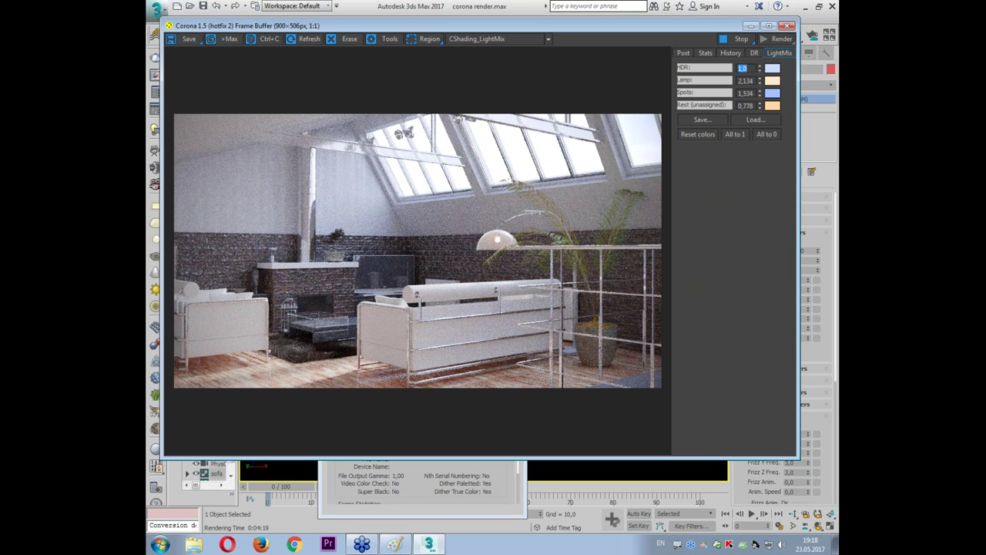
- Test the LightMix lamp at 10, 20 and 100, leaving it at 10
{"action": "left_click", "coordinate": [744, 80]}
{"action": "type", "text": "10"}
{"action": "key", "text": "Return"}
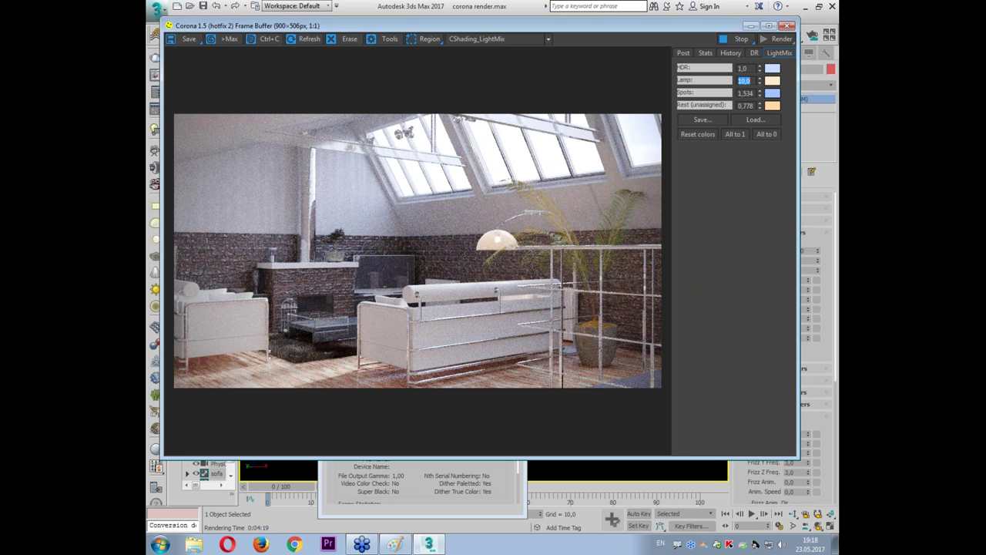
{"action": "type", "text": "20"}
{"action": "key", "text": "Return"}
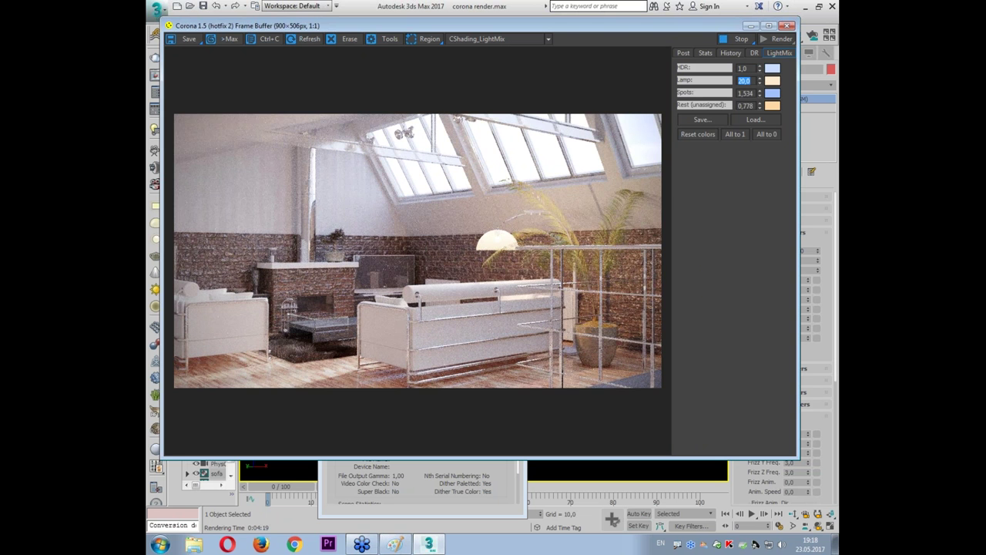
{"action": "type", "text": "100"}
{"action": "key", "text": "Return"}
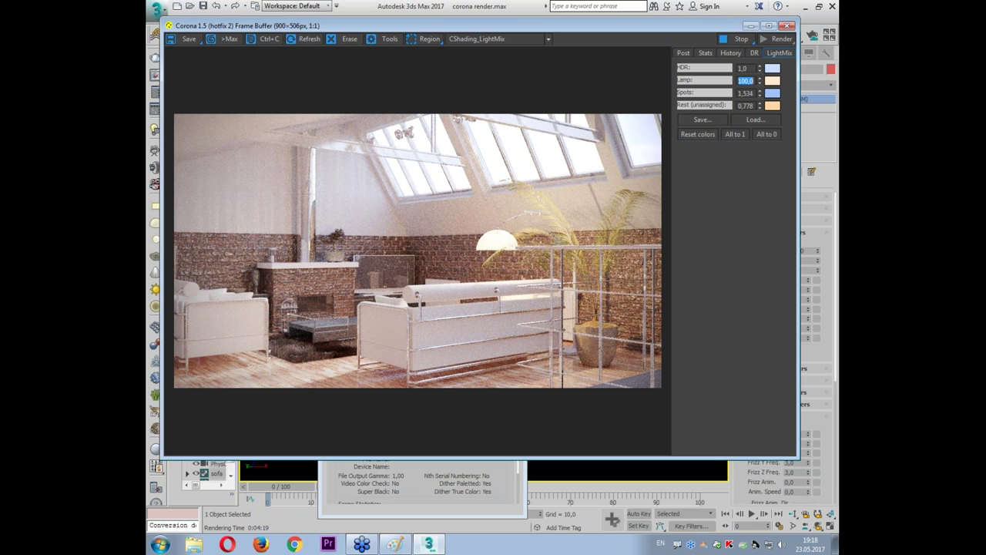
{"action": "type", "text": "10"}
{"action": "key", "text": "Return"}
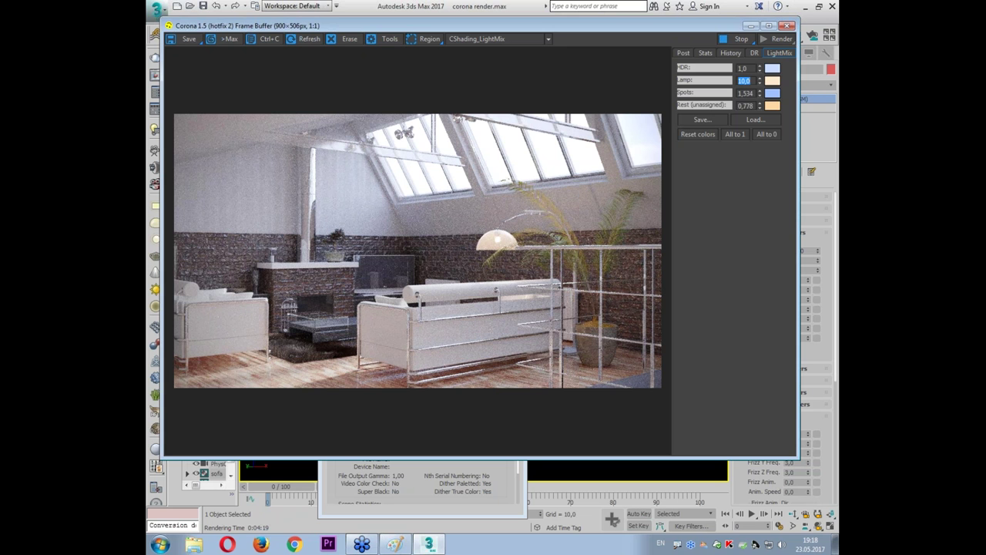
{"action": "left_click", "coordinate": [681, 50]}
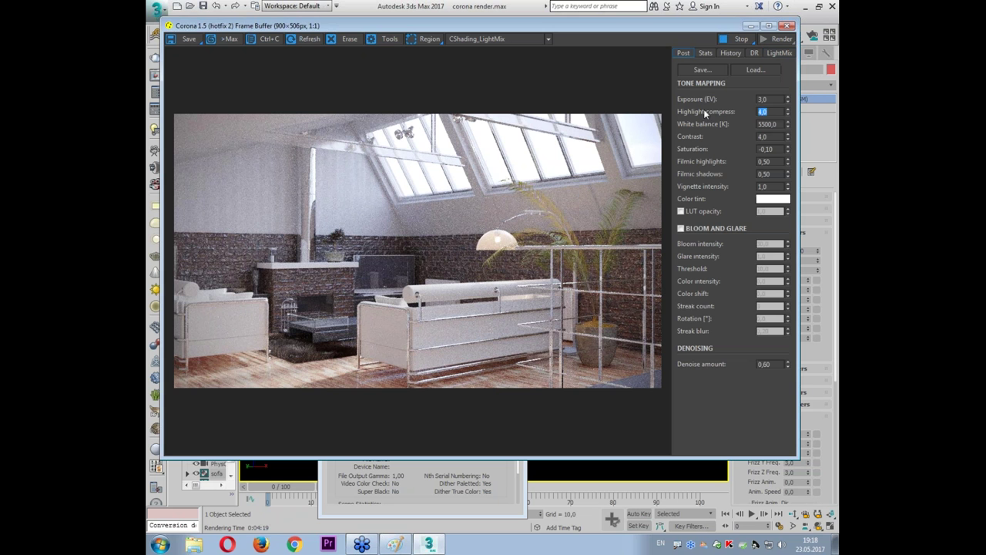
- Enable bloom and glare with bloom intensity 10, and mark the two skylights on screen
{"action": "left_click", "coordinate": [681, 229]}
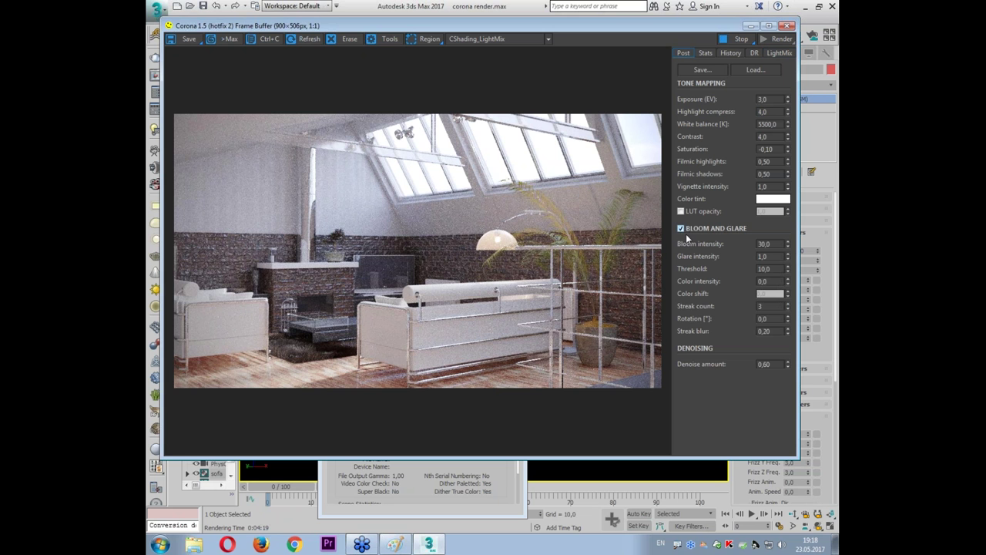
{"action": "double_click", "coordinate": [771, 244]}
{"action": "type", "text": "10"}
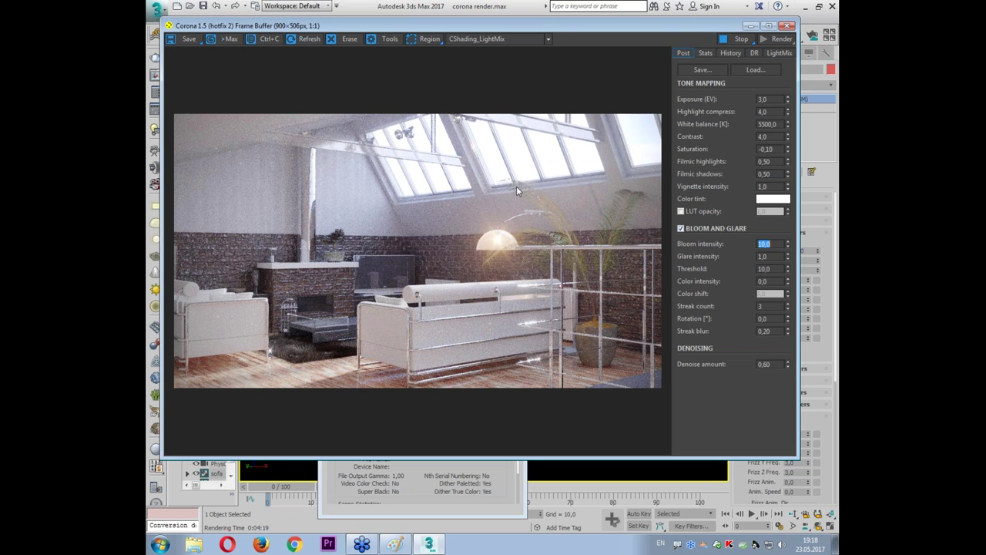
{"action": "mouse_move", "coordinate": [415, 197]}
{"action": "left_mouse_down"}
{"action": "mouse_move", "coordinate": [416, 123]}
{"action": "mouse_move", "coordinate": [363, 150]}
{"action": "mouse_move", "coordinate": [443, 193]}
{"action": "mouse_move", "coordinate": [408, 128]}
{"action": "mouse_move", "coordinate": [419, 190]}
{"action": "left_mouse_up"}
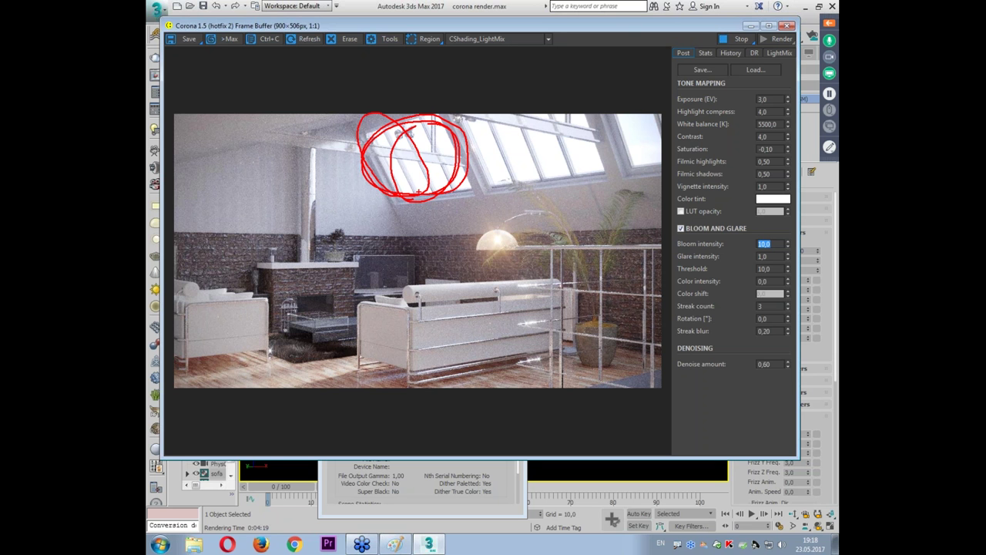
{"action": "left_click_drag", "start_coordinate": [422, 125], "coordinate": [539, 192]}
{"action": "key", "text": "Escape"}
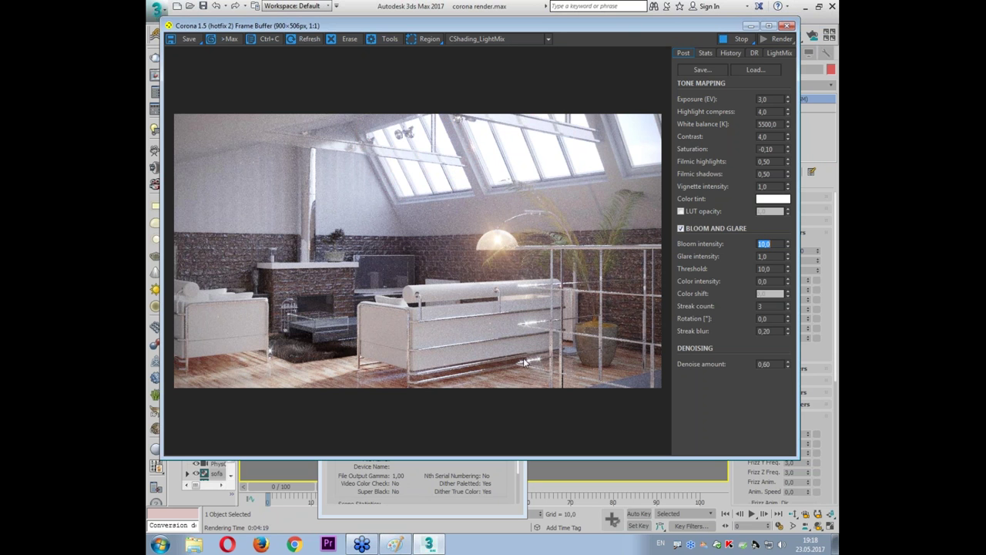
{"action": "scroll", "coordinate": [552, 380], "scroll_direction": "up", "scroll_amount": 2}
{"action": "scroll", "coordinate": [515, 384], "scroll_direction": "up", "scroll_amount": 2}
{"action": "scroll", "coordinate": [514, 362], "scroll_direction": "up", "scroll_amount": 1}
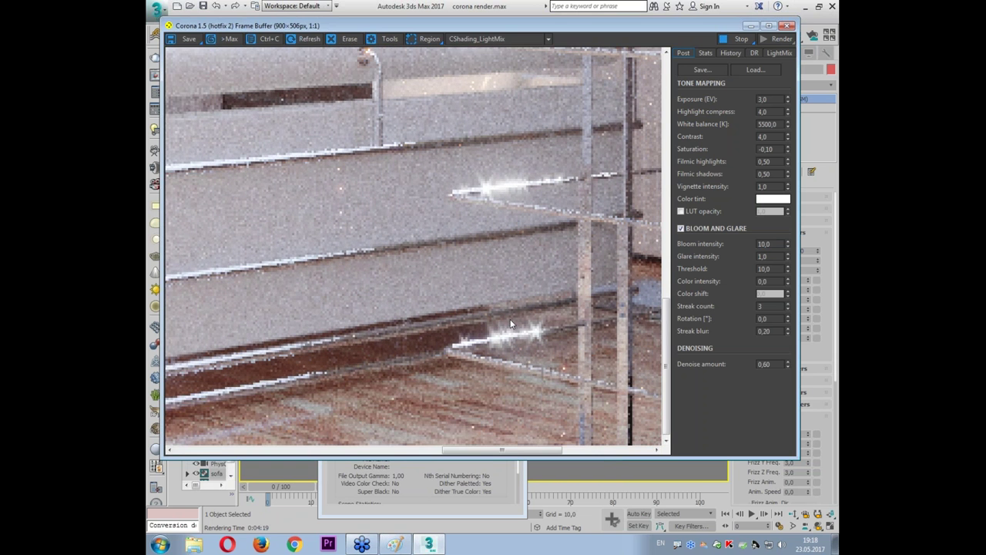
- Zoom the frame buffer back out after inspecting the sofa glare while rendering finishes
{"action": "scroll", "coordinate": [493, 266], "scroll_direction": "down", "scroll_amount": 1}
{"action": "scroll", "coordinate": [491, 279], "scroll_direction": "down", "scroll_amount": 2}
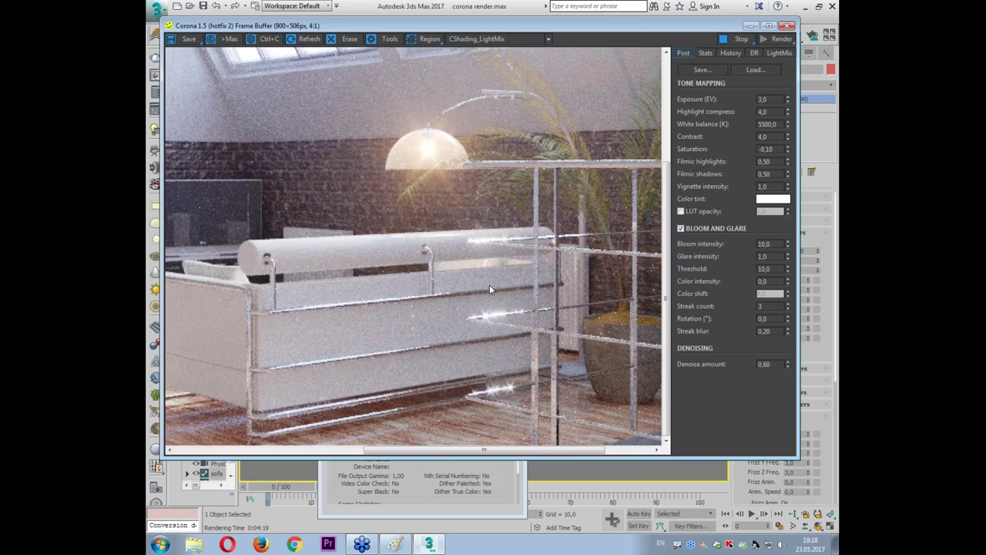
{"action": "scroll", "coordinate": [490, 286], "scroll_direction": "down", "scroll_amount": 2}
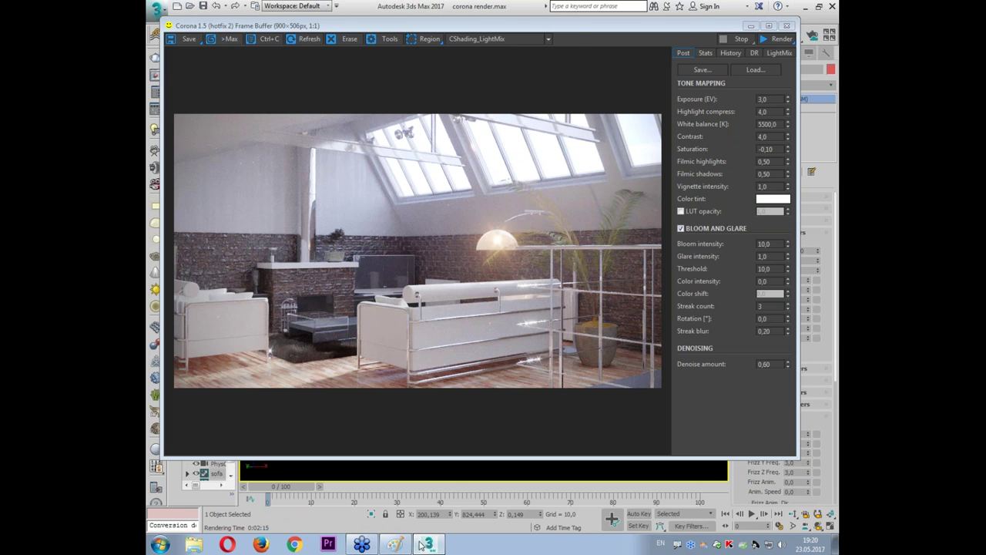
{"action": "left_click", "coordinate": [395, 544]}
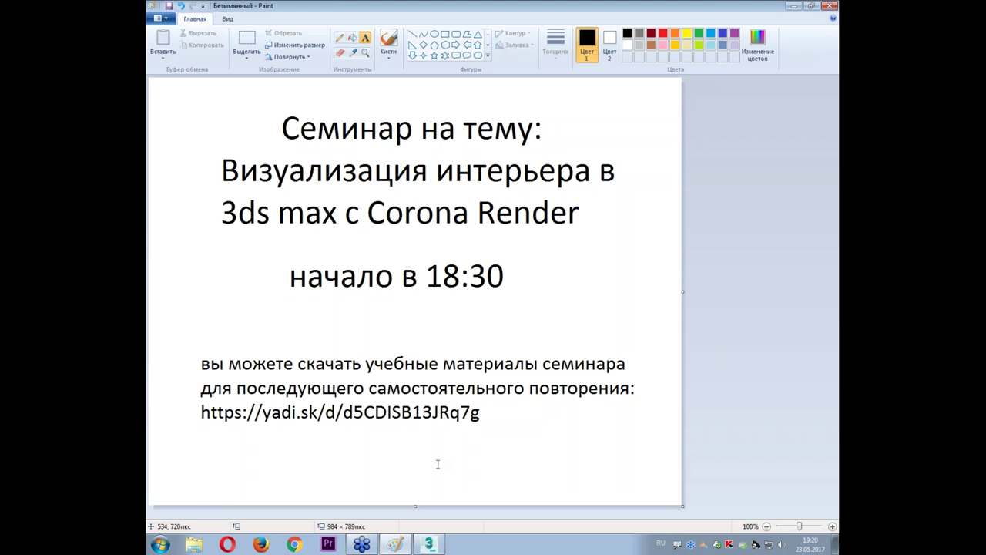
{"action": "left_click", "coordinate": [429, 544]}
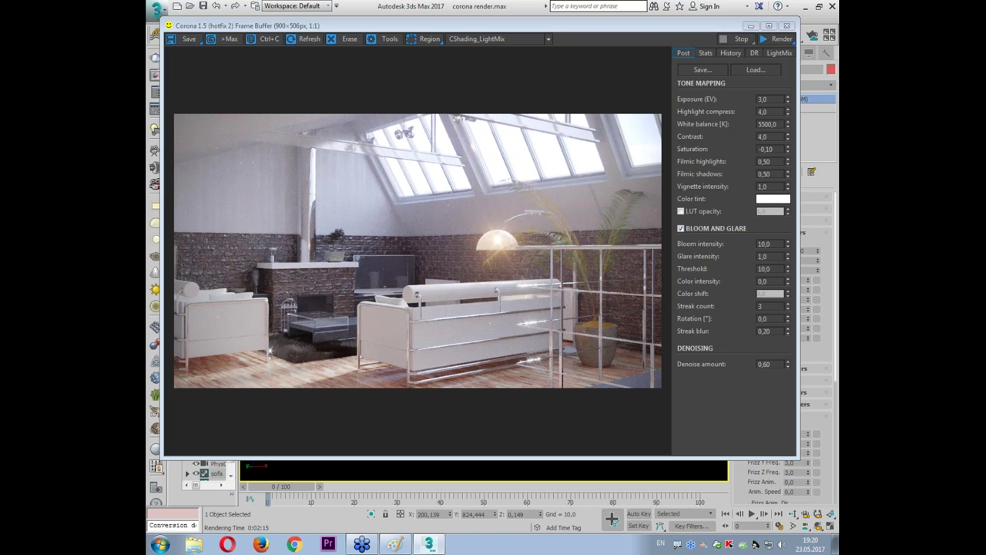
- Drag the Corona Frame Buffer window down the screen
{"action": "mouse_move", "coordinate": [363, 27]}
{"action": "left_mouse_down"}
{"action": "mouse_move", "coordinate": [407, 238]}
{"action": "mouse_move", "coordinate": [347, 48]}
{"action": "left_mouse_up"}
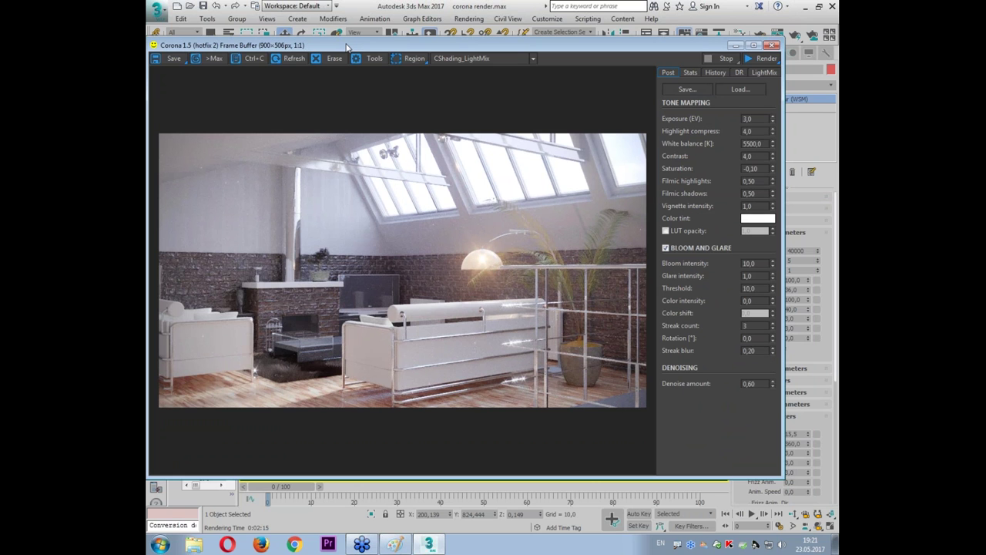